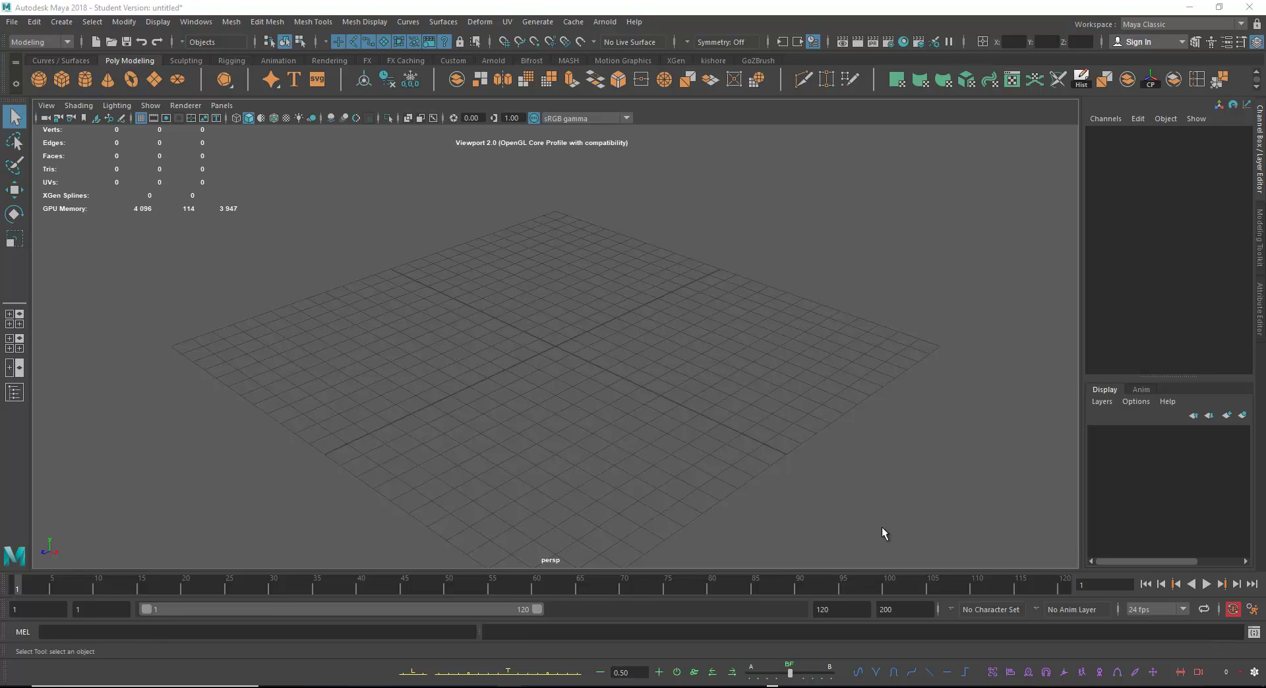
Step: Create a polygon cube at the grid's centre and scale it uniformly to about 2.06
left_click(66, 78)
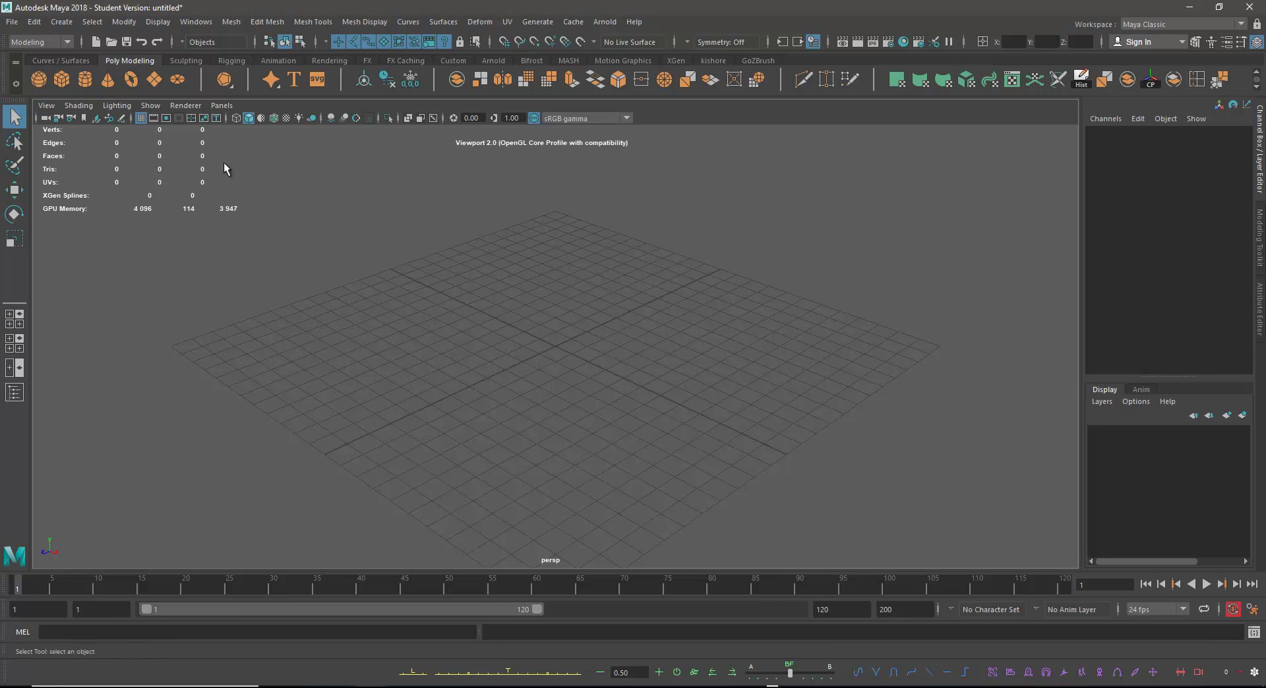
left_click(616, 328)
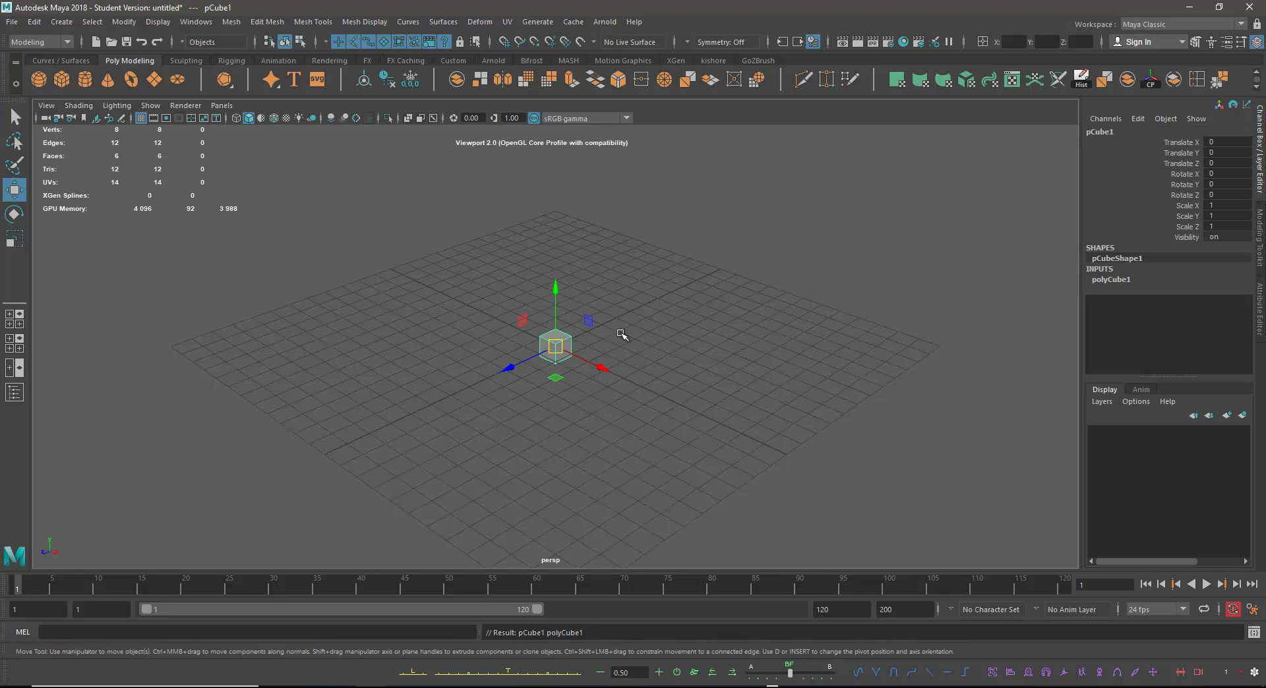
scroll(643, 392, "up", 1)
key("r")
left_click_drag(562, 358, 573, 341)
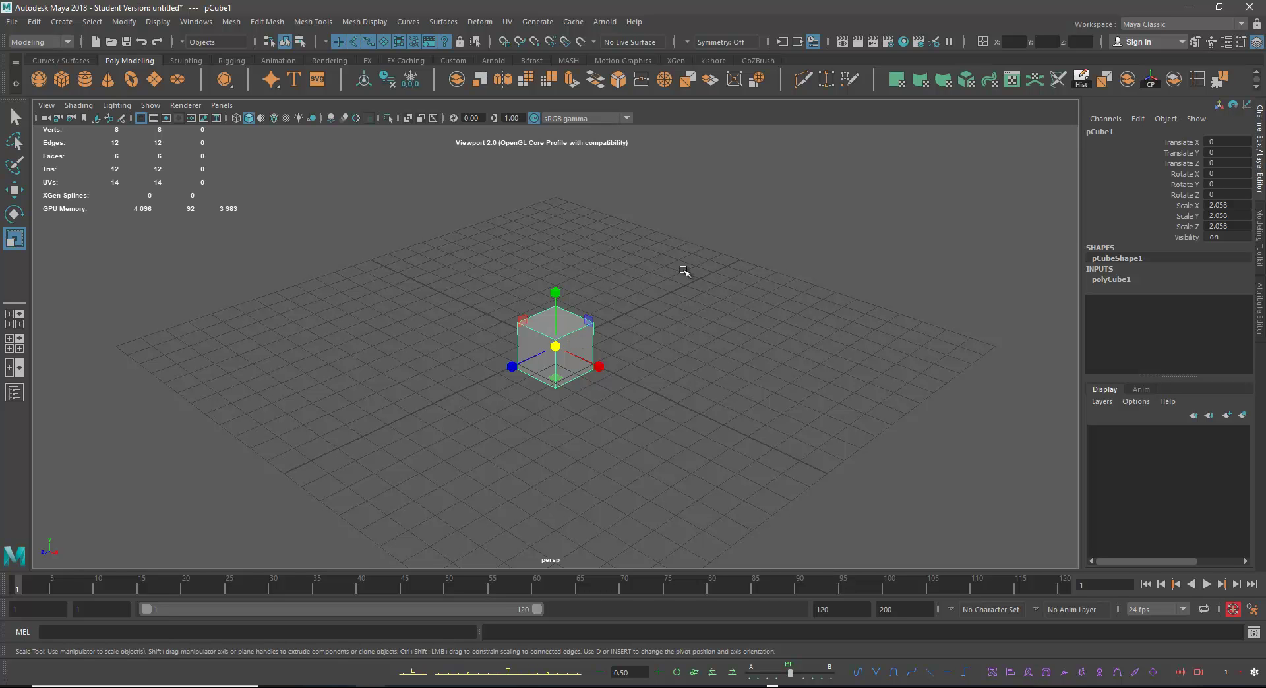
Step: Examine the file types offered for saving the scene, and cancel without saving
left_click(12, 22)
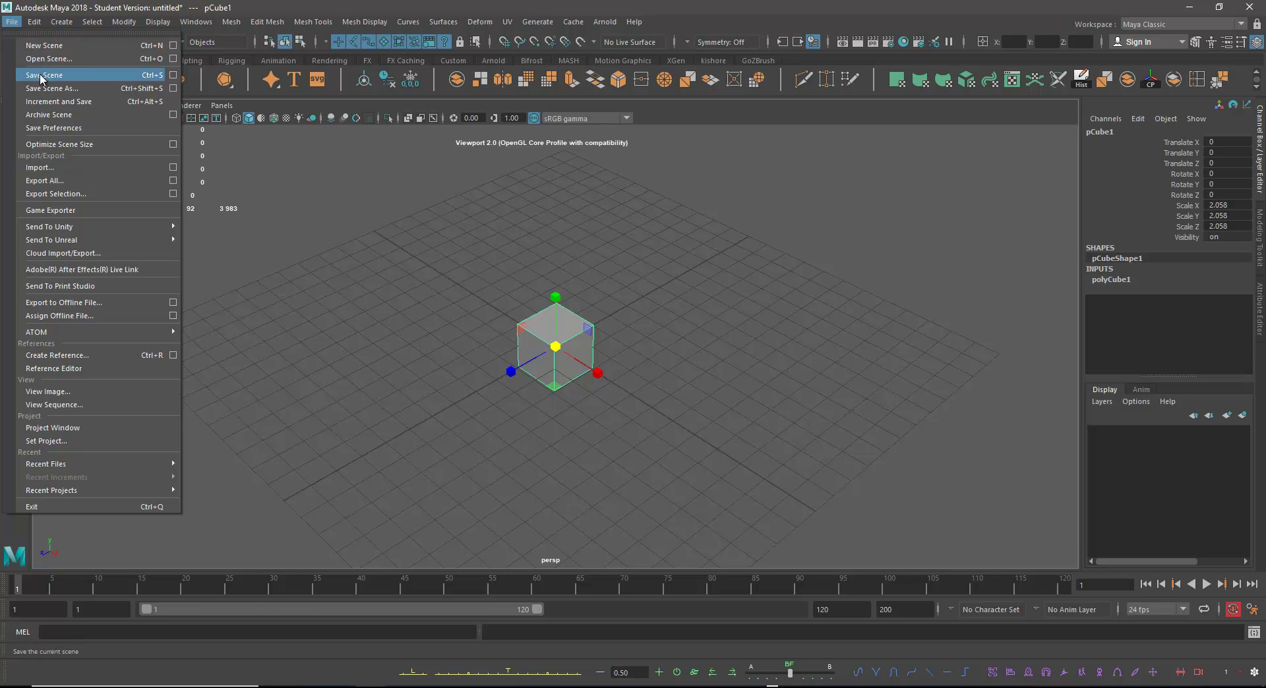
key("Escape")
key("ctrl+s")
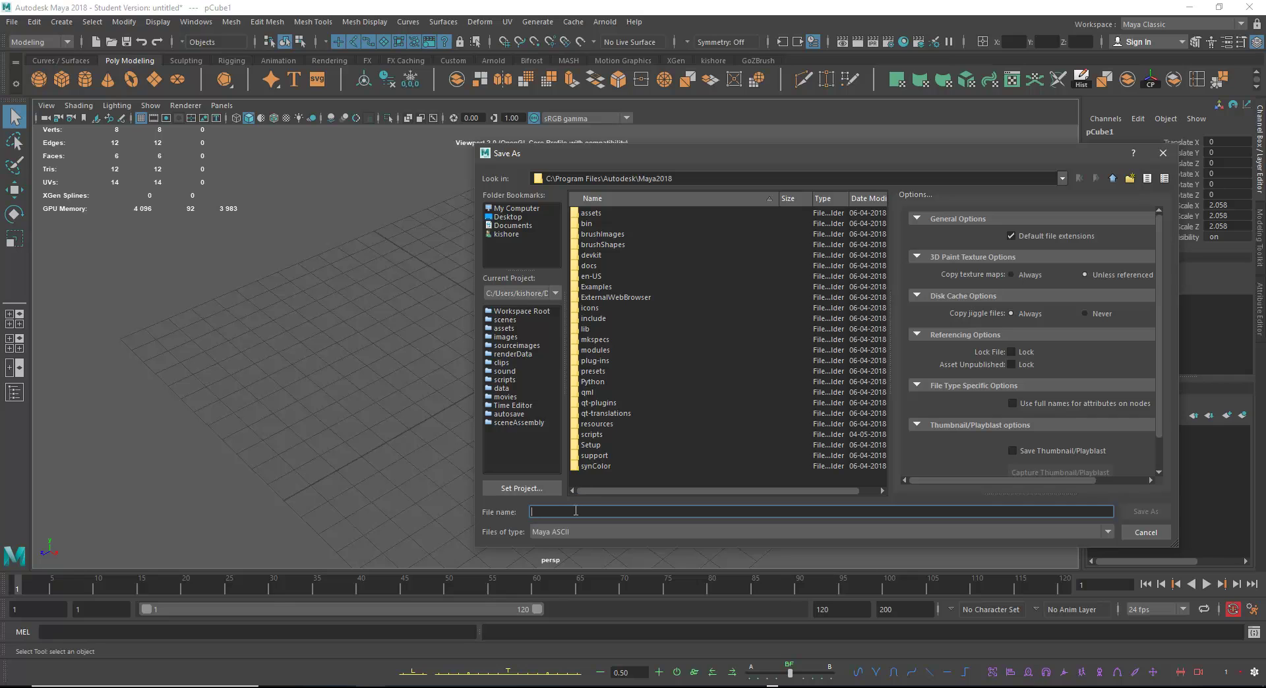
left_click(571, 532)
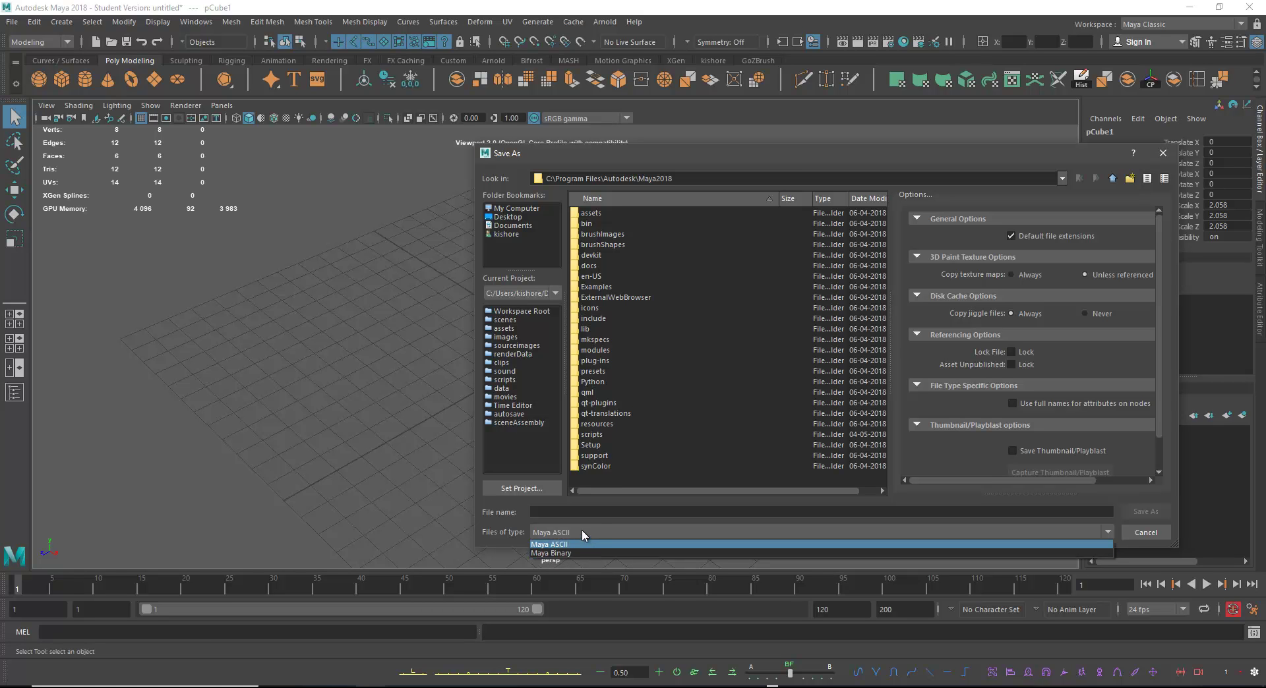
left_click(596, 518)
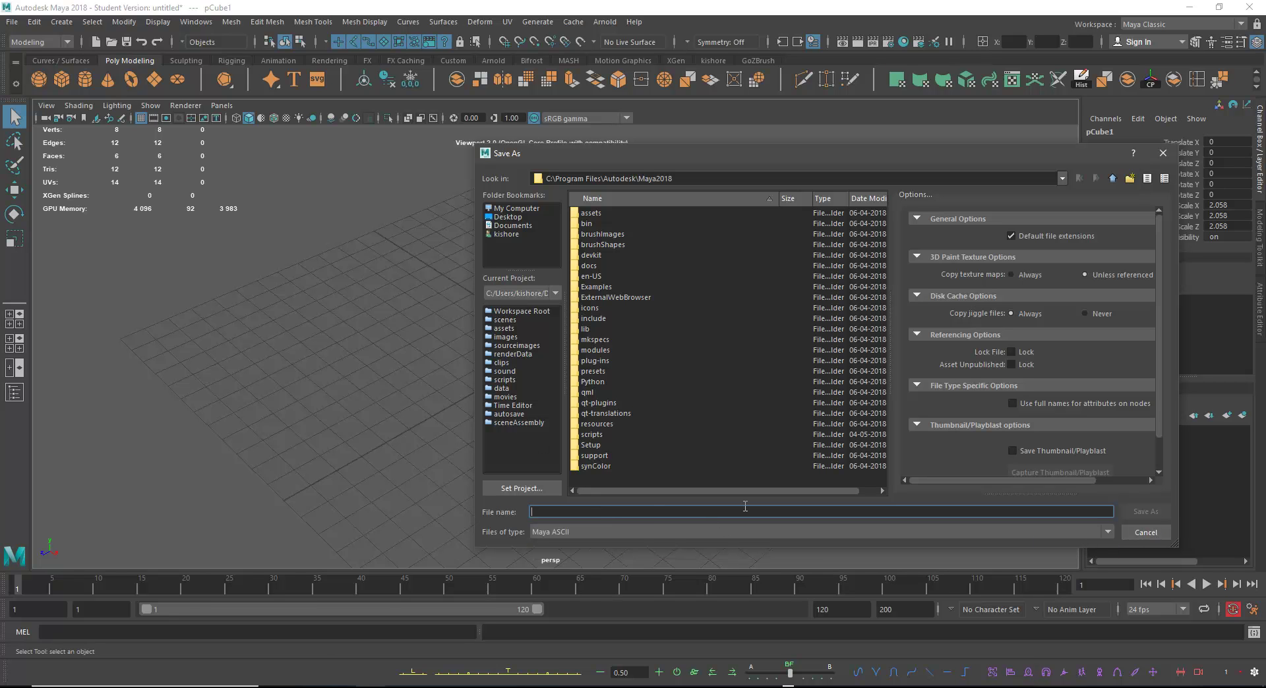
left_click(1146, 532)
key("r")
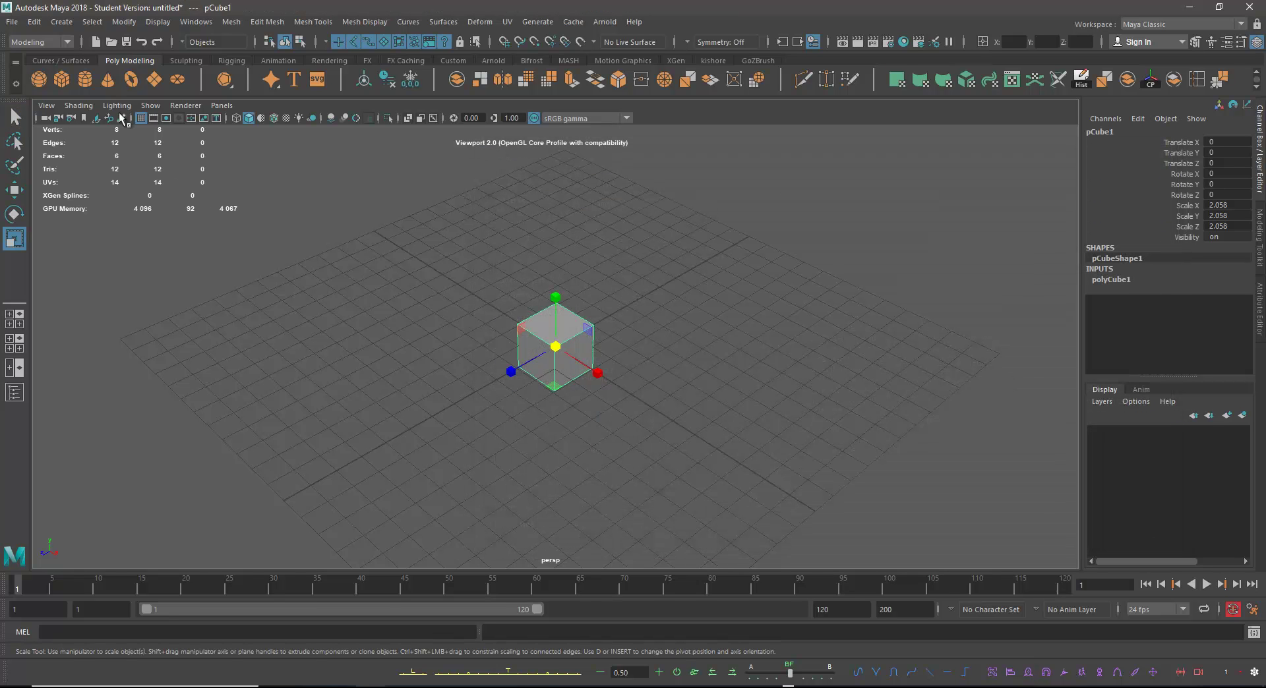
left_click(12, 21)
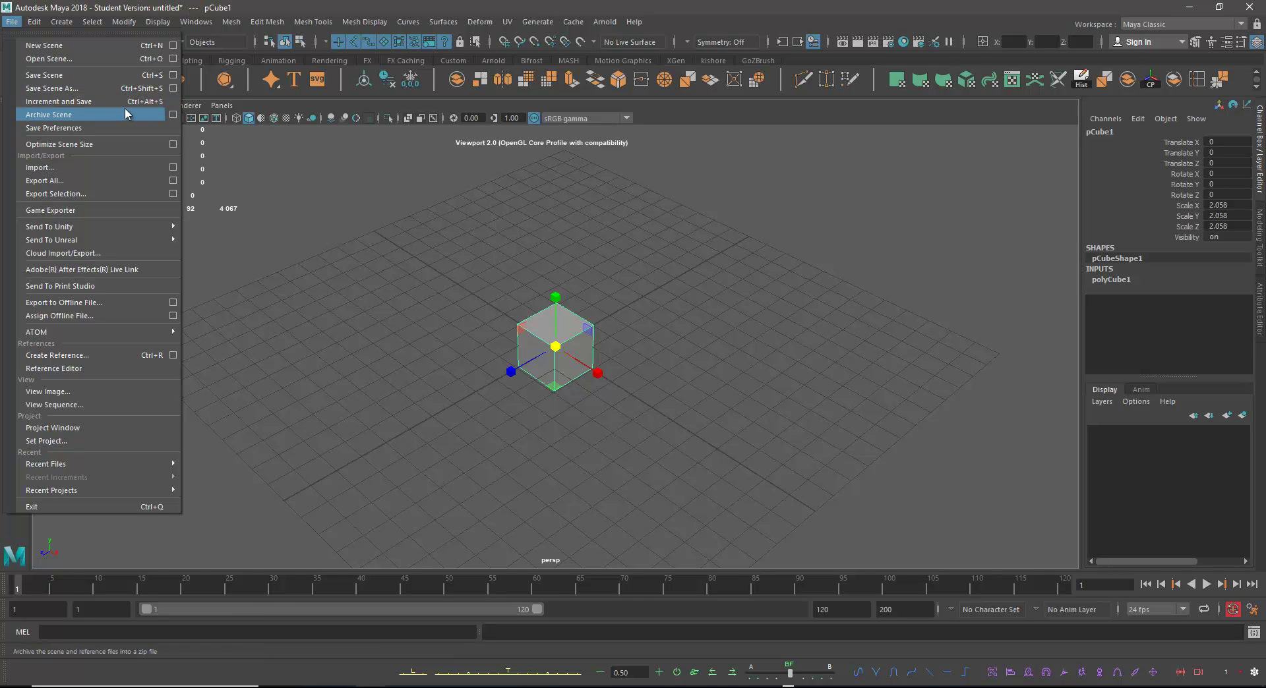
left_click(335, 3)
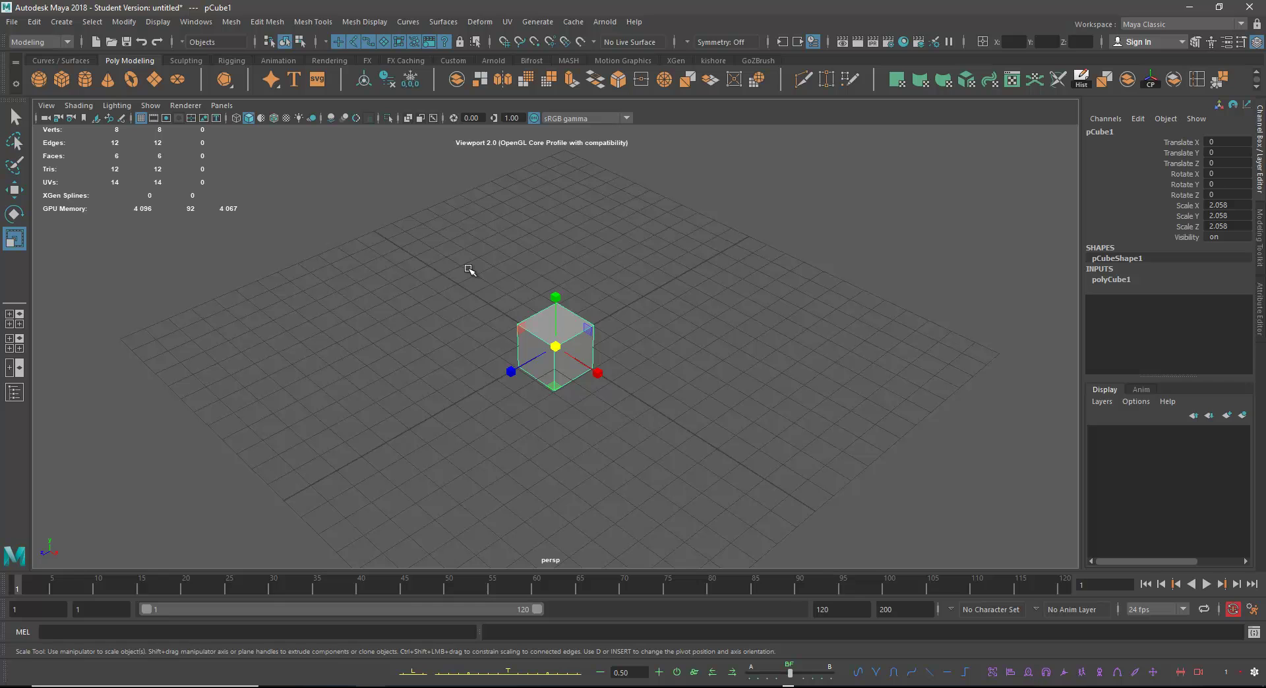
left_click(13, 22)
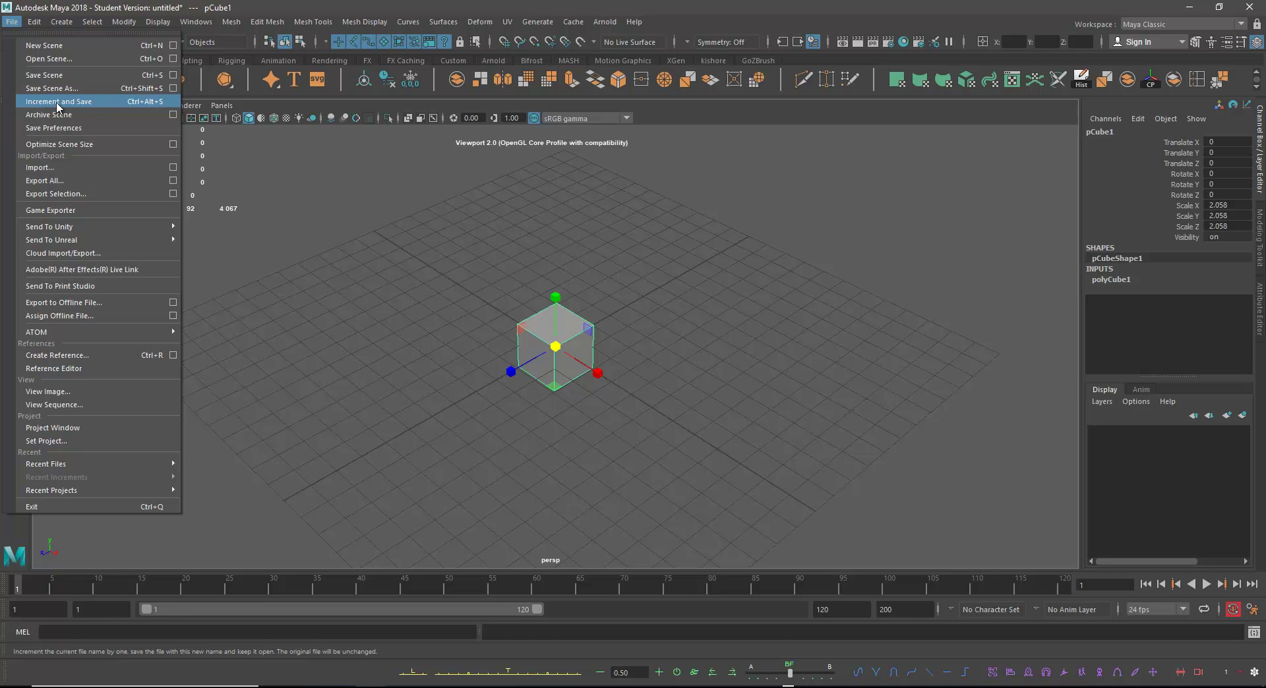
left_click(343, 189)
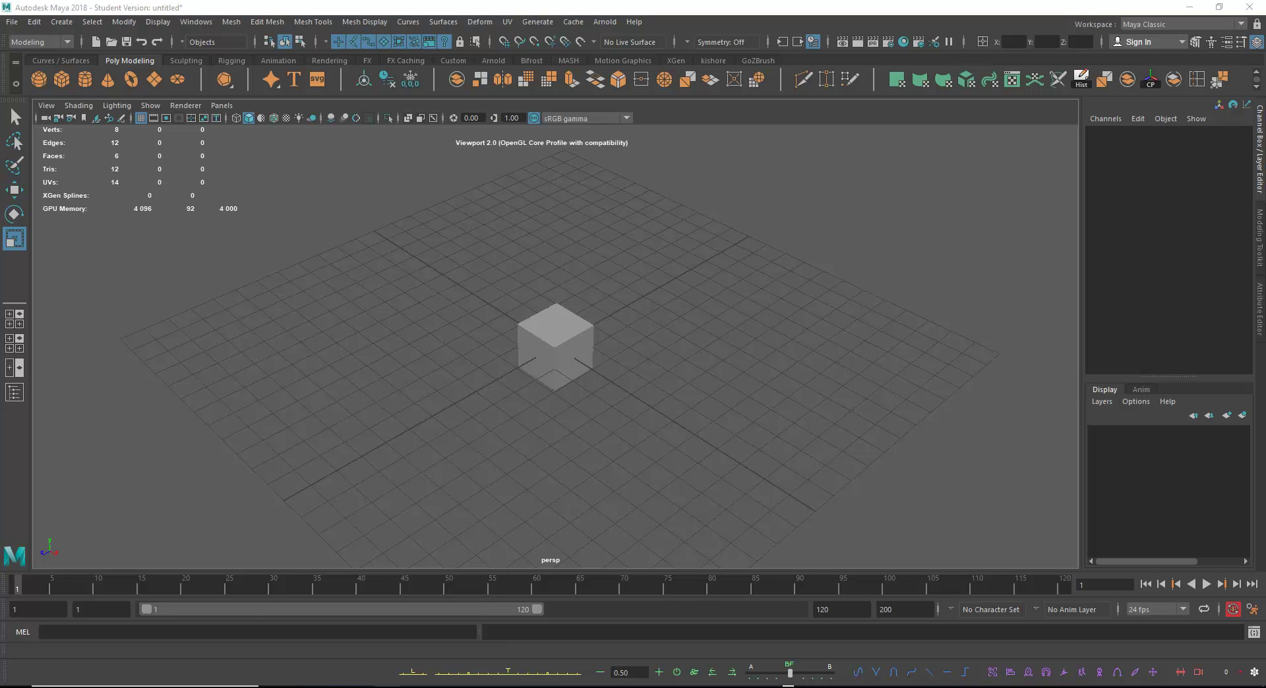
Step: Switch to File Explorer and inspect the incr, incr_01 and incr_02 scene files in the testing incr folder
mouse_move(363, 686)
left_click(389, 650)
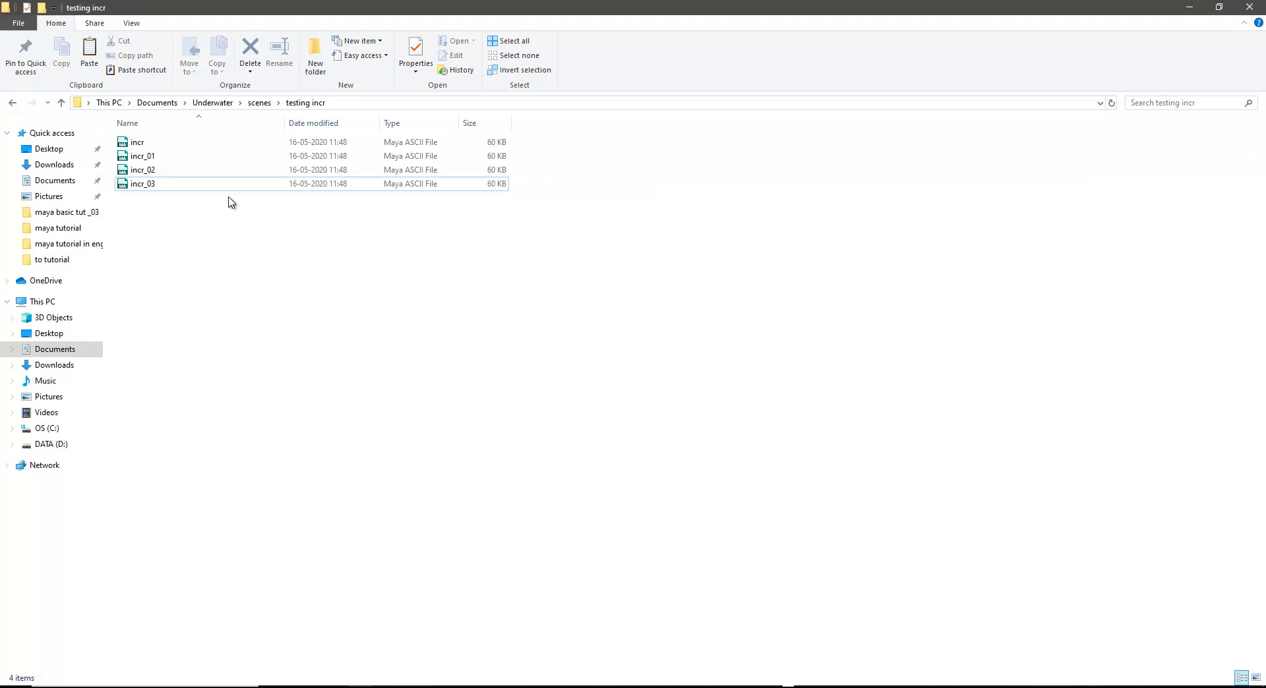
left_click(136, 143)
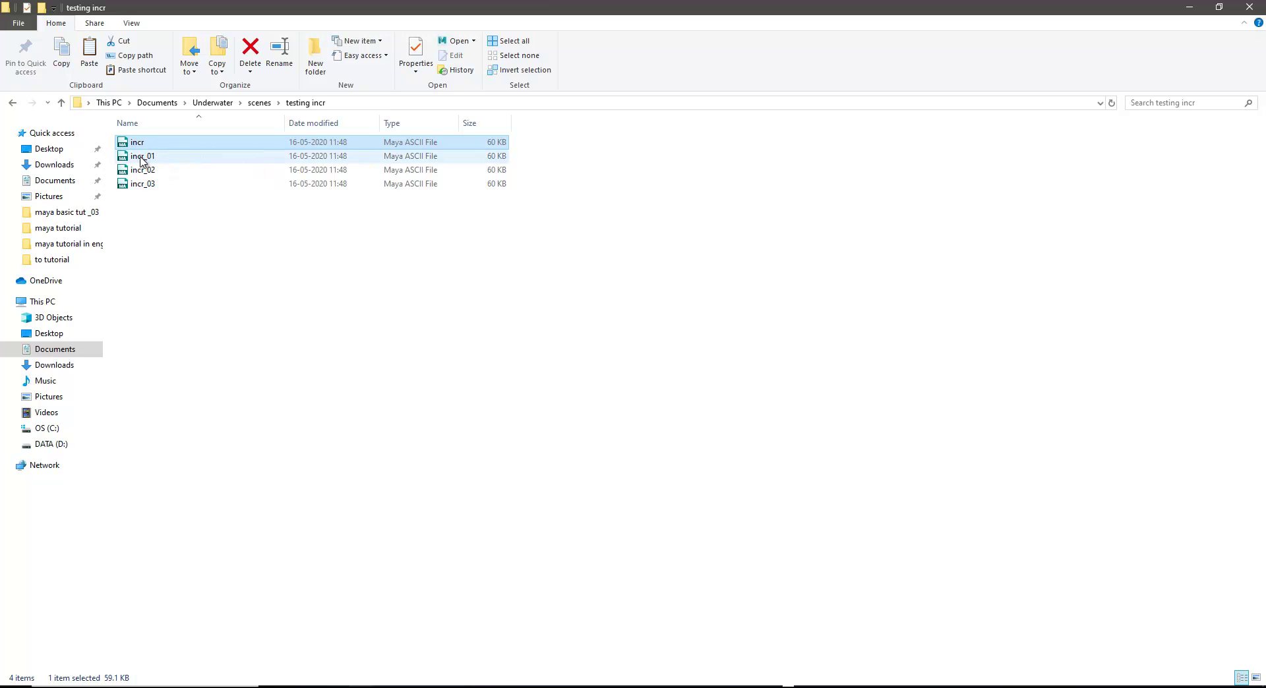
left_click(143, 161)
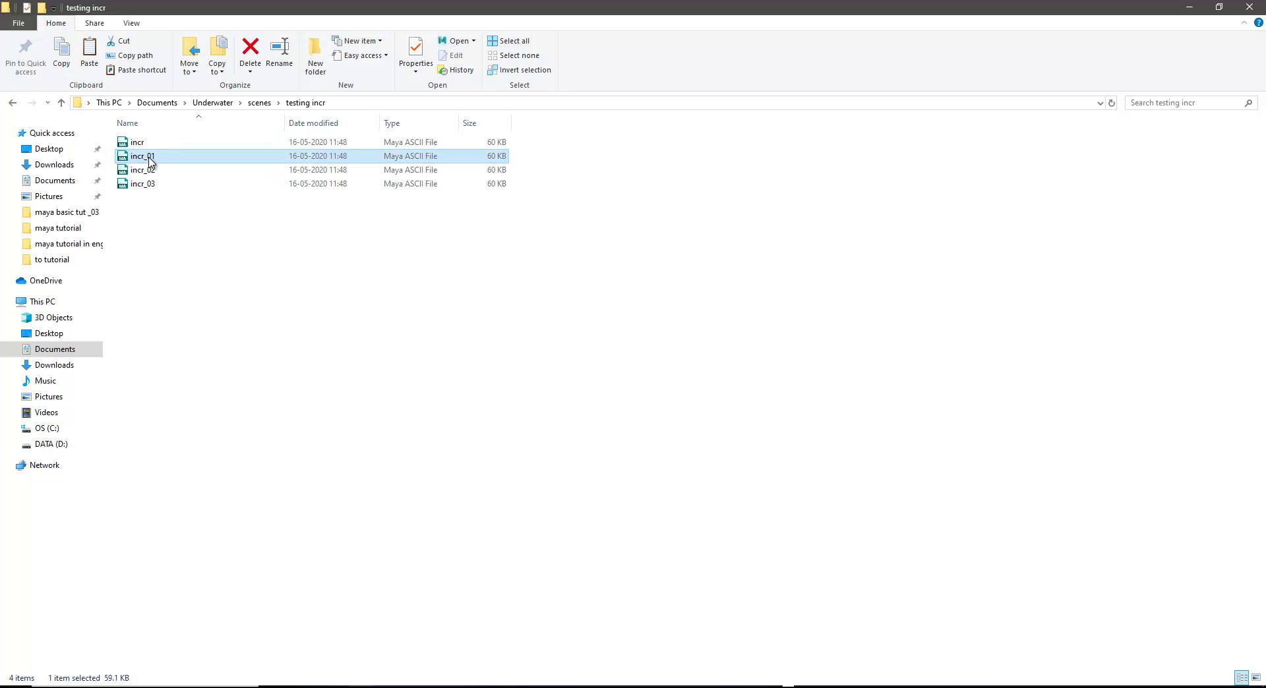
left_click(136, 171)
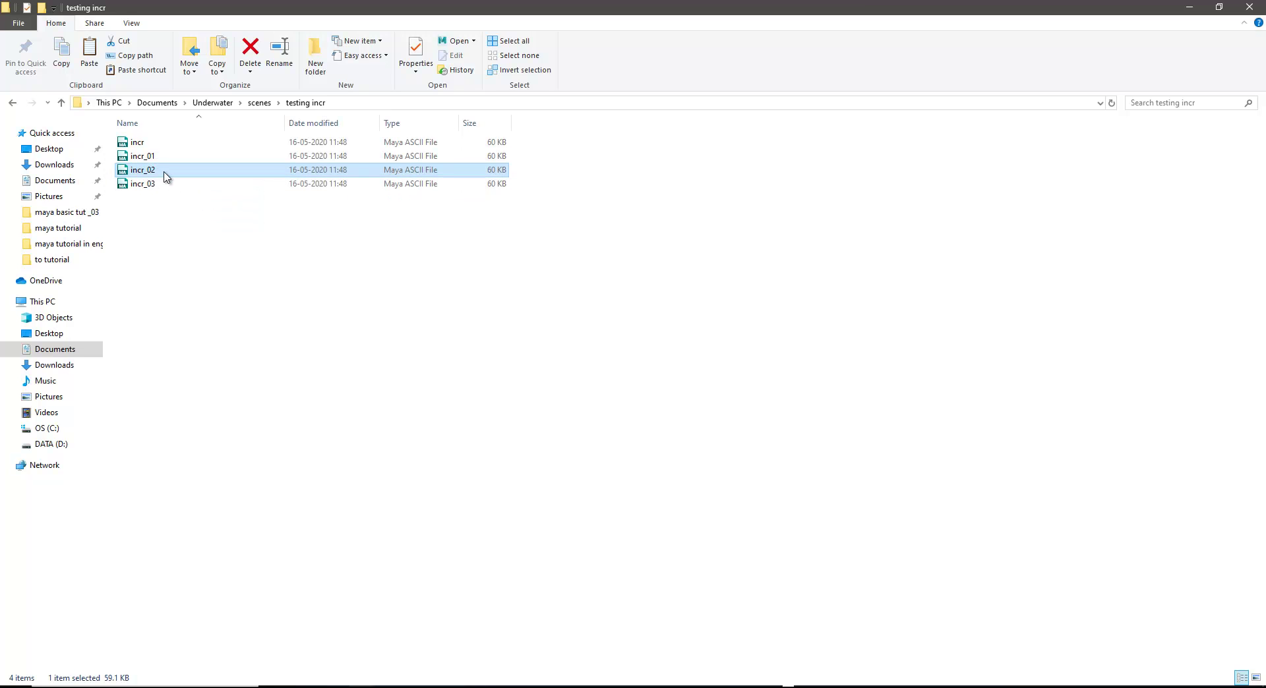
left_click(1190, 7)
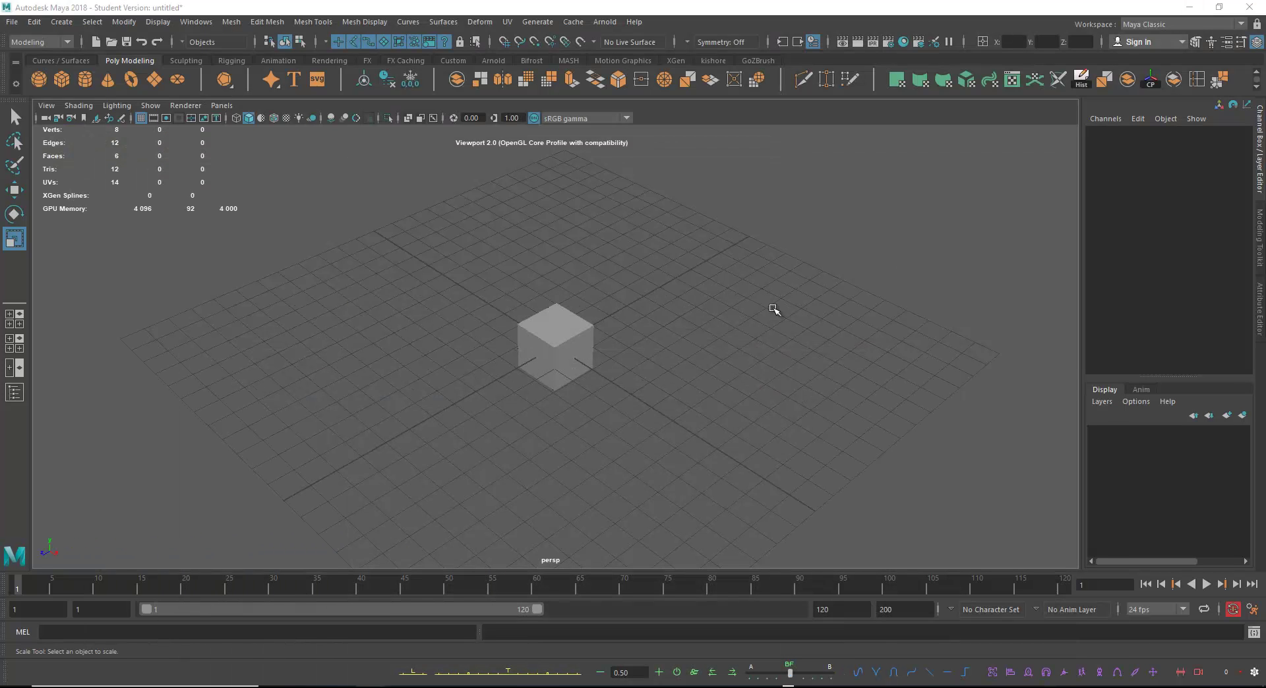
Step: Return to the testing incr folder in File Explorer and inspect the incr_03 scene file
left_click(553, 325)
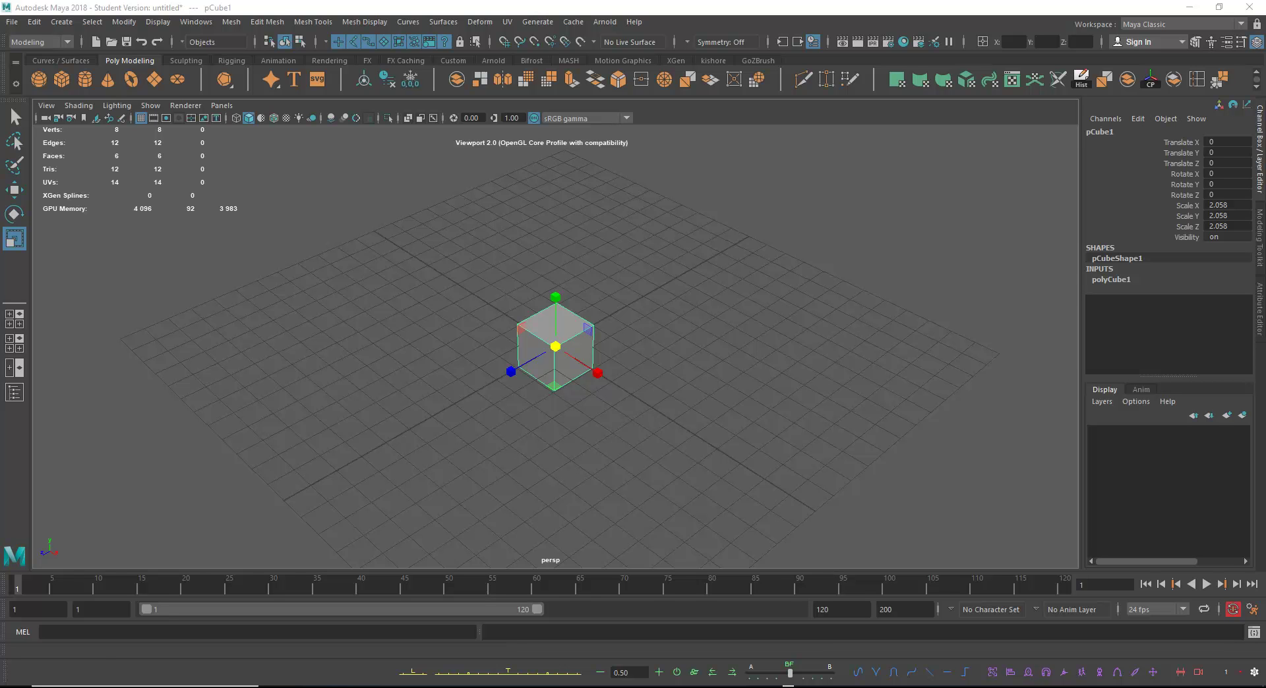
mouse_move(361, 687)
left_click(391, 640)
left_click(422, 401)
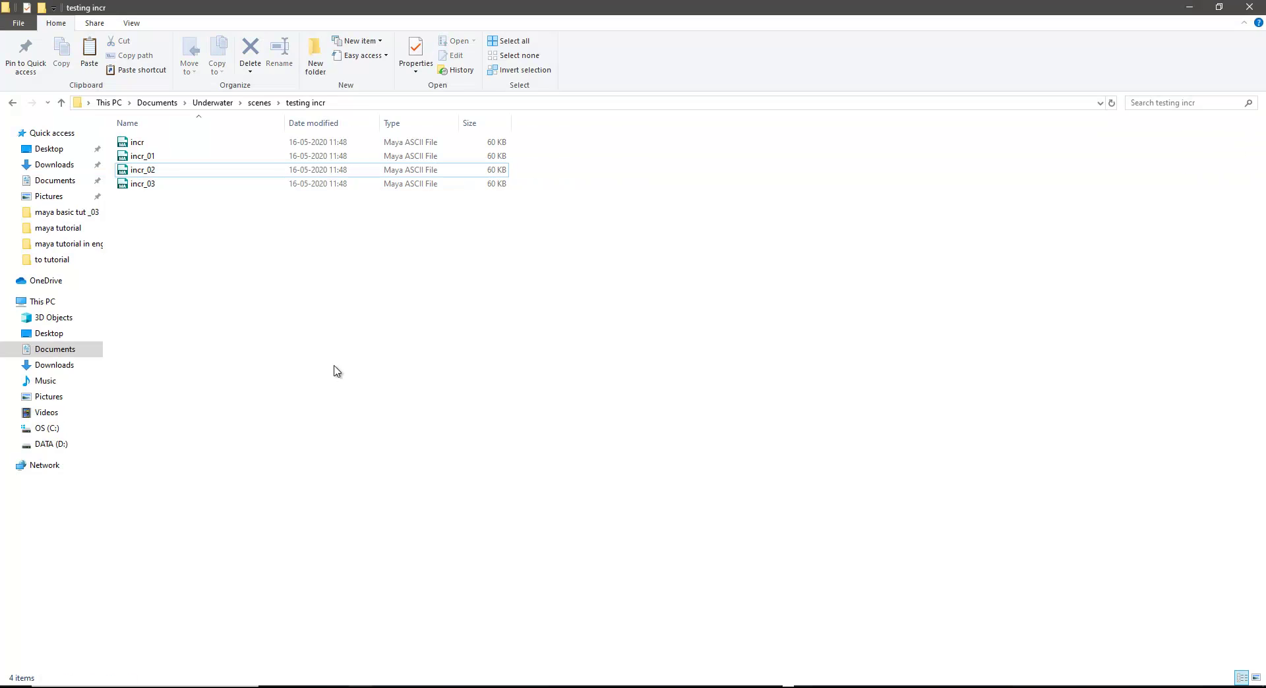
left_click(368, 187)
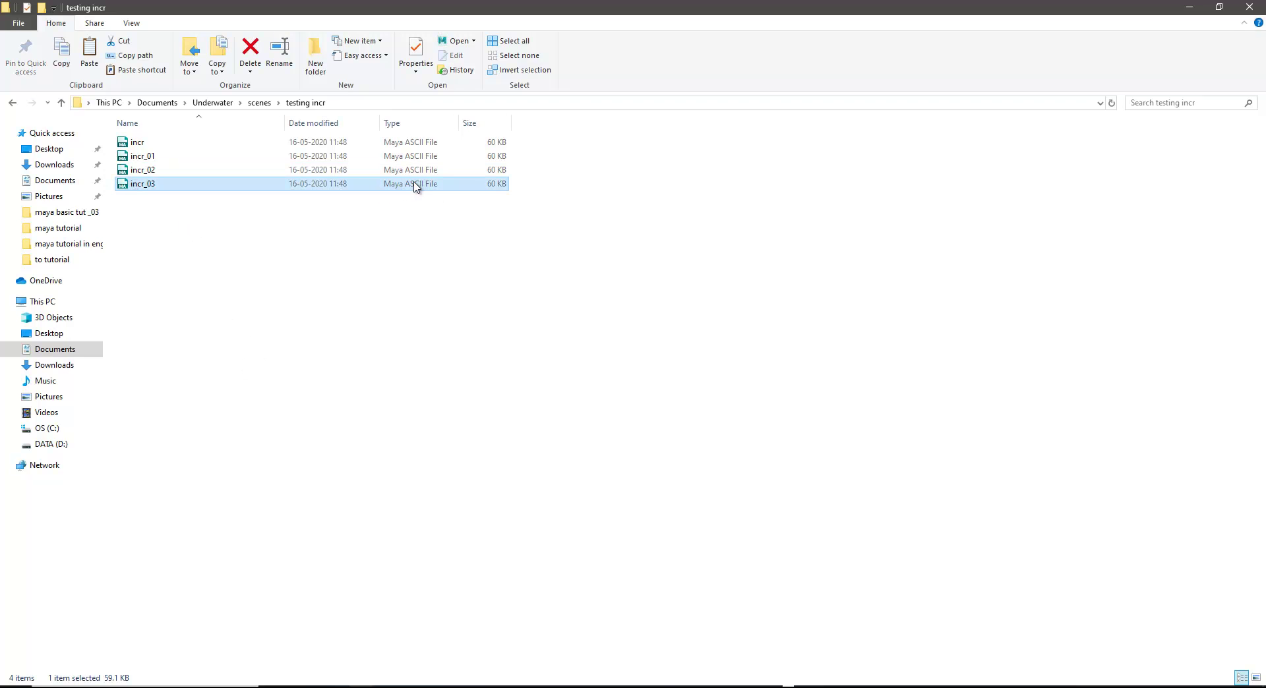
right_click(145, 188)
left_click(452, 311)
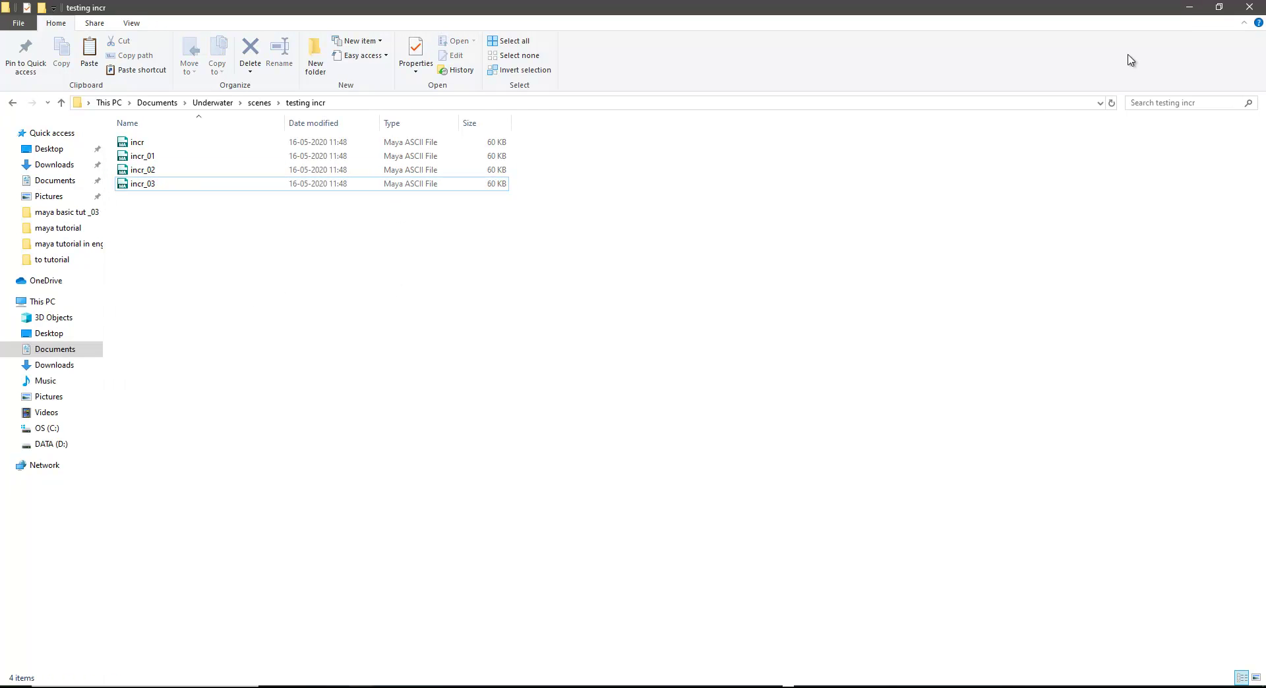
left_click(1190, 6)
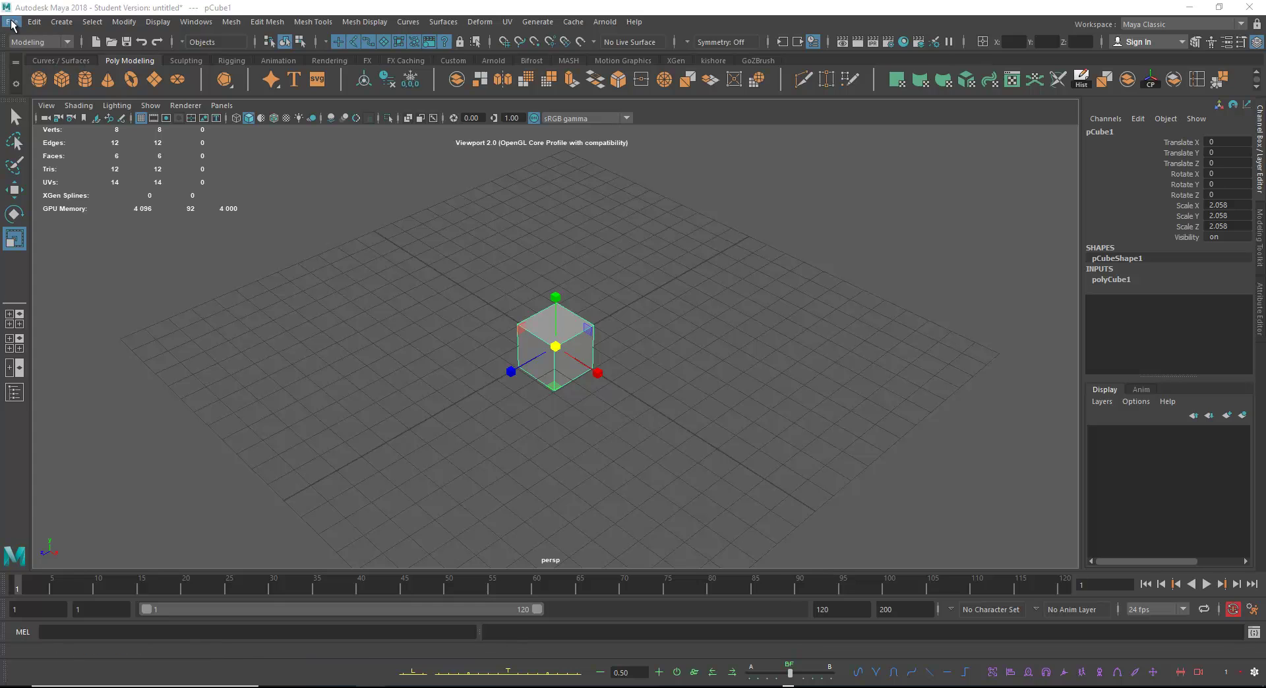
Step: Open the Project Window and start a new project
left_click(12, 25)
left_click(815, 305)
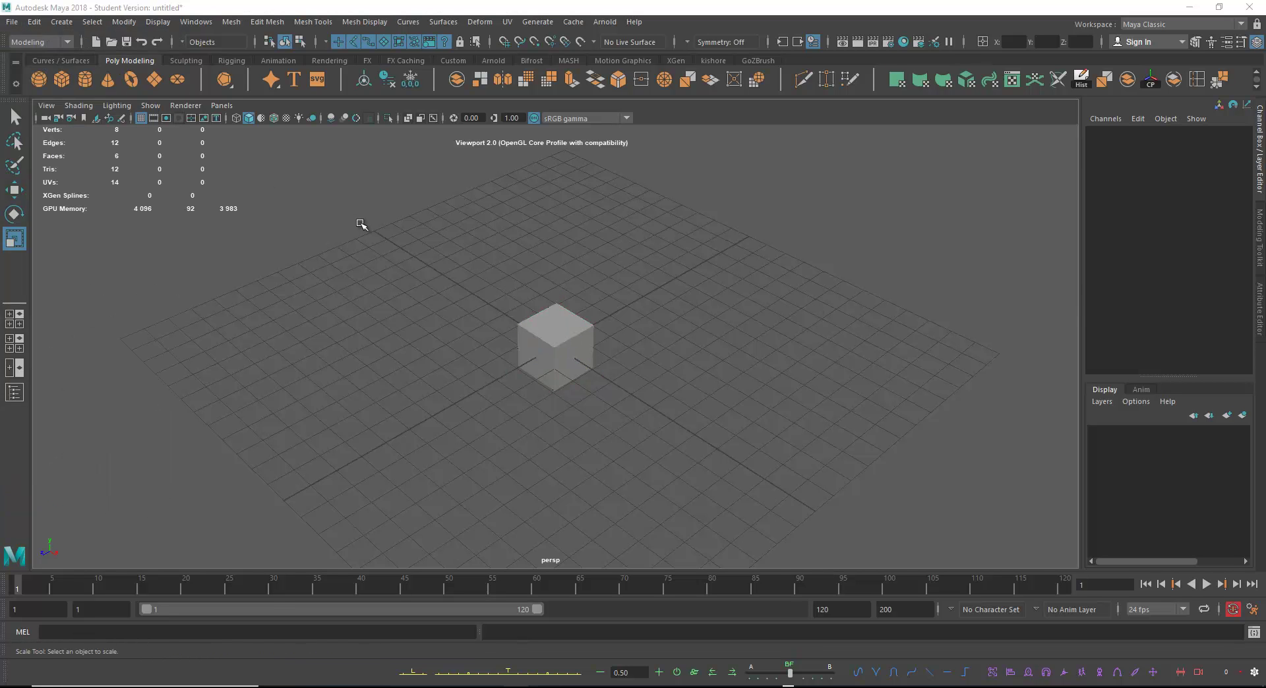
left_click(12, 22)
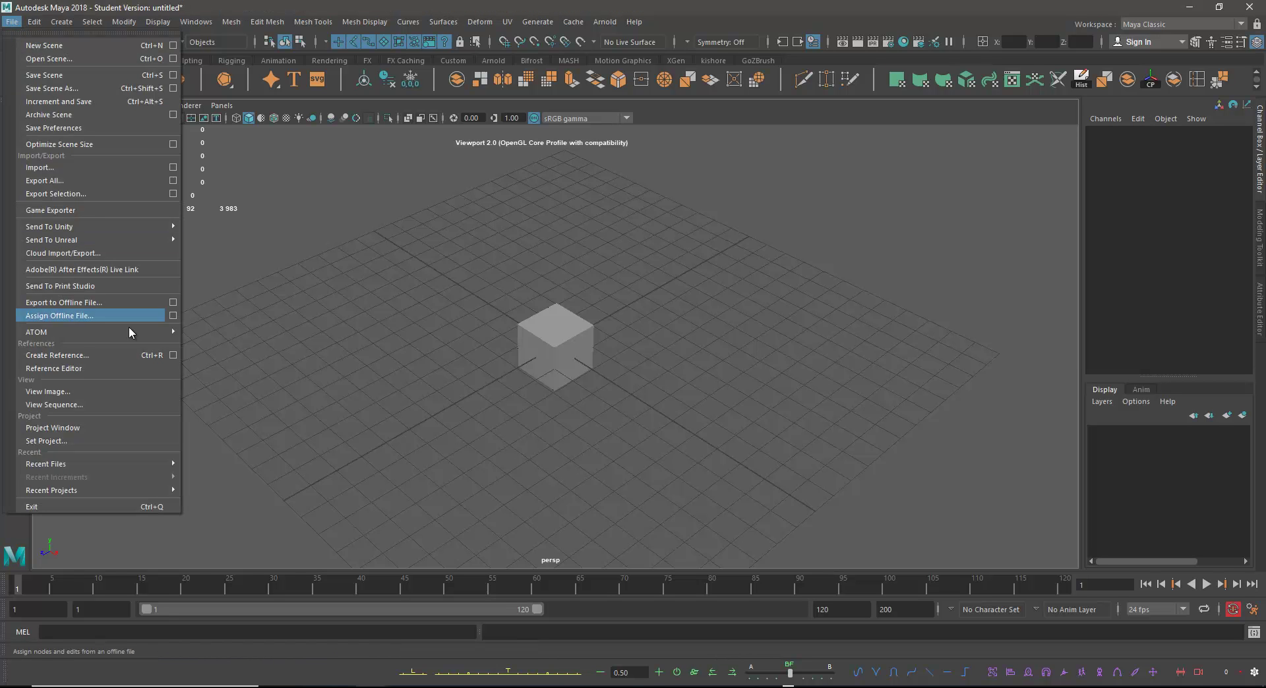
left_click(84, 427)
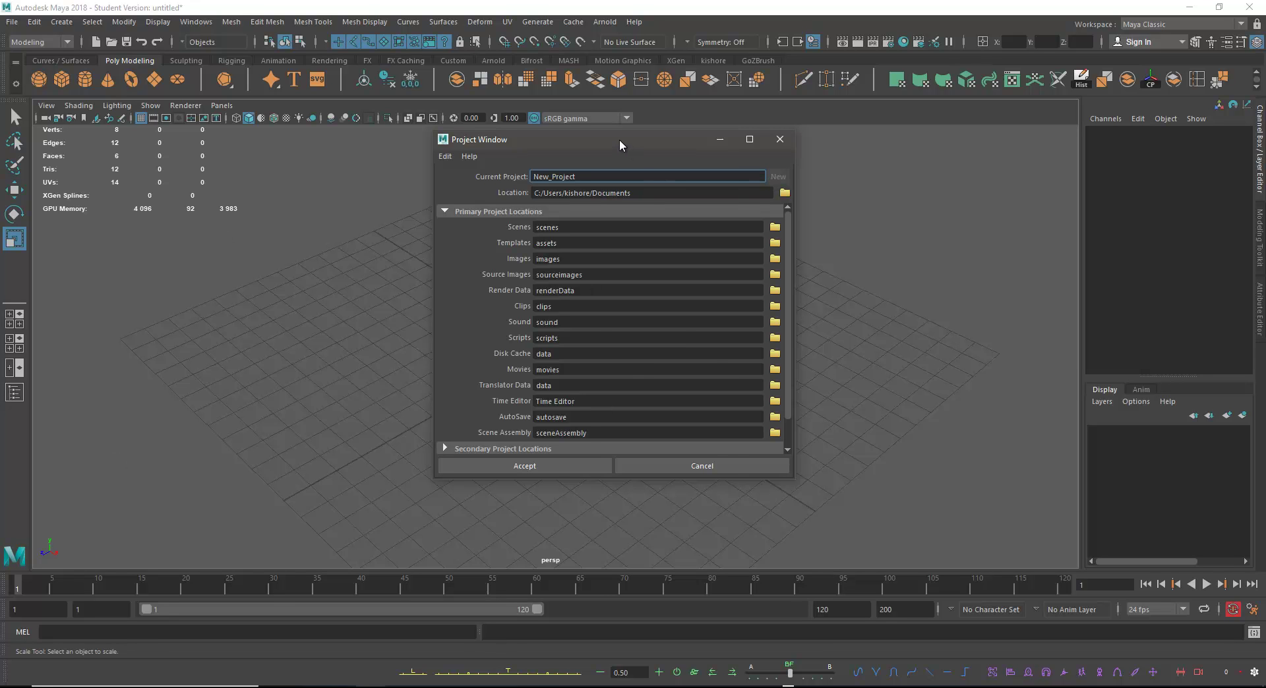
left_click_drag(619, 140, 606, 140)
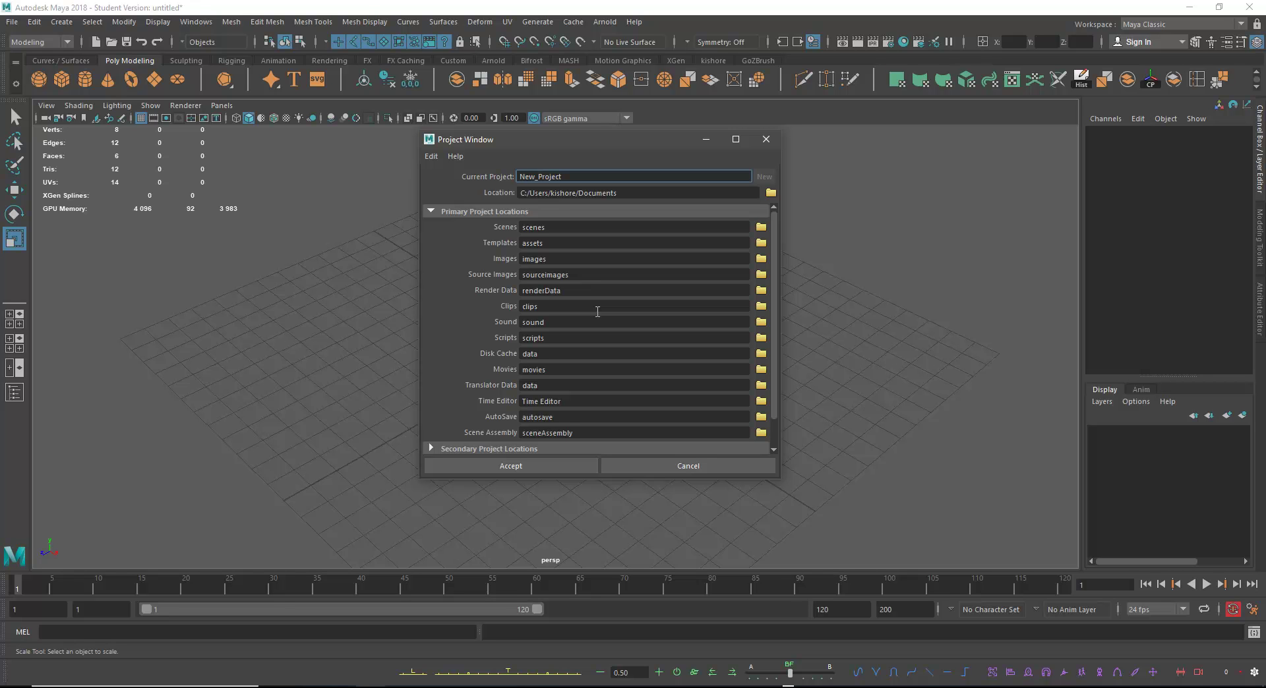
left_click(12, 22)
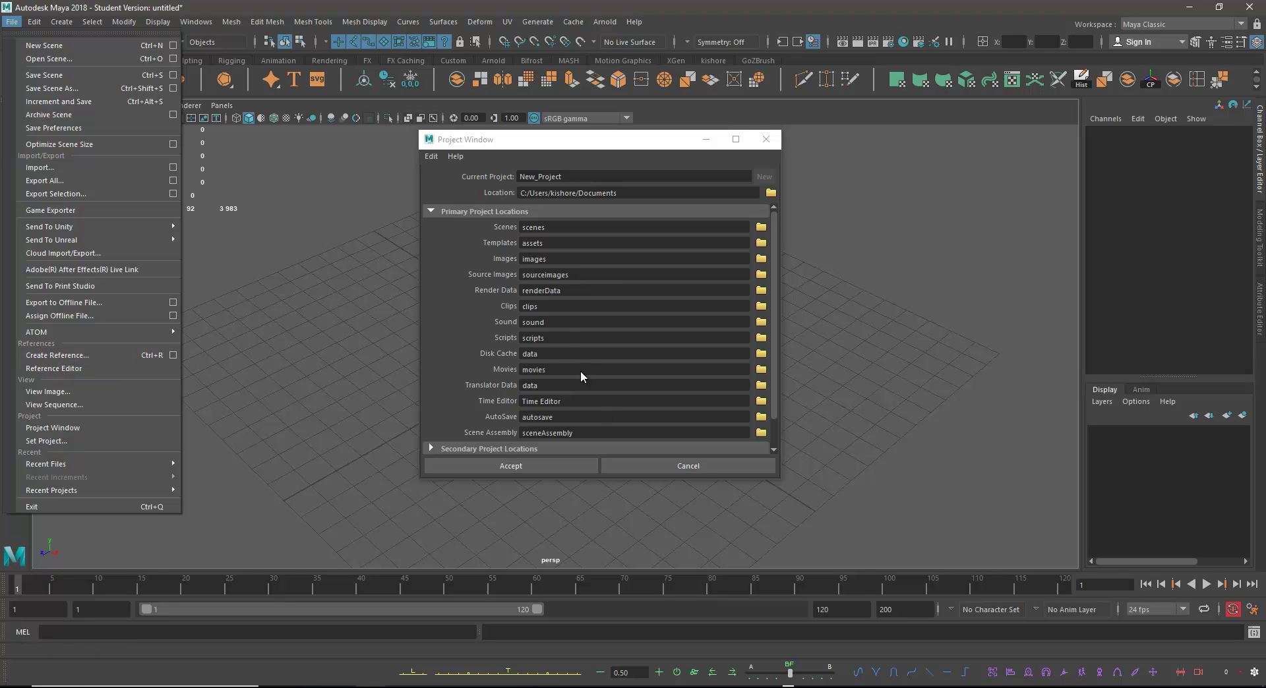
left_click(614, 139)
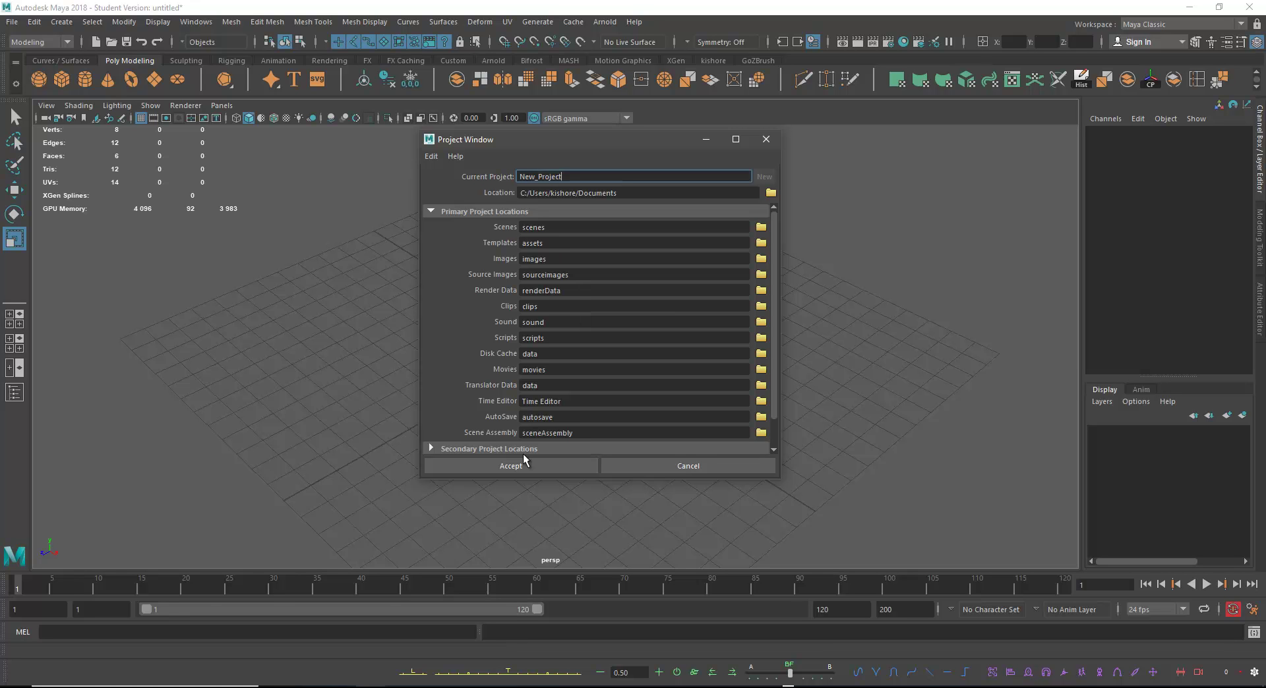
left_click(789, 672)
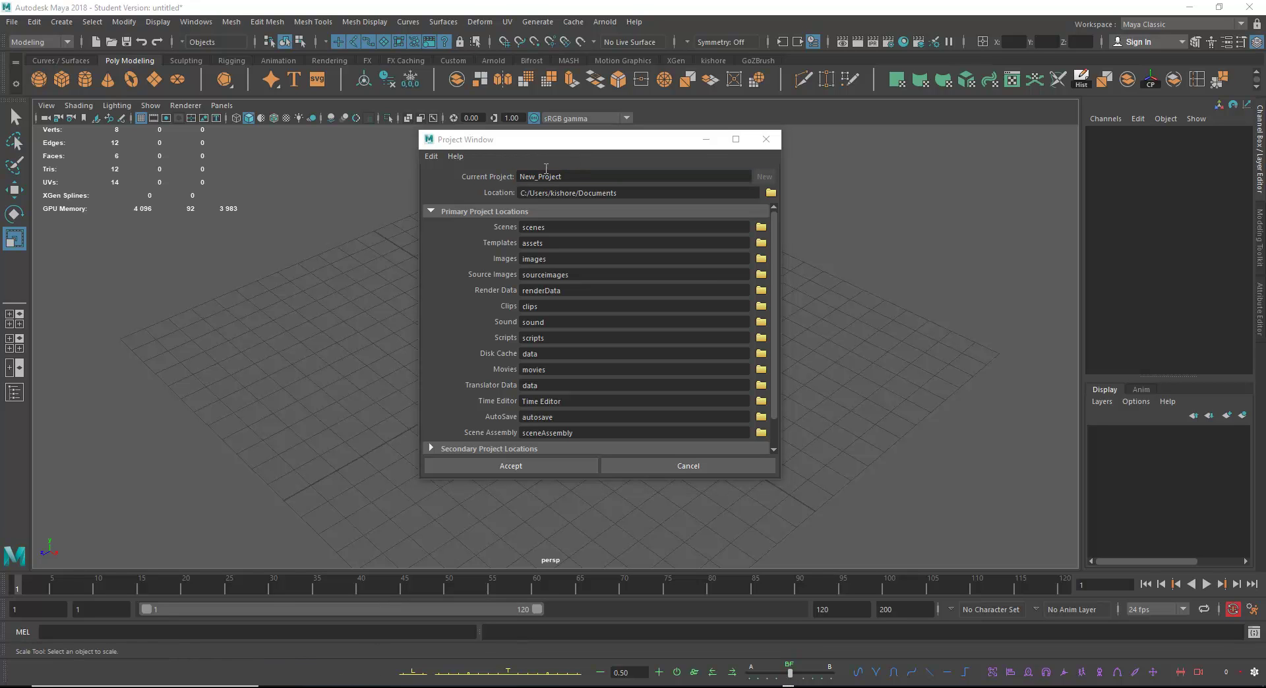
Step: Name the new project My_project
left_click_drag(536, 177, 518, 177)
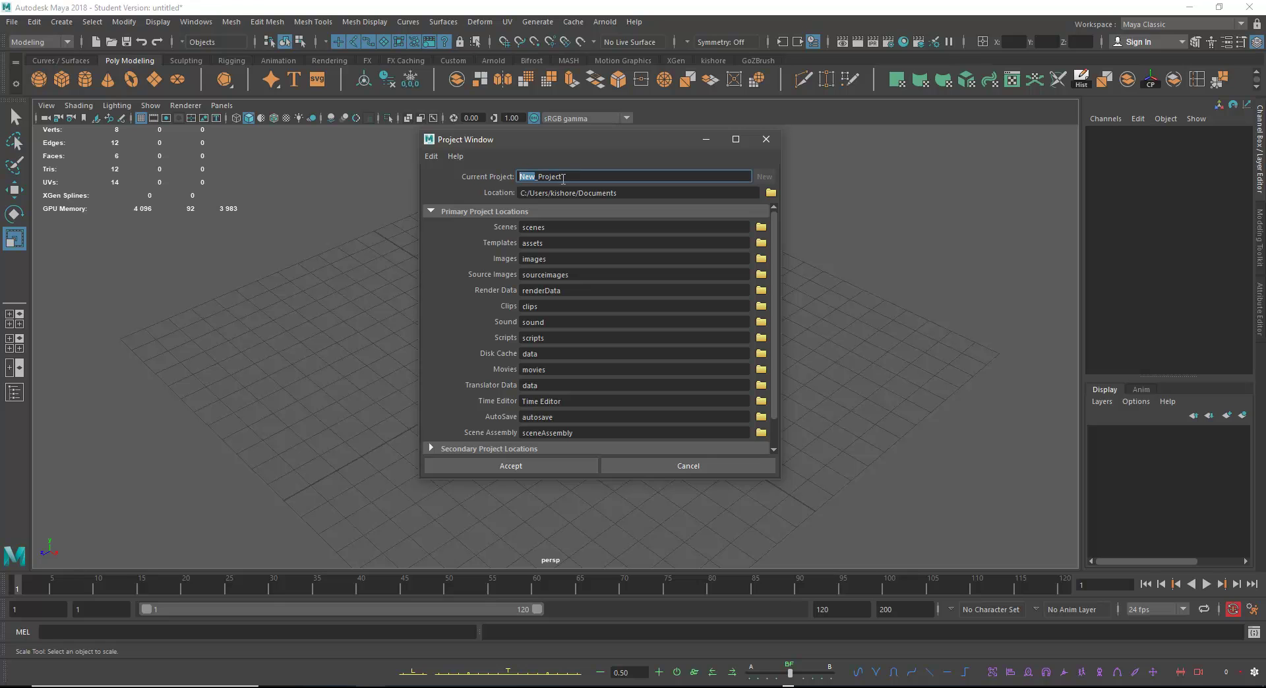
key("ctrl+a")
type("my")
type("_")
type("prou")
type("ject")
type("M")
key("Left")
key("BackSpace")
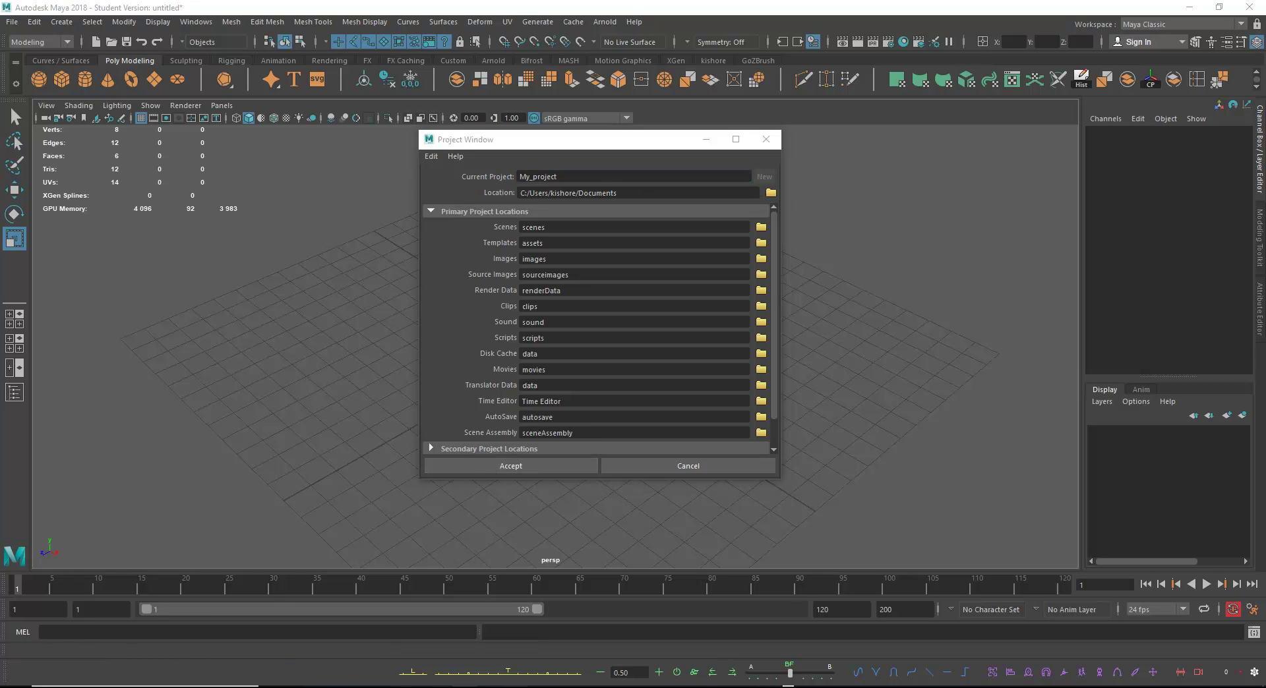
Step: Switch to File Explorer's maya_tutorial folder and arrange it side by side with the Project Window
mouse_move(363, 687)
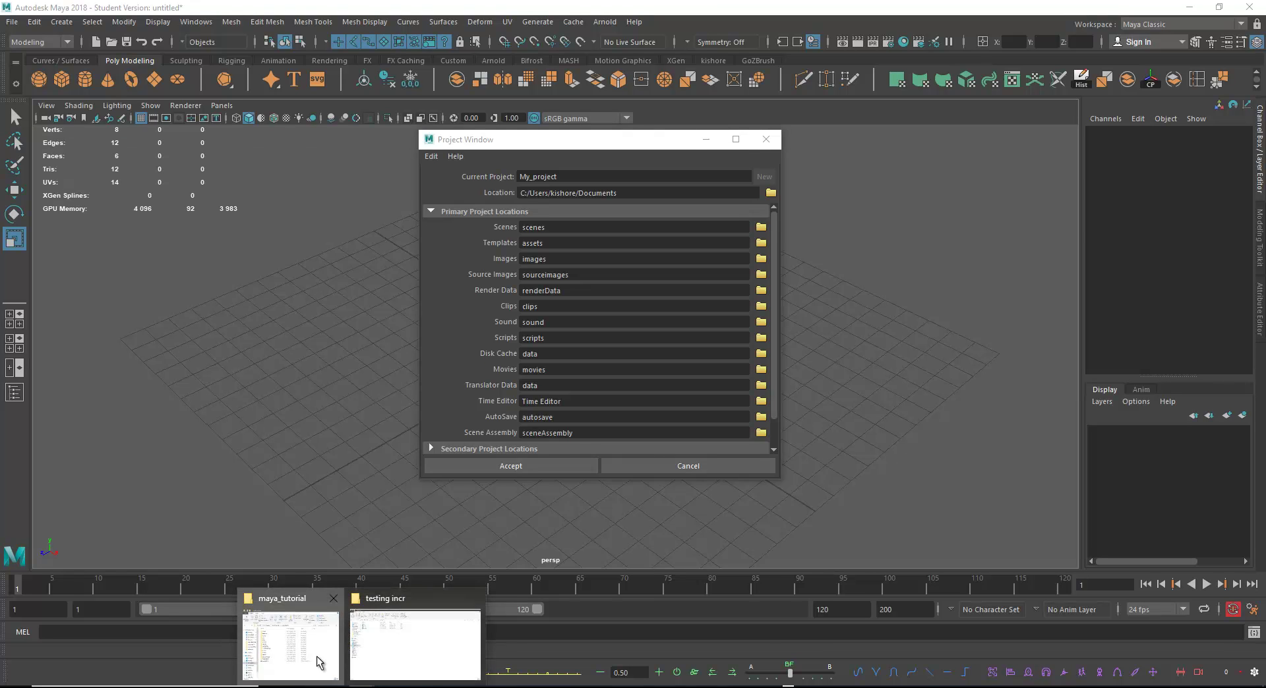
left_click(291, 643)
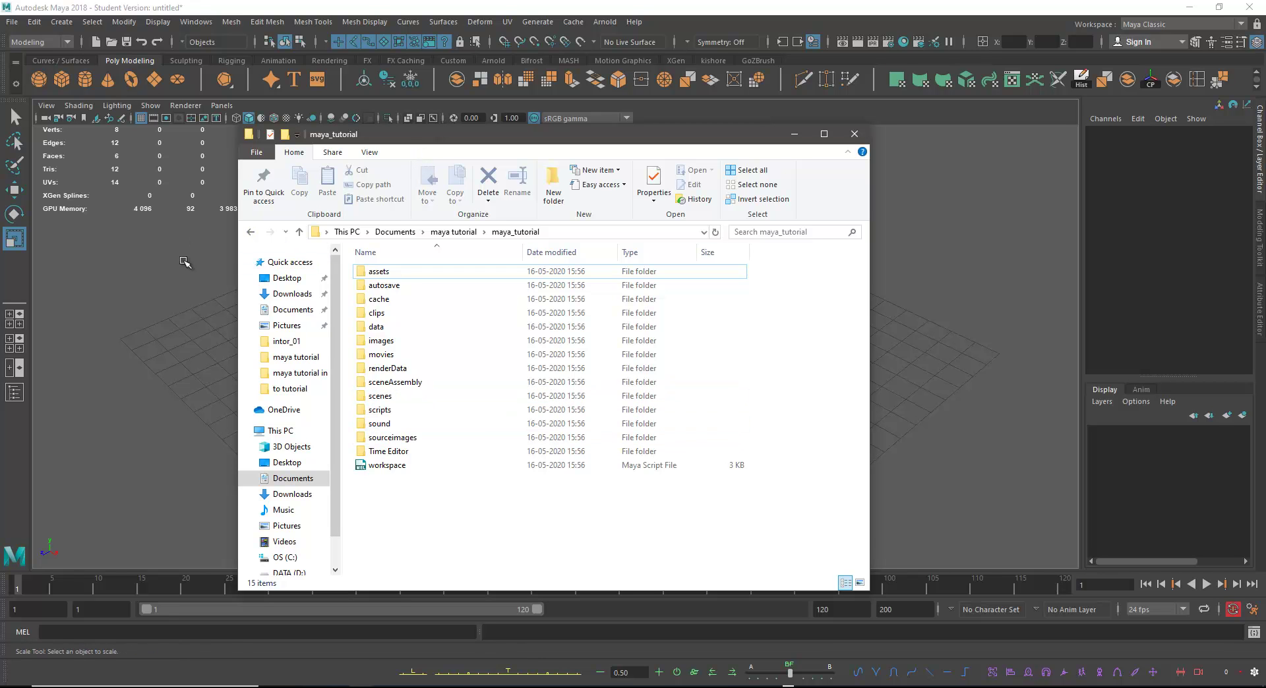
left_click_drag(411, 133, 410, 198)
left_click_drag(551, 209, 1224, 195)
left_click_drag(634, 142, 295, 326)
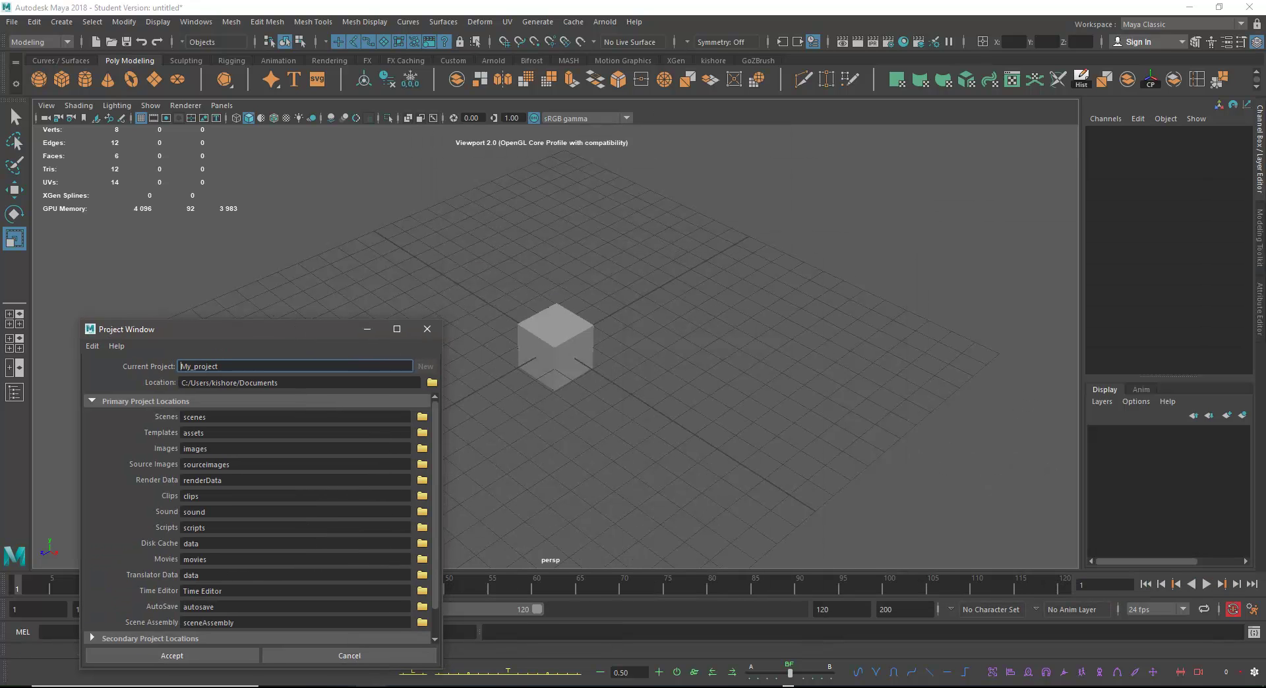
left_click(361, 687)
mouse_move(362, 687)
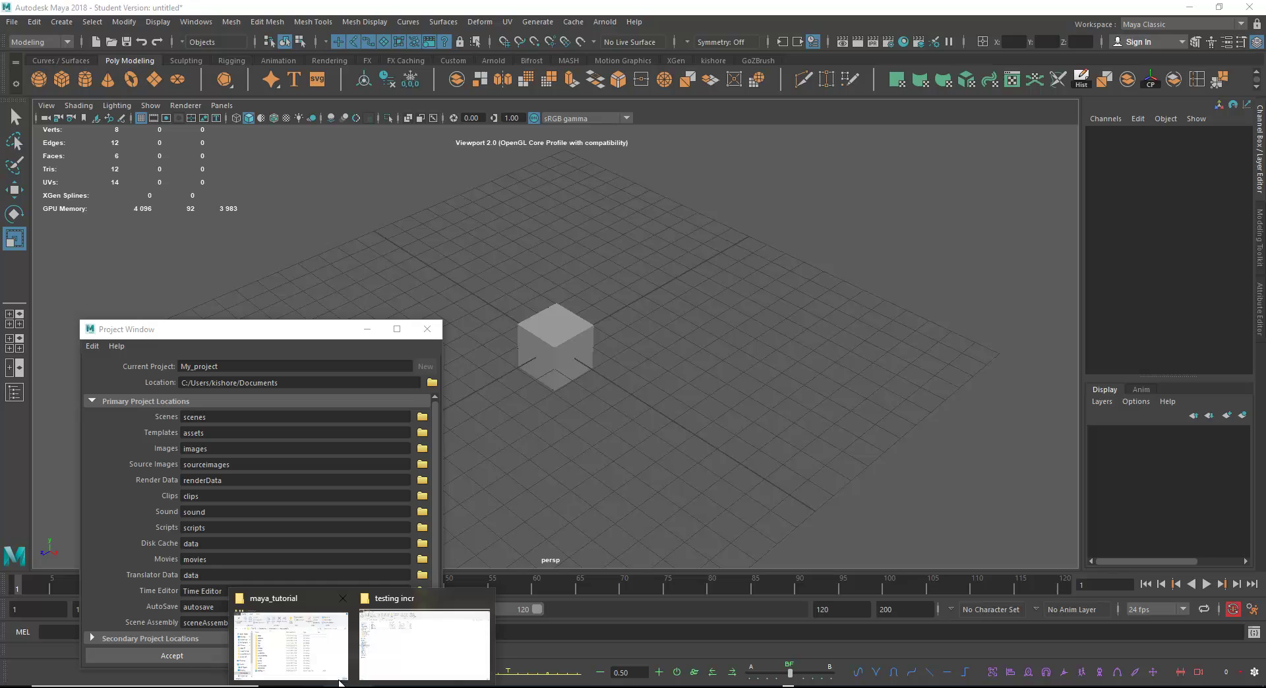
left_click(307, 646)
left_click_drag(1065, 183, 617, 178)
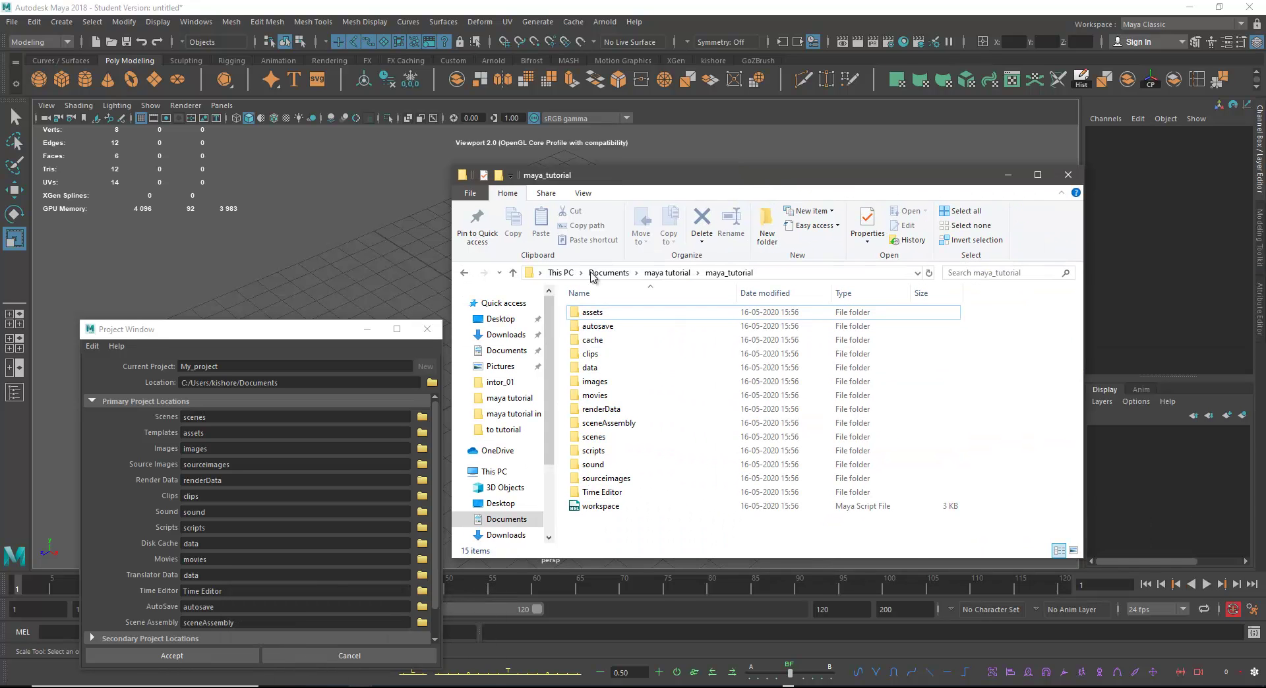
Step: Inspect the scenes and sourceimages subfolders of the maya_tutorial project folder
double_click(594, 436)
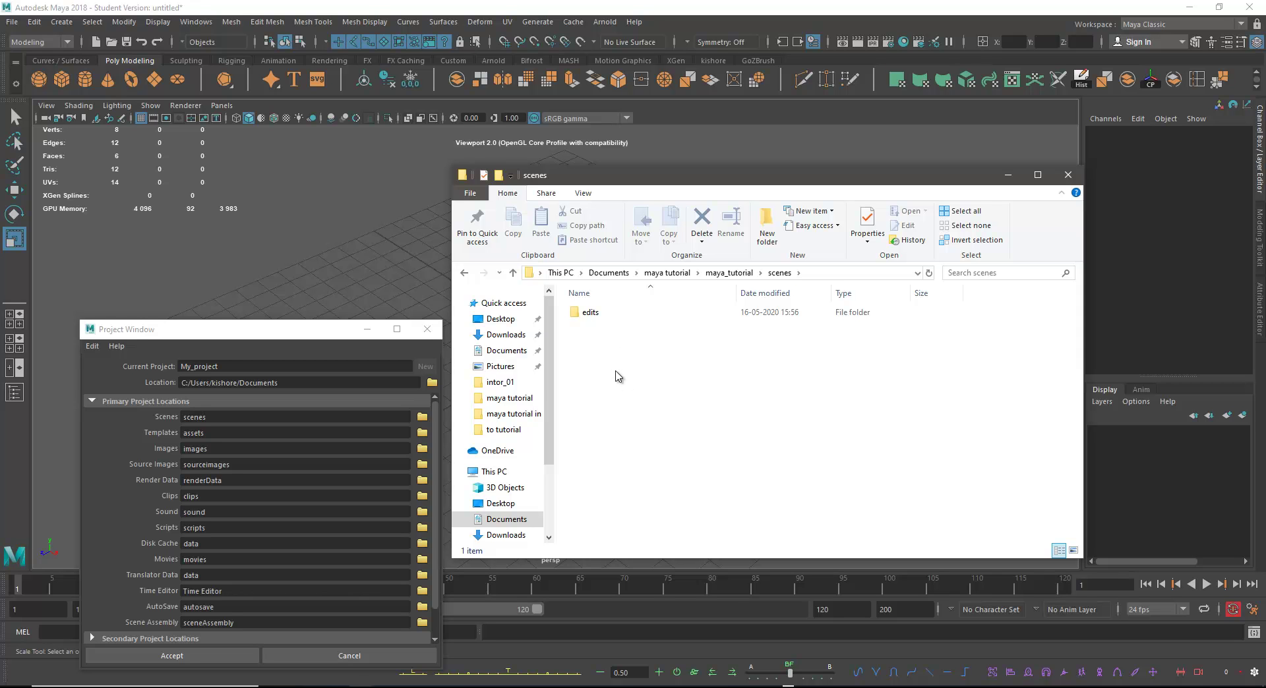
left_click(513, 273)
left_click_drag(674, 187, 954, 212)
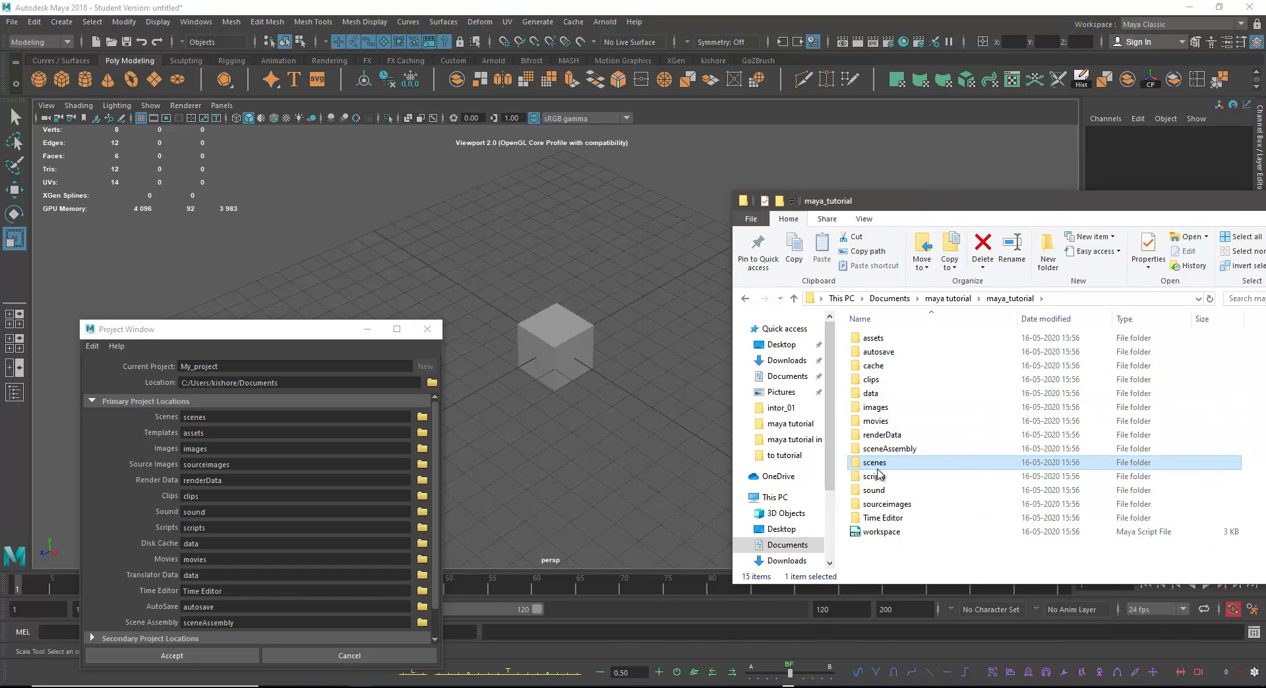
left_click(869, 505)
double_click(869, 505)
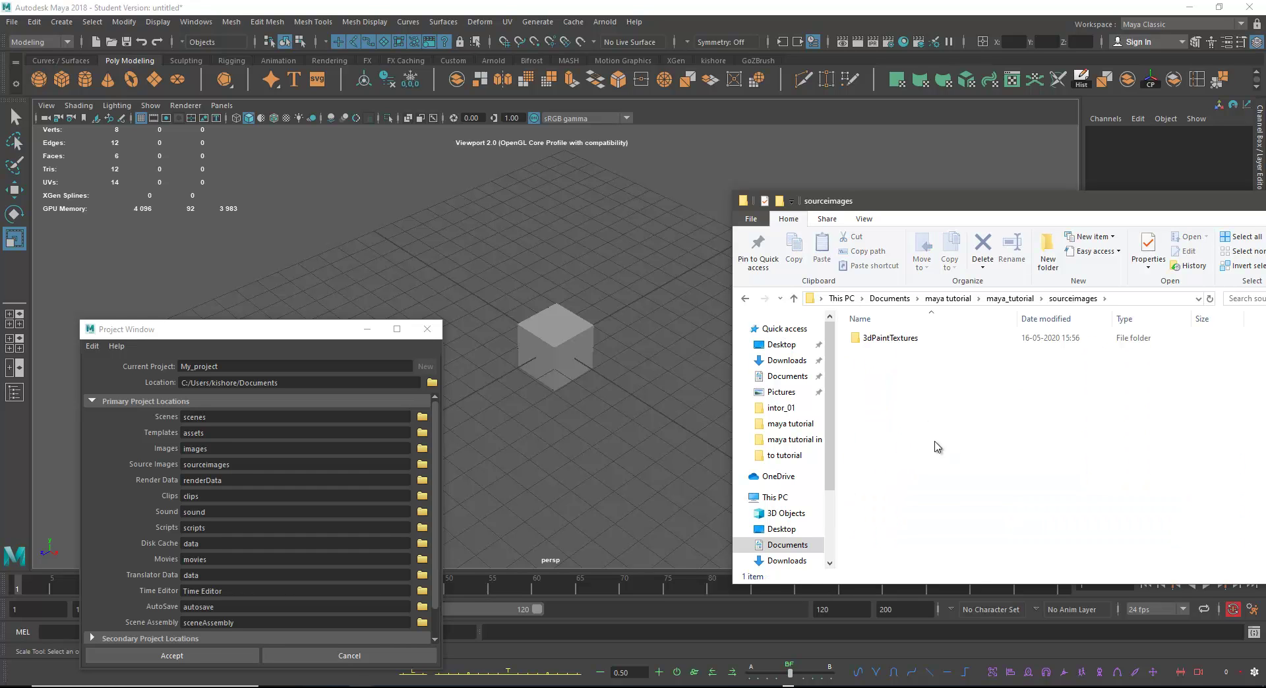
left_click(794, 299)
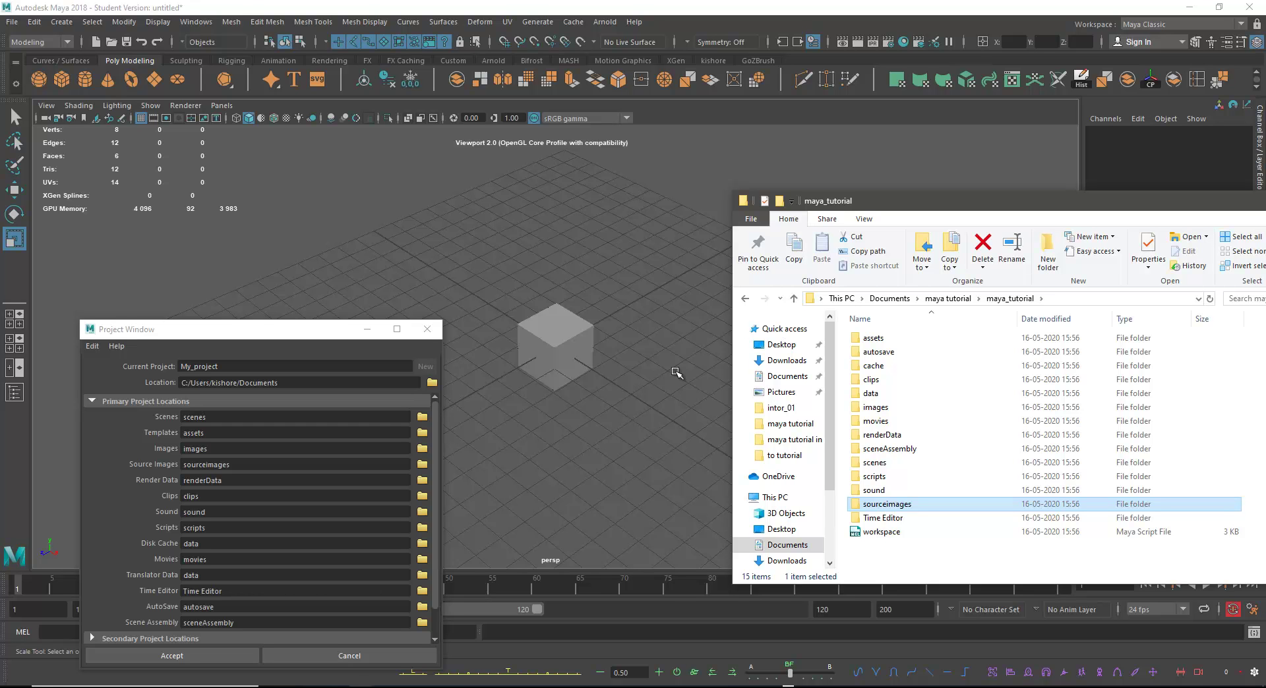
Step: Inspect the images and cache subfolders of the maya_tutorial project folder
double_click(884, 411)
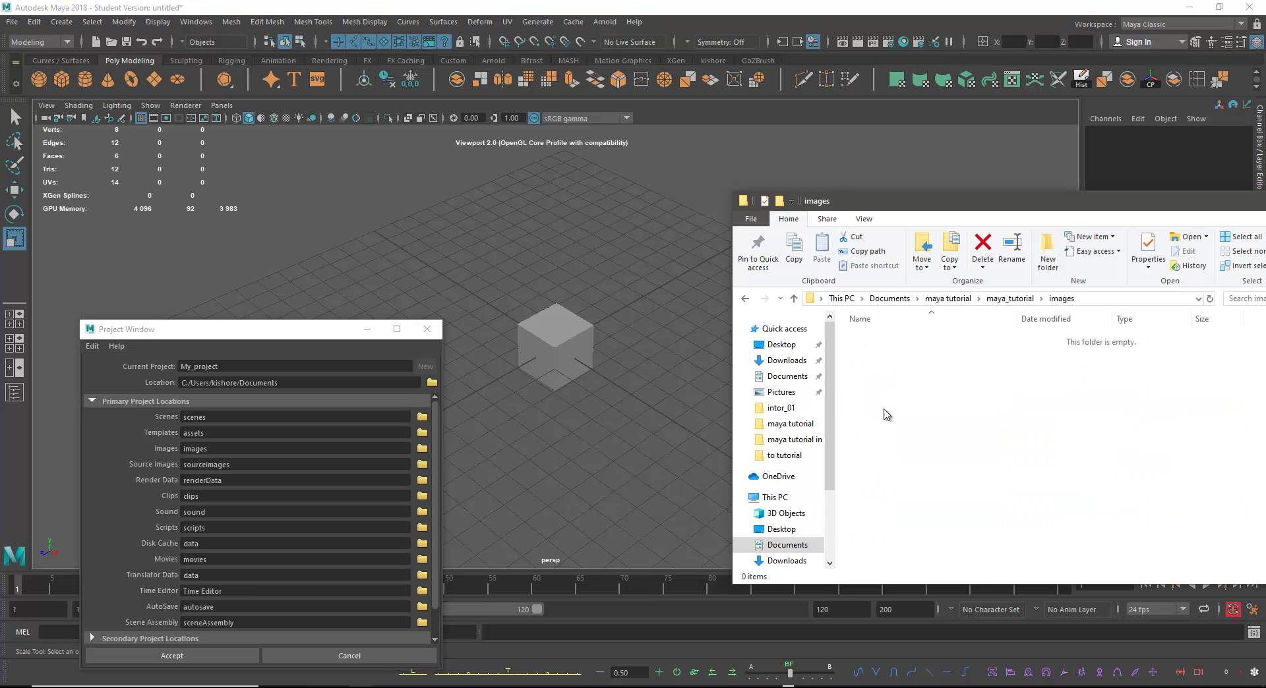
left_click(795, 300)
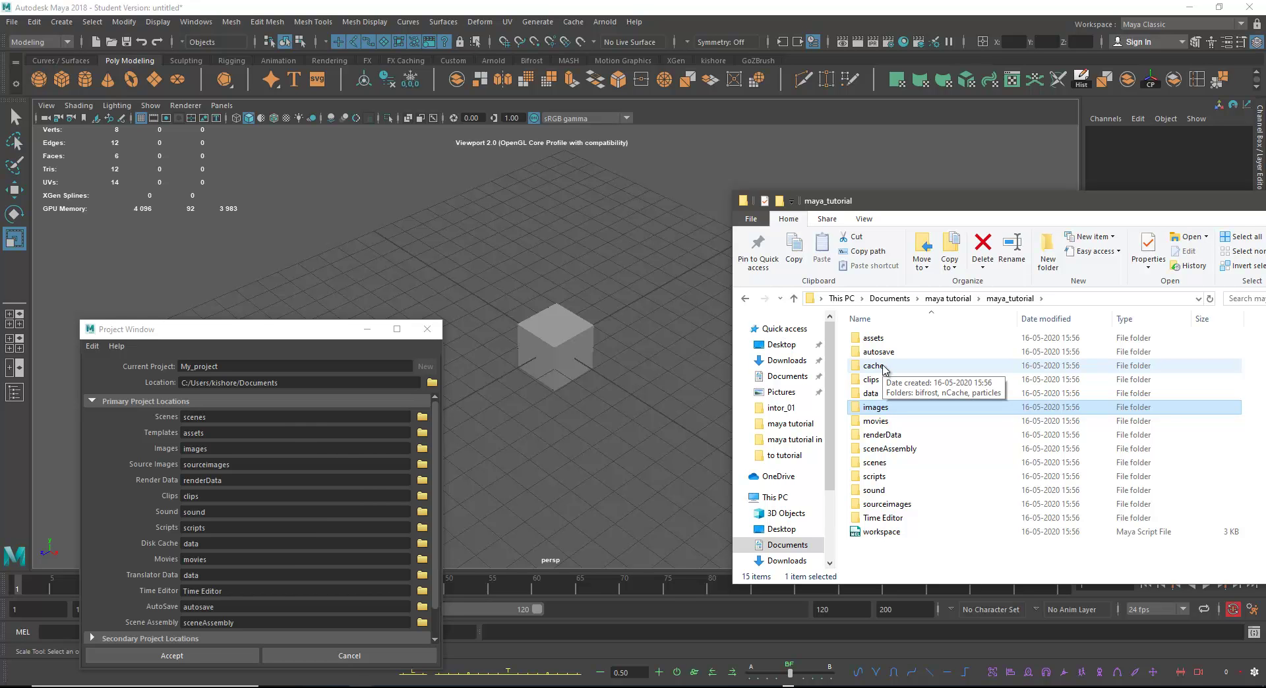
double_click(879, 368)
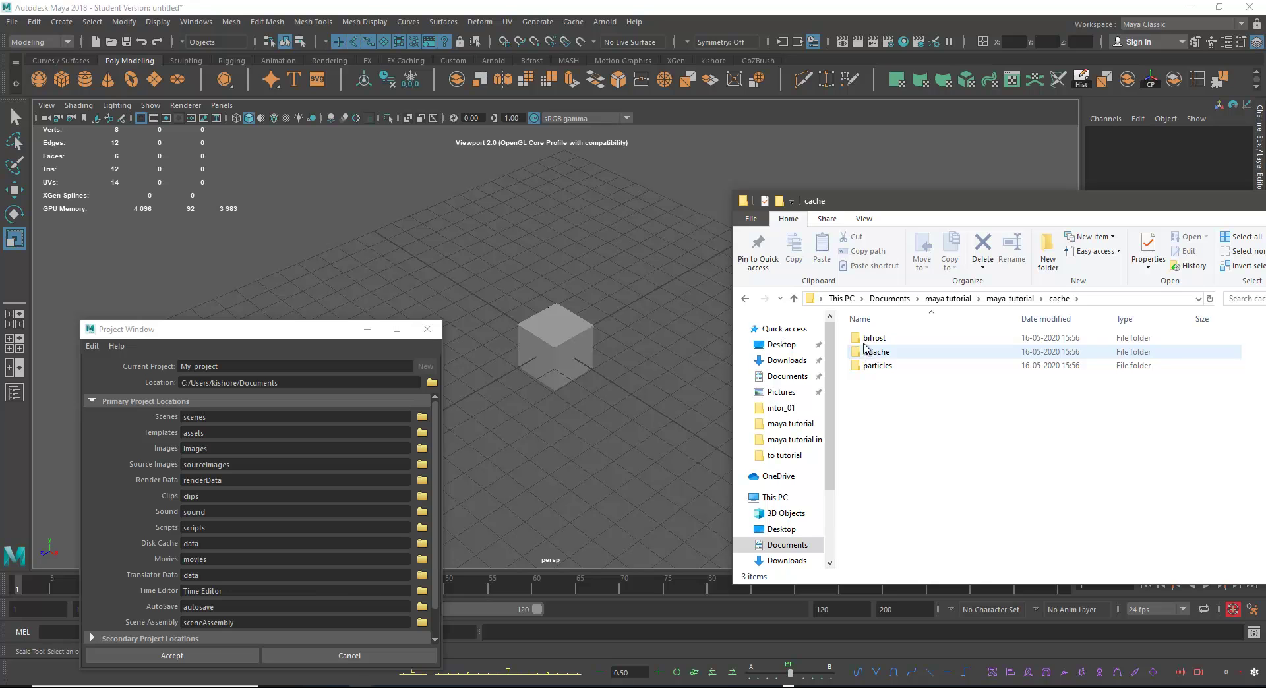
left_click(794, 298)
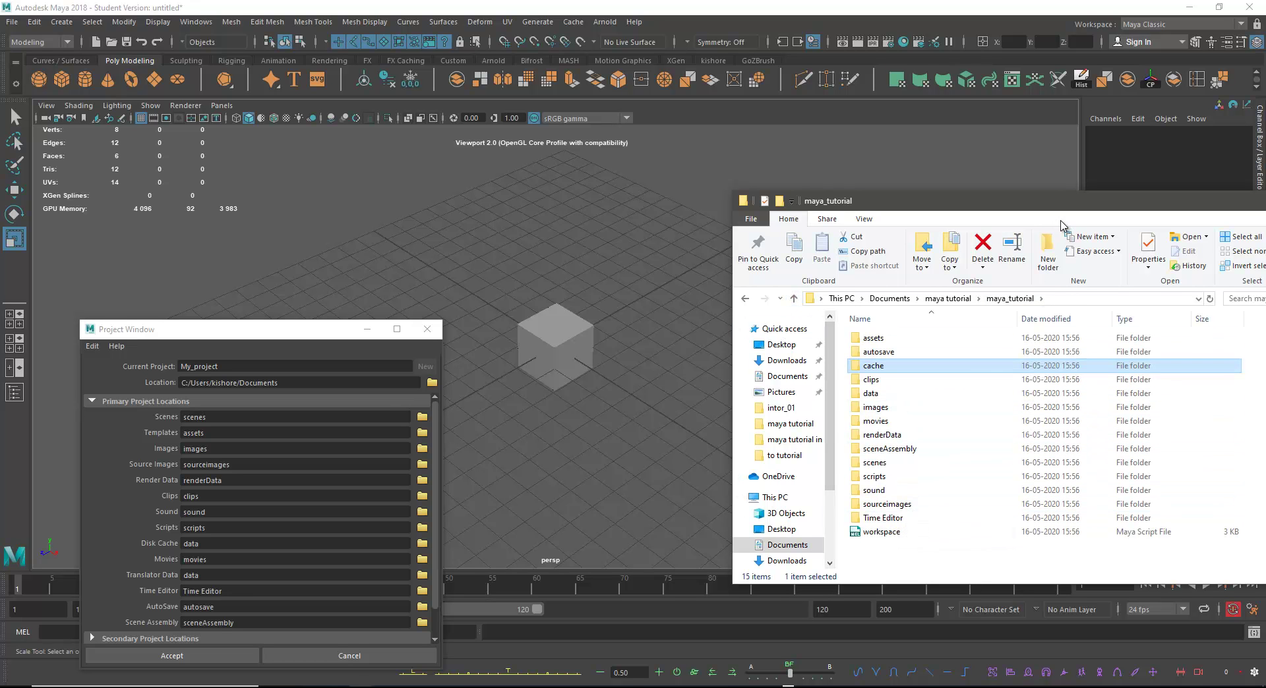
Step: Minimize the File Explorer window and cancel the new project in Maya's Project Window
left_click_drag(1064, 201, 870, 211)
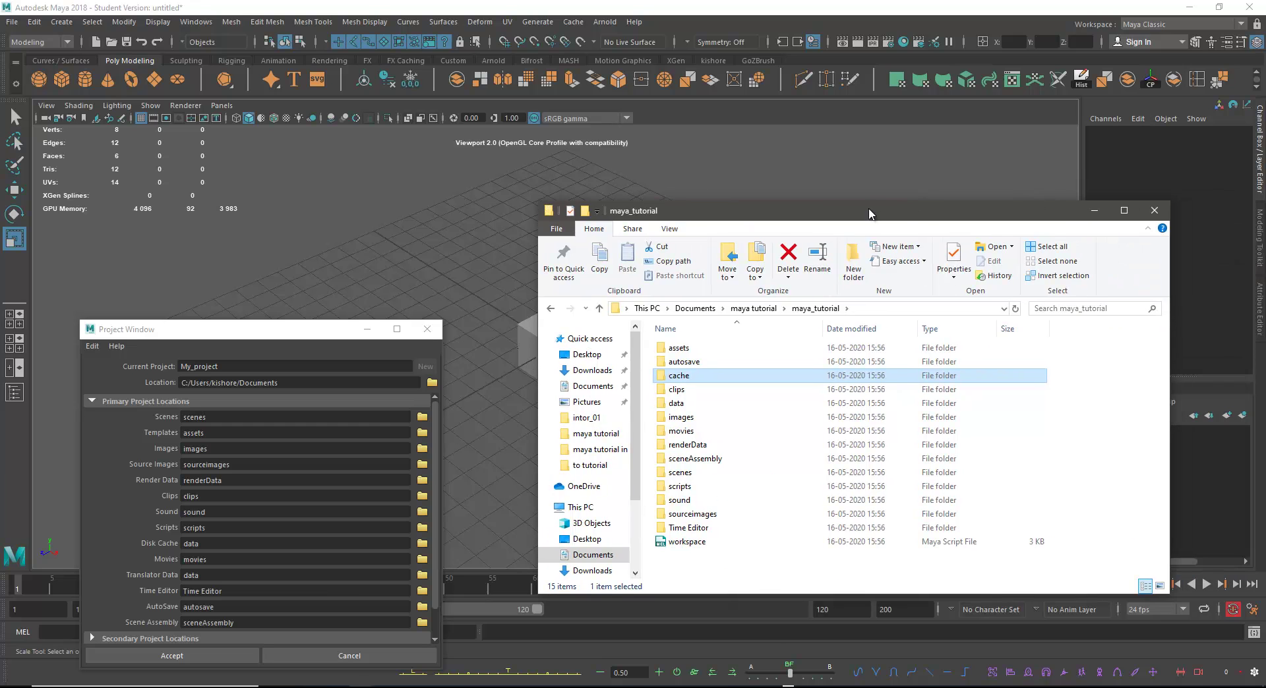
left_click(1094, 212)
left_click_drag(270, 330, 329, 224)
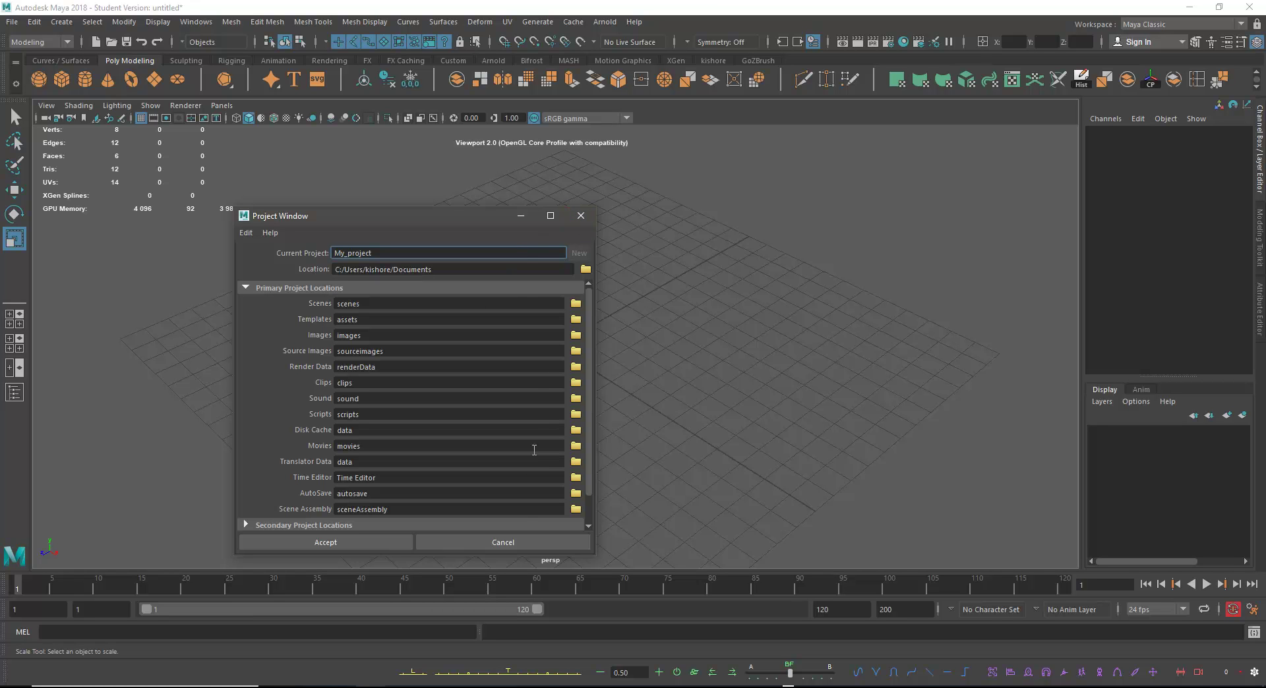
left_click(525, 539)
left_click(12, 22)
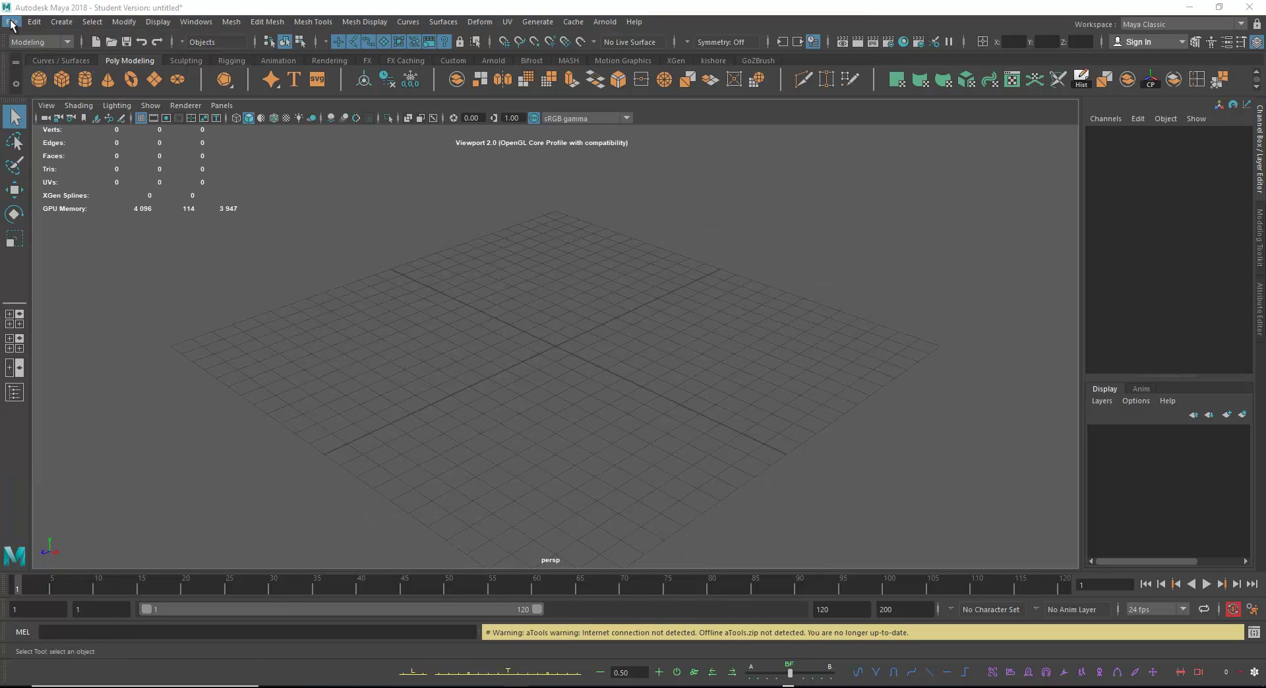
left_click(12, 22)
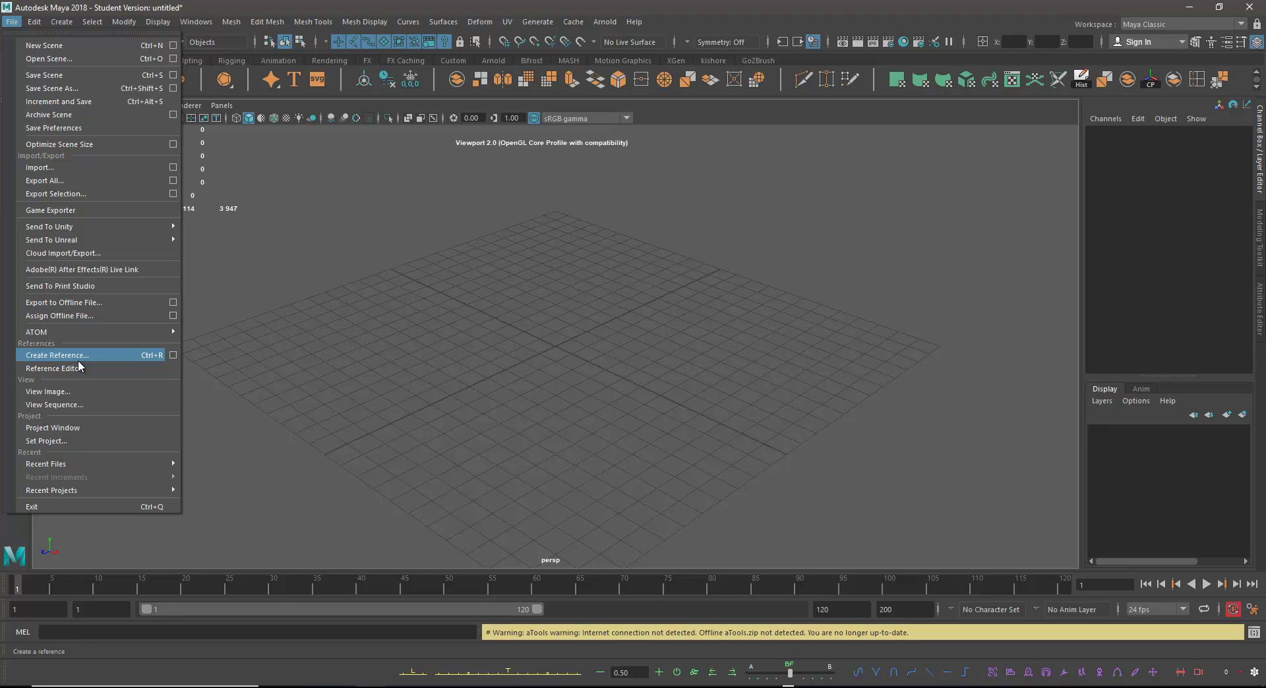
left_click(285, 342)
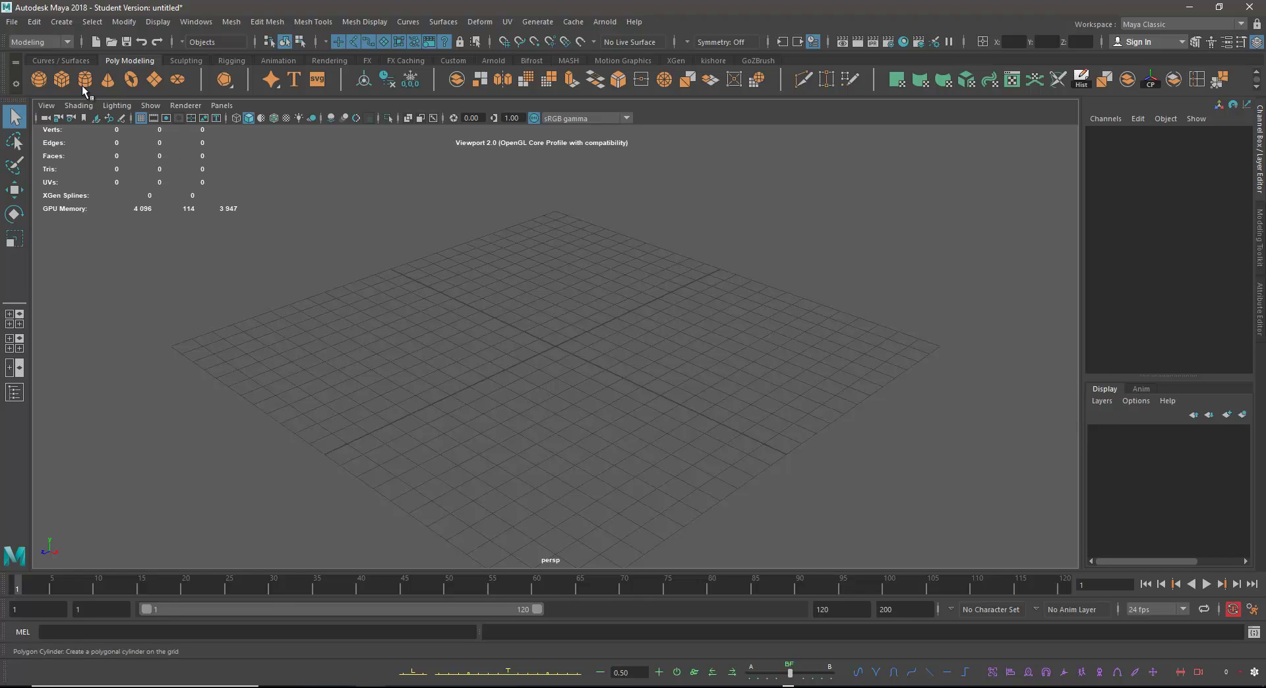
Step: Create a polygon cube at the origin and a polygon cylinder moved to about -8.7 along X
left_click(62, 77)
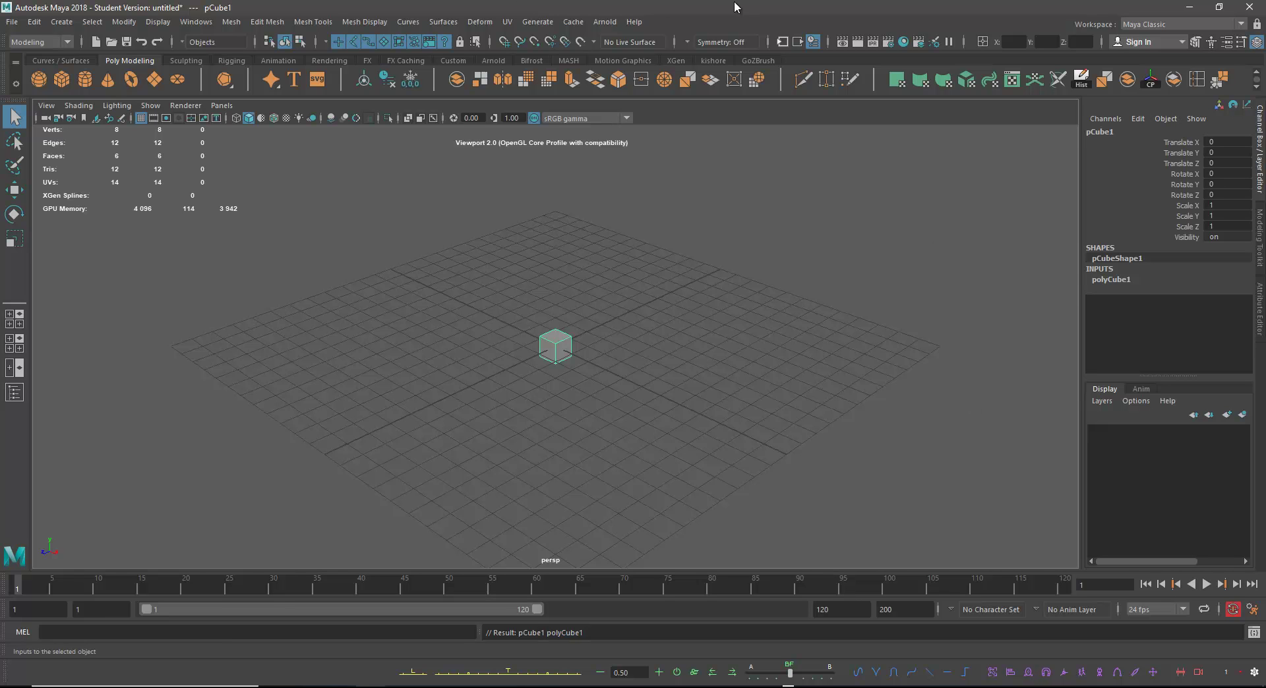
scroll(601, 313, "up", 3)
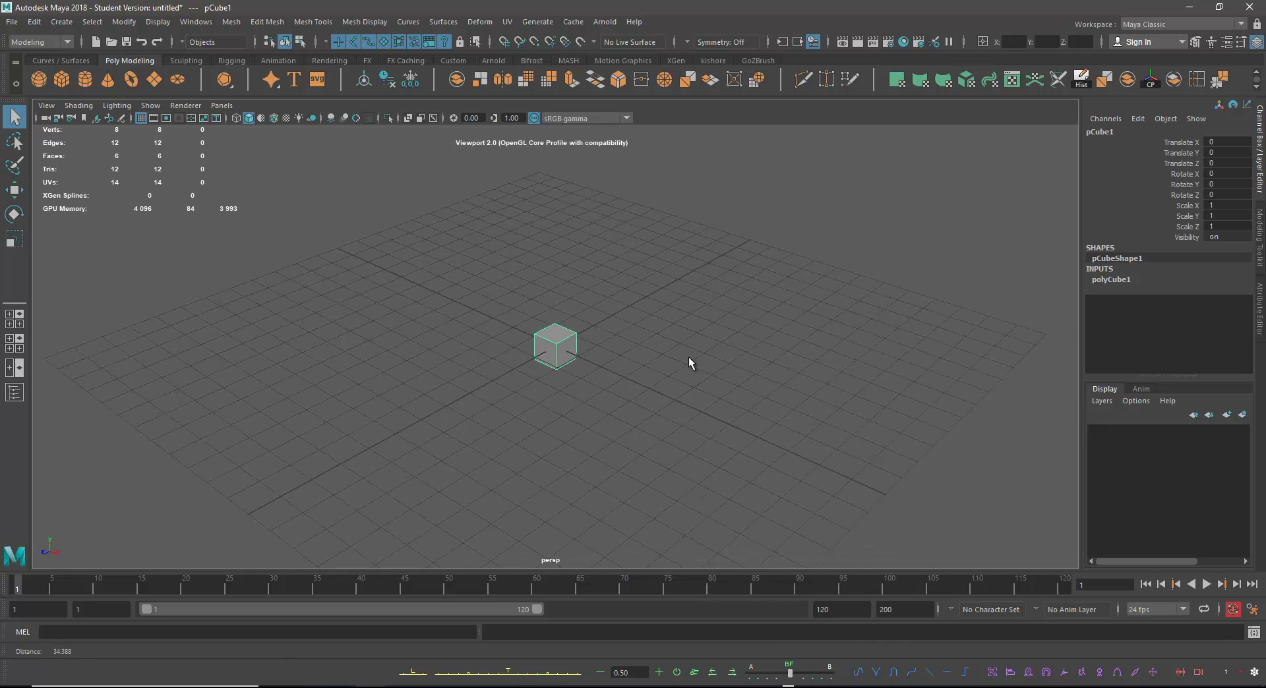
left_click(85, 79)
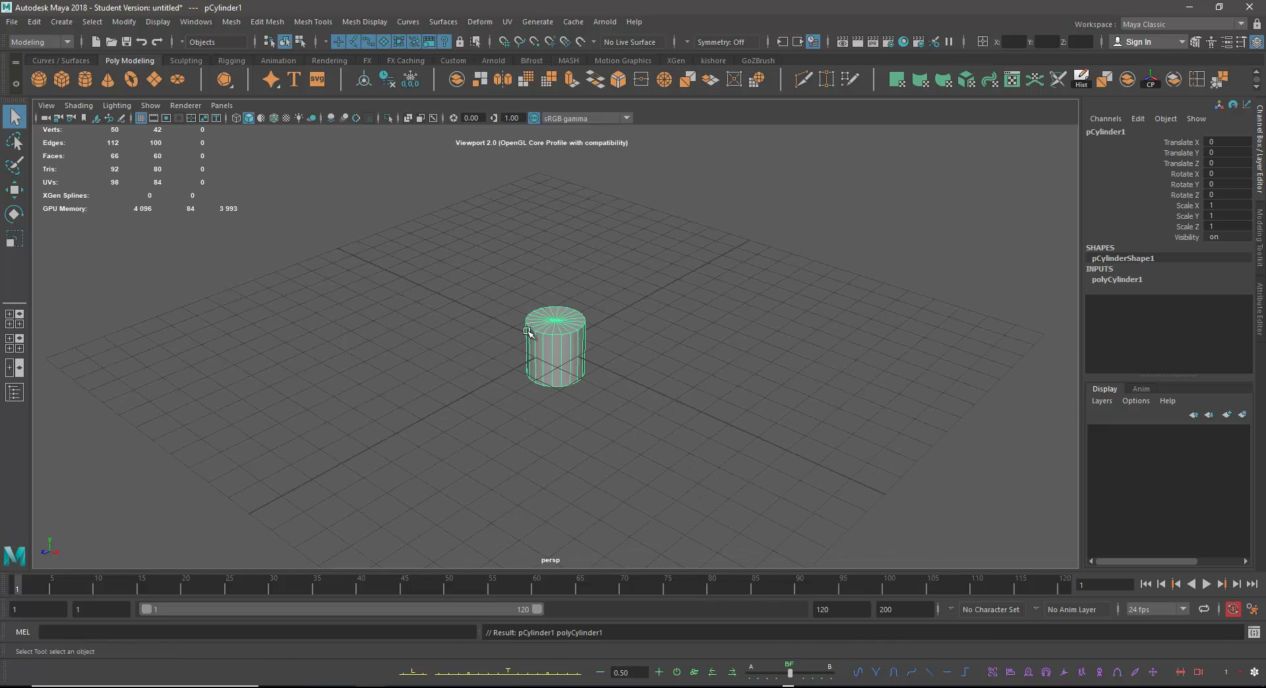
key("w")
left_click_drag(597, 365, 407, 322)
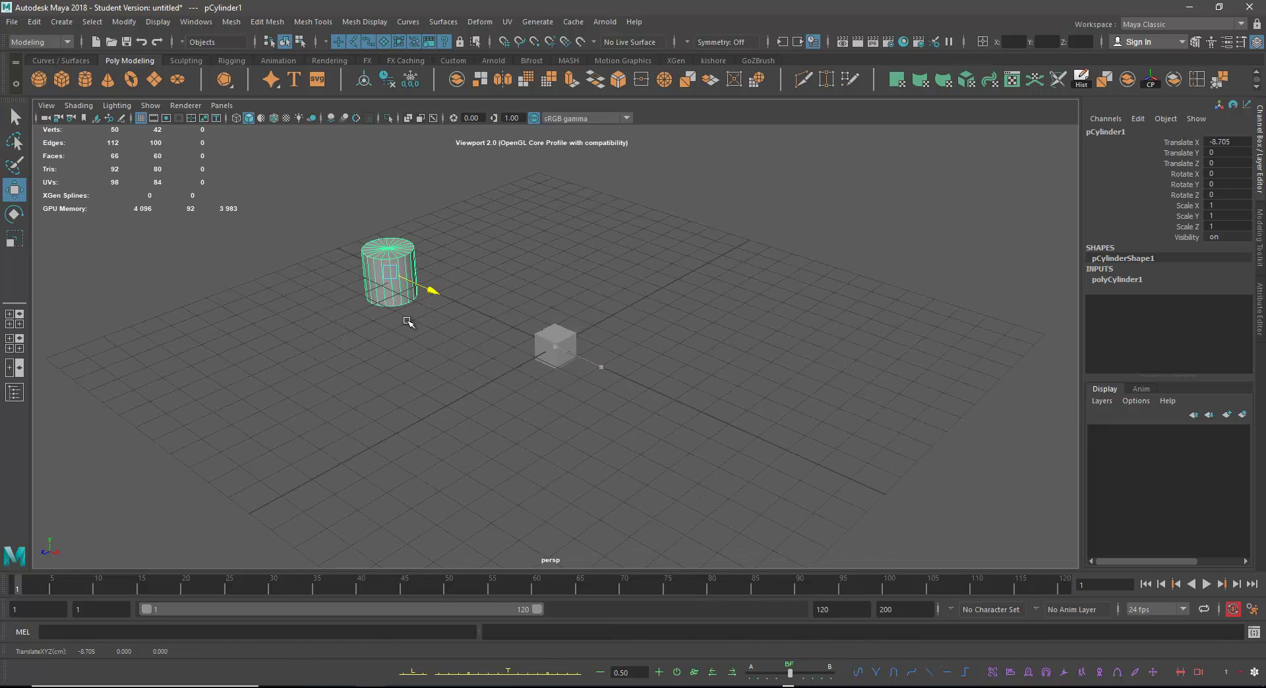
Step: Add a polygon sphere at about Z -8.1, a plane between it and the cylinder, and a torus at about X -6.5, Z 4.8
left_click(40, 78)
left_click_drag(512, 370, 667, 302)
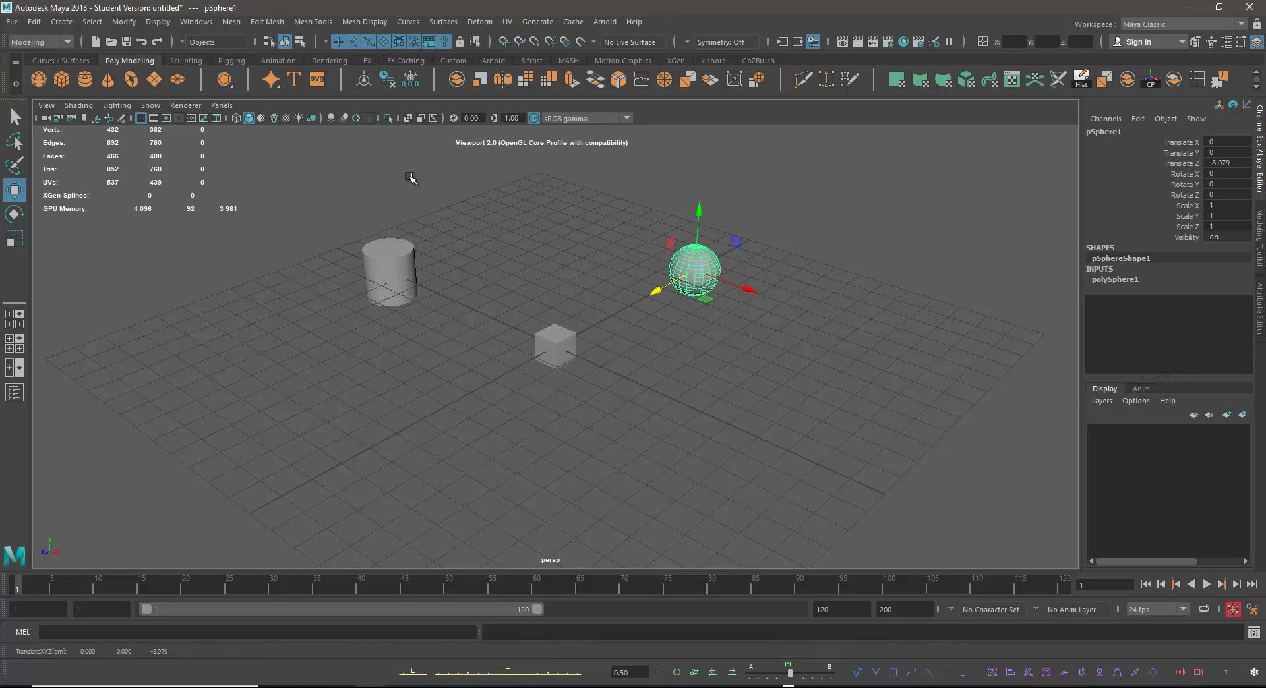
left_click(154, 79)
left_click_drag(557, 379, 519, 295)
left_click(131, 79)
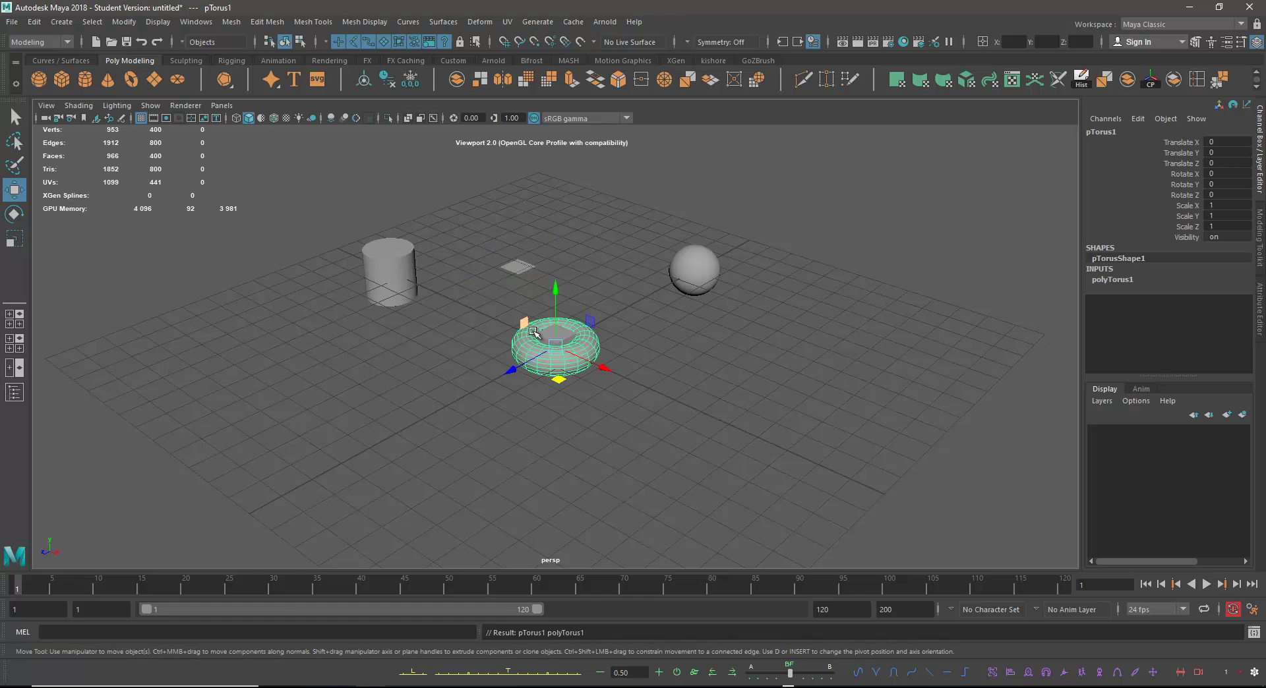
left_click_drag(556, 379, 314, 366)
Step: Draw a chain of four joints curving across the near side of the grid, in front of the cube
left_click(231, 60)
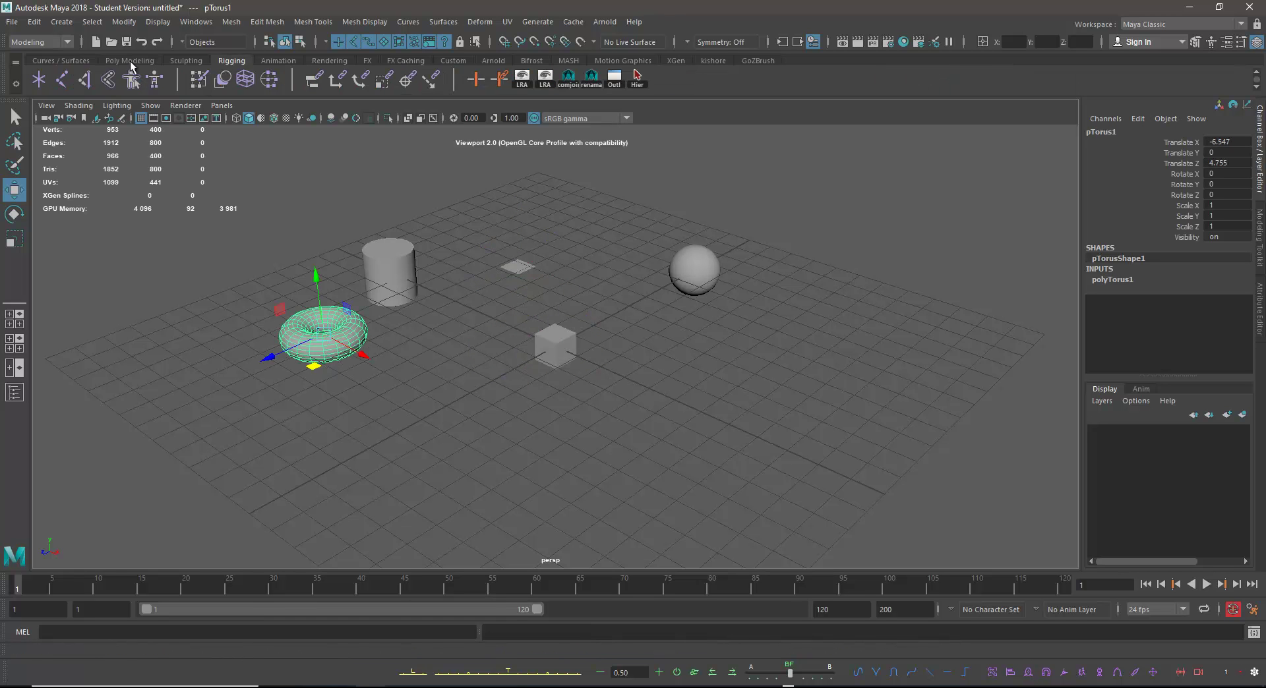
left_click(62, 79)
left_click(387, 488)
left_click(668, 521)
left_click(861, 413)
left_click(900, 340)
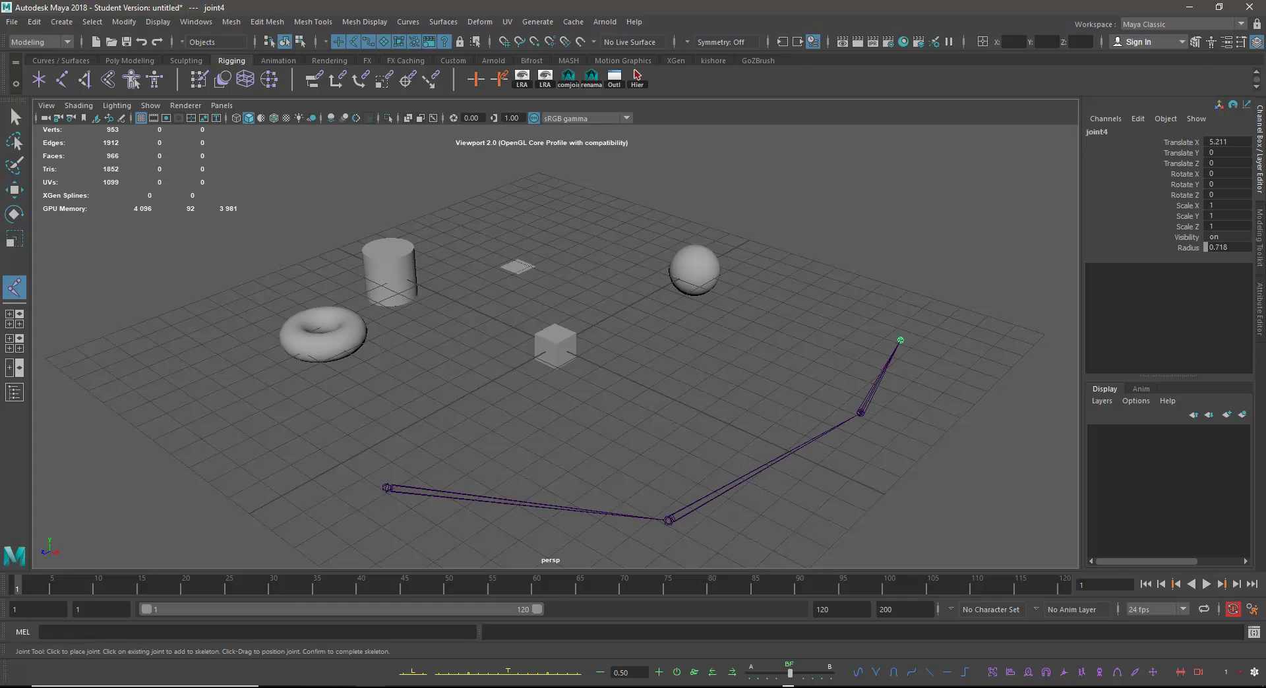
Step: Create a locator and move it to about 5.7 along X
left_click(39, 79)
key("w")
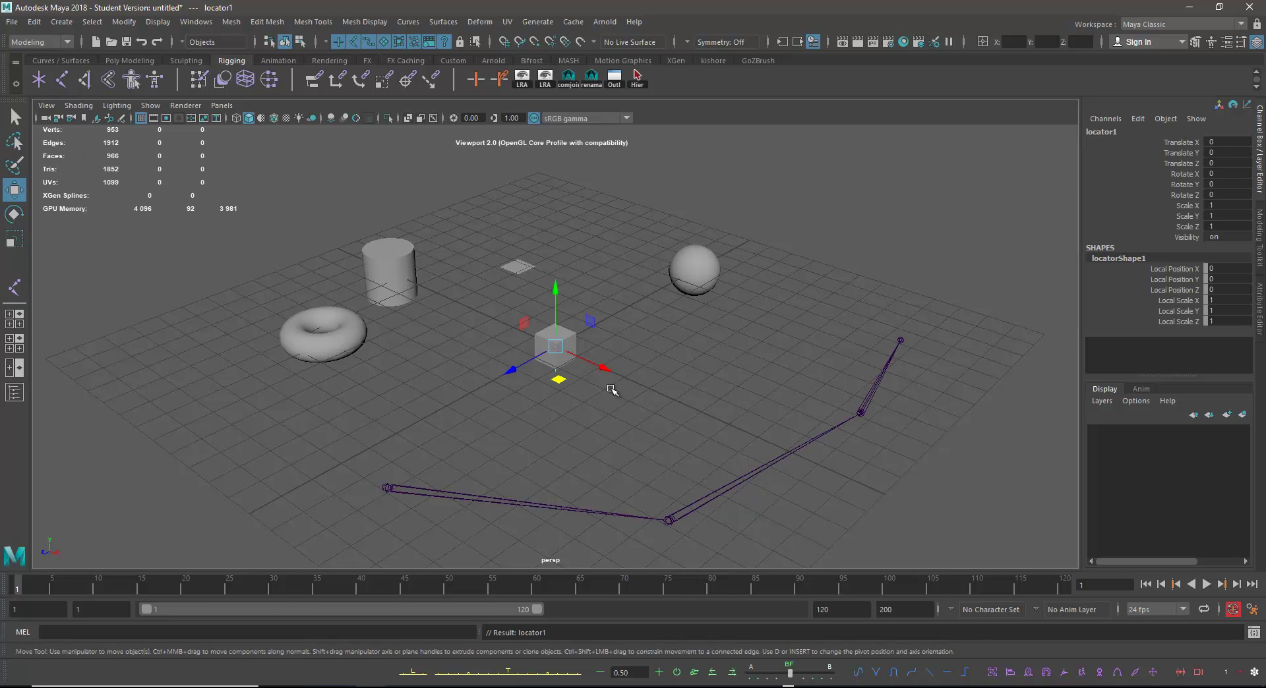
left_click_drag(602, 368, 751, 432)
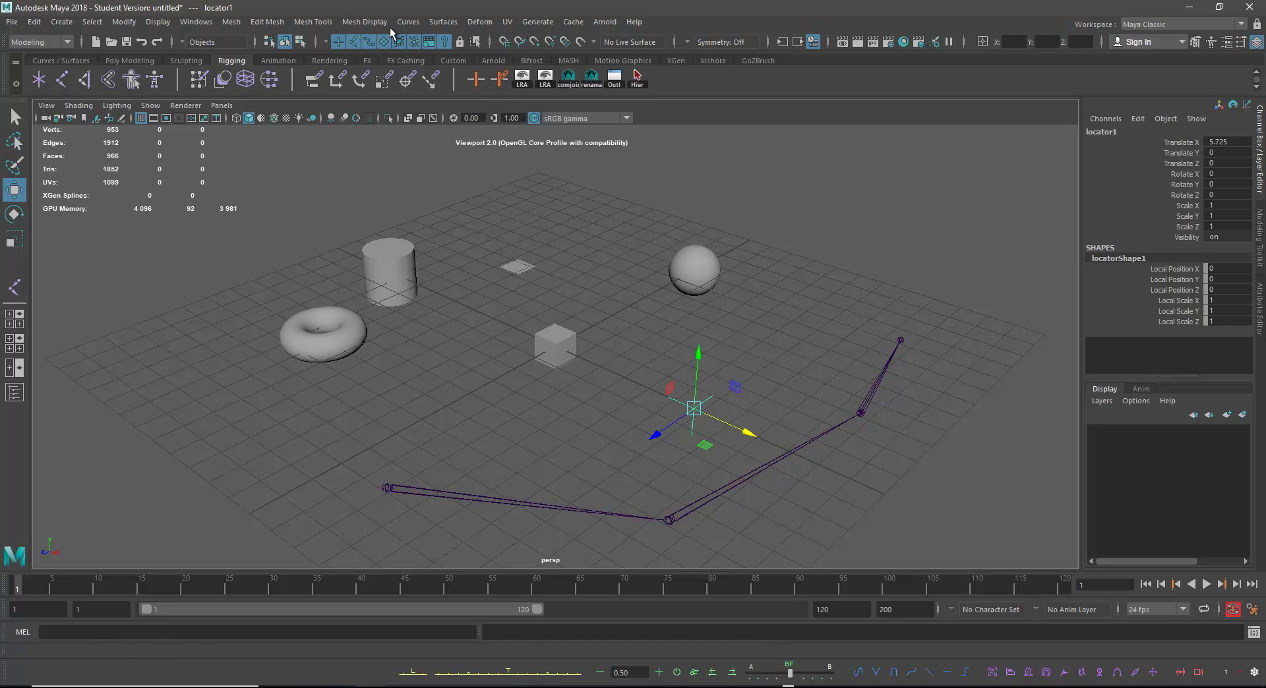
Step: Create a particle emitter and move it to about X -0.6, Z 9.9
left_click(366, 62)
left_click(61, 79)
left_click_drag(559, 380, 290, 509)
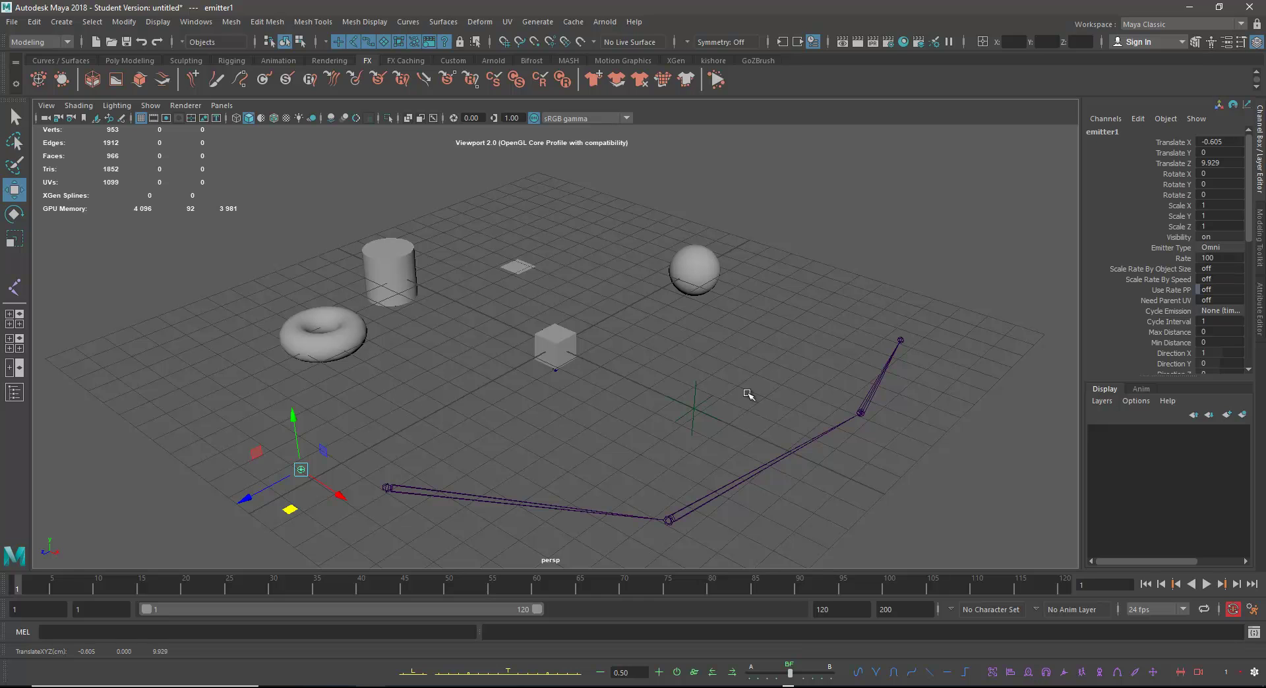
Step: Create an empty display layer for the scene
left_click_drag(657, 349, 695, 362, "alt")
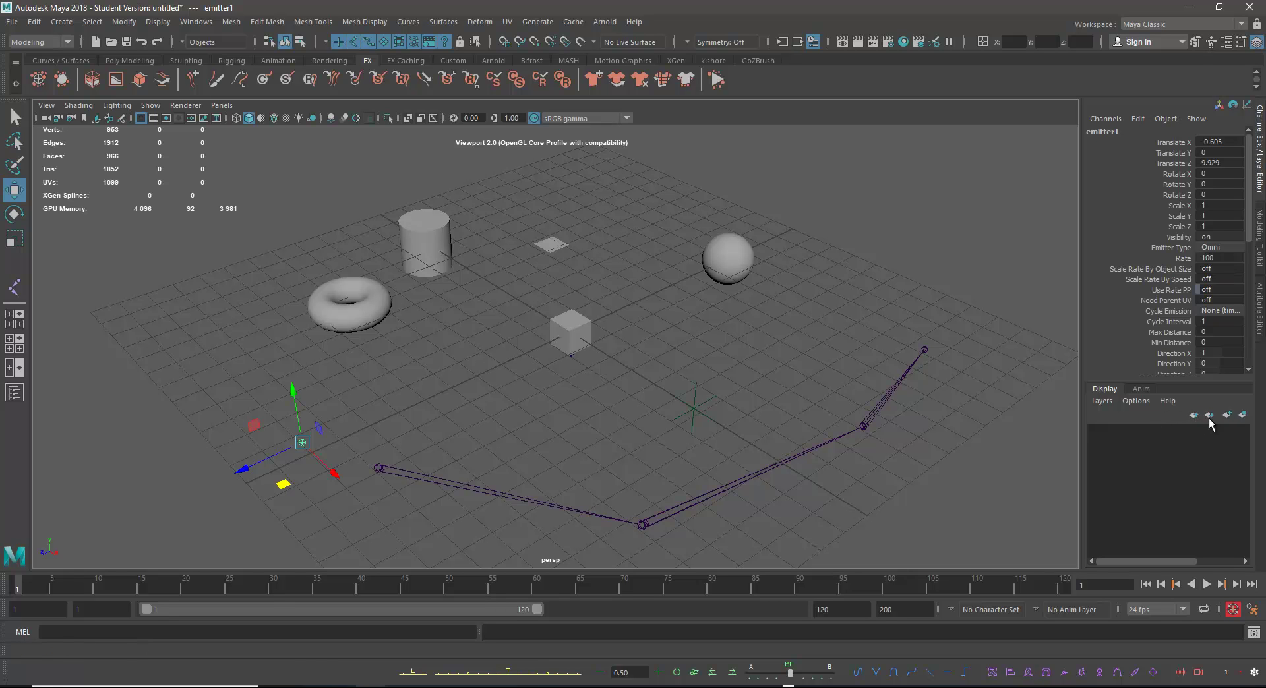
left_click(1103, 403)
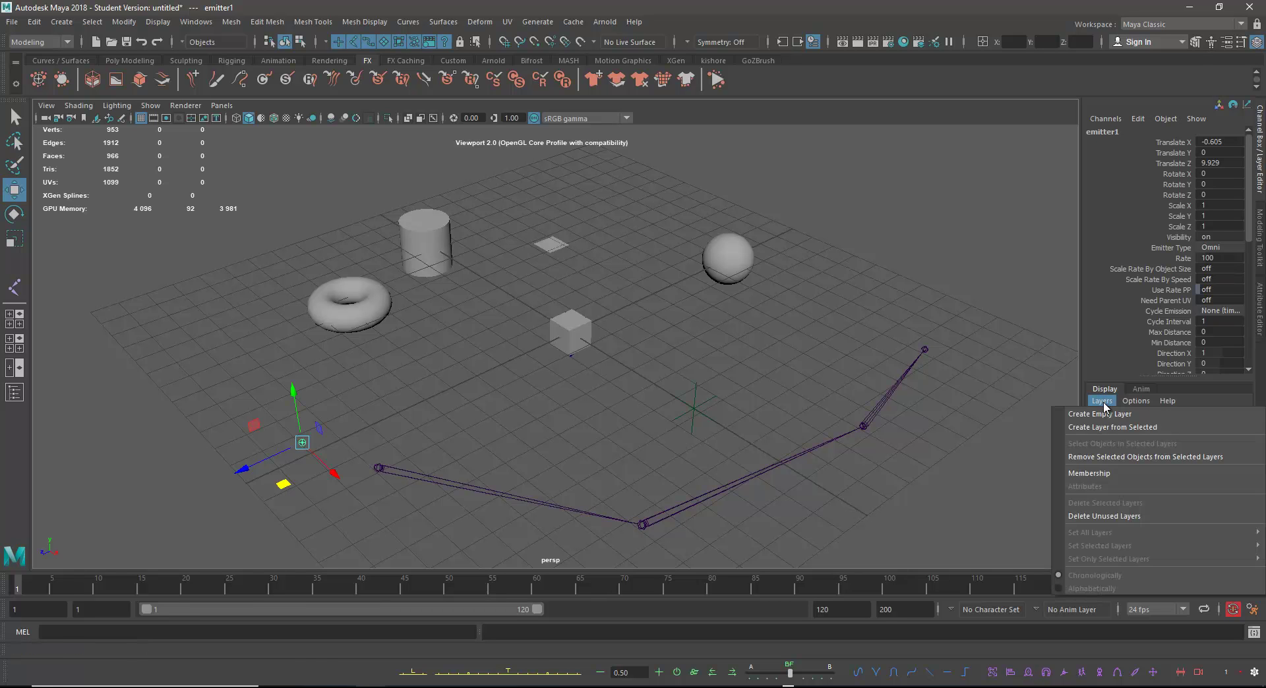
left_click(1103, 416)
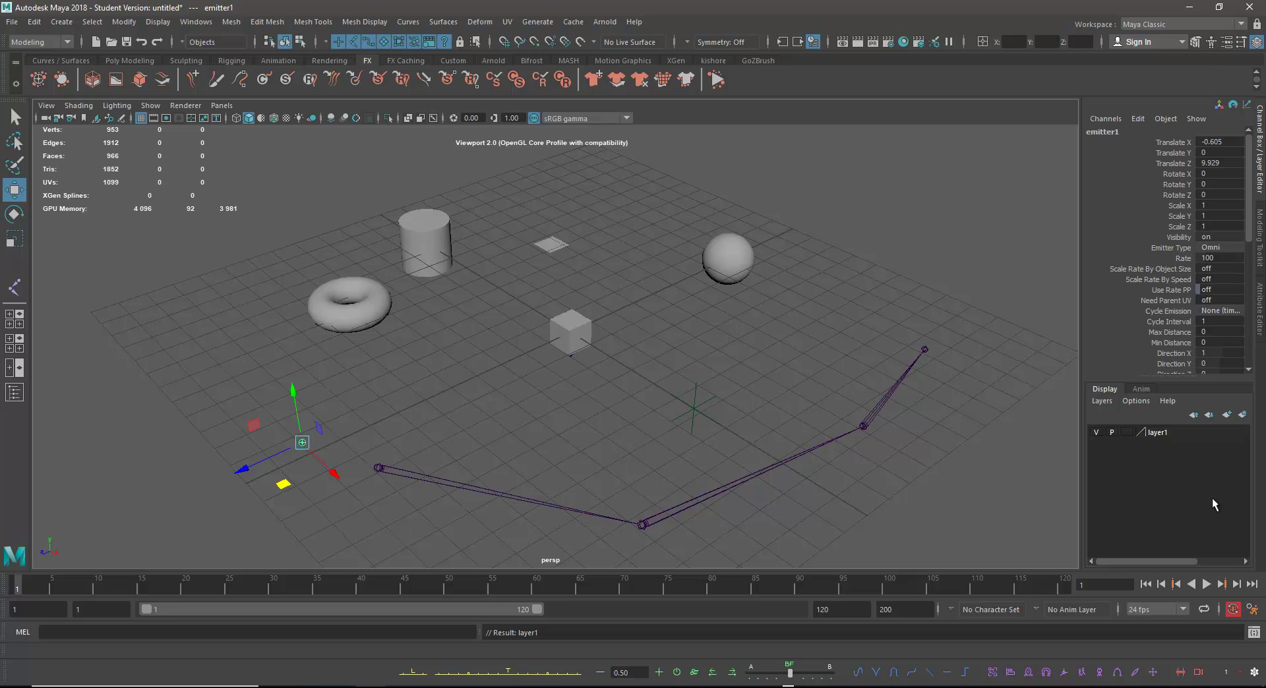
Step: Add the cylinder, torus, plane, sphere and cube to the display layer layer1
left_click(1159, 433)
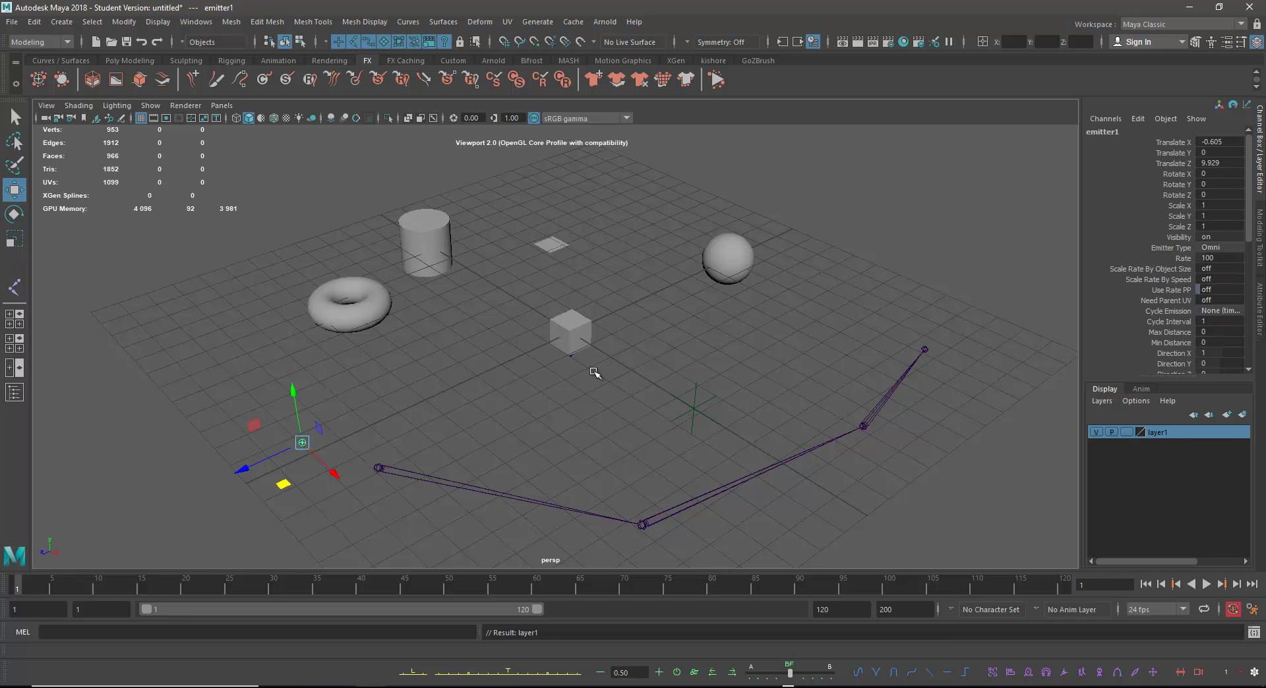
left_click_drag(577, 335, 509, 280, "alt")
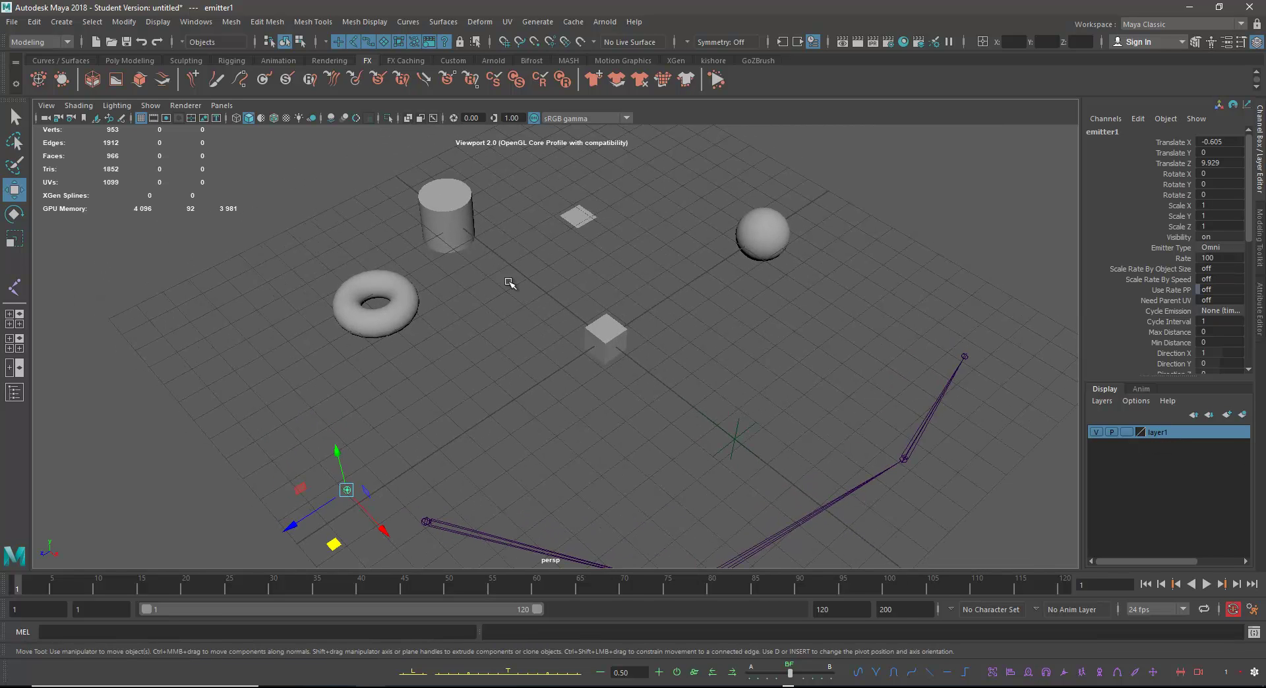
scroll(685, 336, "down", 3)
left_click_drag(335, 231, 667, 369)
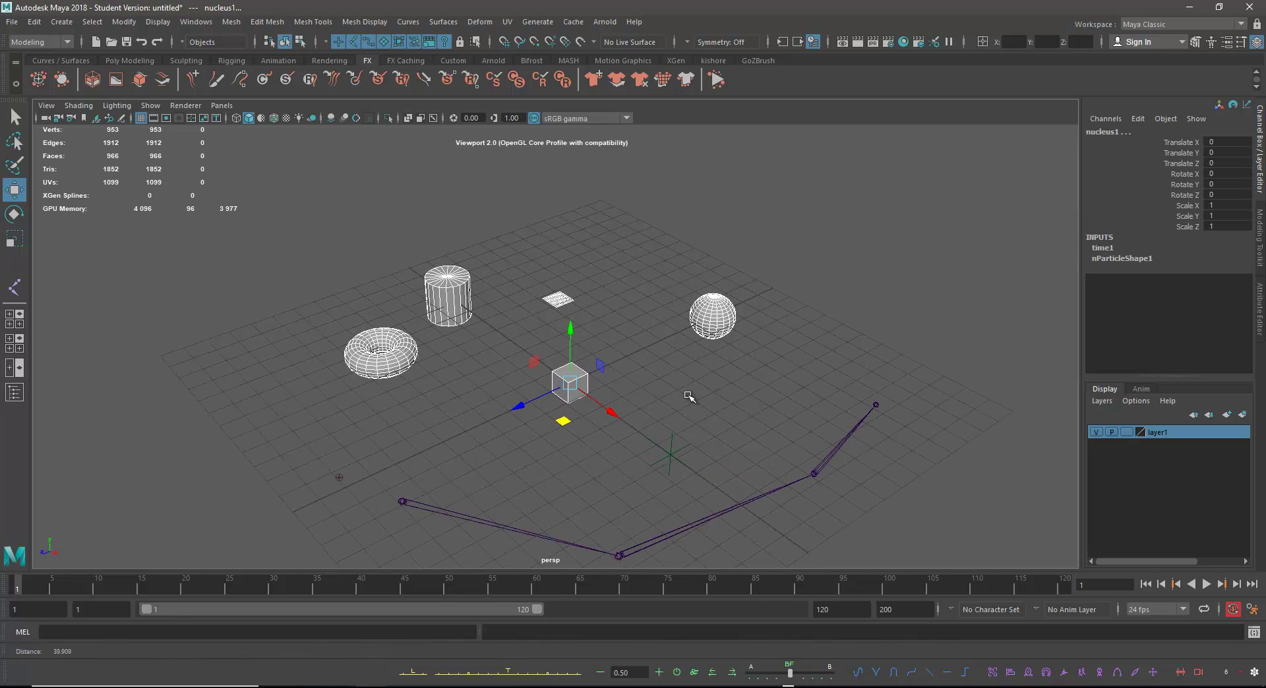
right_click(1155, 436)
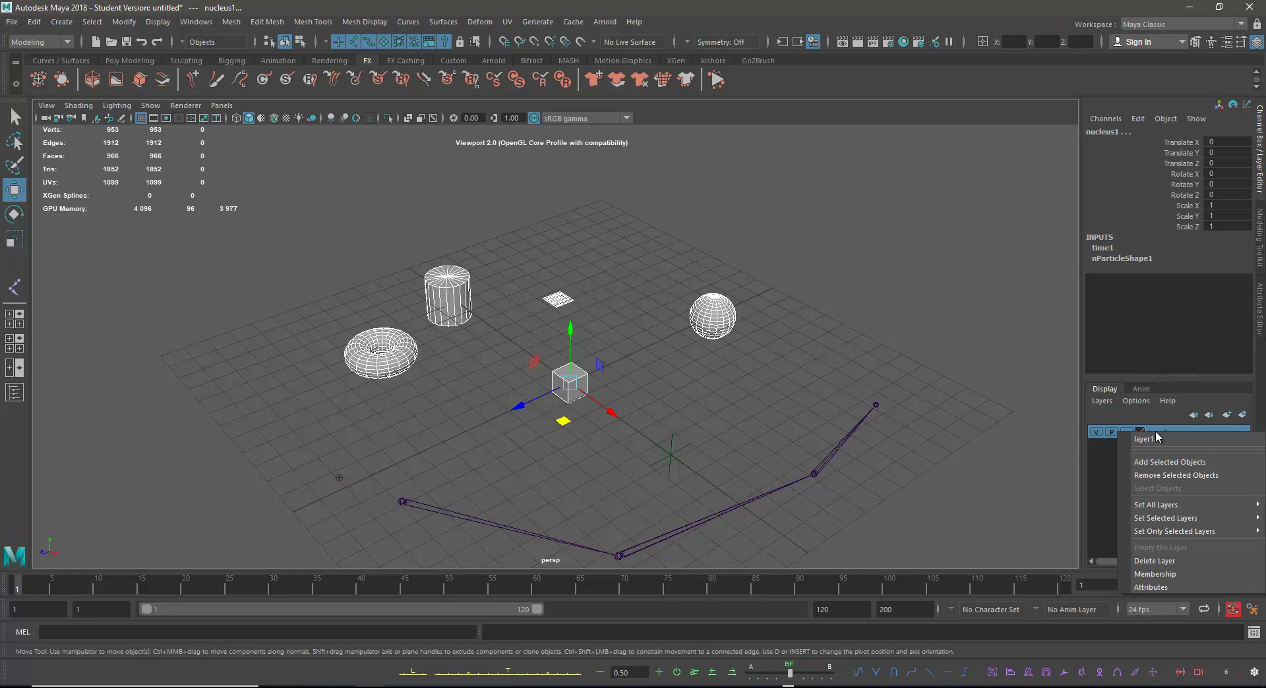
left_click(1181, 463)
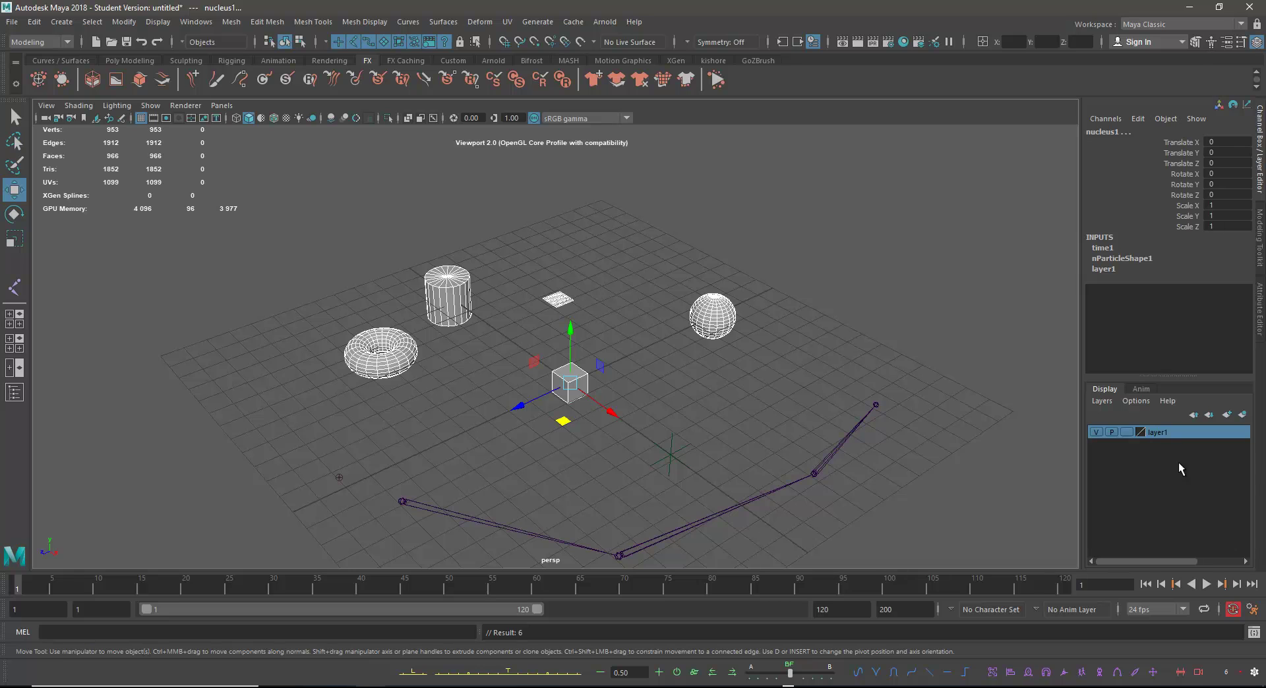
Step: Hide the objects in layer1 and show them again, then clear the selection
left_click(1098, 432)
left_click(1097, 432)
left_click(1097, 433)
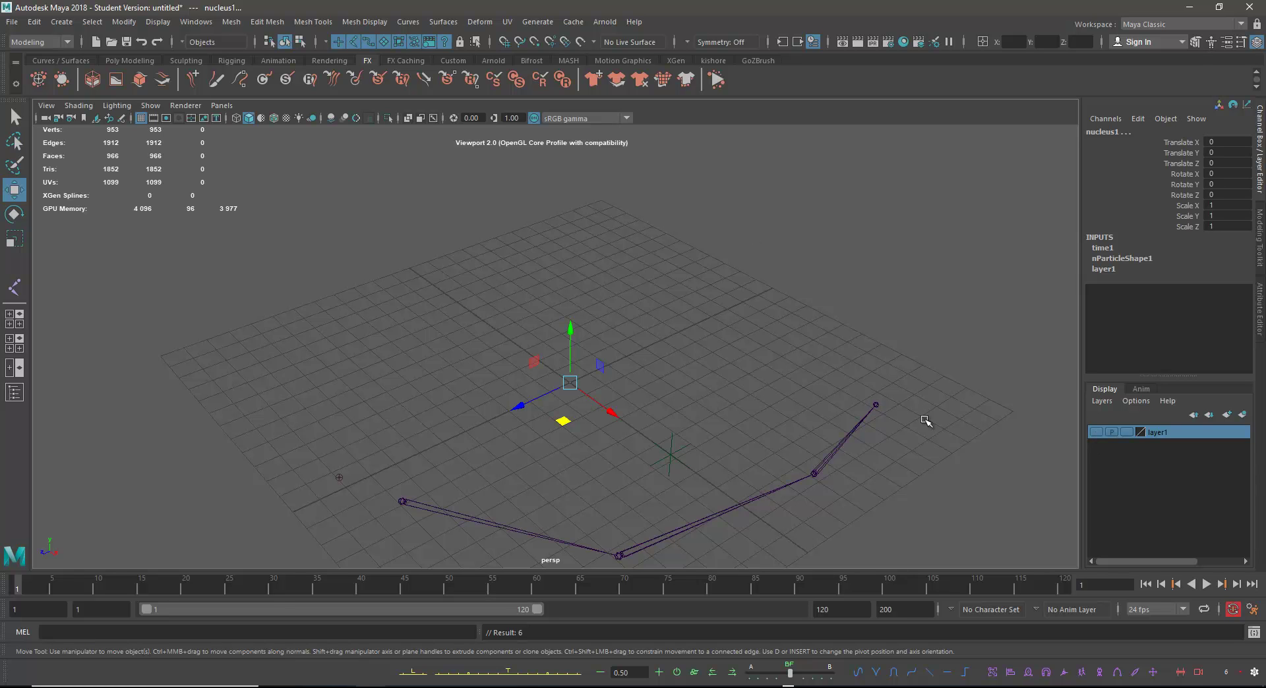
left_click(1096, 432)
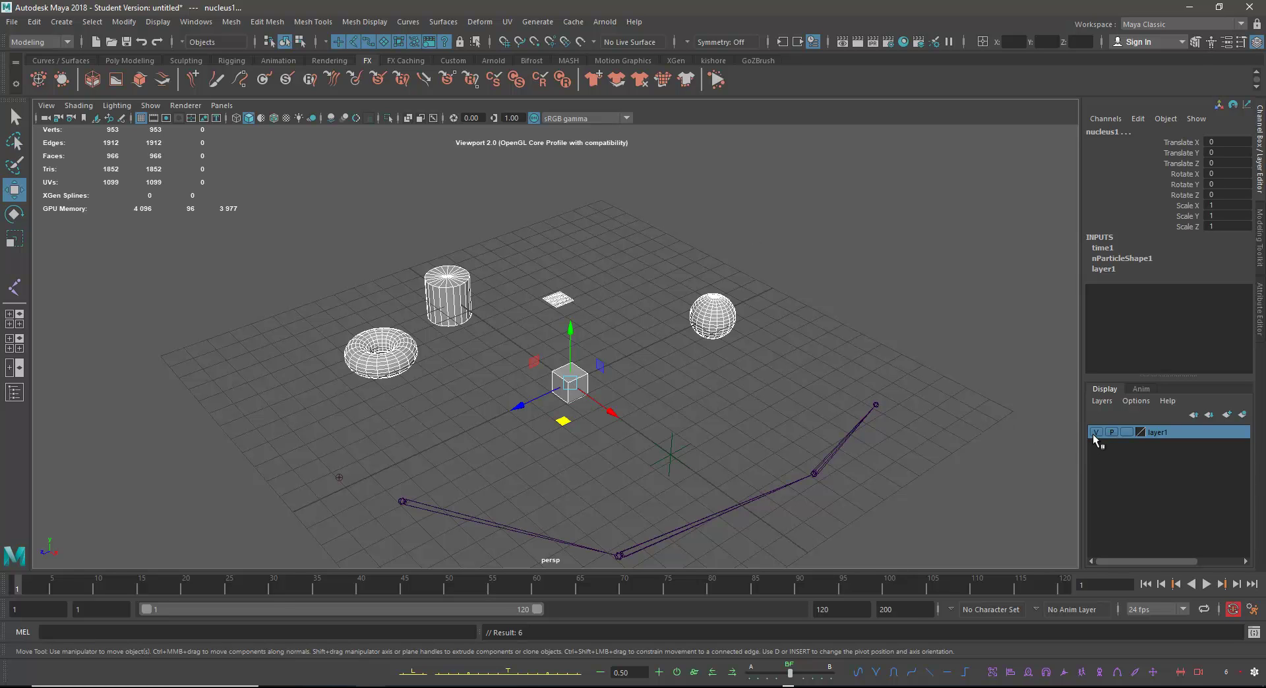
left_click(788, 310)
Step: Create a polygon cone, move it to about X 2.6, Z -2.2, and add it to layer1
left_click(129, 61)
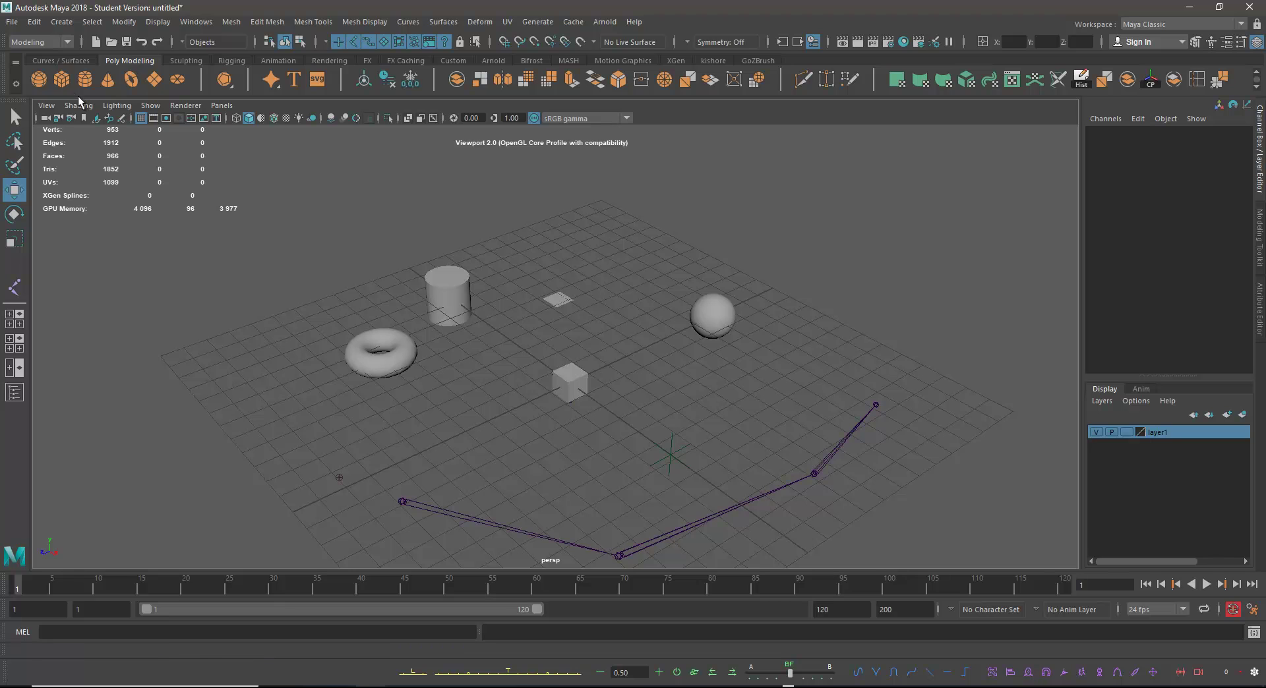
left_click(108, 79)
left_click_drag(617, 432, 637, 414)
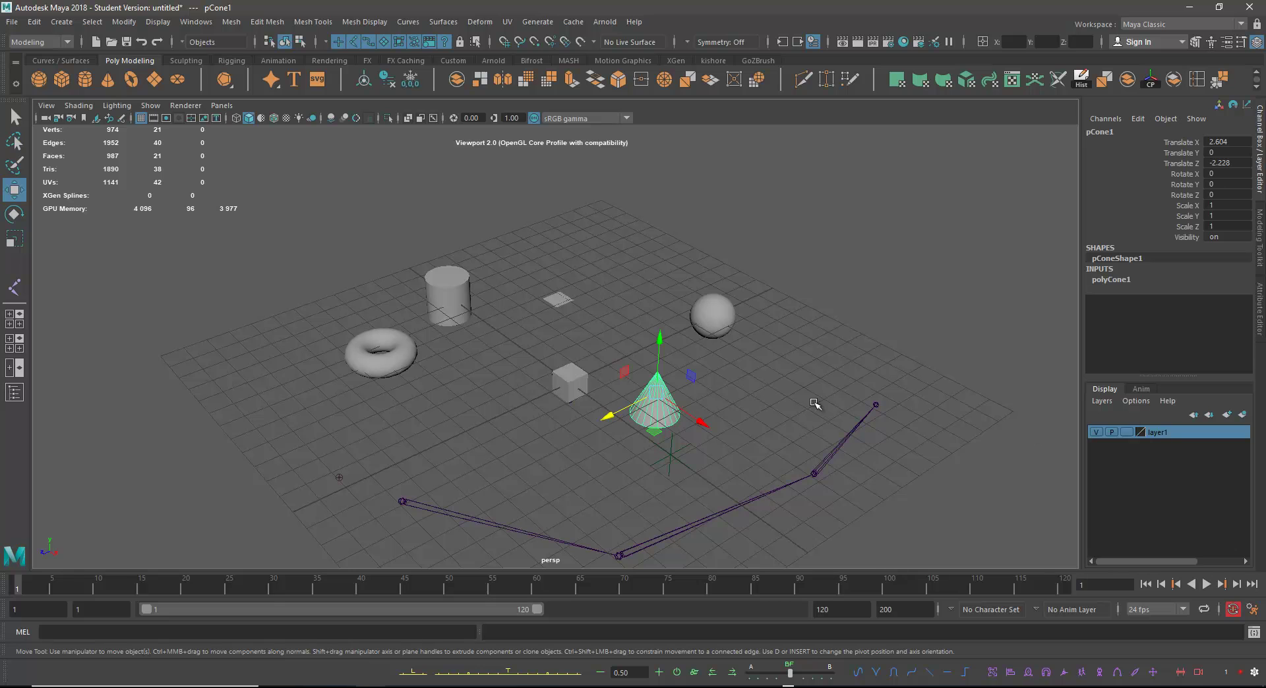
right_click(1162, 432)
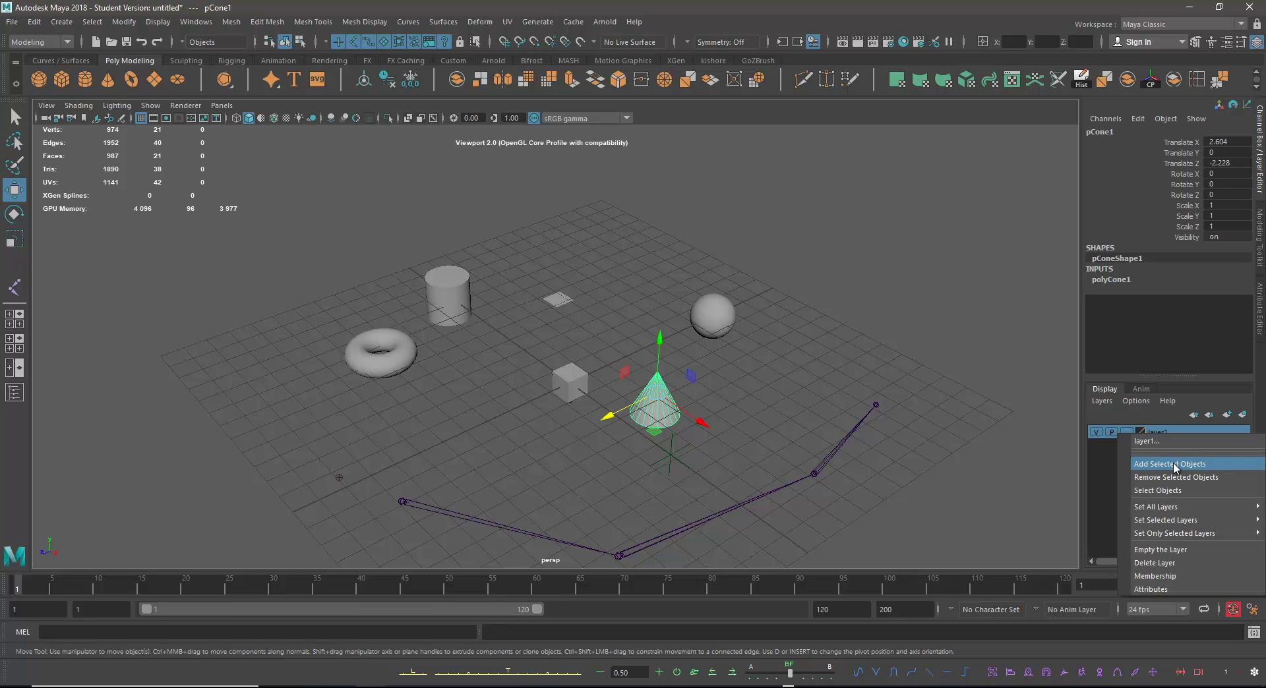
left_click(1174, 463)
Step: Toggle the visibility of layer1 off and on repeatedly, and switch its template display on and back off
left_click(1096, 433)
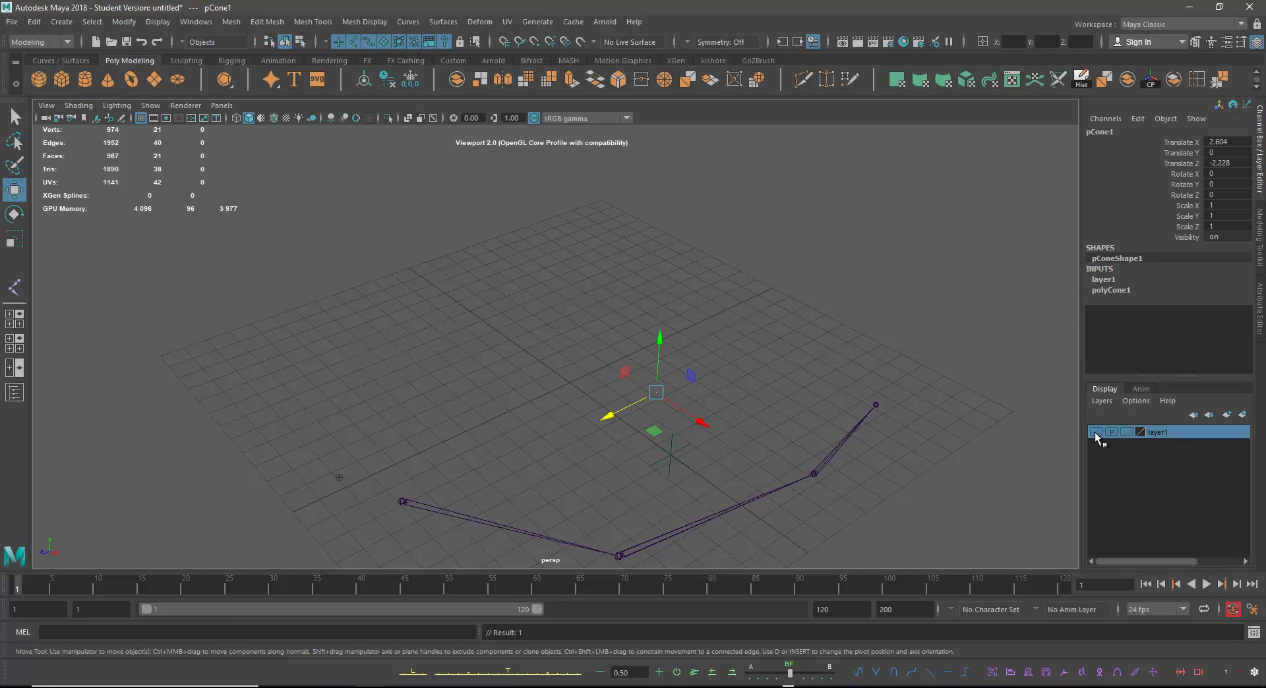
left_click(1095, 432)
left_click(1096, 433)
left_click(1095, 433)
left_click(1095, 432)
left_click(1095, 433)
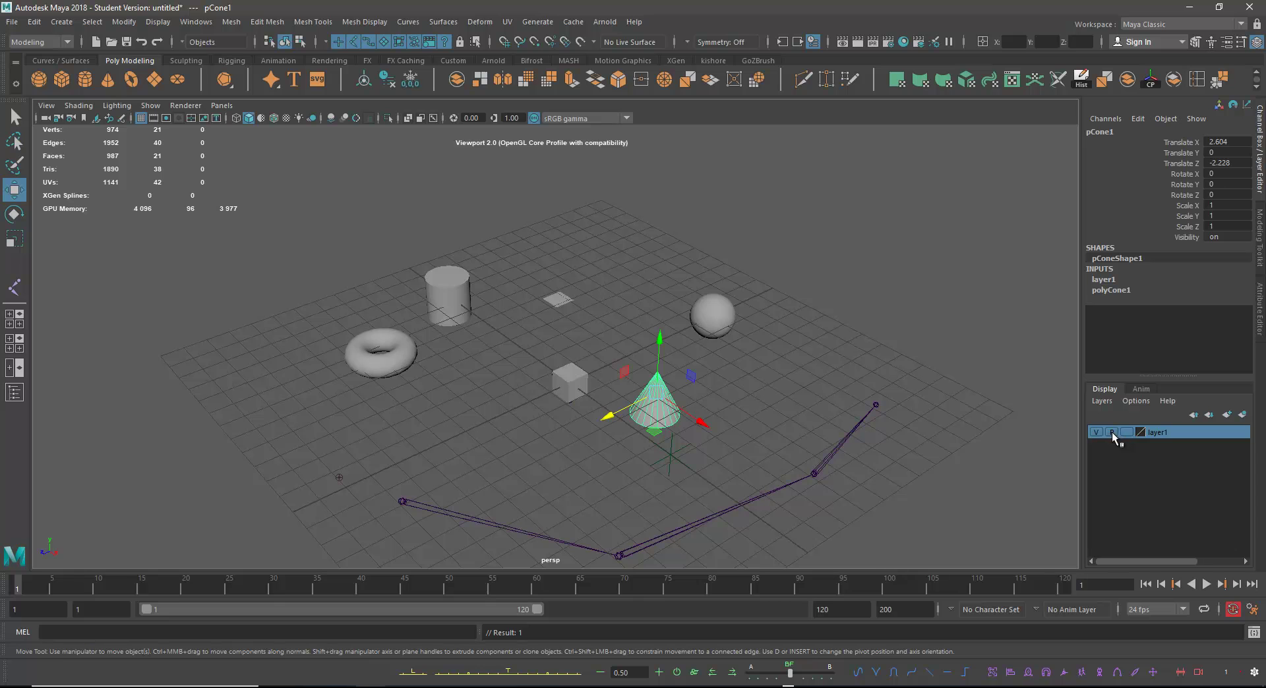
left_click(1126, 432)
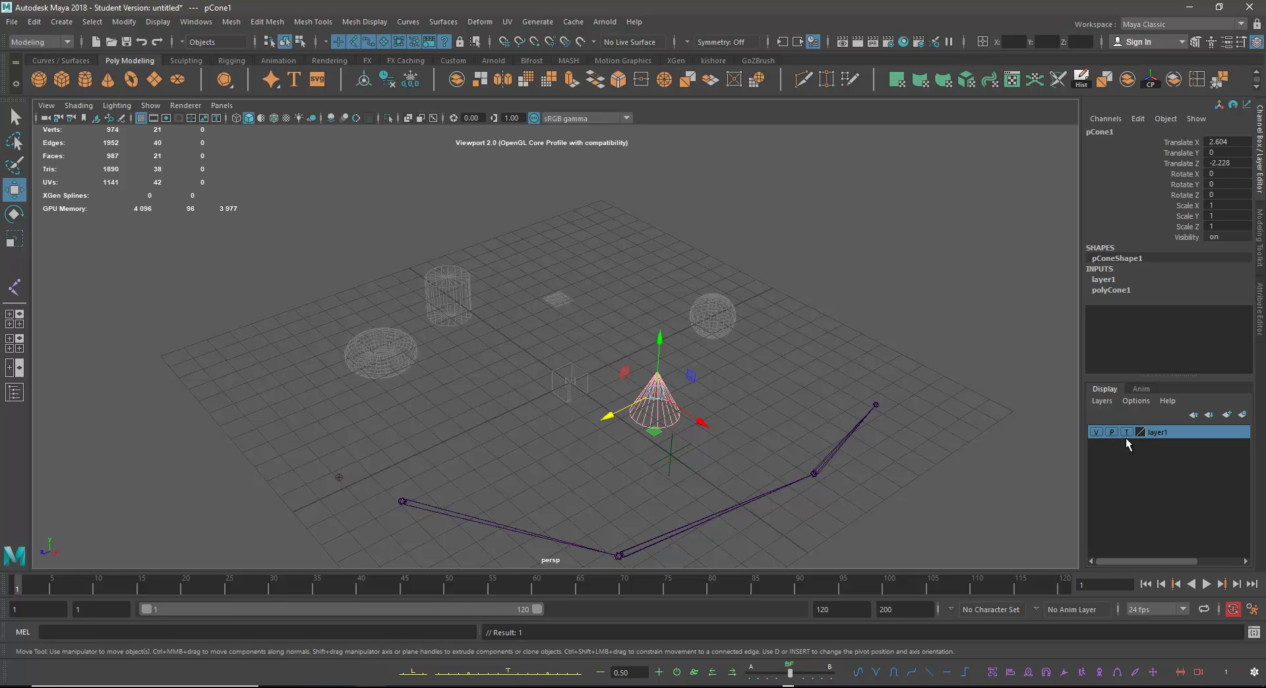
left_click(1125, 433)
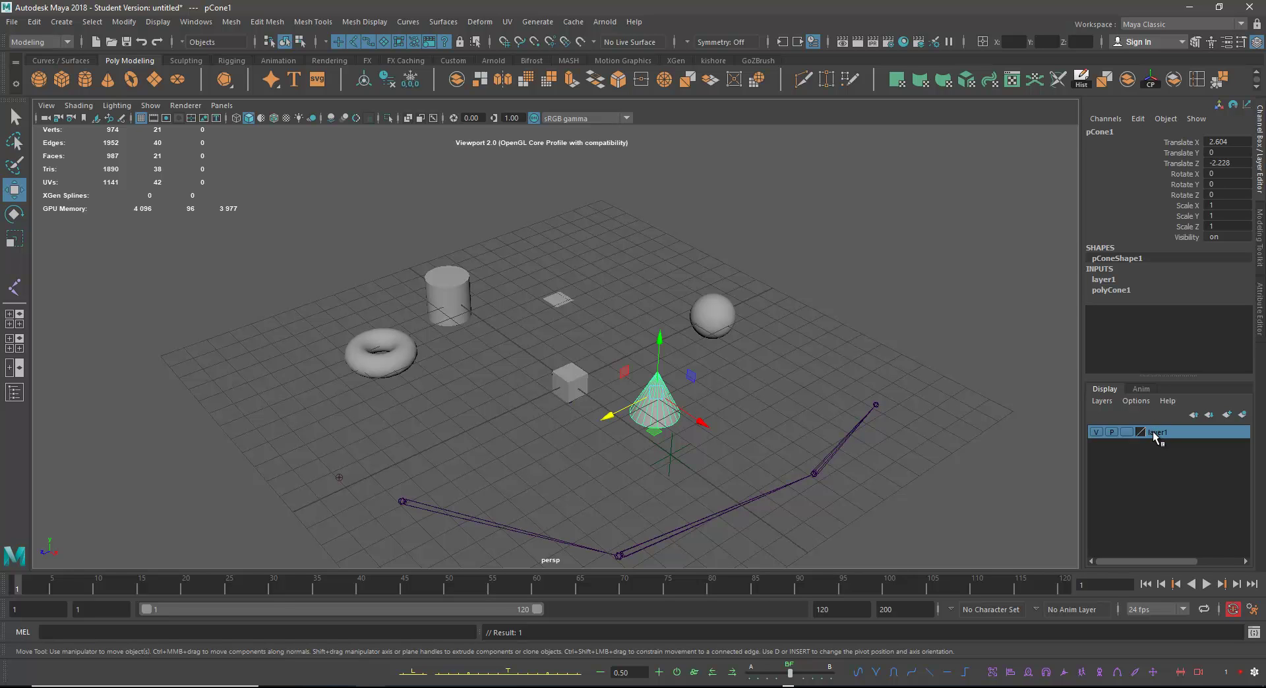
Step: Rename layer1 as Objects, keep its display type Normal, and give it a purple layer color
double_click(1152, 431)
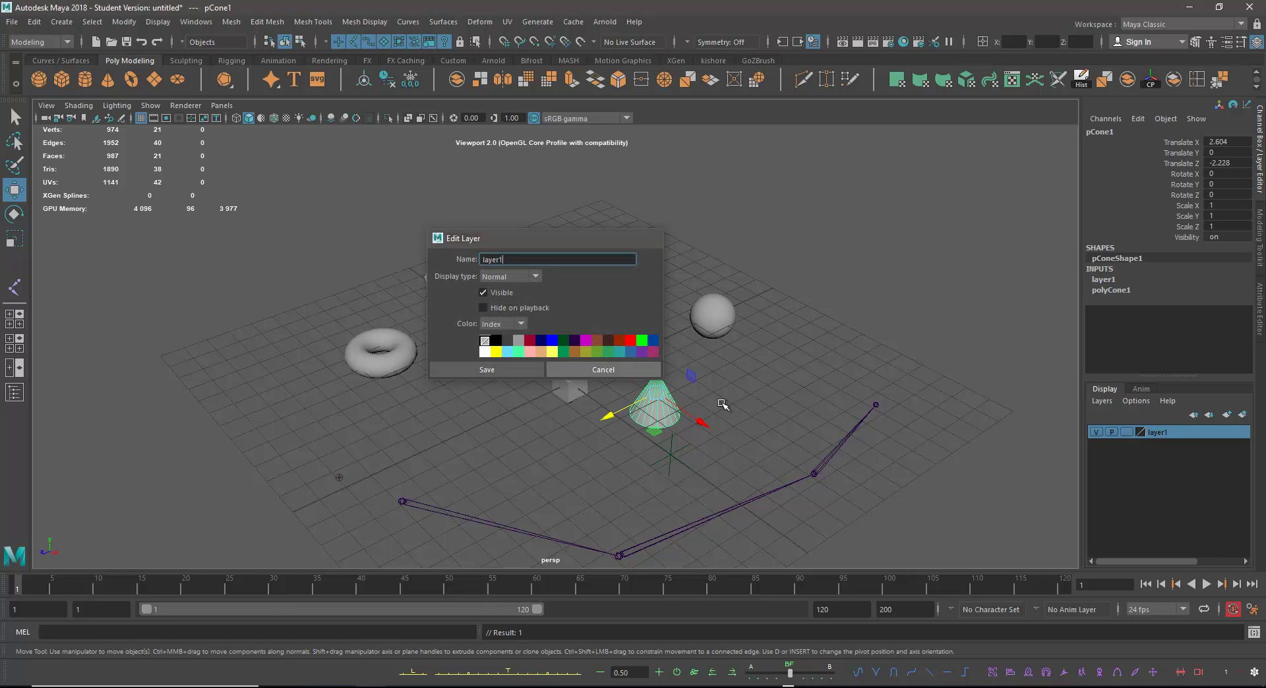
left_click(611, 371)
double_click(1165, 432)
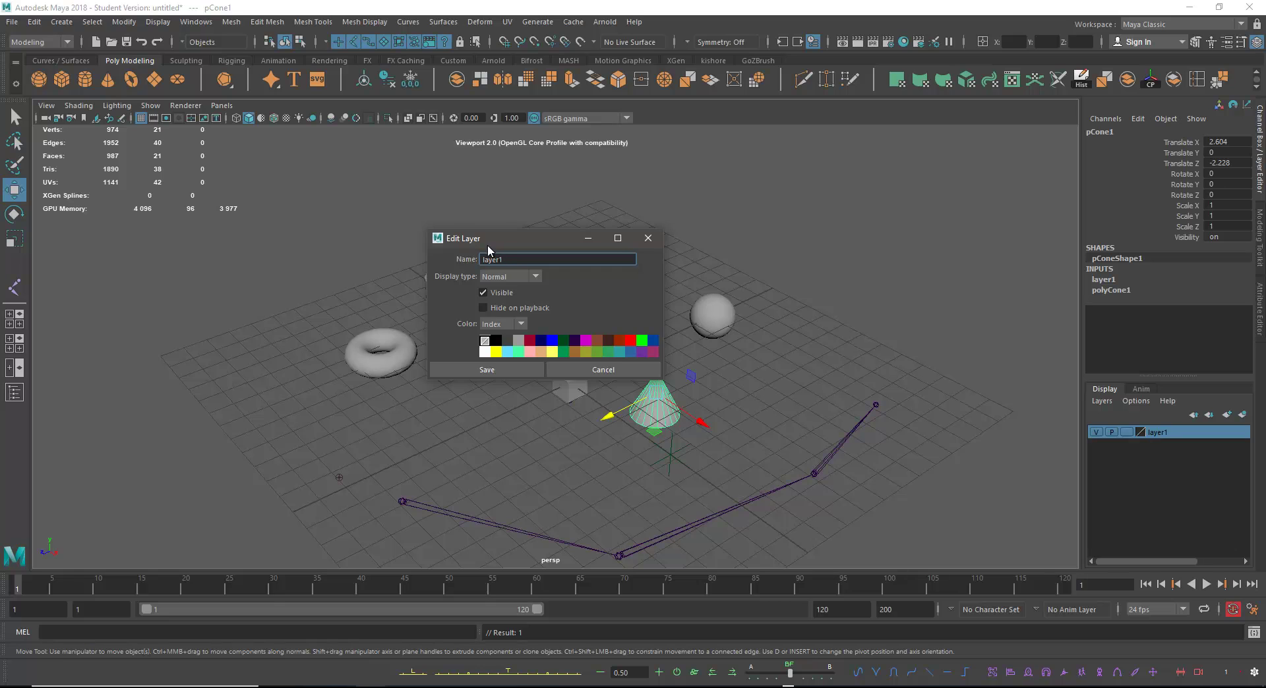
left_click_drag(487, 244, 541, 252)
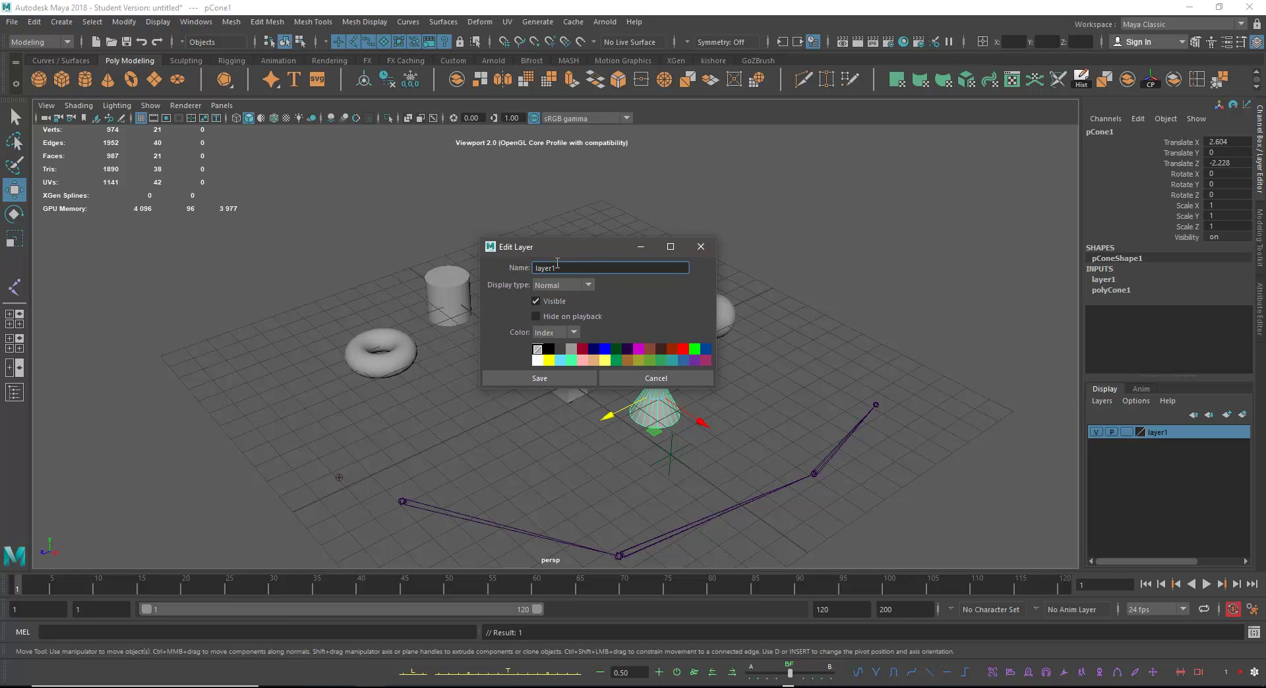
left_click_drag(566, 268, 441, 254)
type("Object")
left_click(584, 283)
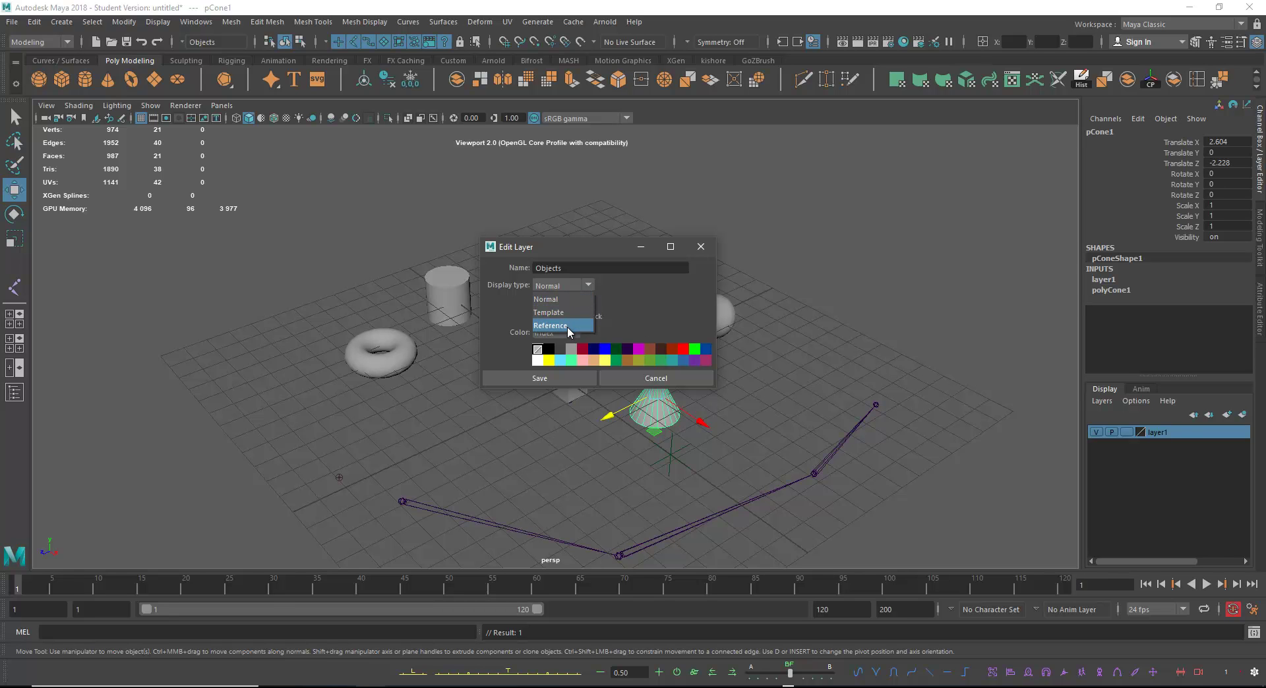
left_click(623, 319)
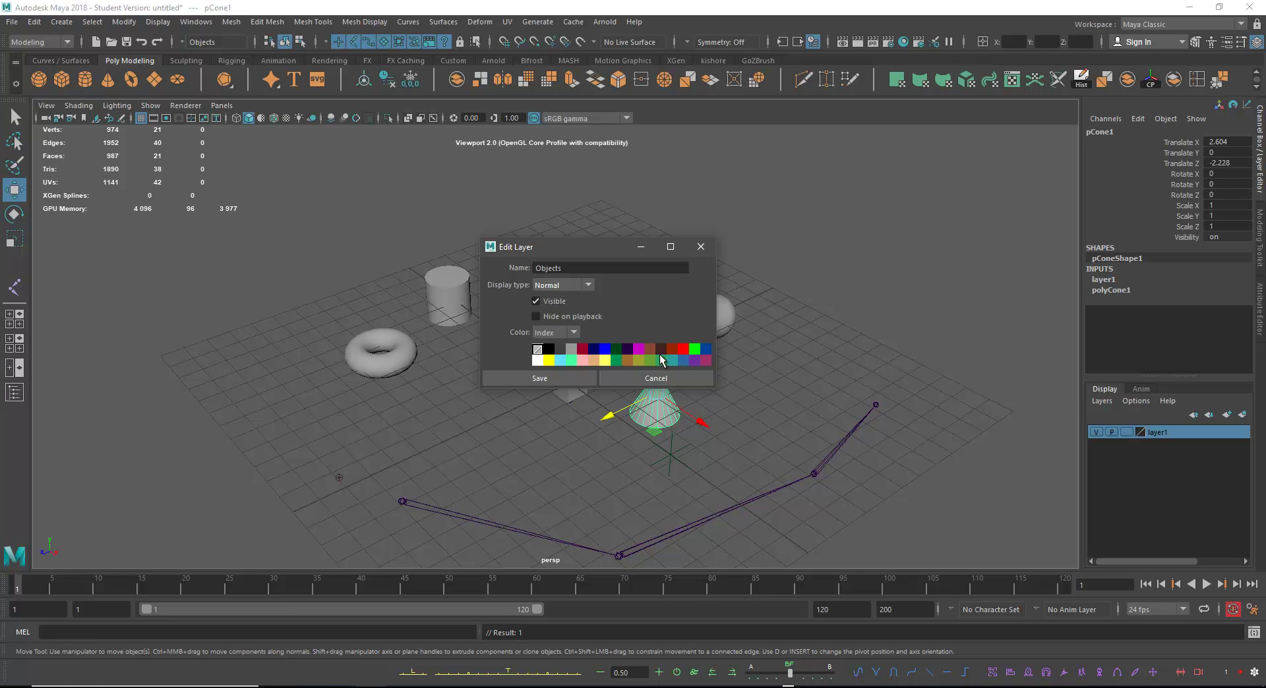
left_click(697, 360)
left_click(524, 377)
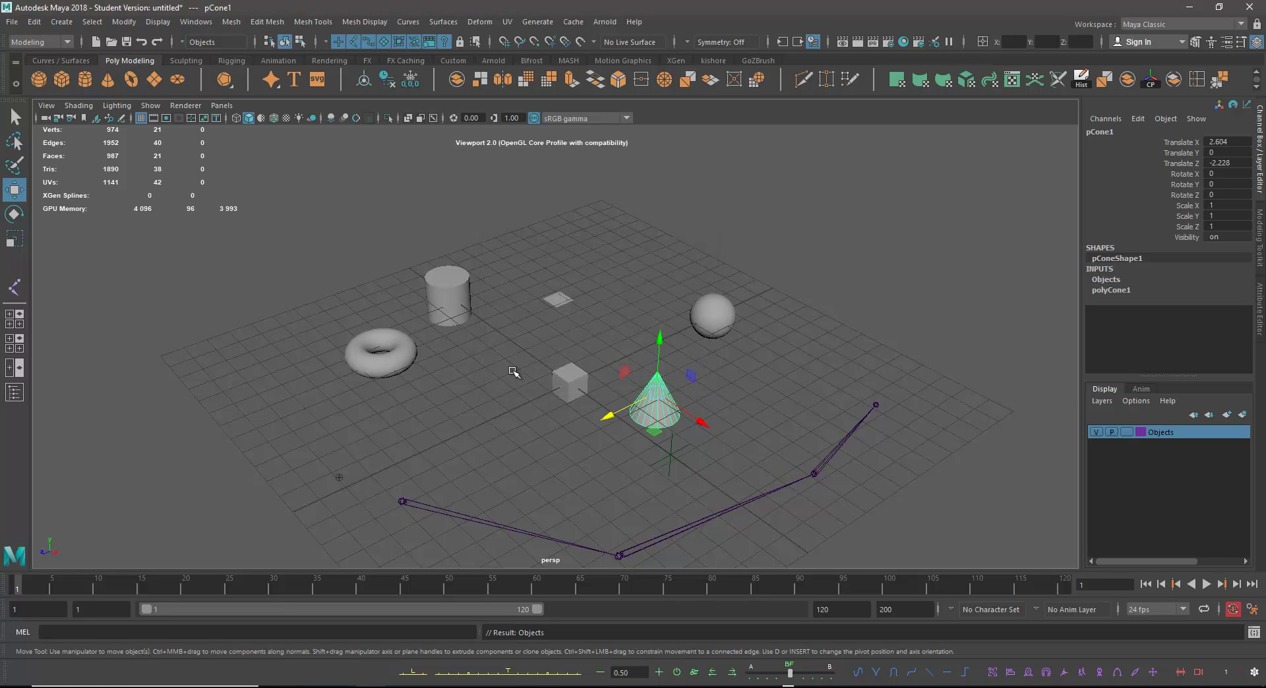
Step: Set the Objects layer to template display, try to select its objects in the viewport, and turn template display off
left_click(1127, 433)
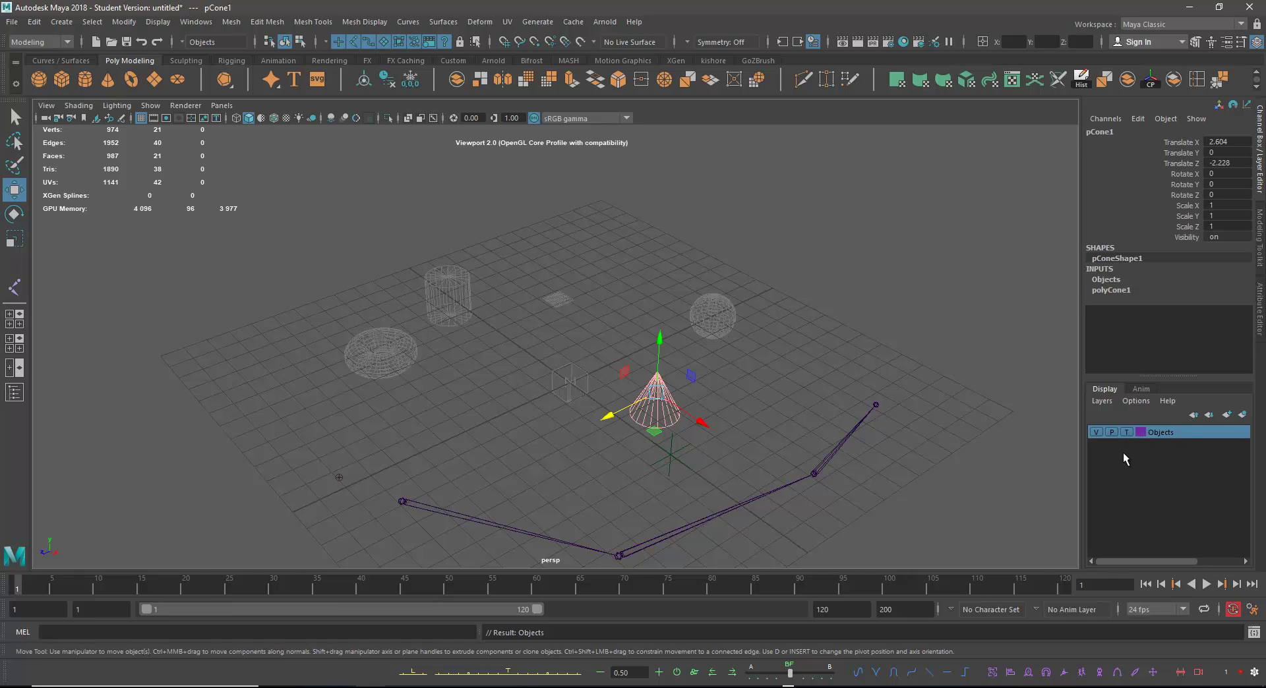
left_click_drag(344, 266, 554, 305)
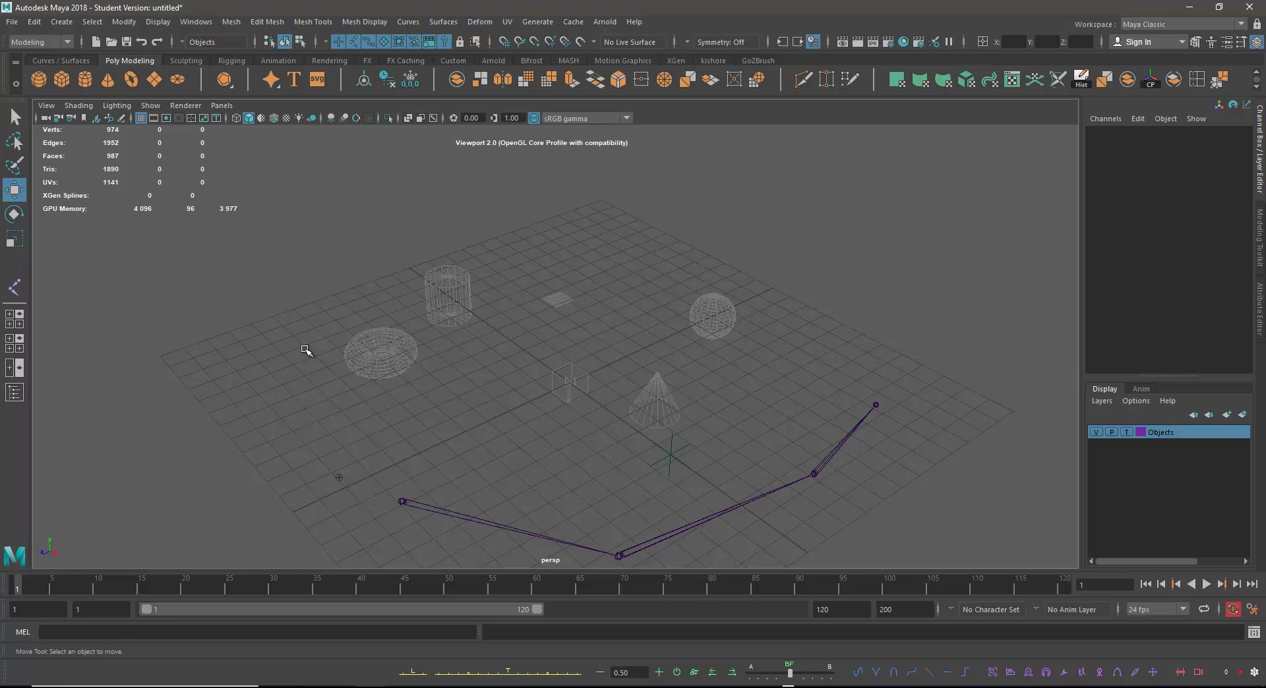
left_click_drag(355, 264, 565, 375)
left_click(1126, 433)
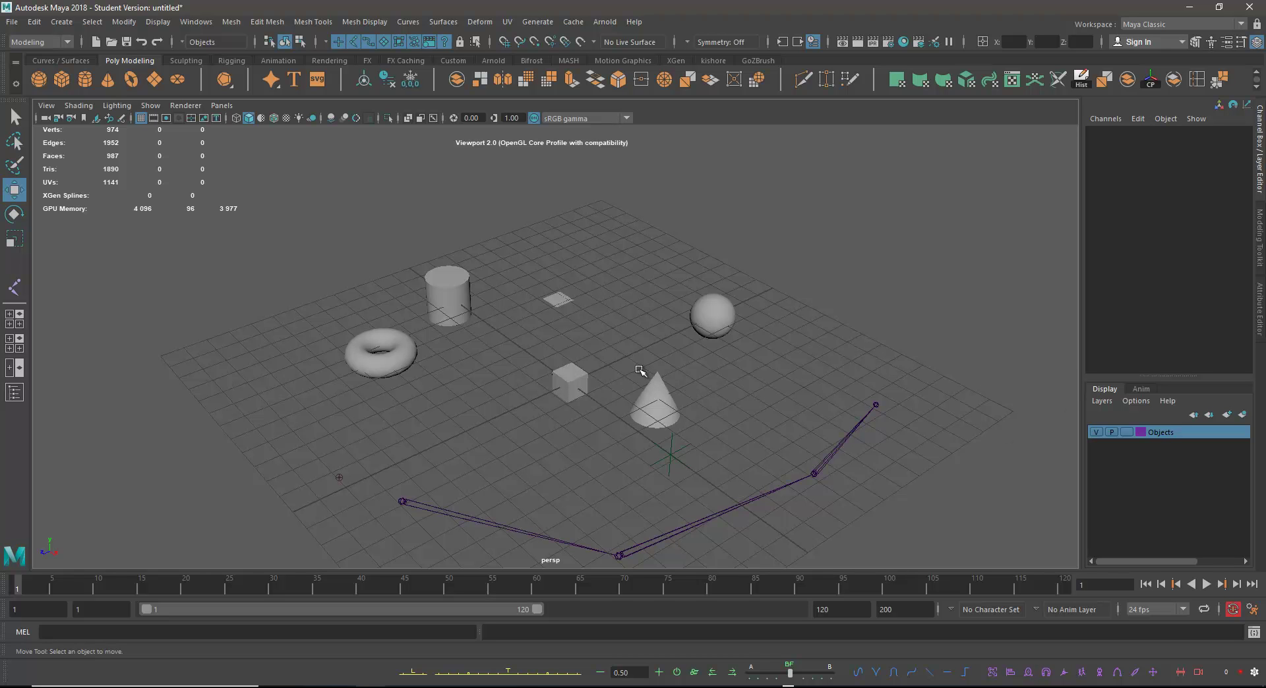
Step: Create a second display layer from the selected joint chain and locator
left_click_drag(625, 371, 651, 331, "alt")
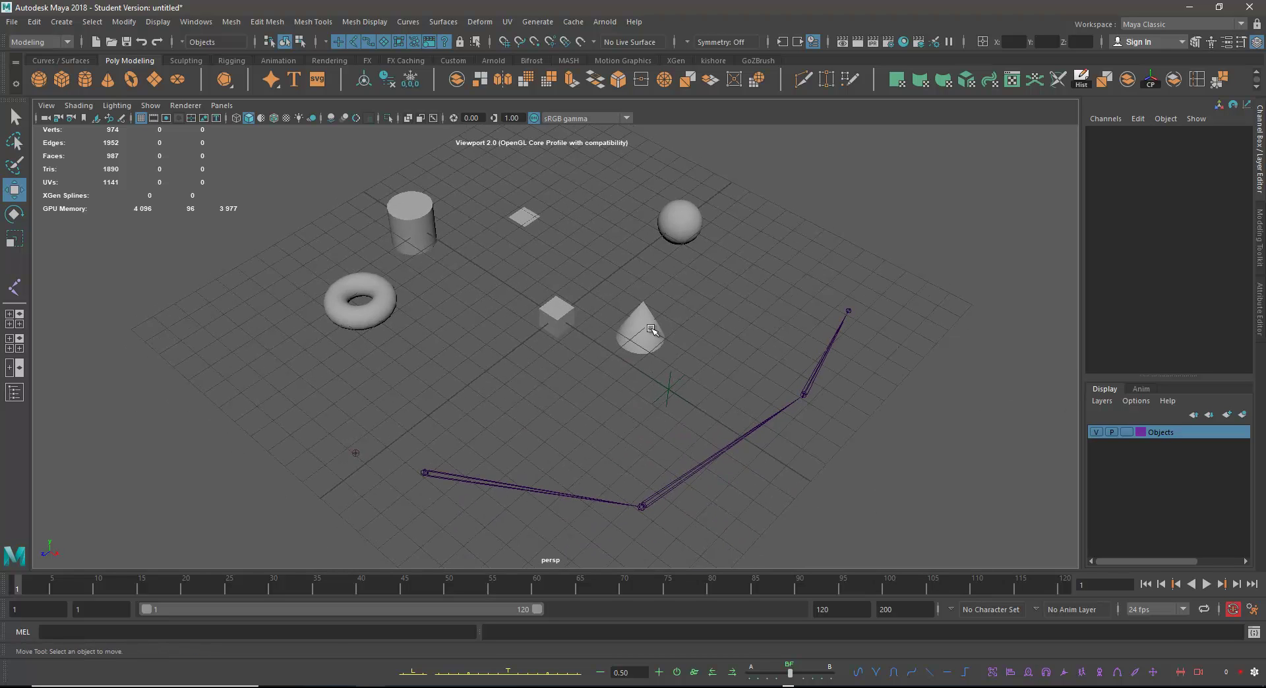
left_click_drag(579, 455, 428, 424, "alt")
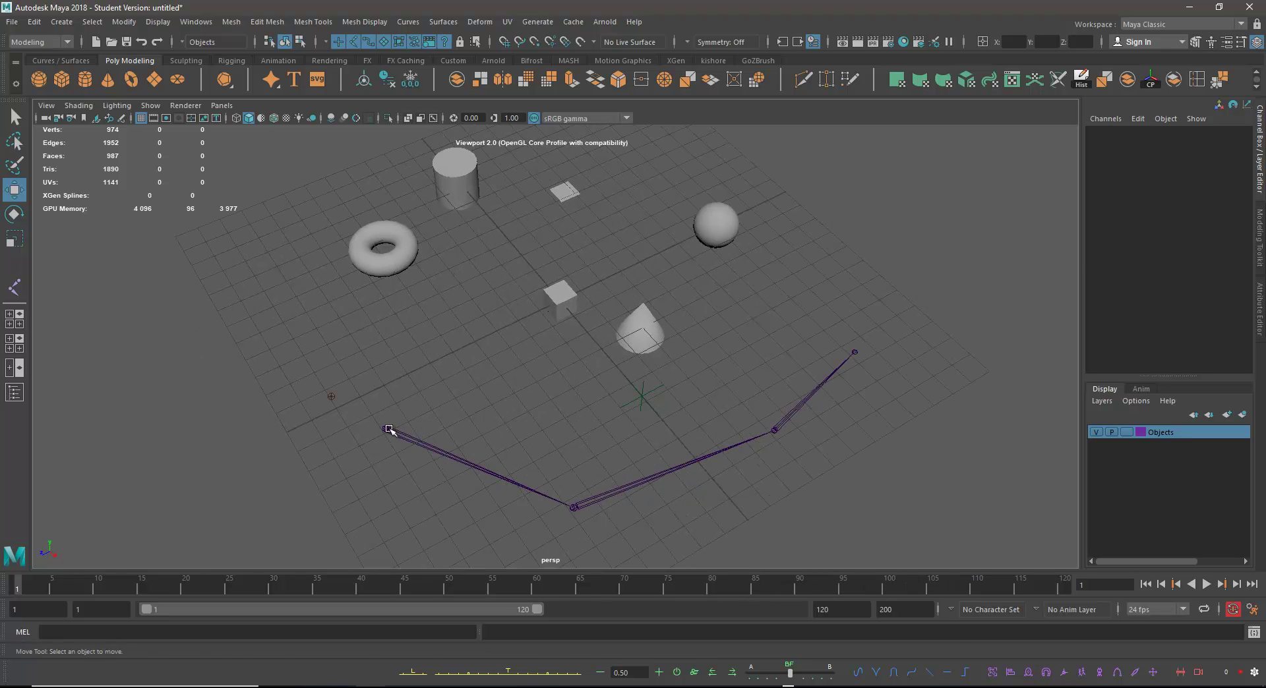
left_click(389, 430)
left_click(644, 400)
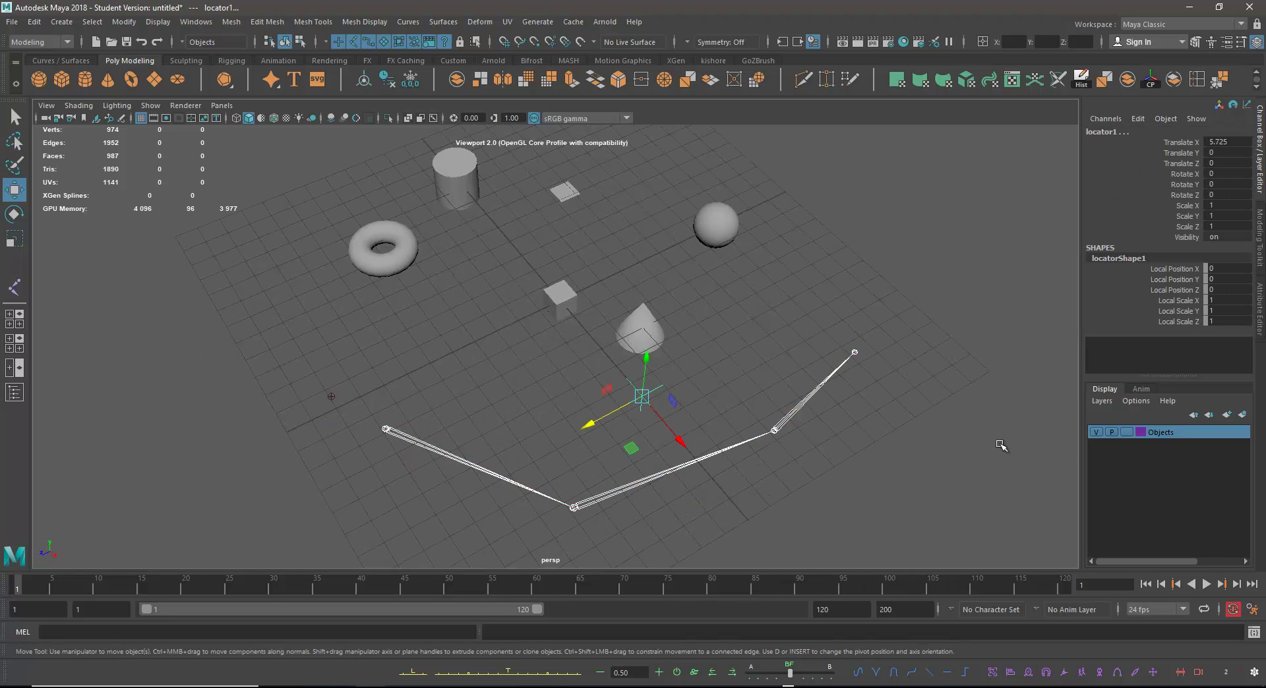
left_click(1100, 401)
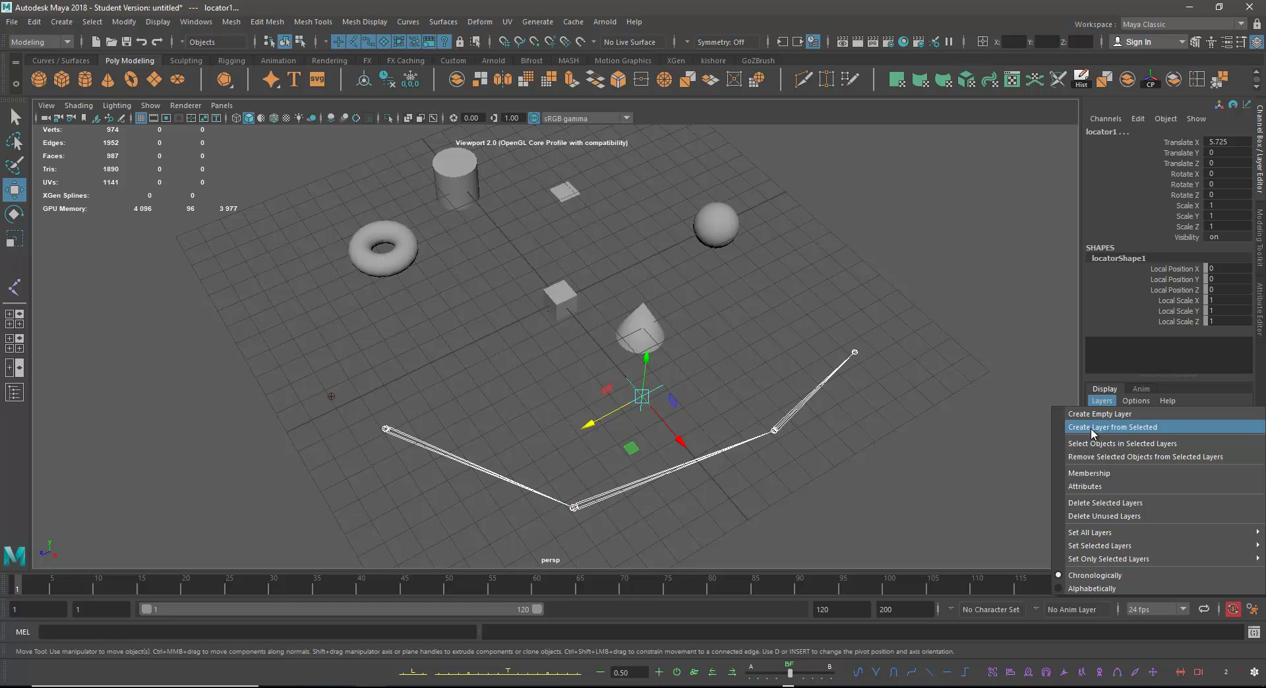
left_click(1128, 429)
left_click(1111, 310)
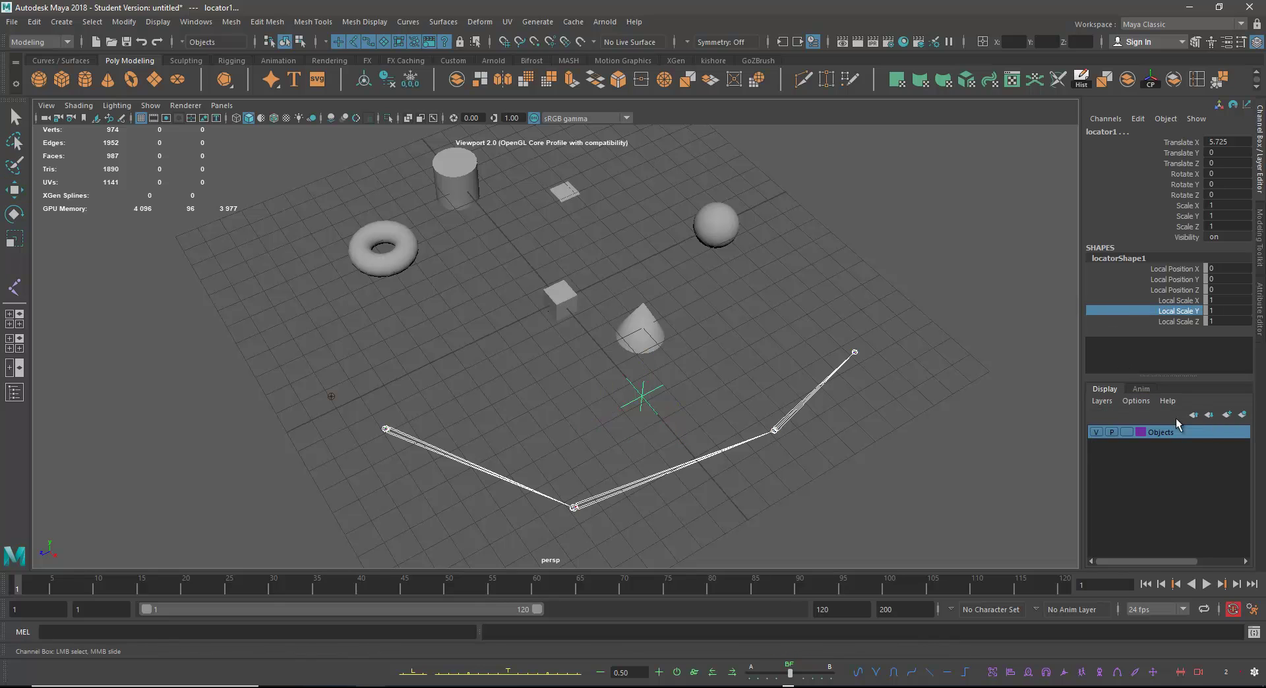
left_click(1242, 415)
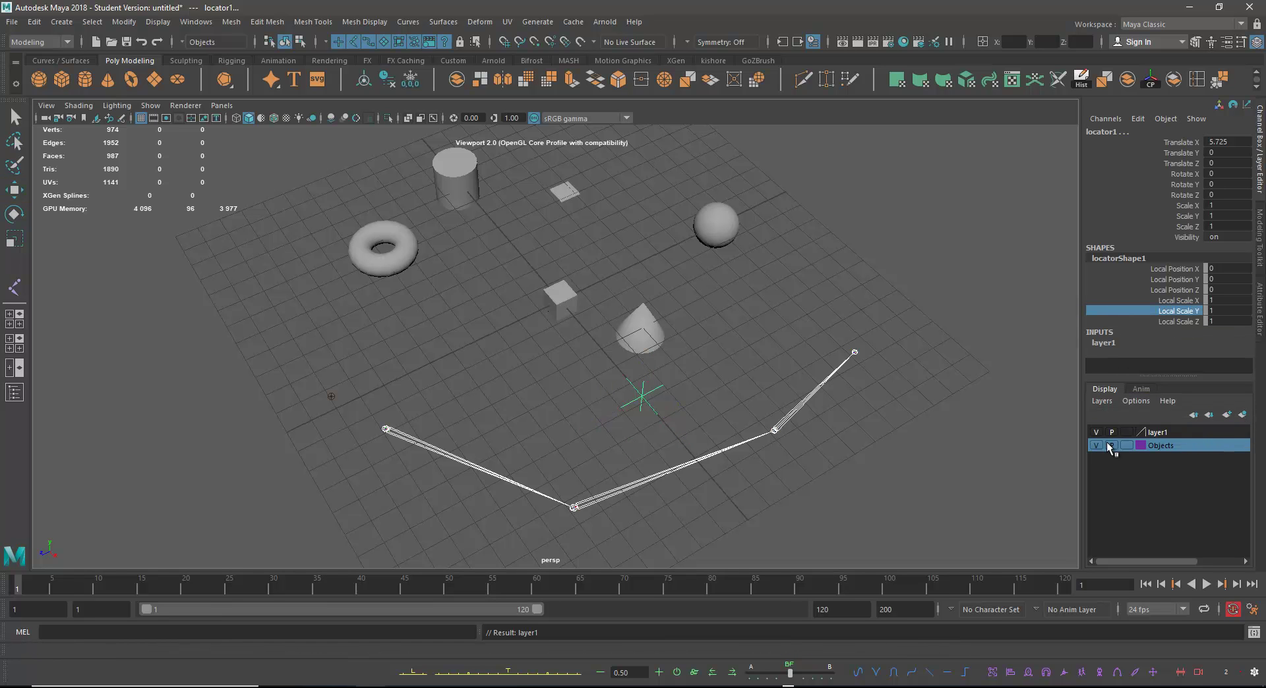
left_click(1101, 400)
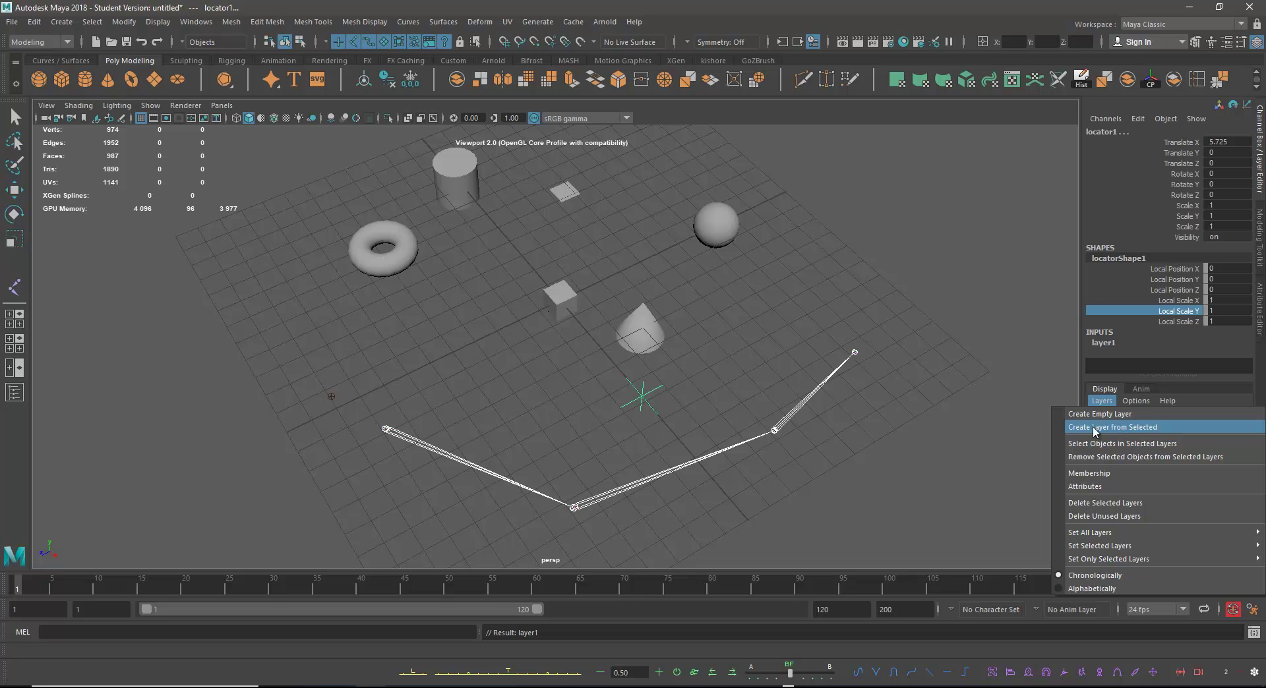
left_click(1119, 428)
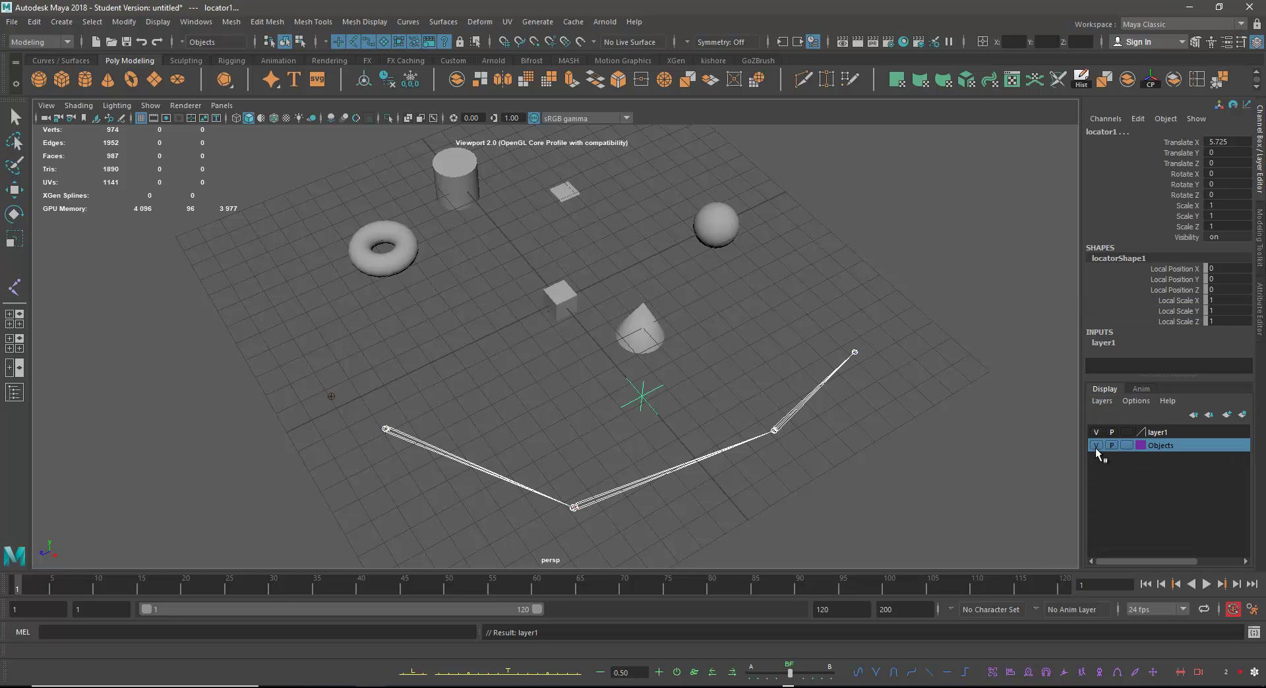
Step: Toggle the visibility of the Objects layer and of the joint-and-locator layer off and on
left_click(1096, 446)
left_click(1096, 446)
left_click(1096, 433)
left_click(1096, 433)
left_click(1096, 433)
left_click(1096, 433)
left_click(1096, 432)
left_click(1096, 433)
left_click(1096, 432)
left_click(1095, 433)
Step: Start a new empty scene without saving the current one
right_click_drag(822, 409, 792, 413, "alt")
left_click_drag(792, 413, 822, 409, "alt")
left_click(14, 117)
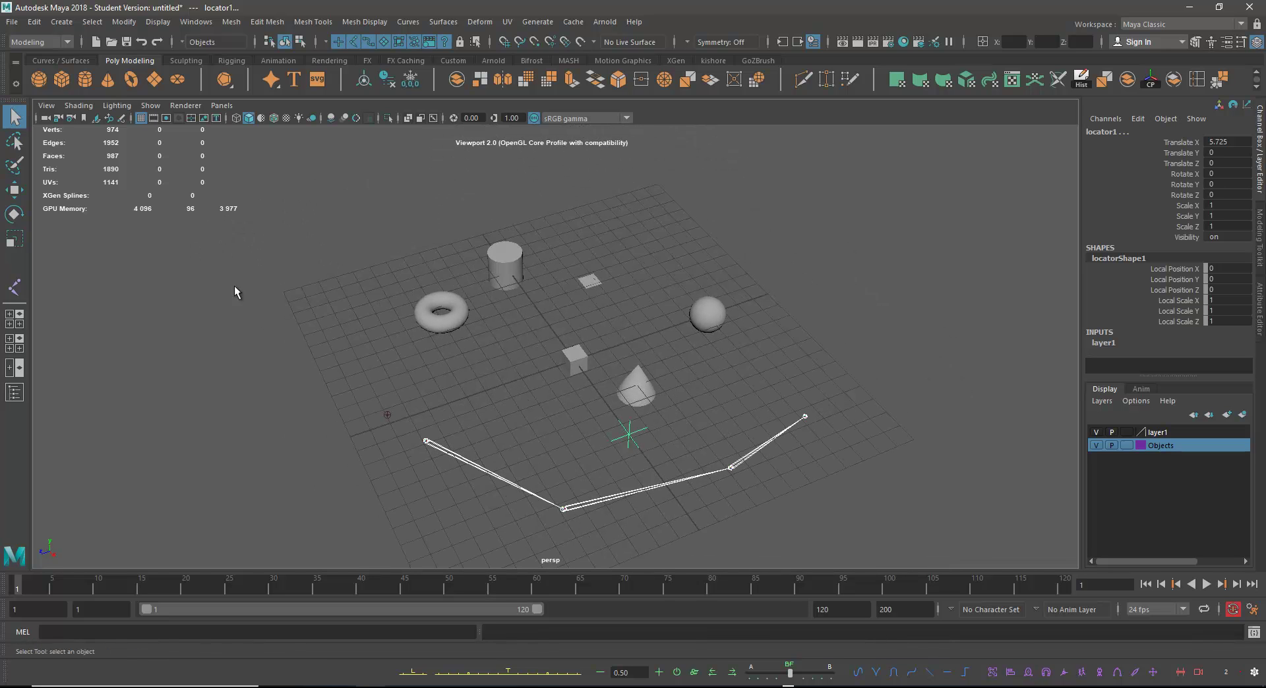
left_click(96, 41)
left_click(627, 353)
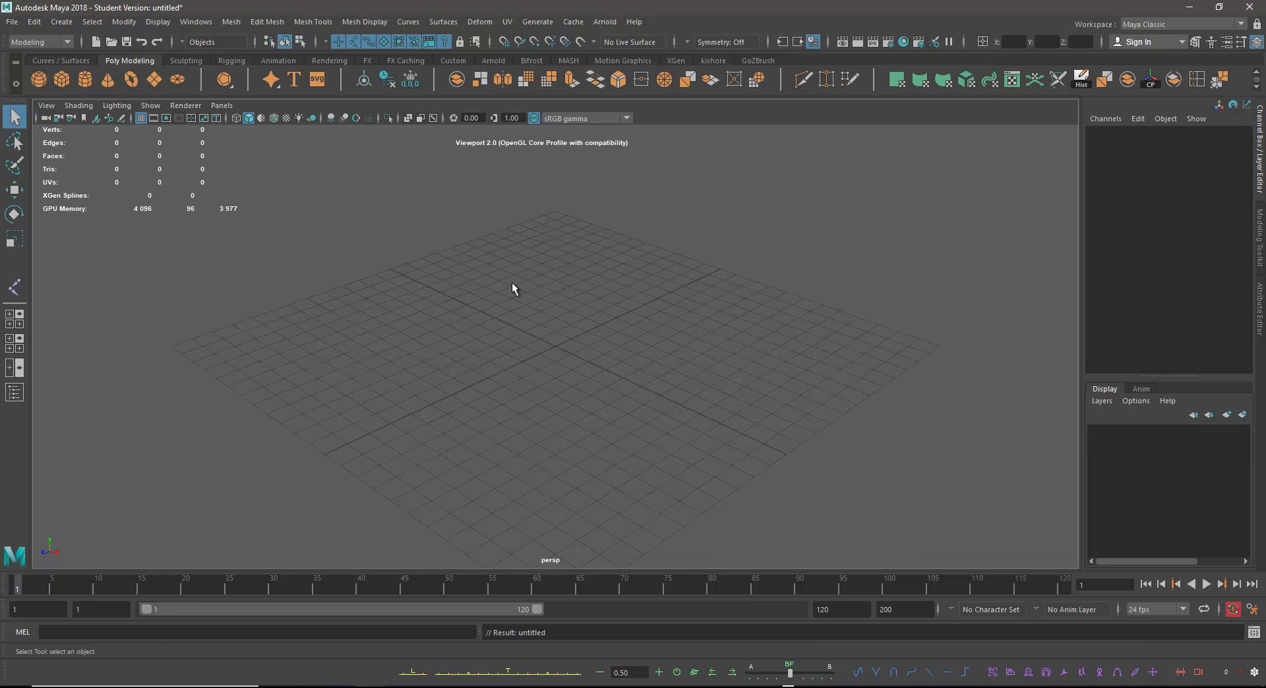
Step: Create a polygon cube and move it away from the origin in the positive Z direction
left_click_drag(658, 366, 557, 291, "alt")
right_click_drag(694, 339, 664, 303, "alt")
right_click_drag(540, 313, 339, 147, "alt")
left_click(62, 80)
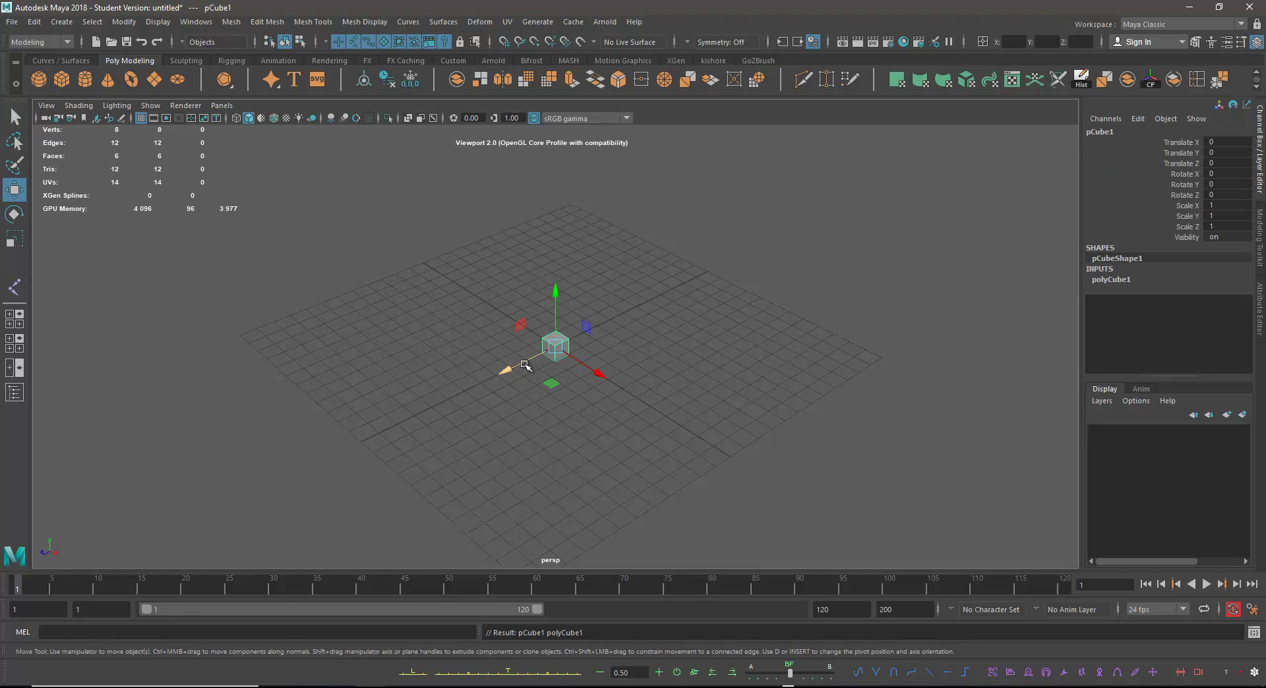
left_click_drag(525, 358, 421, 379)
Step: Create a polygon plane at the origin and scale it up uniformly into a floor covering most of the grid
left_click(155, 80)
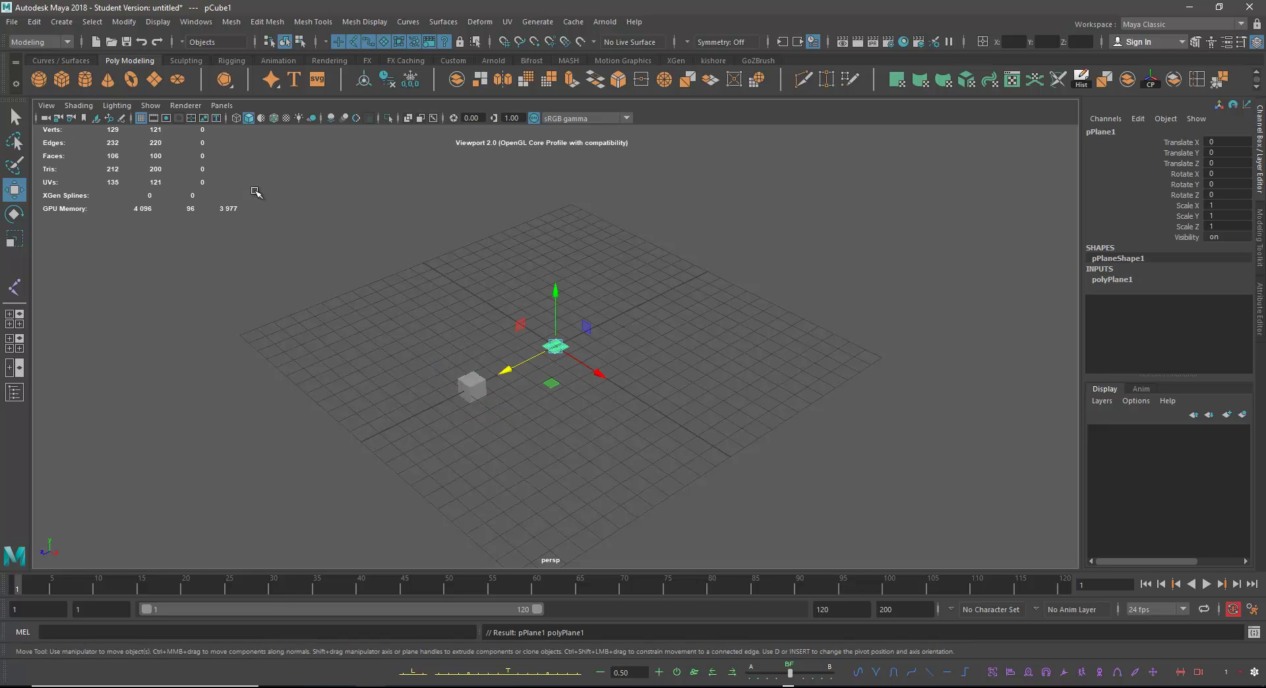
key("e")
key("r")
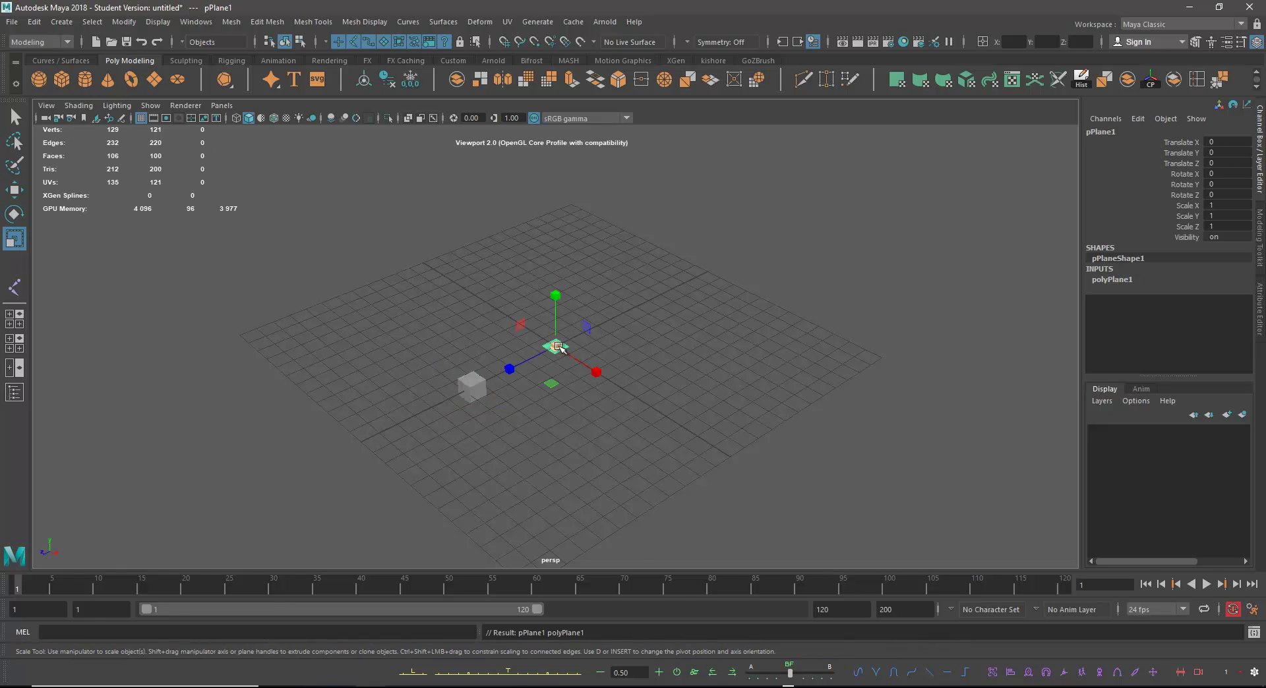
left_click_drag(555, 346, 920, 134)
scroll(636, 269, "down", 3)
Step: Raise the cube above the floor plane to about 1.45 units in Y
left_click(475, 373)
key("w")
left_click_drag(469, 337, 469, 303)
left_click_drag(565, 321, 725, 277, "alt")
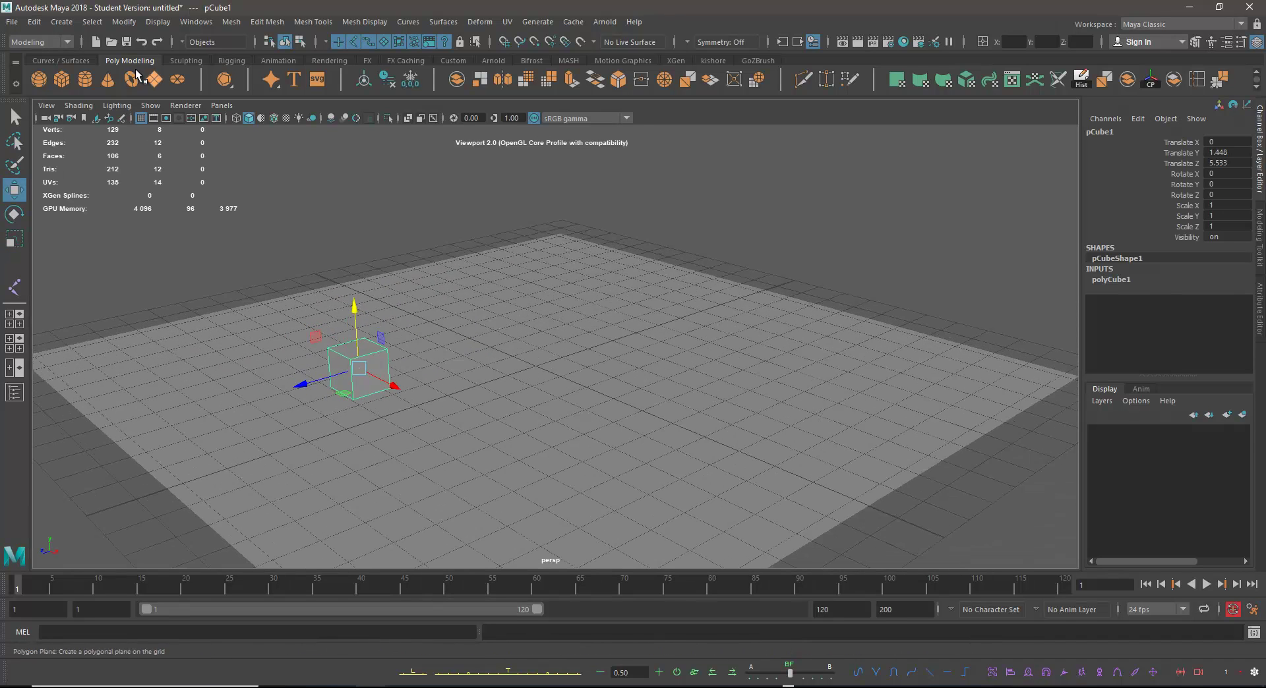
Step: Create a polygon sphere and move it above the floor to about X -2.0, Y 2.37, Z -1.63
left_click(38, 79)
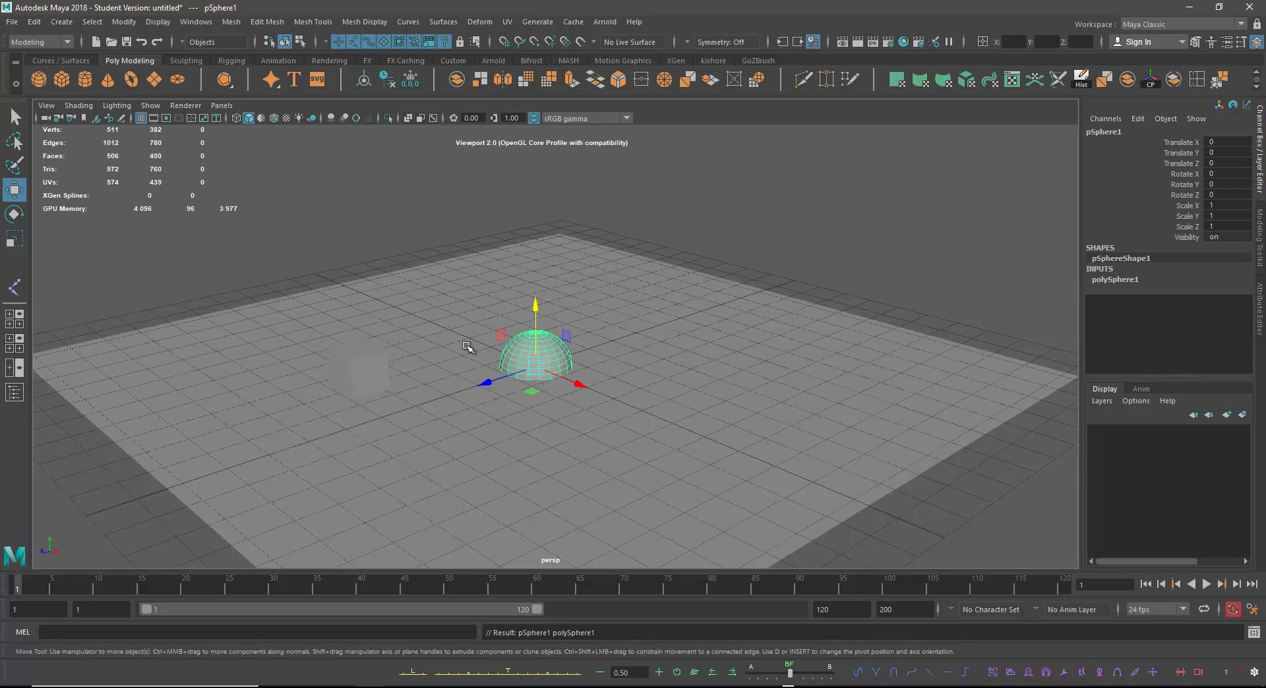
key("f")
left_click_drag(537, 335, 522, 294)
left_click_drag(588, 369, 568, 325, "alt")
right_click_drag(567, 324, 468, 269, "alt")
mouse_move(468, 269)
left_mouse_down("alt")
mouse_move(496, 266)
mouse_move(469, 269)
left_mouse_up("alt")
right_click_drag(469, 268, 444, 291, "alt")
left_click_drag(650, 341, 659, 304, "alt")
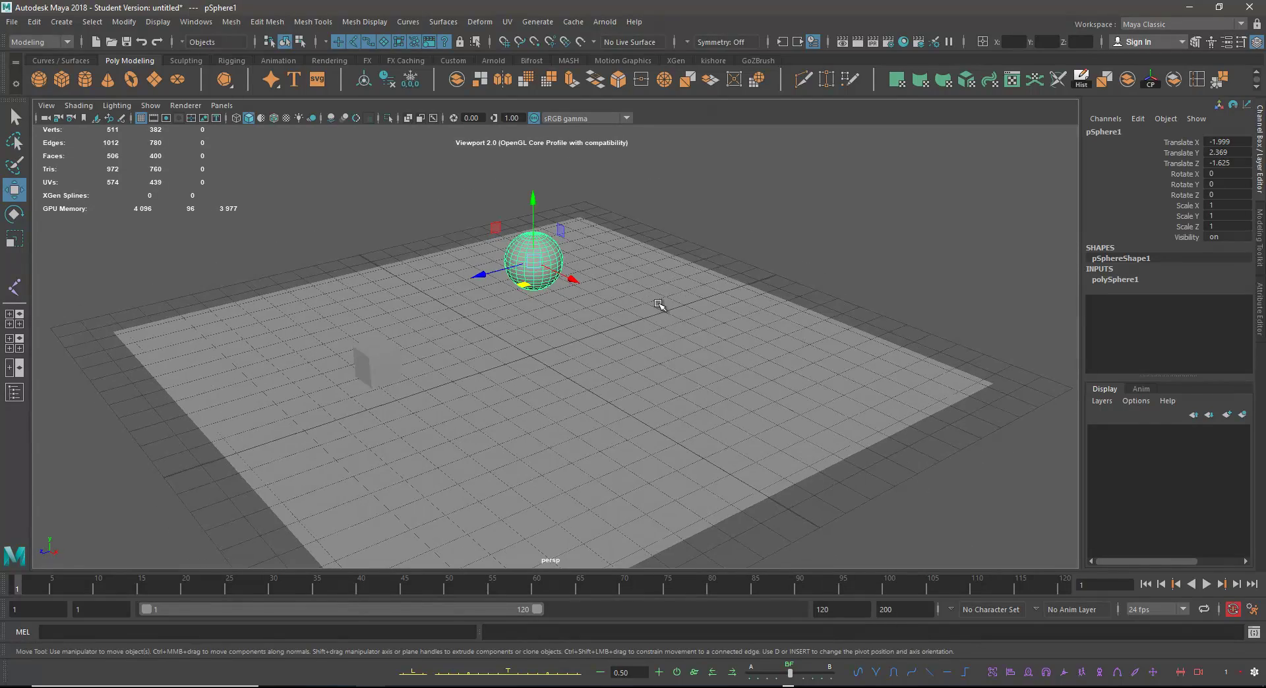
left_click(381, 358)
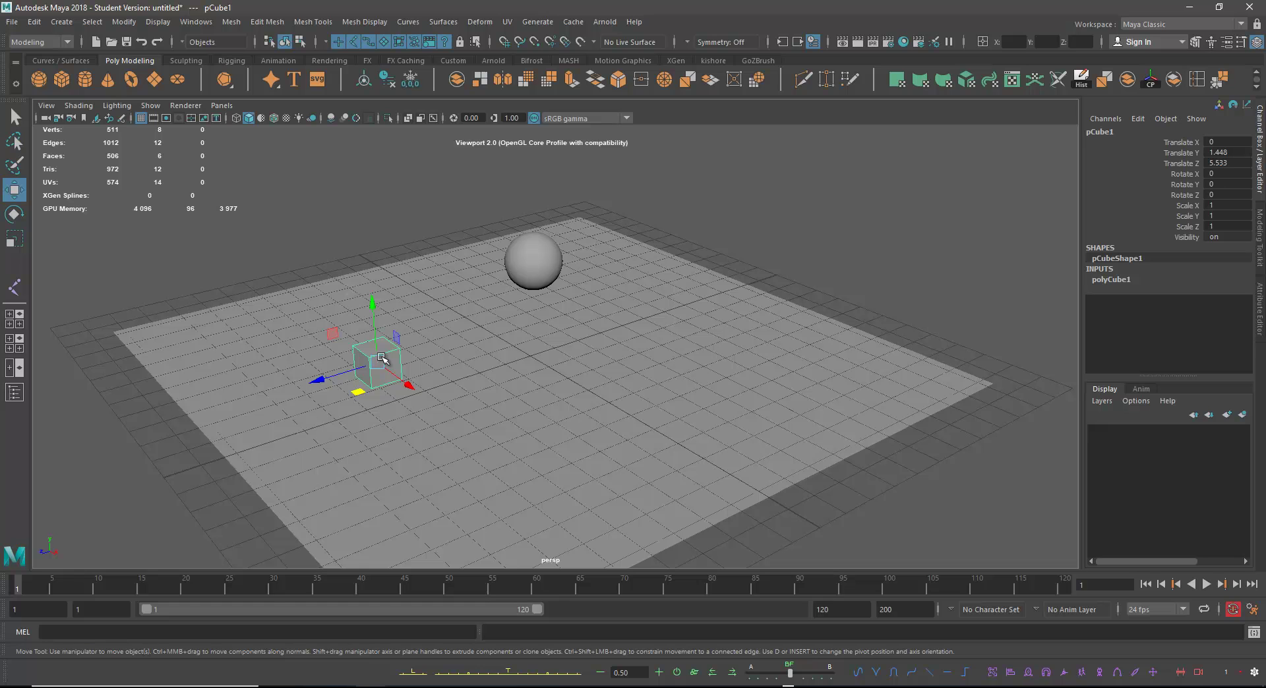
left_click(538, 252)
left_click(602, 223)
left_click(536, 250)
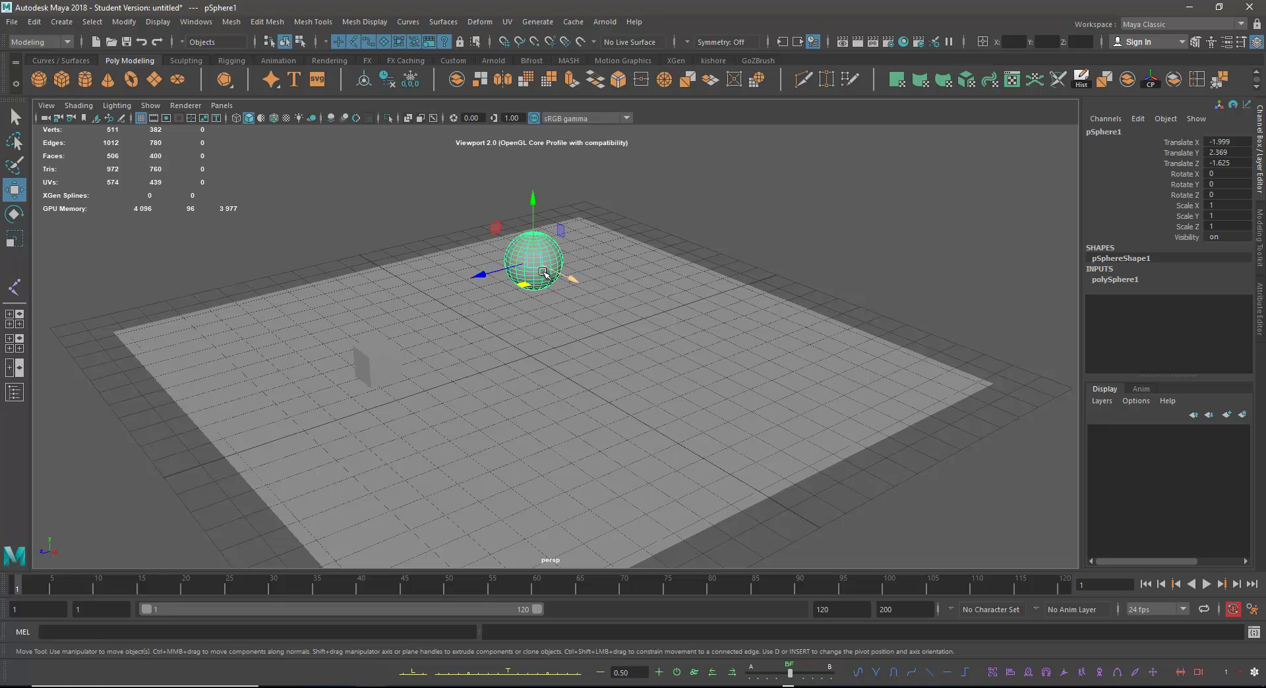
Step: Clear the selection and cycle the viewport through wireframe, shaded, textured and all-lights display, ending in shaded
left_click(740, 254)
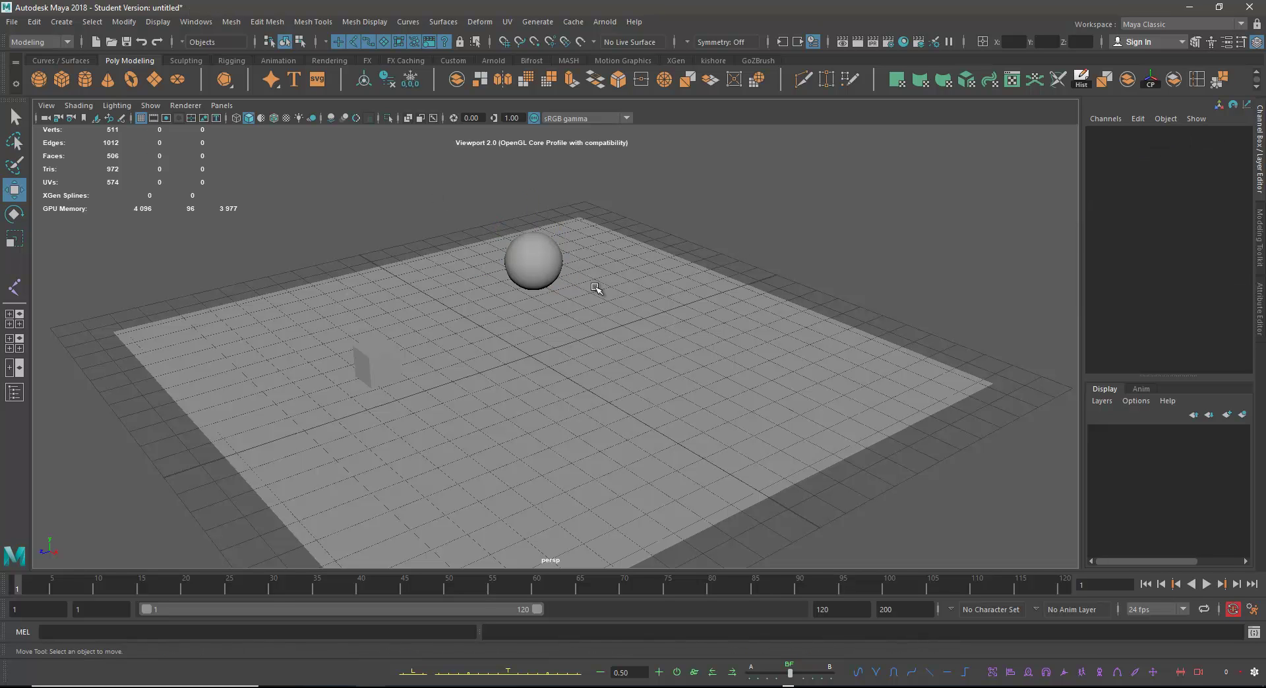
key("4")
key("5")
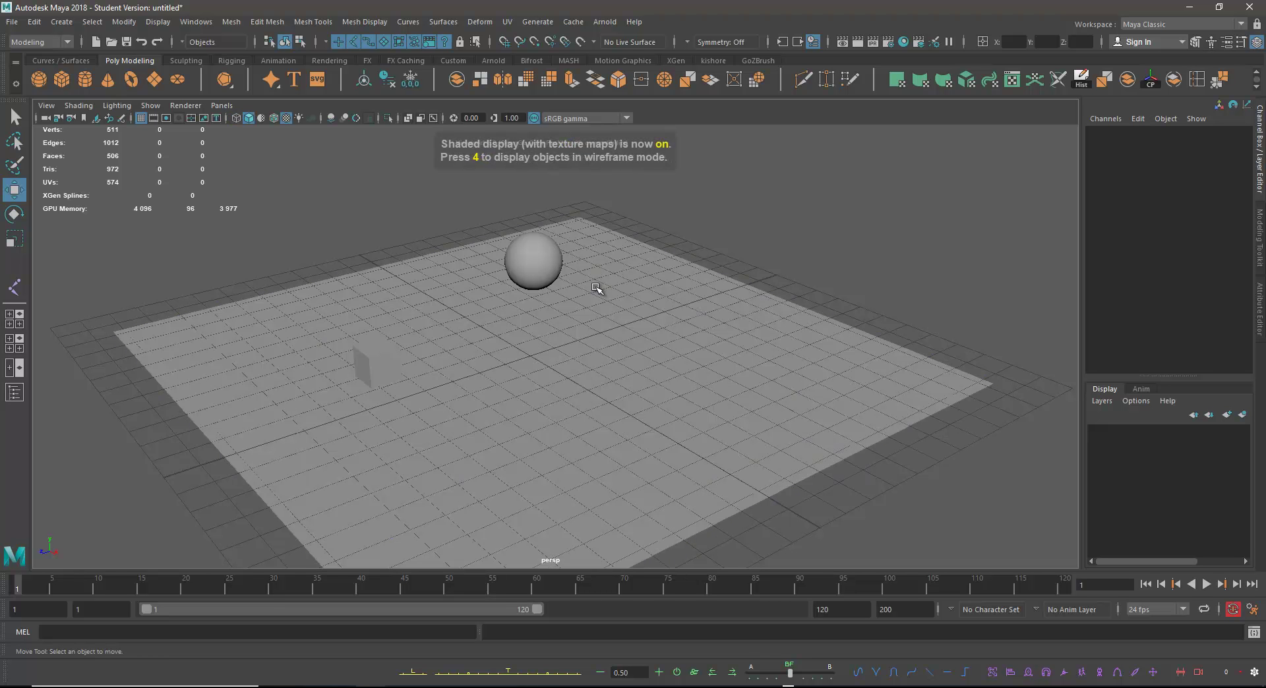
key("7")
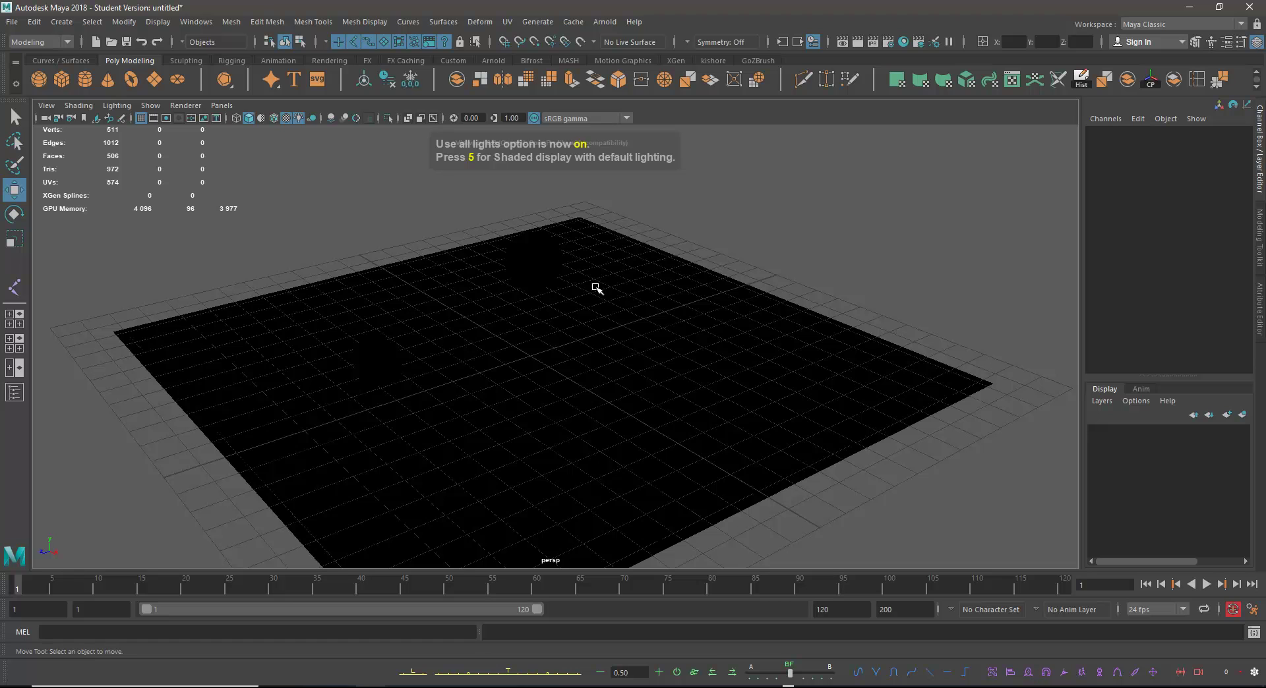
key("4")
key("5")
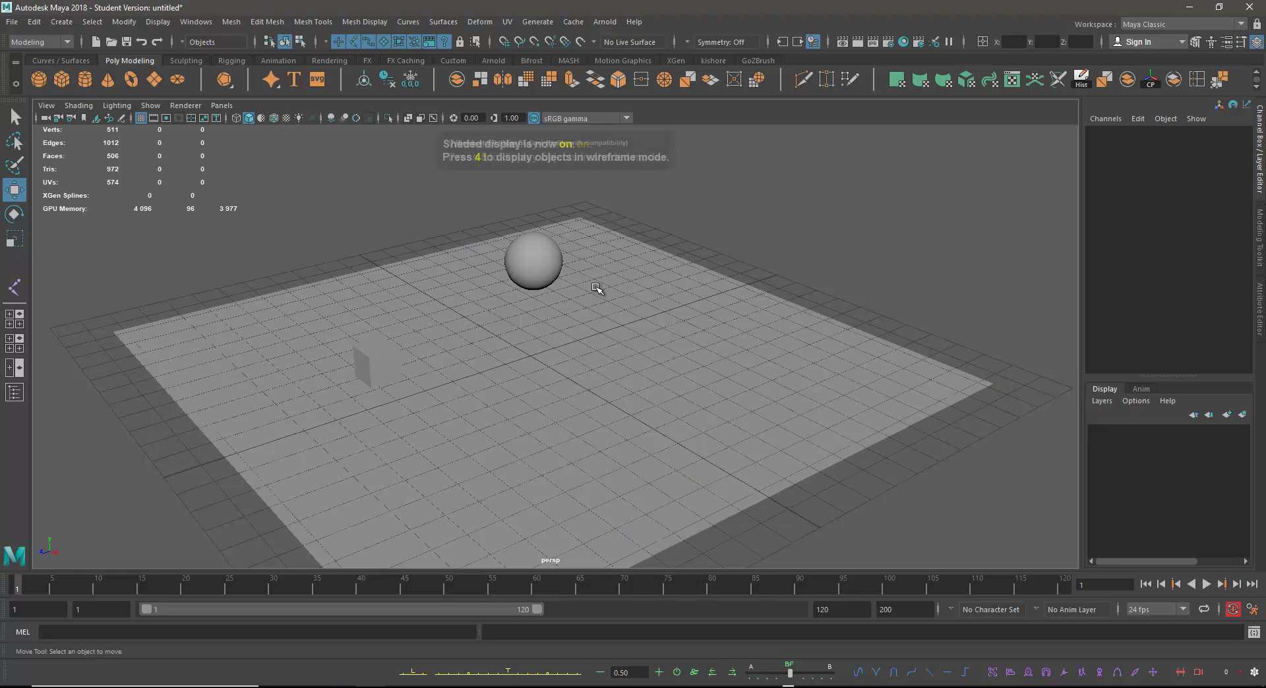
key("6")
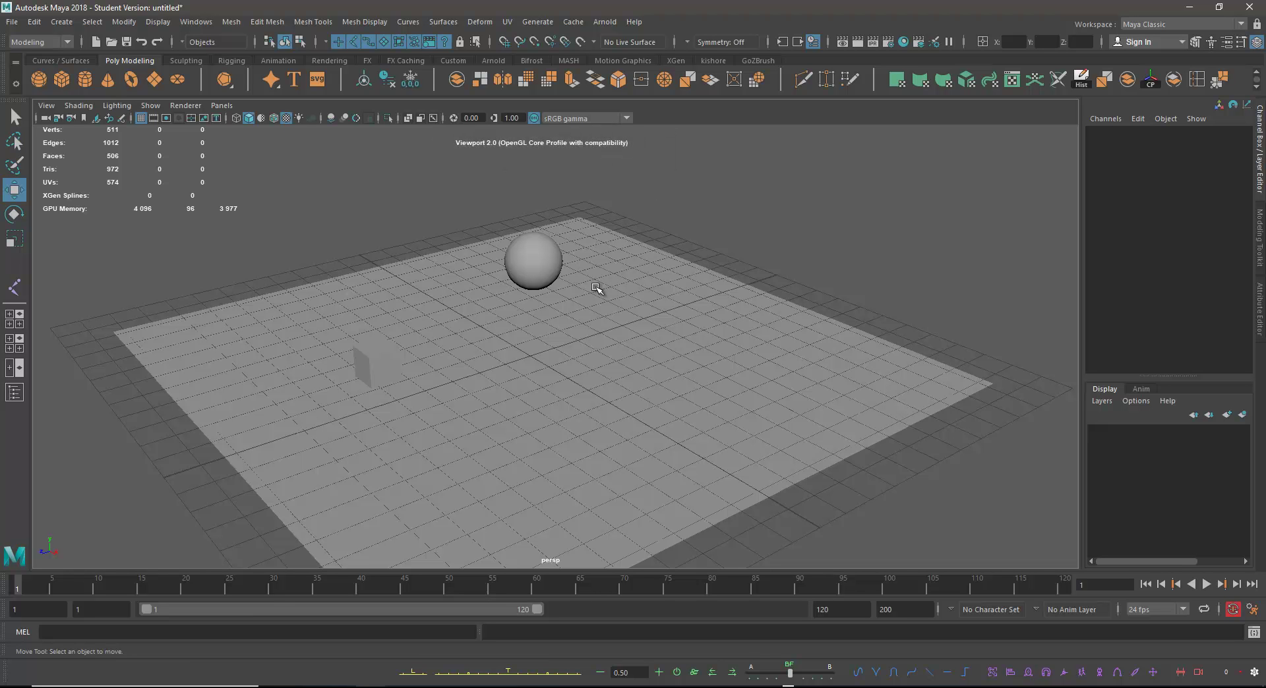
key("7")
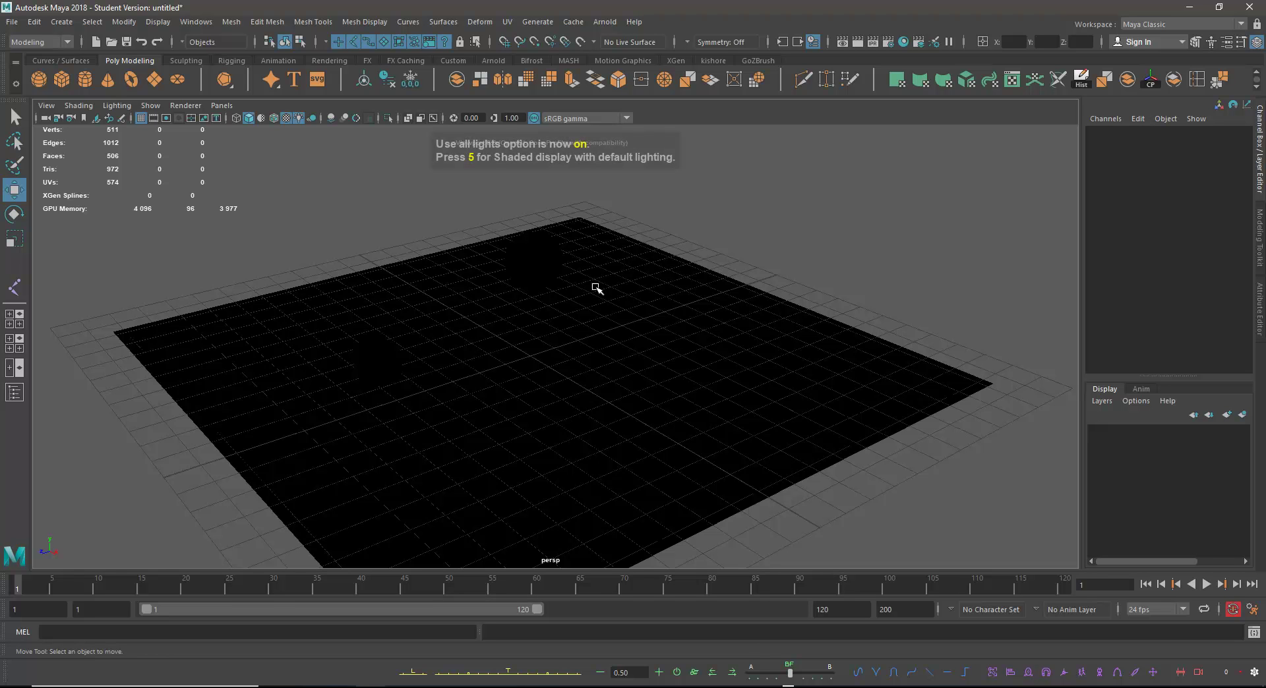
key("4")
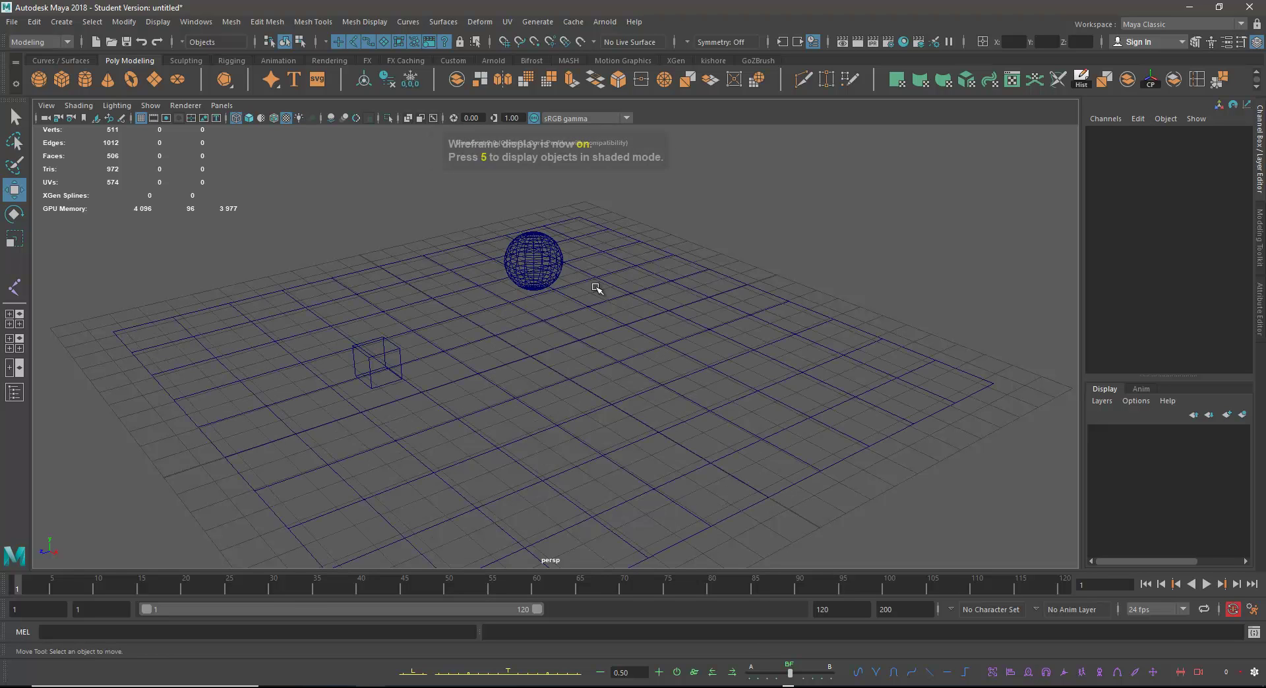
key("5")
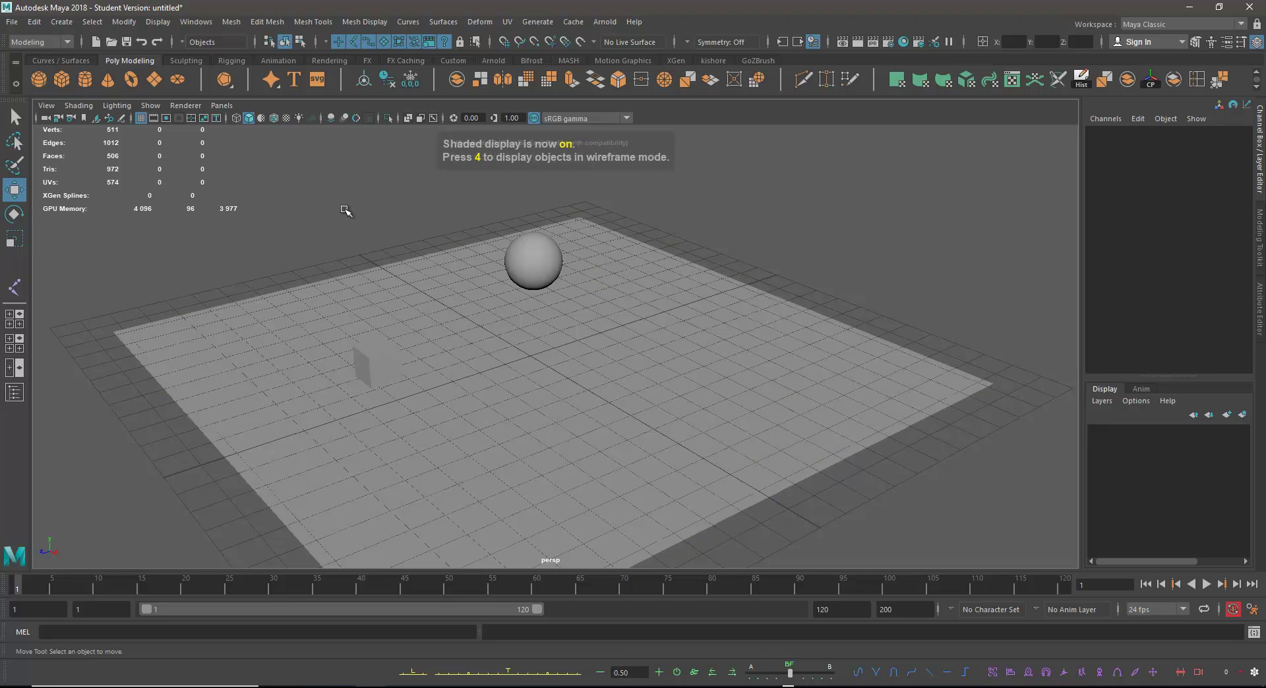
Step: Alternate the viewport several times between wireframe and shaded display, ending in wireframe
key("4")
key("5")
key("4")
key("5")
key("4")
key("5")
key("4")
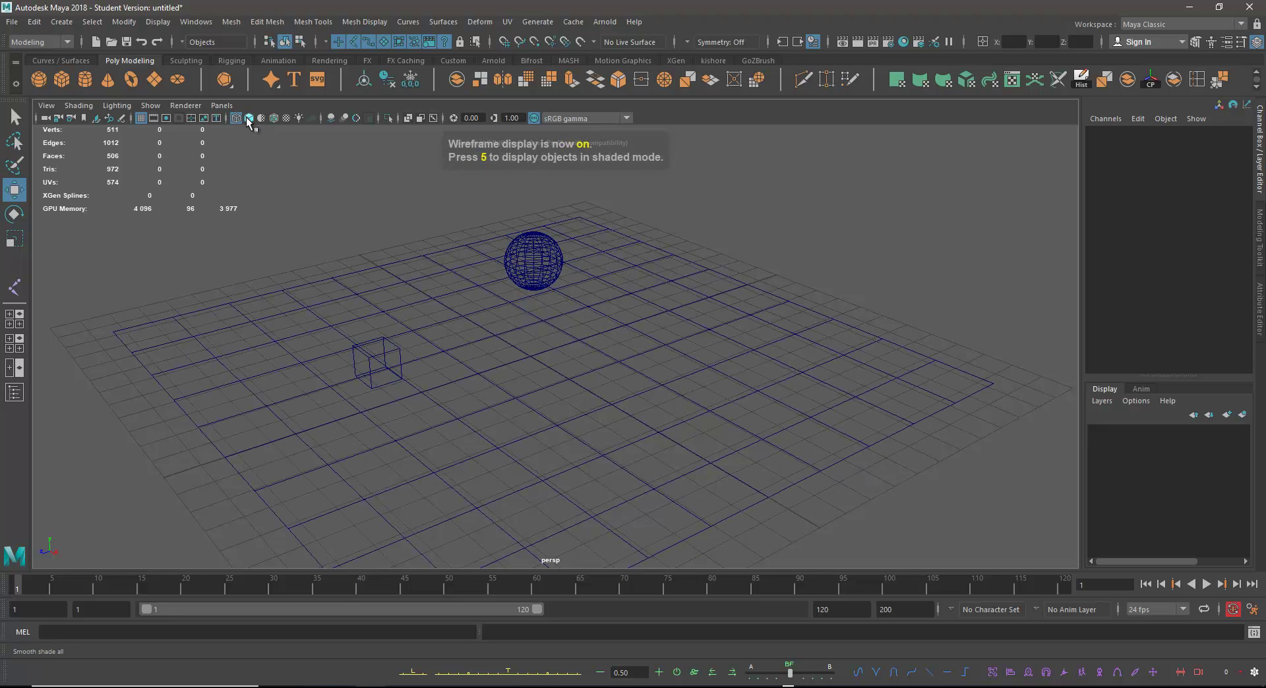
Step: Turn on smooth shading, textures and all lights one after another, and repeat the sequence from plain shaded display
left_click(248, 118)
left_click(287, 119)
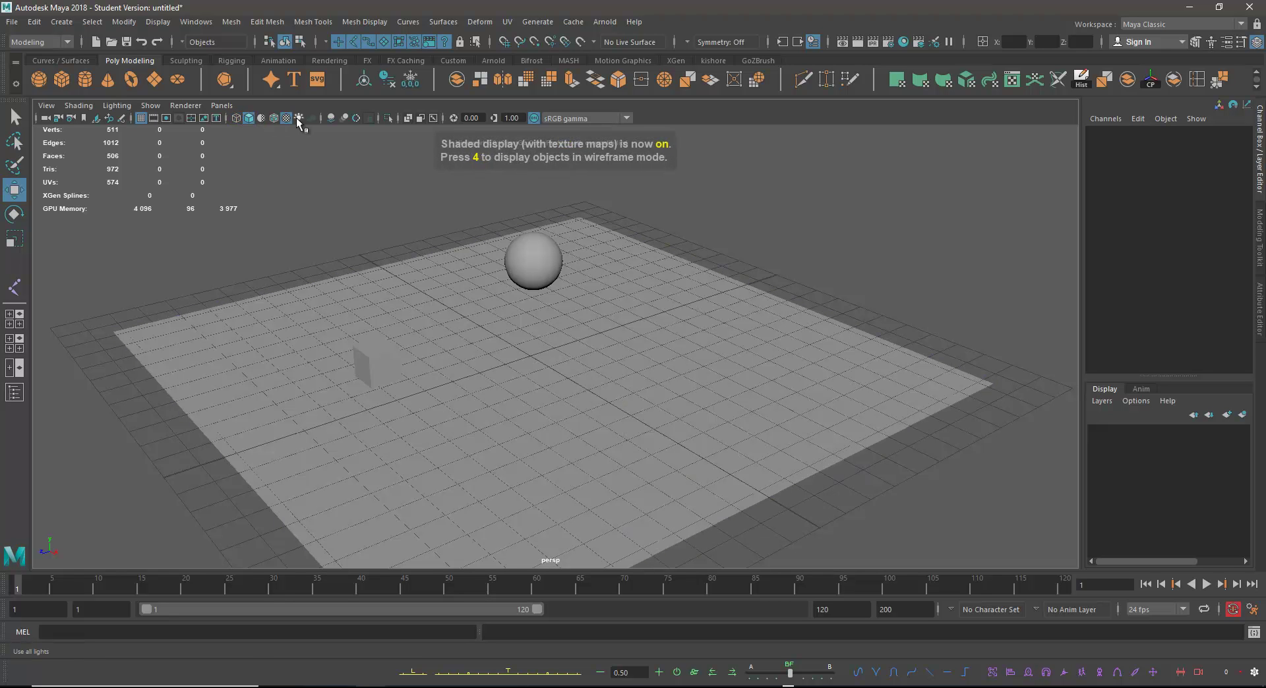
left_click(300, 118)
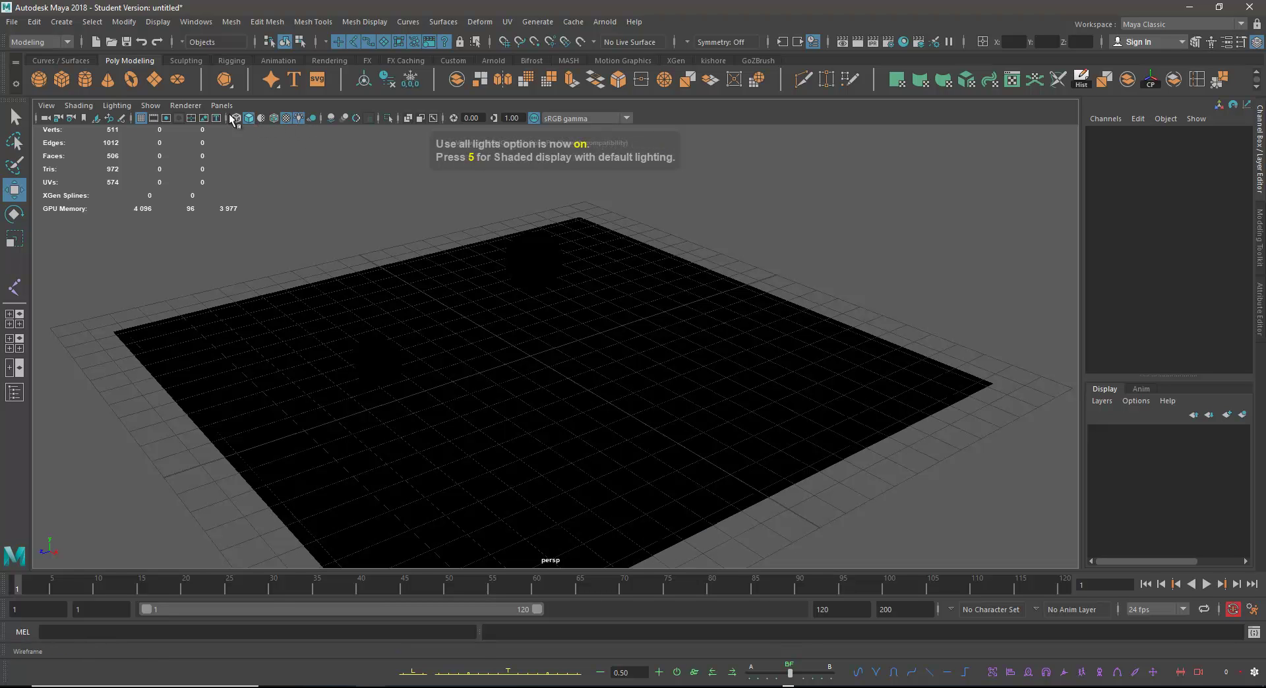
key("5")
key("6")
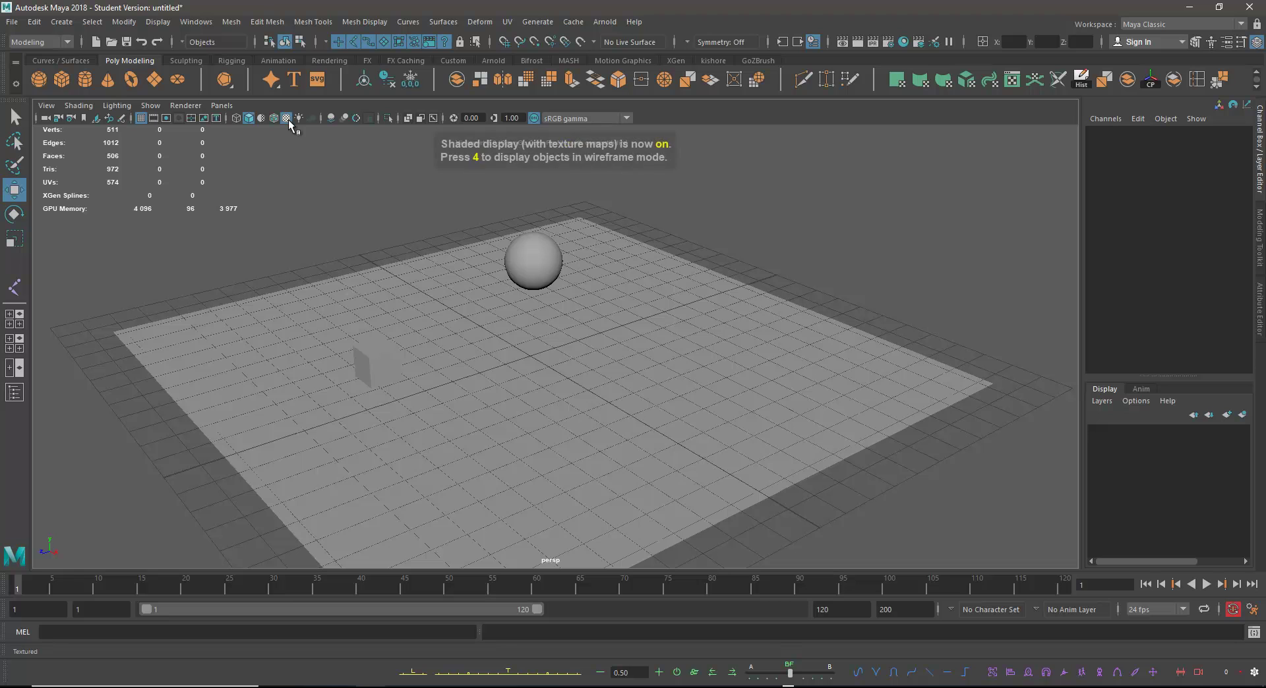
key("7")
Step: Switch the viewport from all-lights display to wireframe and back to plain shaded display
left_click(261, 118)
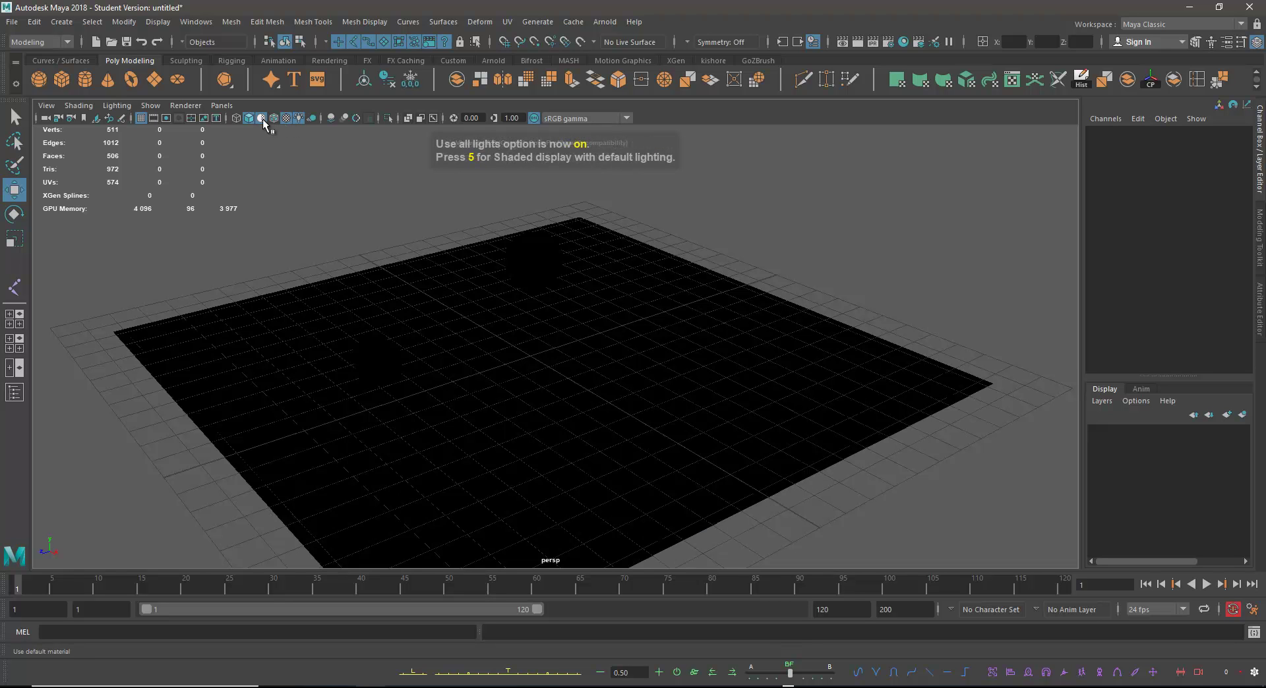
left_click(273, 119)
left_click(263, 119)
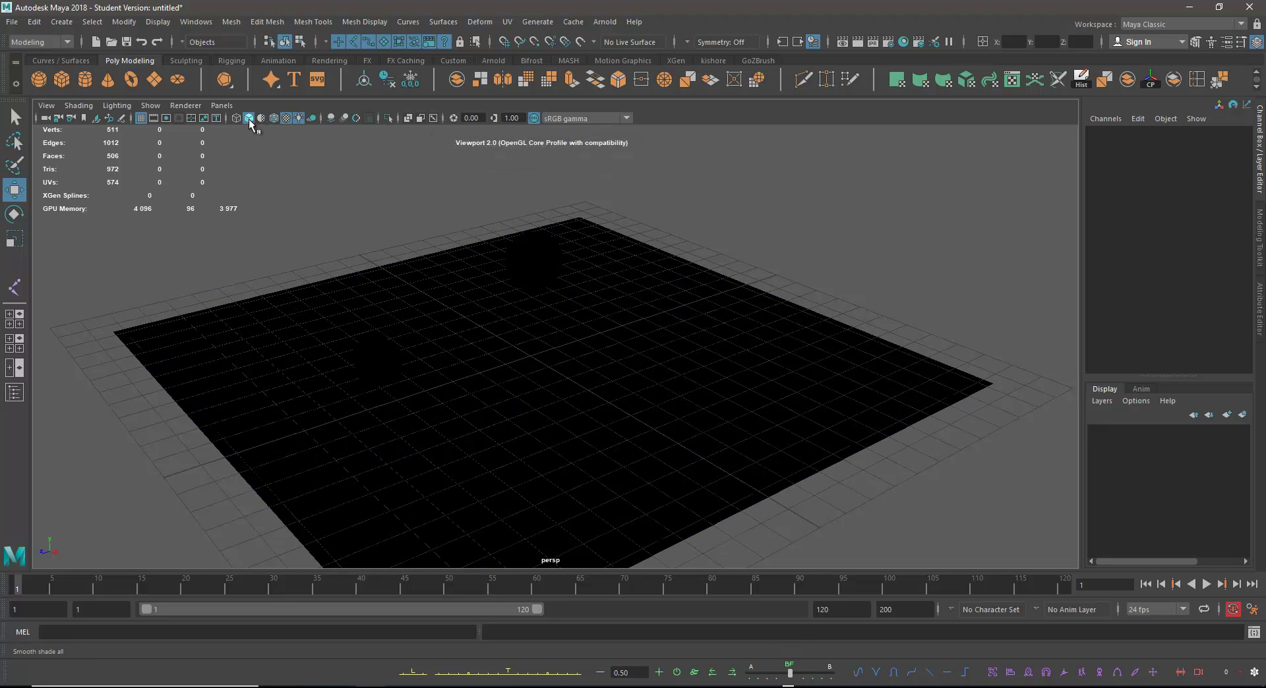
left_click(249, 118)
left_click(248, 118)
key("4")
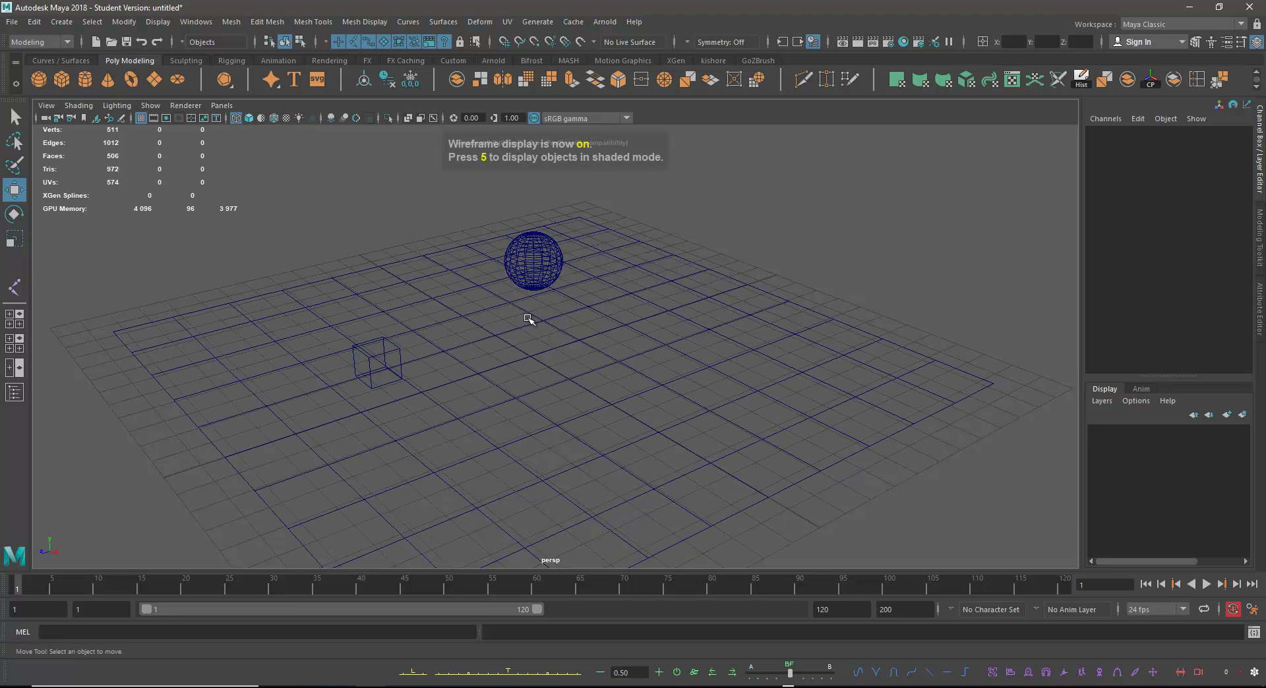
key("5")
Step: Assign a new Blinn material to the cube
left_click_drag(561, 342, 554, 283, "alt")
left_click(559, 277)
left_click(374, 357)
right_click_drag(374, 356, 475, 591)
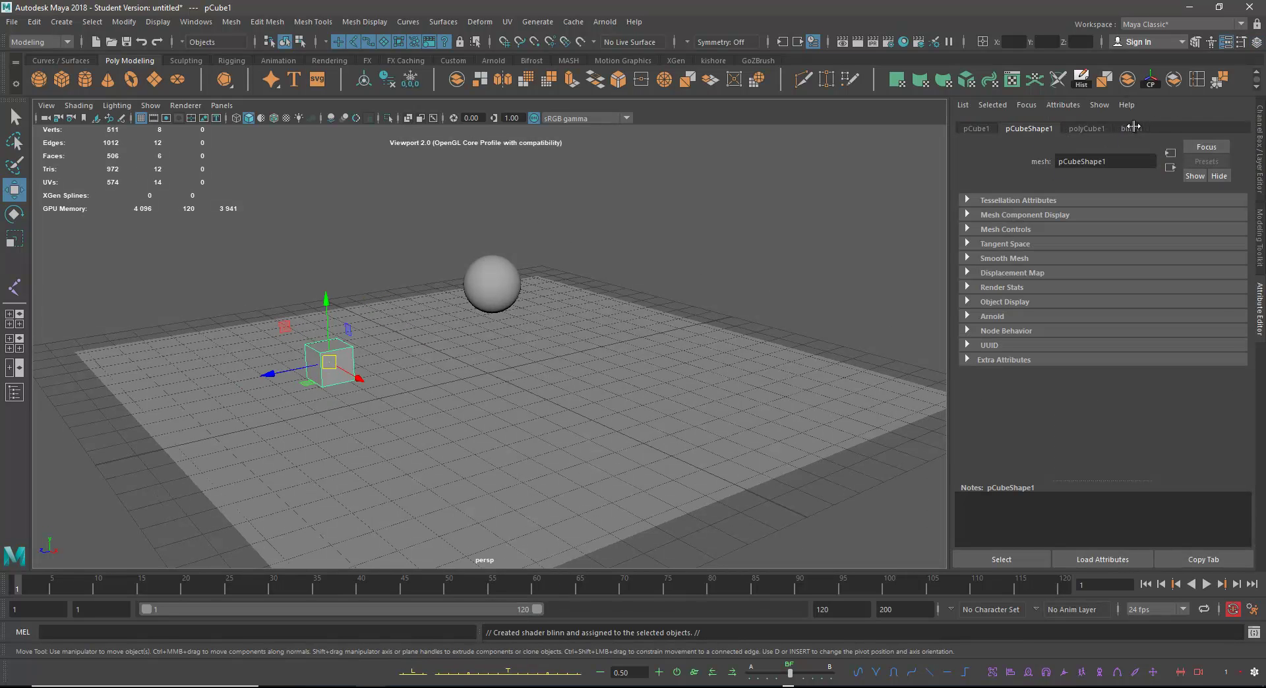
Step: Connect a File texture to the cube's Blinn color and load the image sand_02.jpg
left_click(1130, 128)
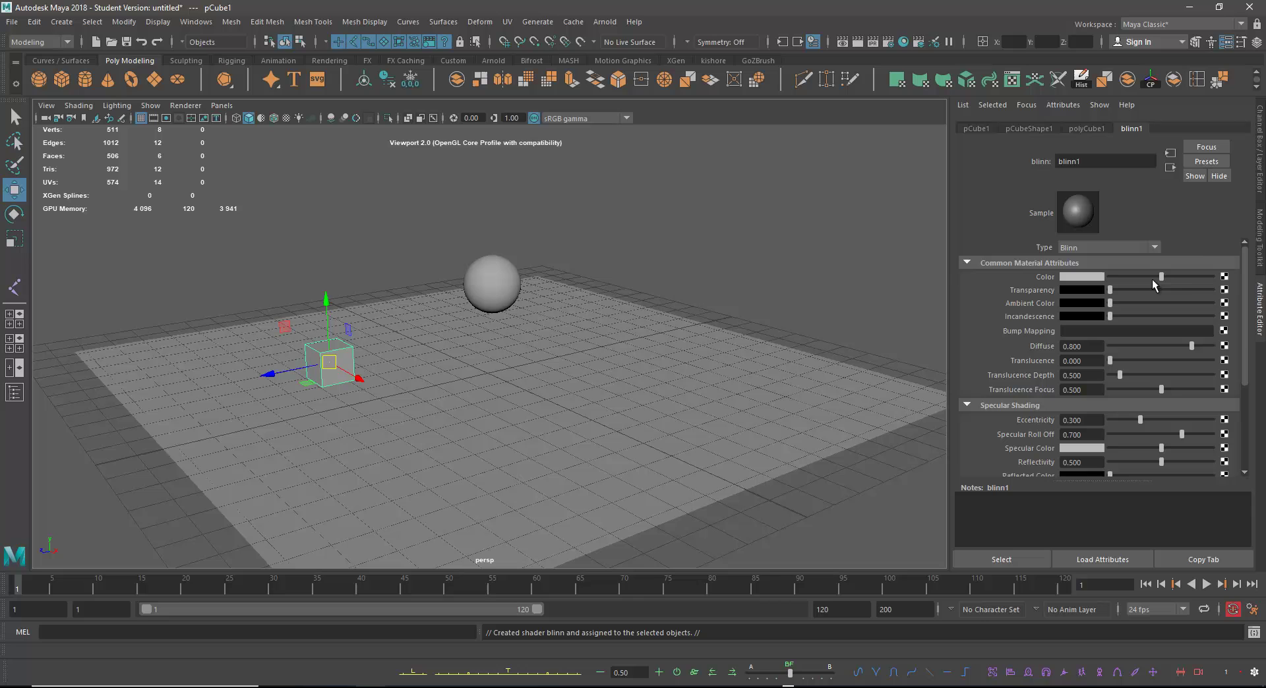
left_click(1224, 277)
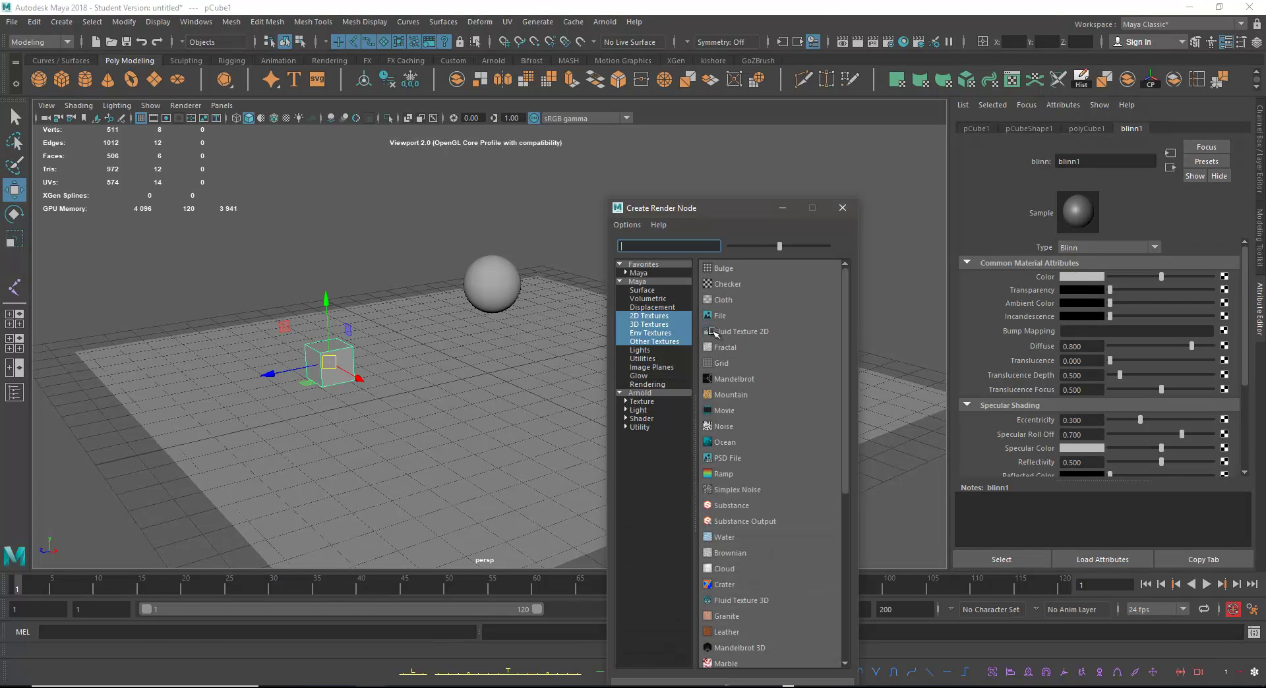
left_click(725, 316)
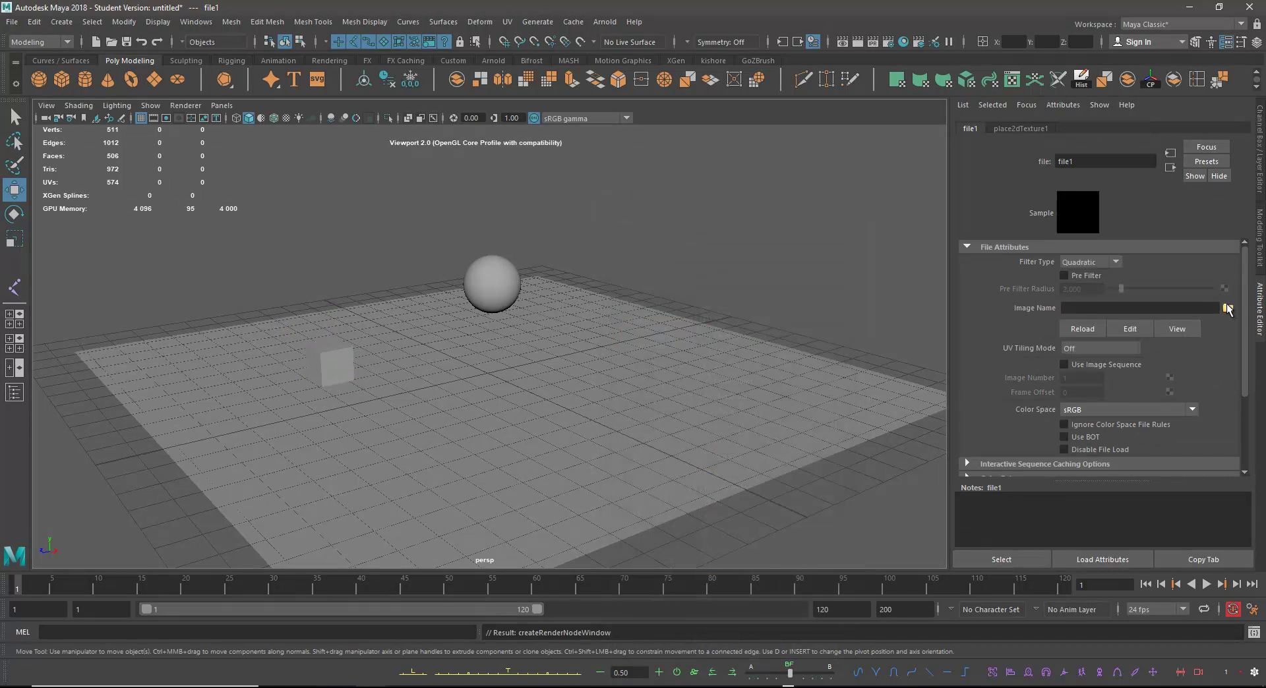
left_click(1227, 308)
left_click(601, 234)
left_click(1146, 512)
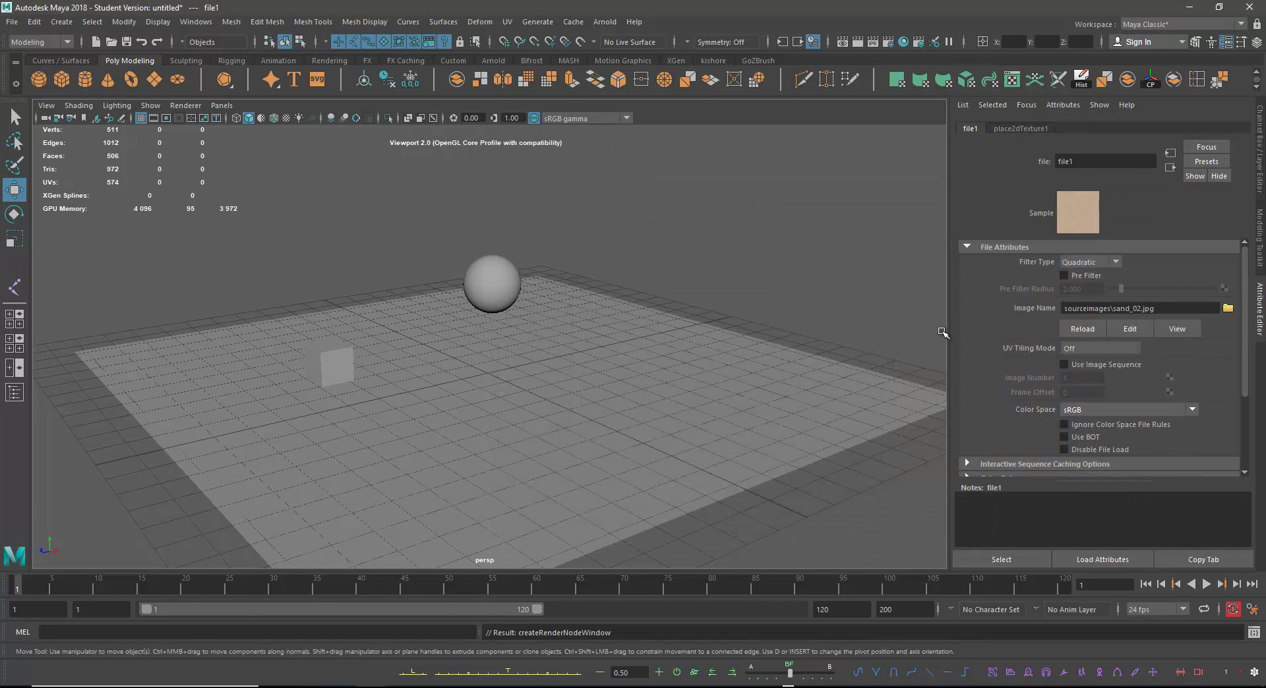
Step: Clear the selection and switch the viewport through wireframe and shaded to textured display
left_click(603, 239)
key("4")
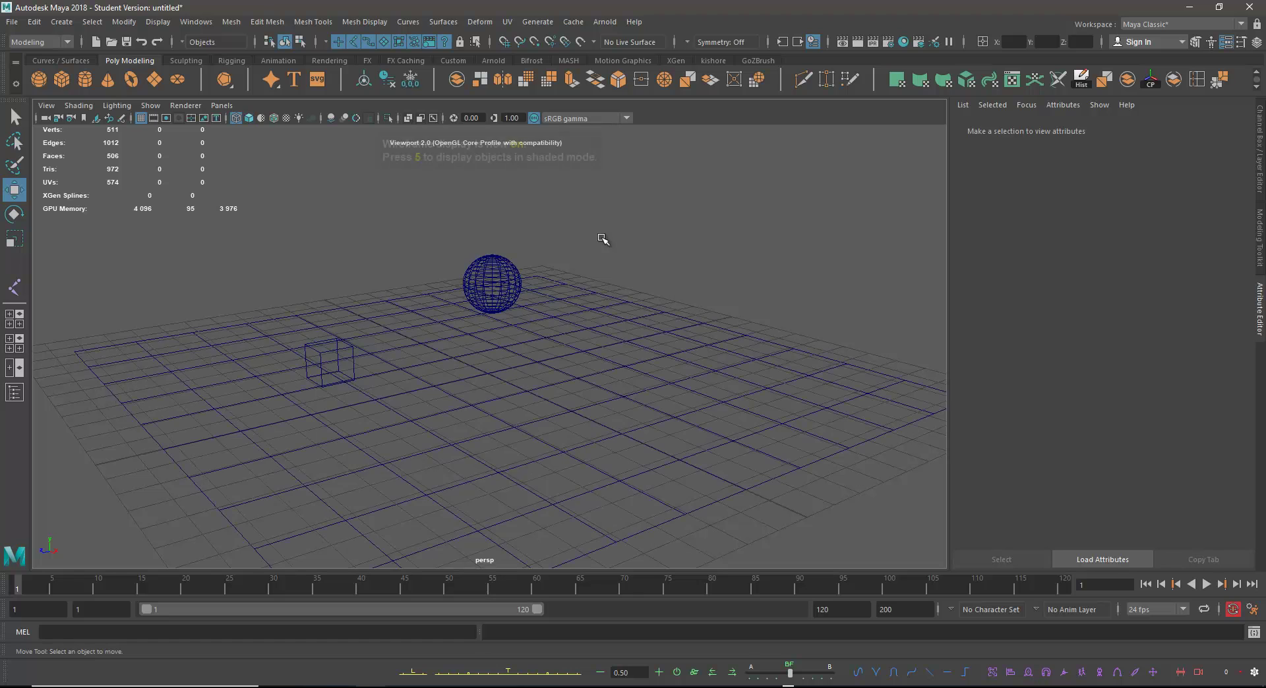
key("5")
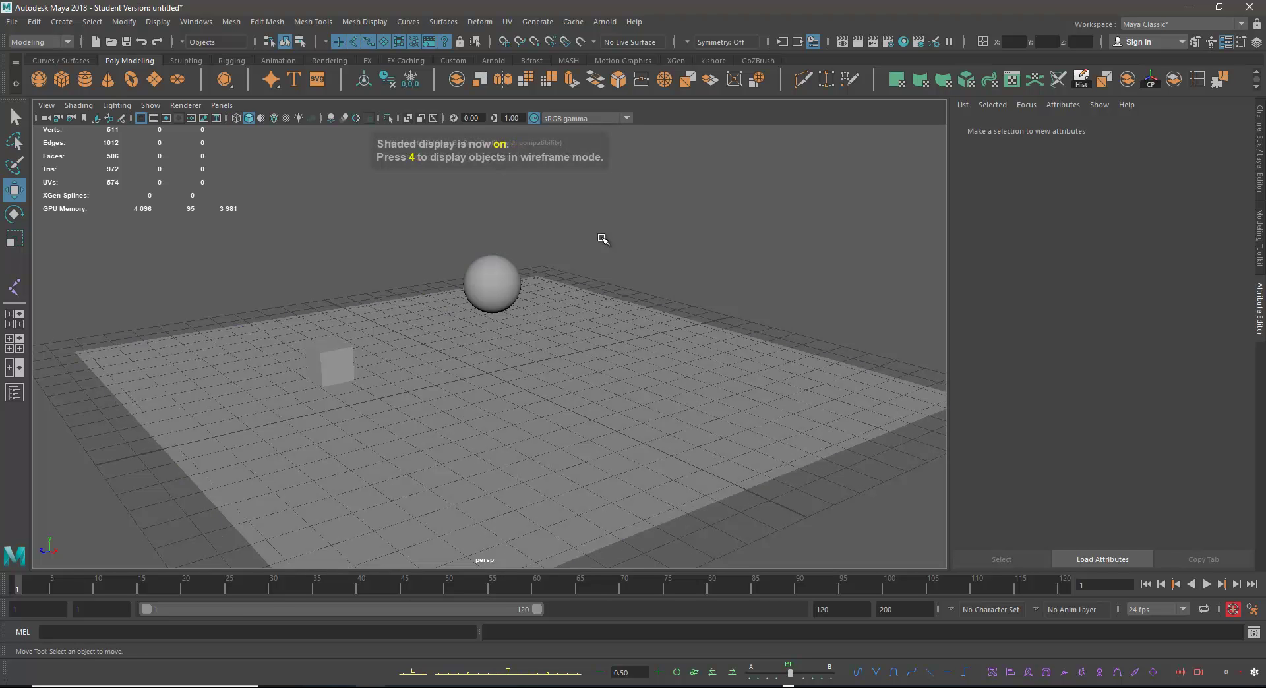
key("6")
Step: Examine the textured cube and the untextured sphere from several angles and distances
left_click_drag(464, 354, 596, 322, "alt")
right_click_drag(596, 322, 528, 343, "alt")
left_click_drag(527, 342, 466, 398, "alt")
middle_click_drag(523, 442, 515, 384, "alt")
left_click_drag(590, 378, 570, 356, "alt")
right_click_drag(570, 356, 528, 345, "alt")
middle_click_drag(613, 303, 544, 389, "alt")
right_click_drag(544, 389, 506, 380, "alt")
left_click_drag(593, 396, 533, 410, "alt")
left_click(697, 256)
middle_click_drag(715, 294, 650, 305, "alt")
right_click_drag(649, 304, 627, 317, "alt")
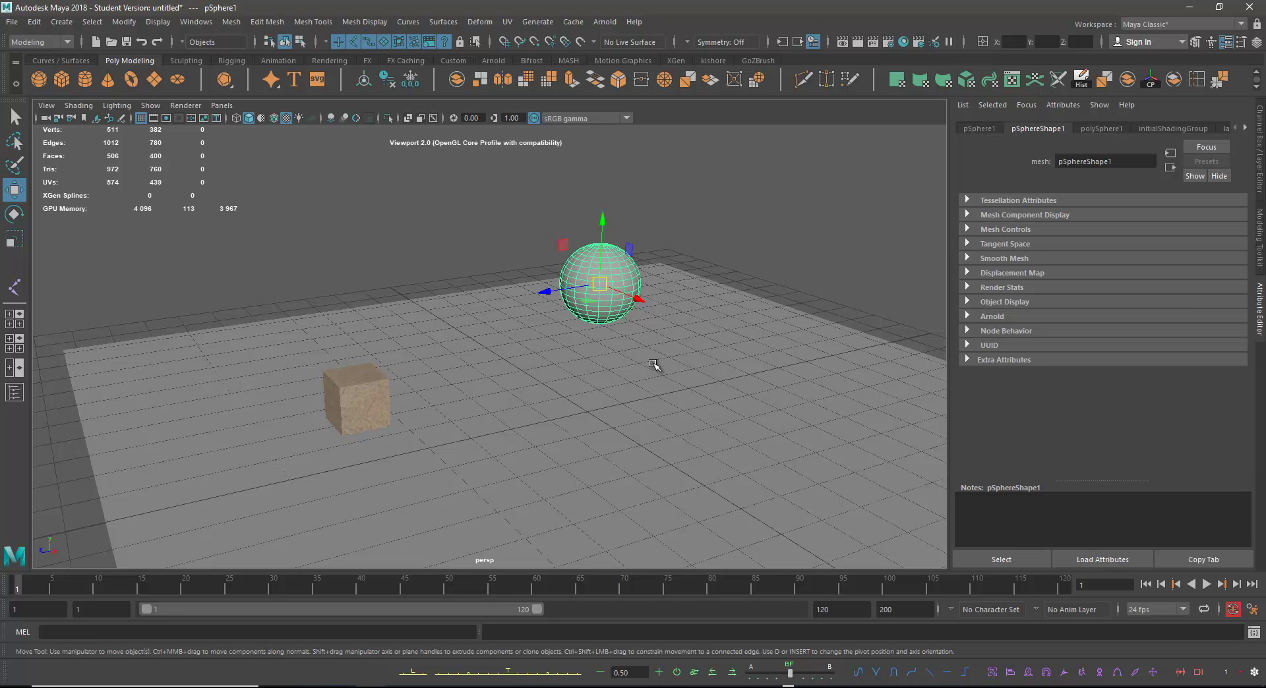
Step: Switch the viewport to display the scene using all lights
key("7")
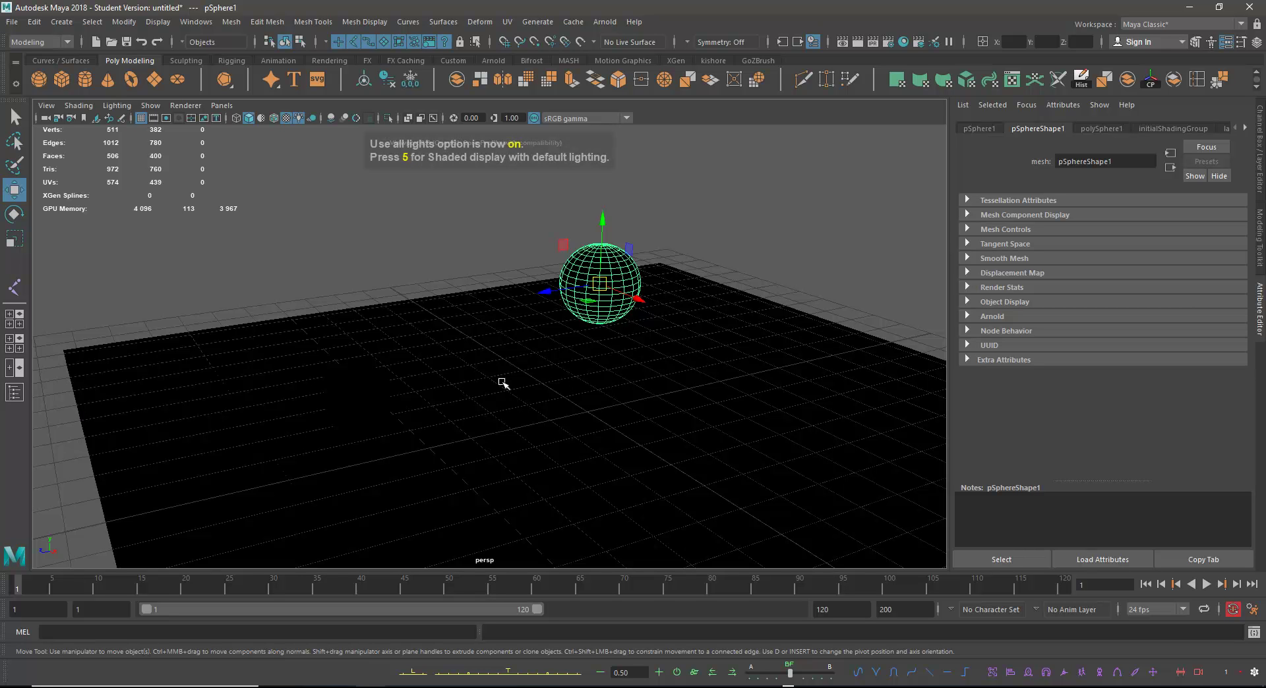
left_click_drag(463, 344, 473, 339, "alt")
right_click_drag(503, 331, 486, 330, "alt")
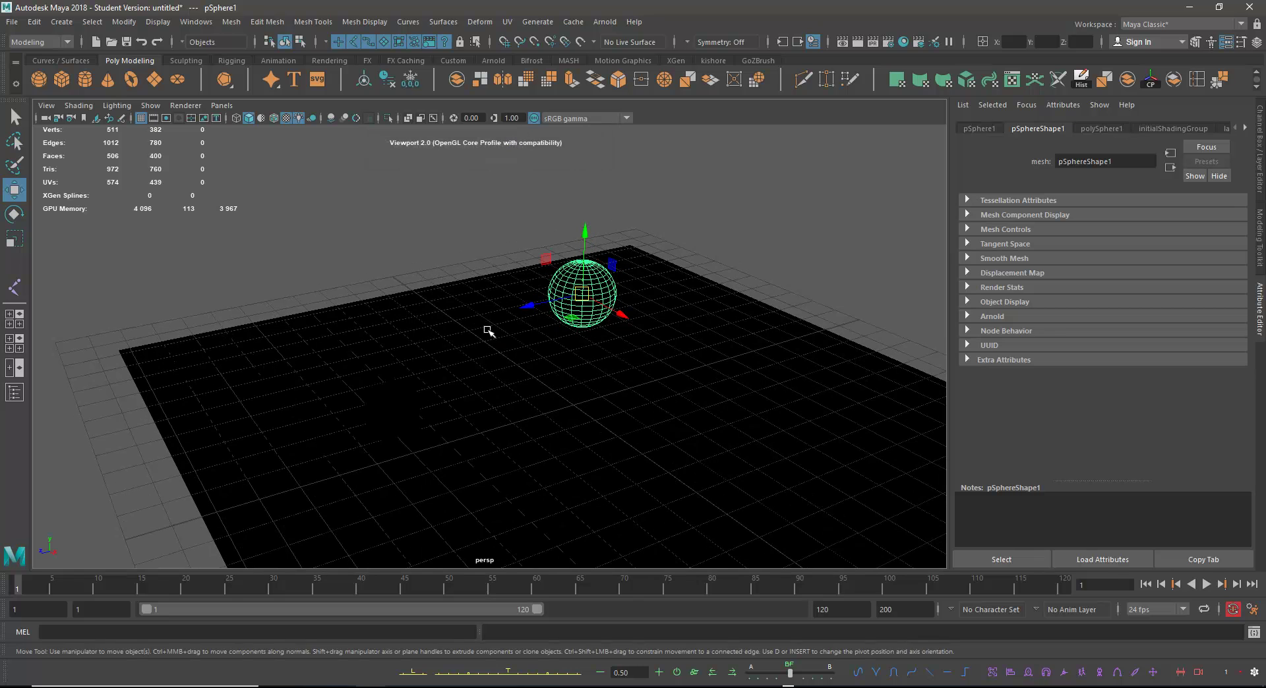
Step: Create a point light at the origin and raise it about 2.48 units in Y above the floor
left_click(63, 23)
mouse_move(214, 98)
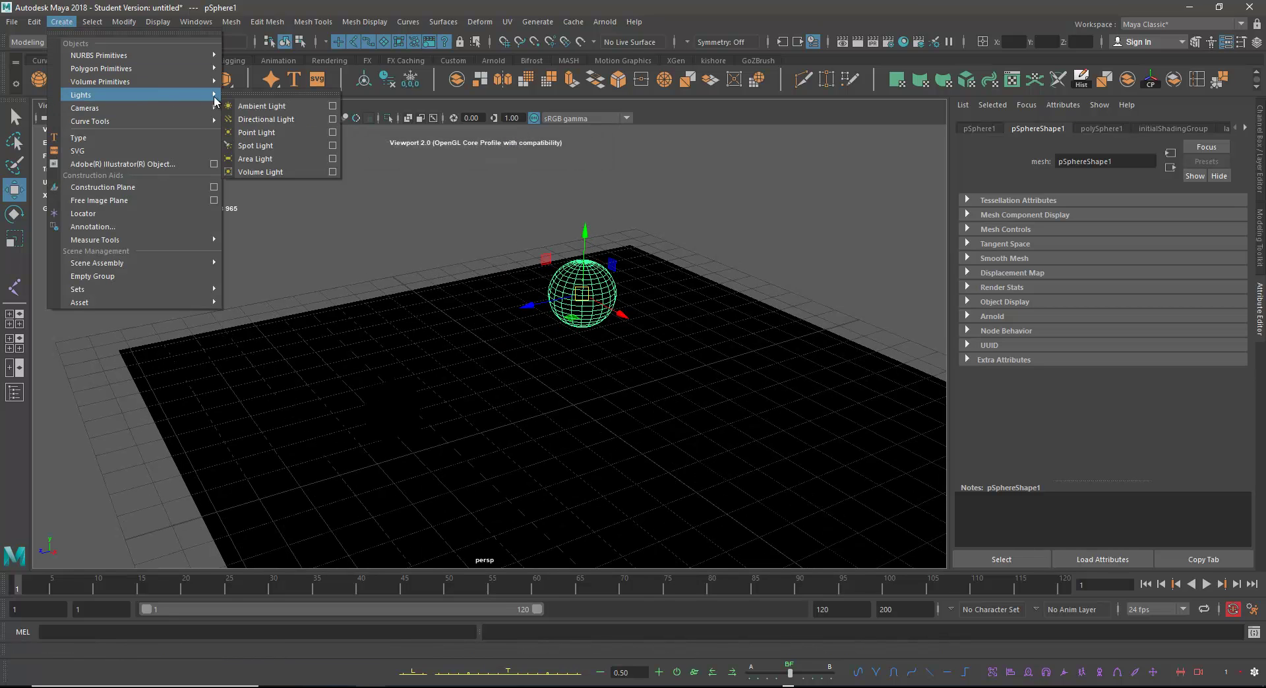
left_click(263, 133)
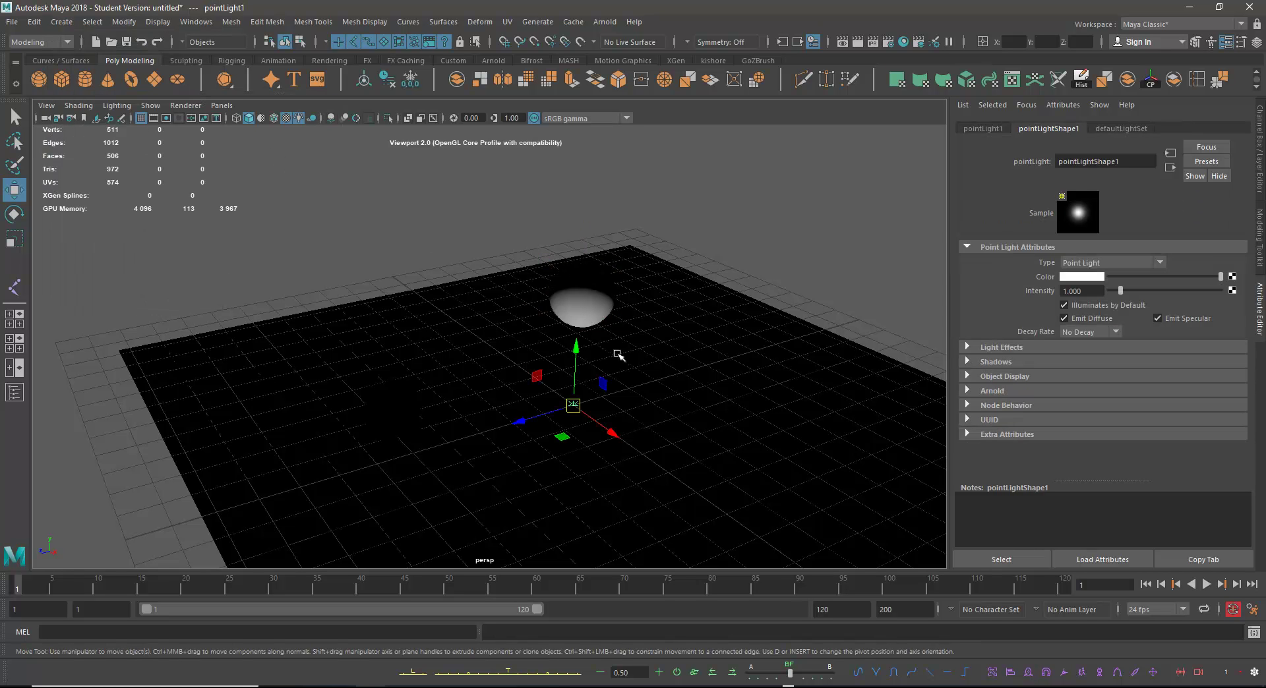
left_click_drag(577, 351, 579, 267)
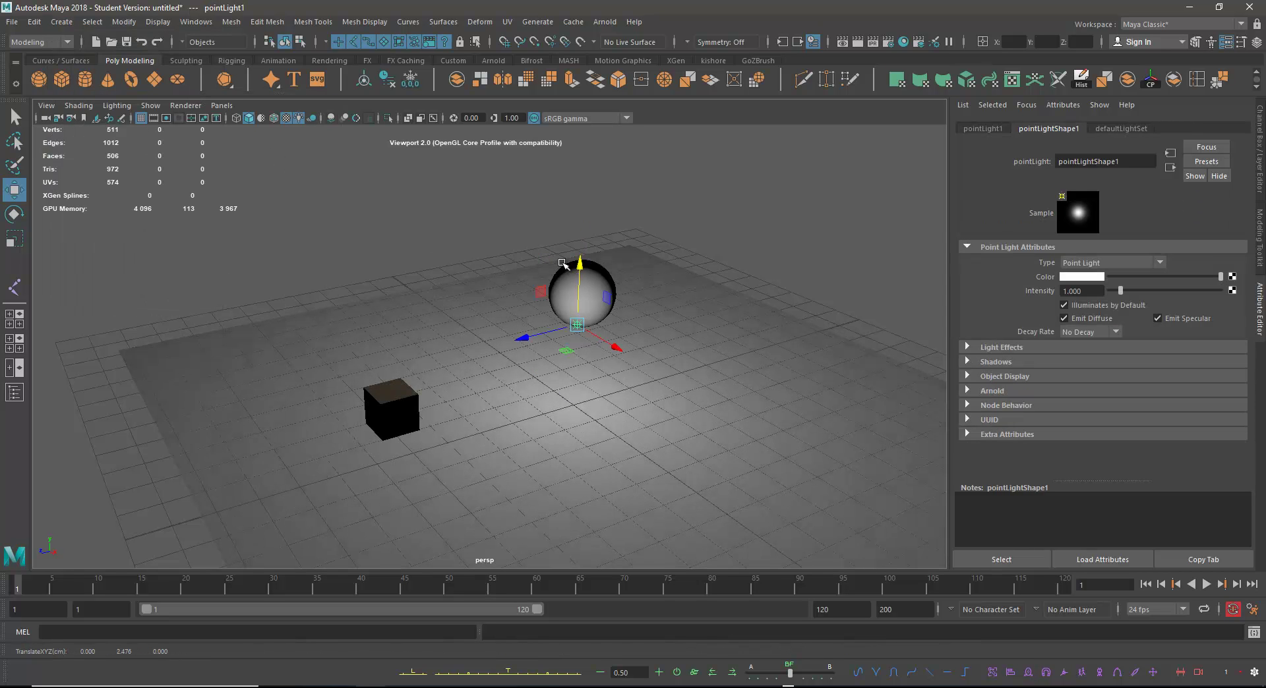
Step: Move the point light to about X 4.98, Y 5.43, Z 5.20, above the floor near the cube
left_click_drag(569, 355, 503, 494)
left_click_drag(514, 416, 517, 277)
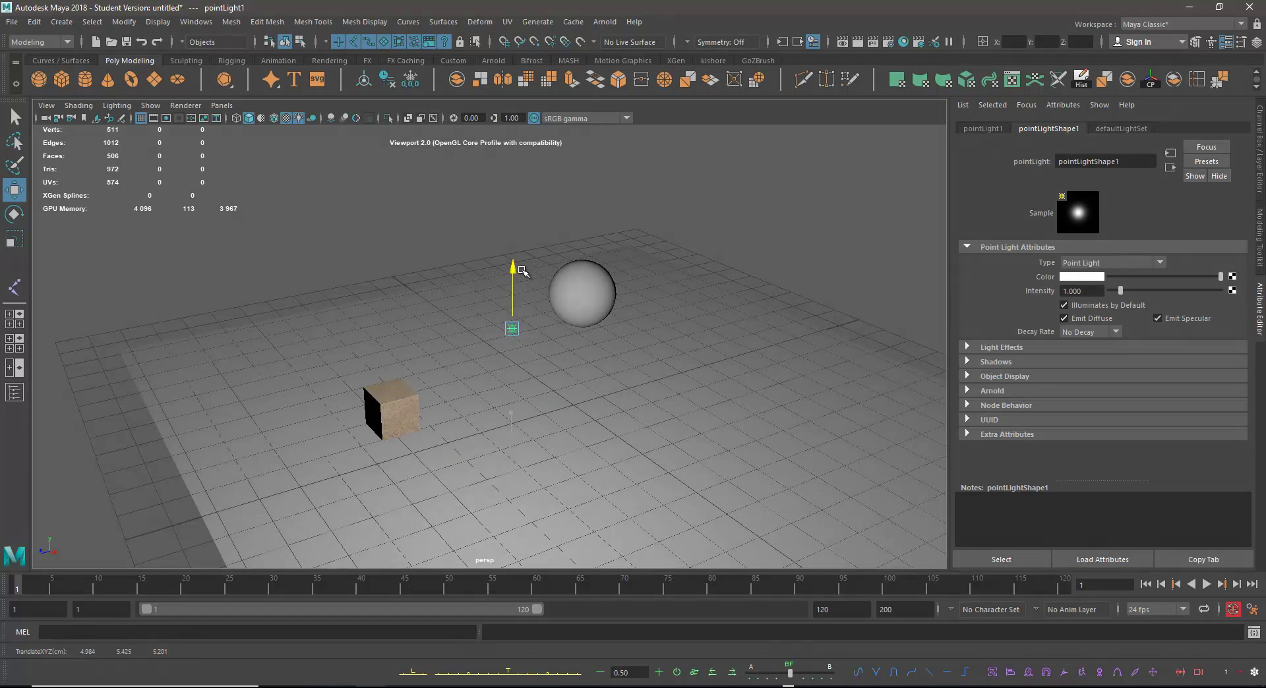
left_click_drag(663, 374, 528, 336, "alt")
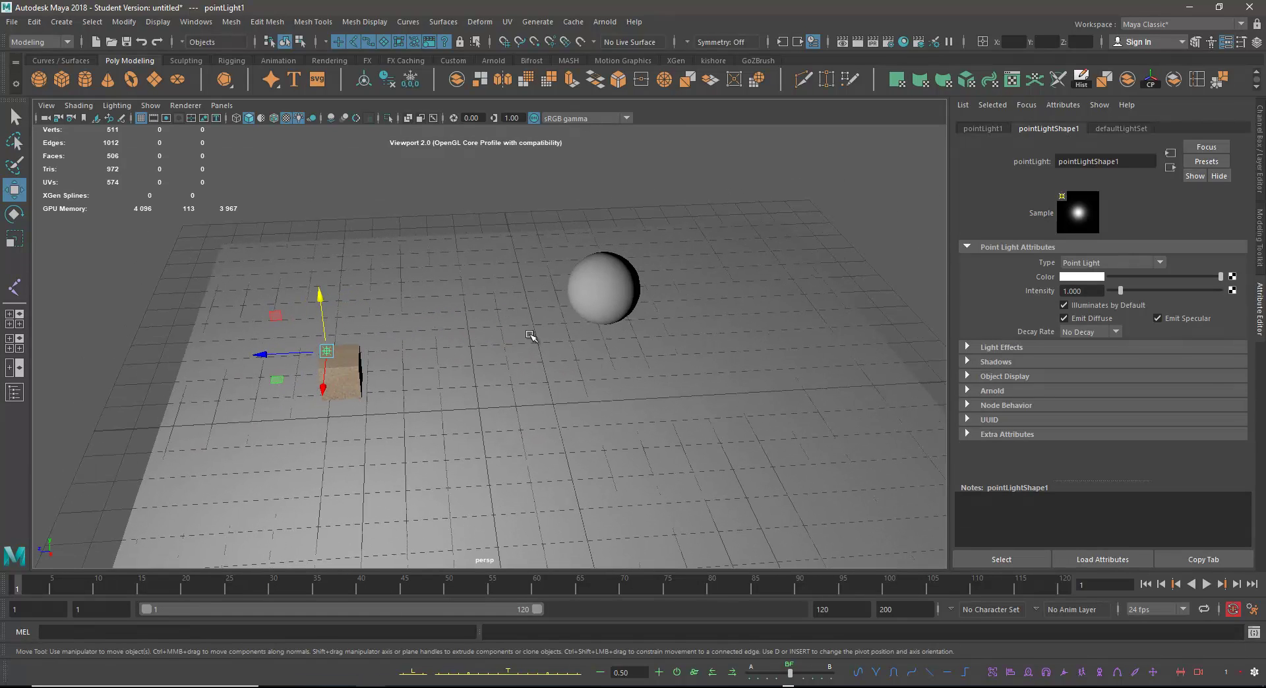
Step: Turn on shadows in the viewport and examine the shadows the sphere and cube cast on the floor
left_click(312, 119)
left_click_drag(571, 359, 670, 306, "alt")
right_click_drag(670, 305, 568, 328, "alt")
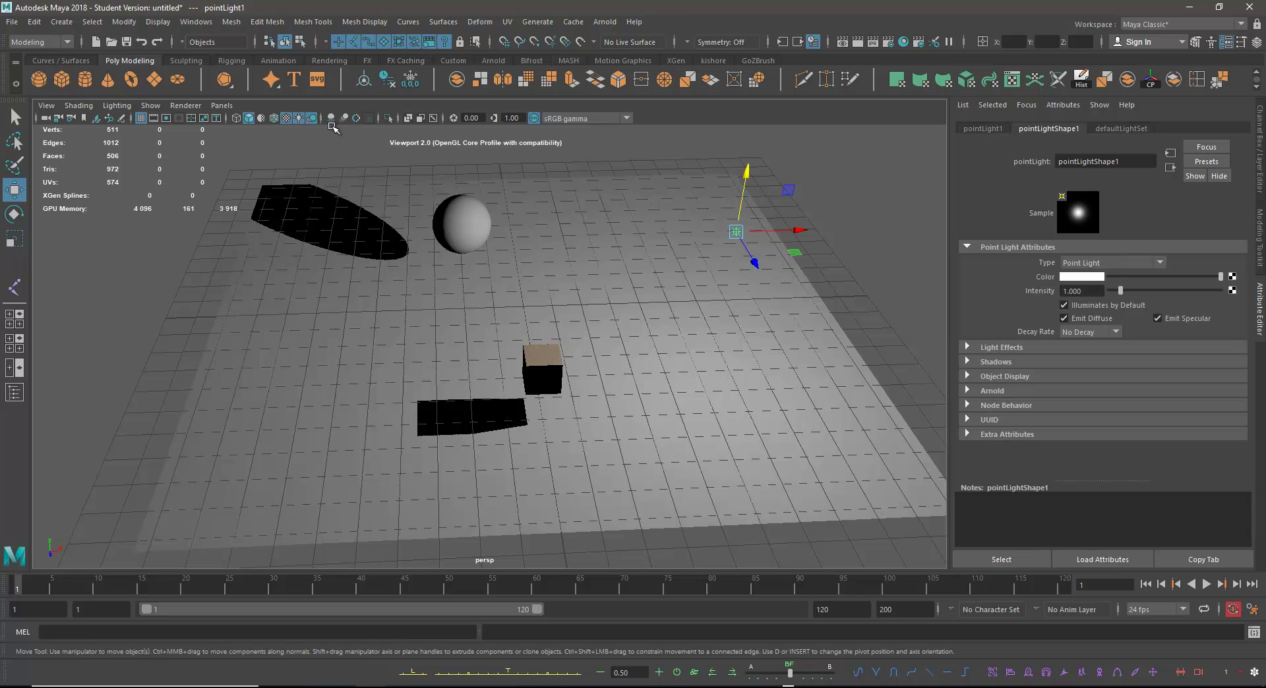
left_click_drag(539, 269, 531, 260, "alt")
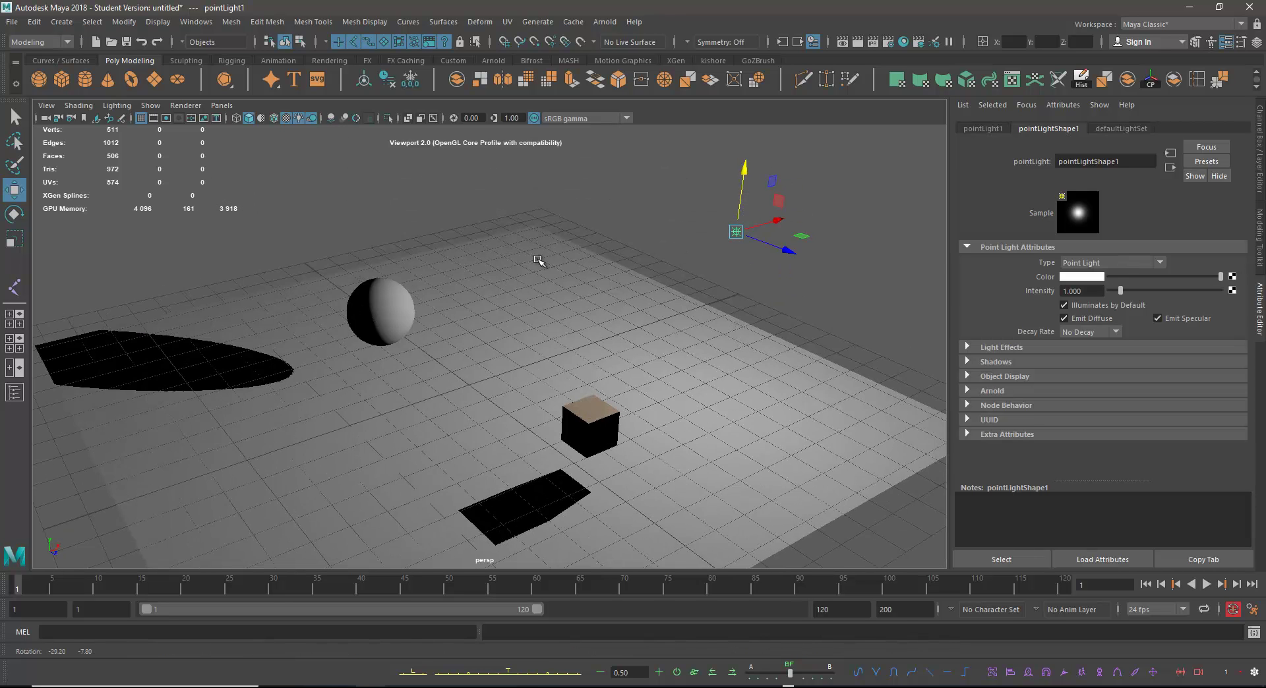
Step: Lower the sphere onto the floor and turn on screen-space ambient occlusion in the viewport
left_click(395, 294)
left_click_drag(387, 246, 388, 294)
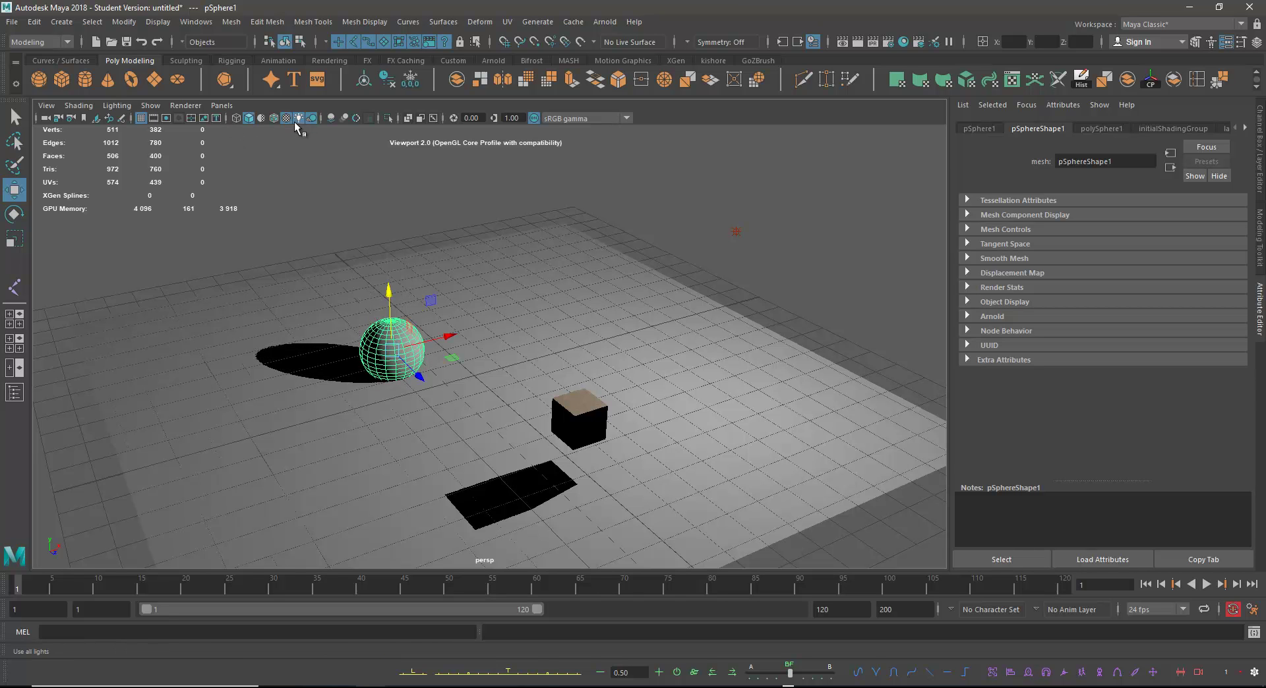
left_click(331, 118)
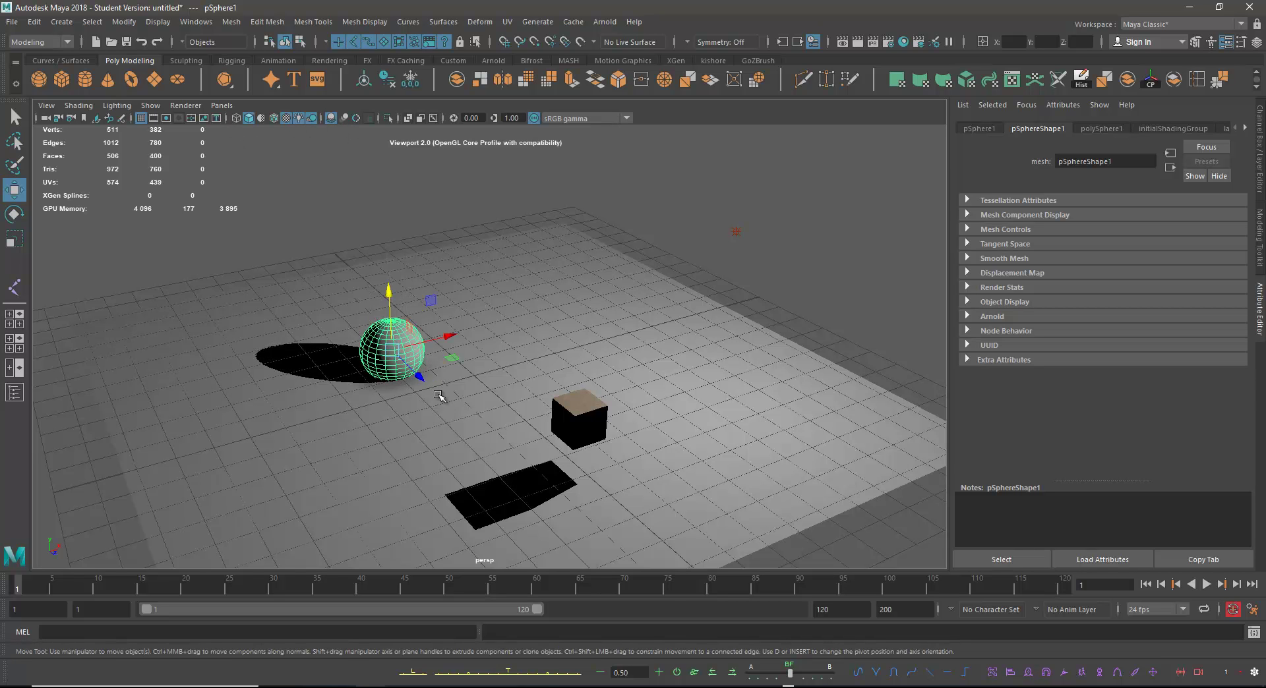
left_click_drag(438, 393, 376, 398, "alt")
left_click_drag(597, 374, 461, 345, "alt")
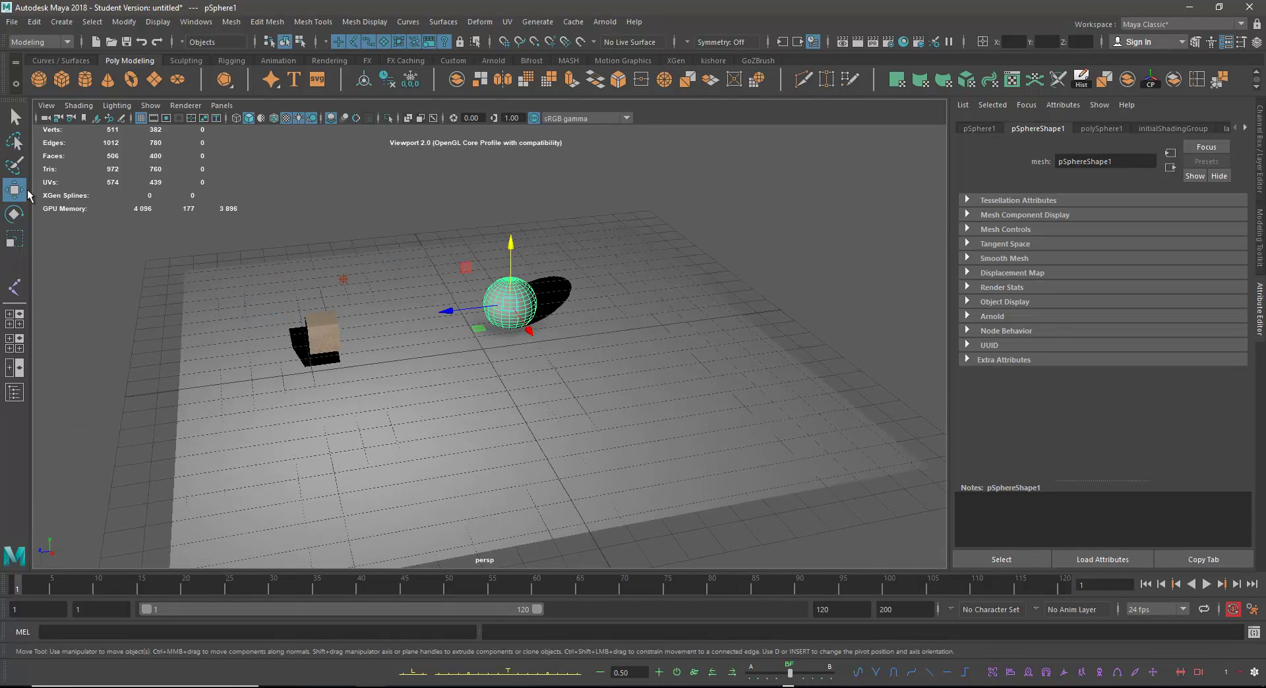
Step: Cycle the viewport through wireframe, shaded, textured and all-lights display, and return it to shaded display with default lighting
key("q")
scroll(478, 294, "down", 5)
left_click_drag(478, 294, 397, 323, "alt")
left_click_drag(472, 315, 481, 306, "alt")
scroll(532, 317, "up", 4)
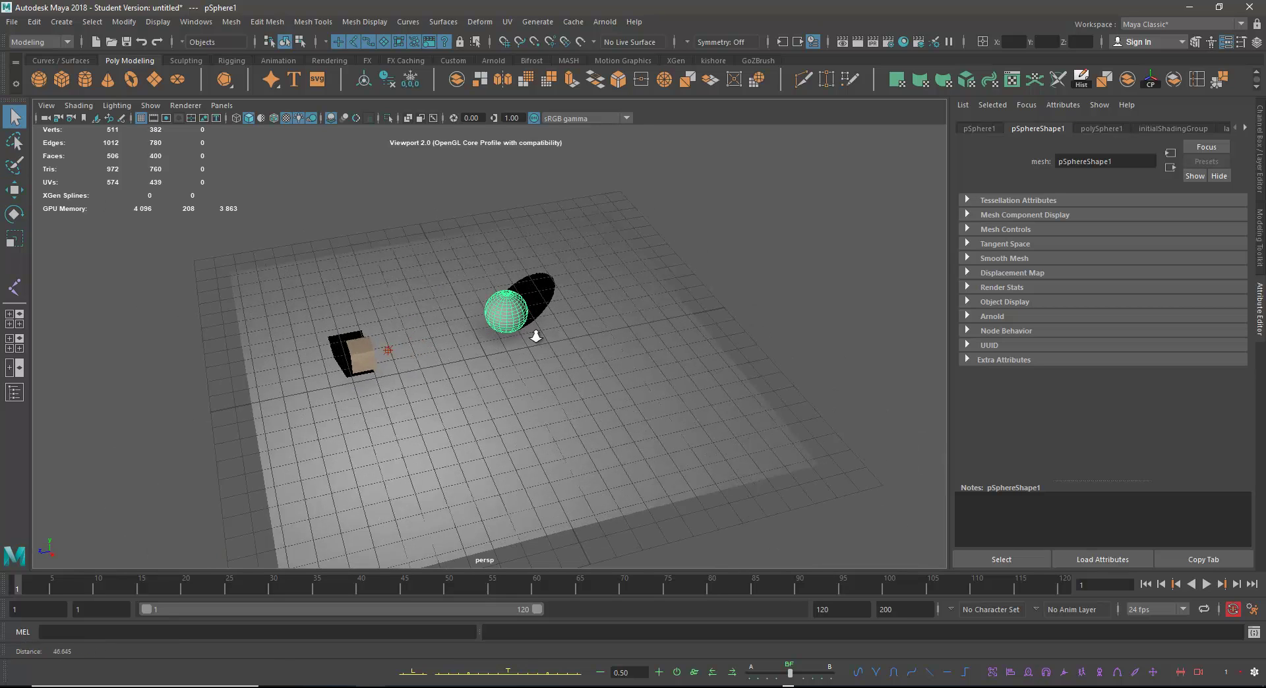
key("4")
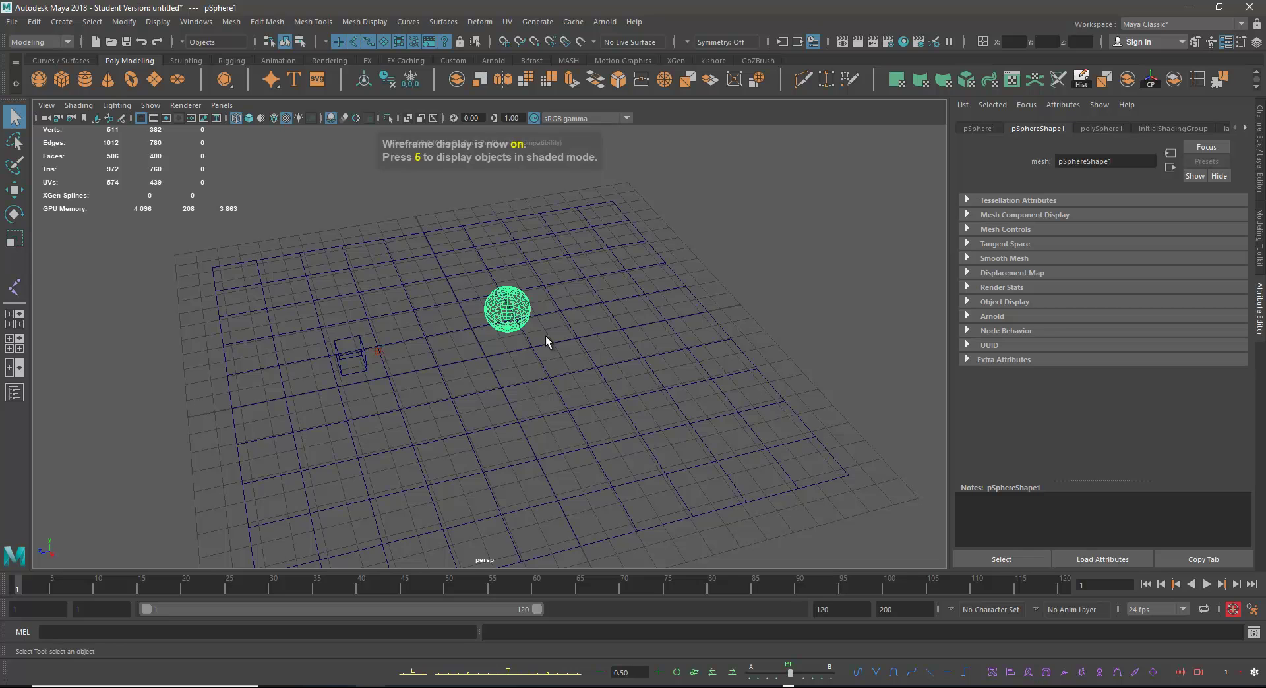
key("5")
key("6")
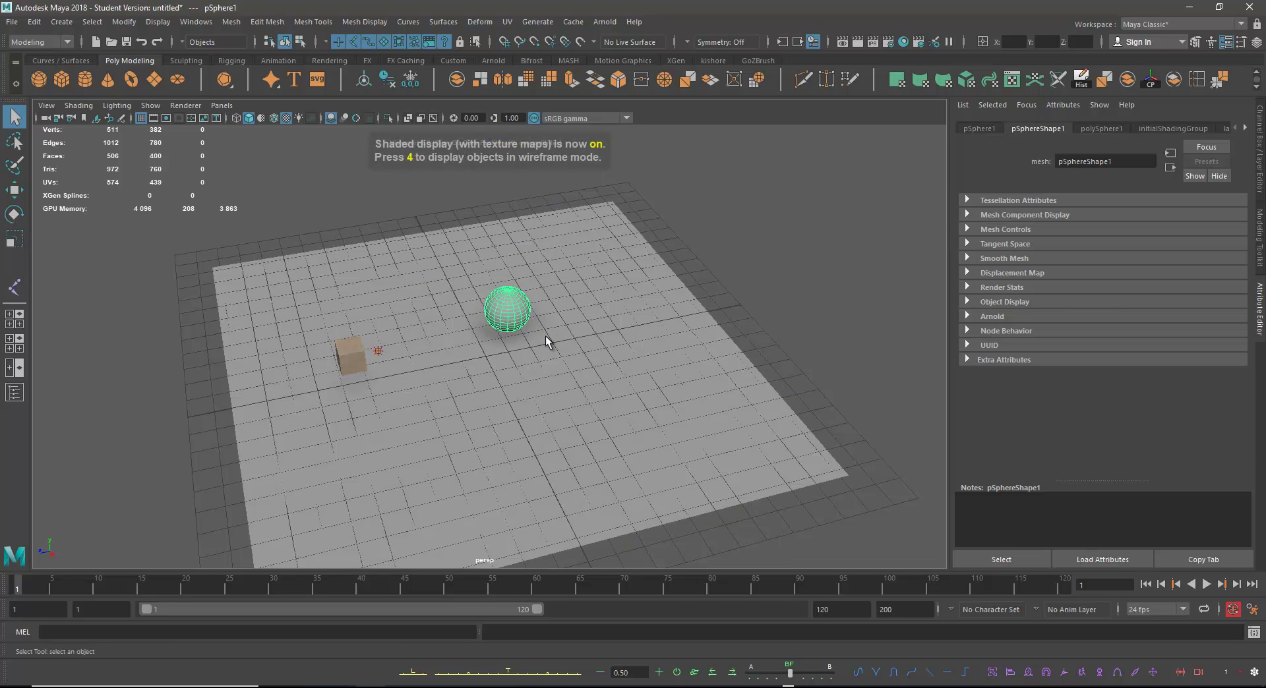
key("7")
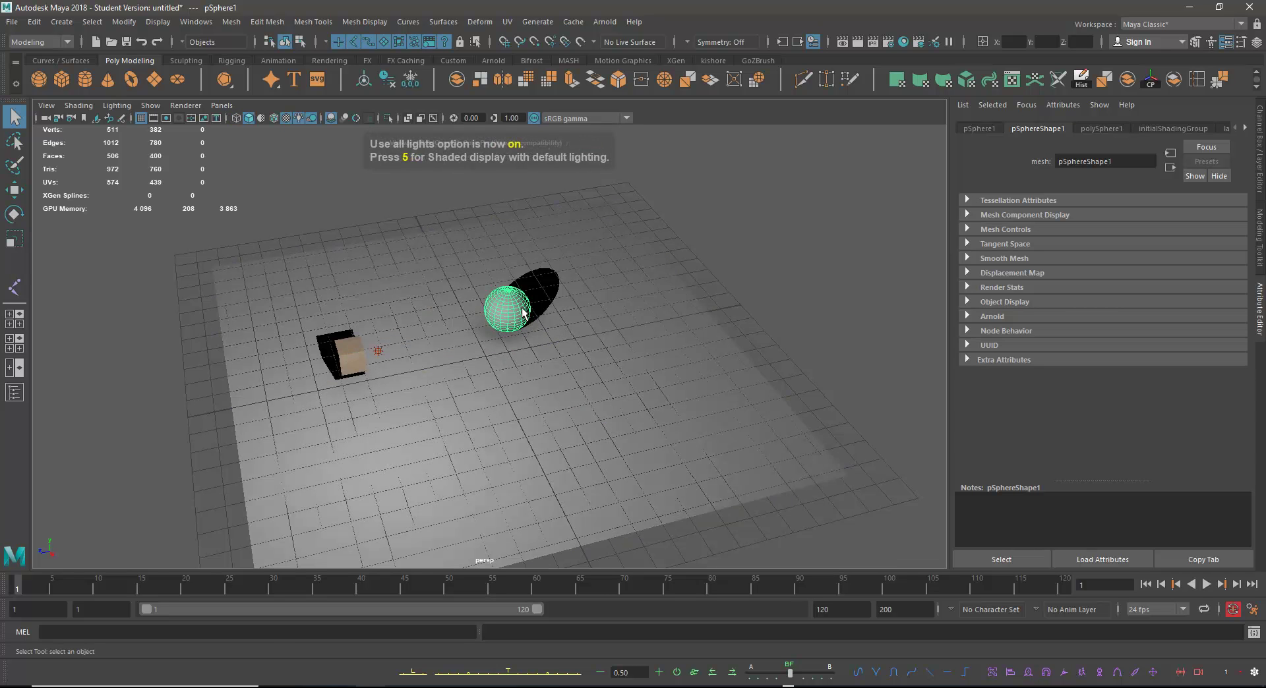
key("5")
left_click_drag(517, 342, 211, 206, "alt")
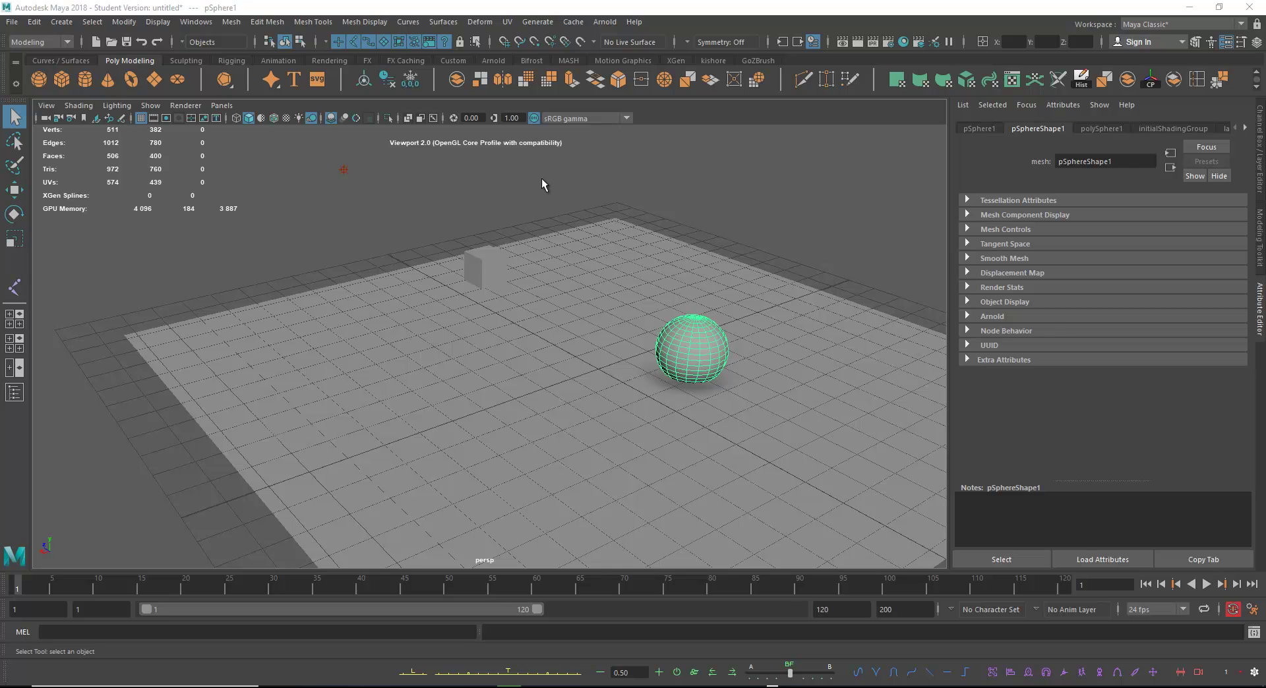
Step: Start a new scene without saving the current one and create a polygon sphere at the origin
left_click(97, 41)
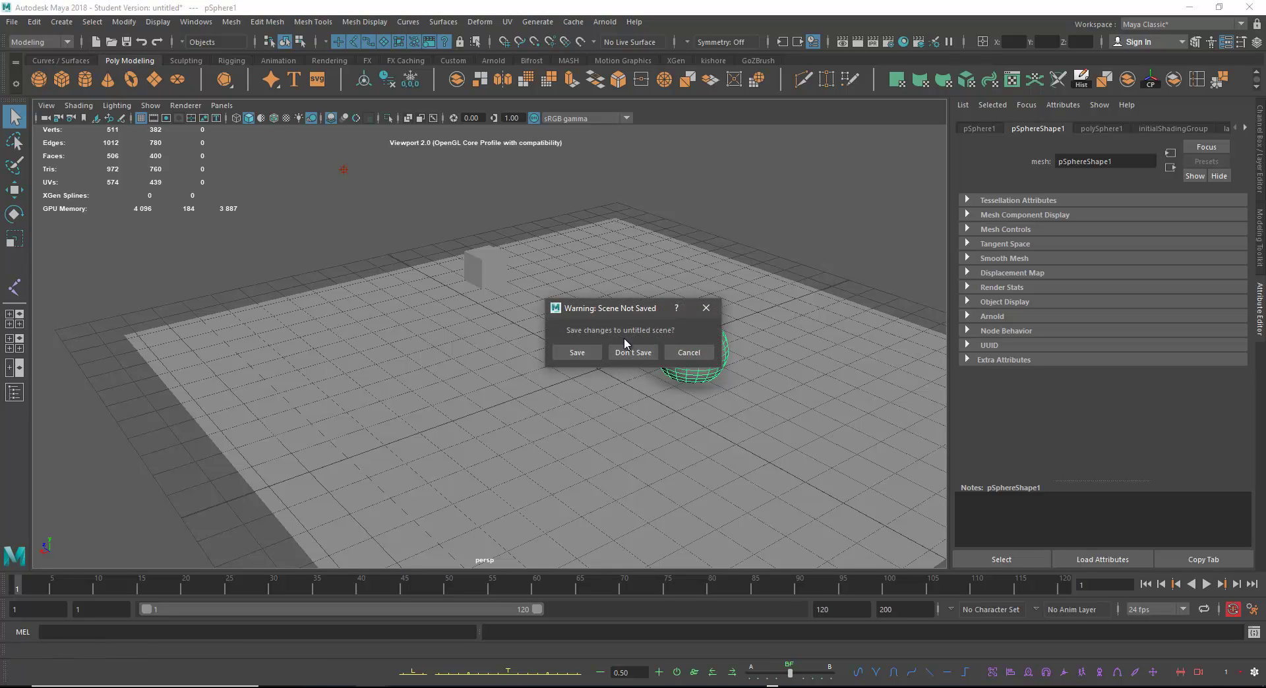
left_click(627, 354)
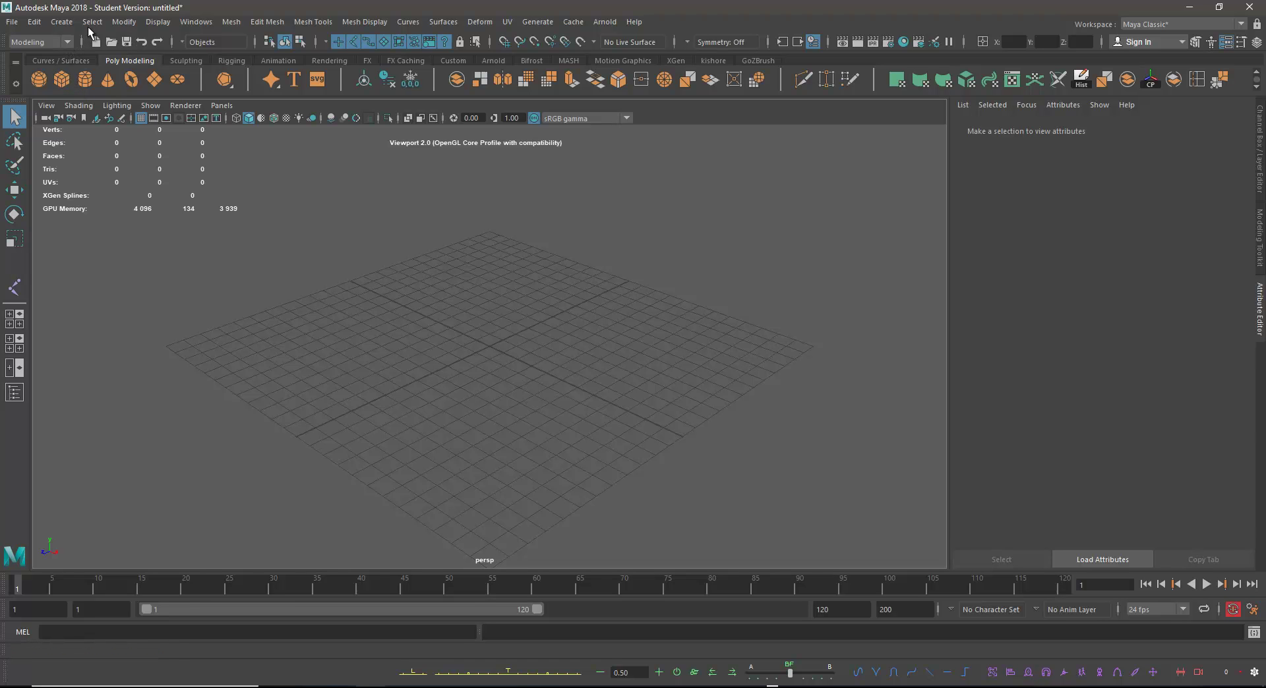
left_click(58, 21)
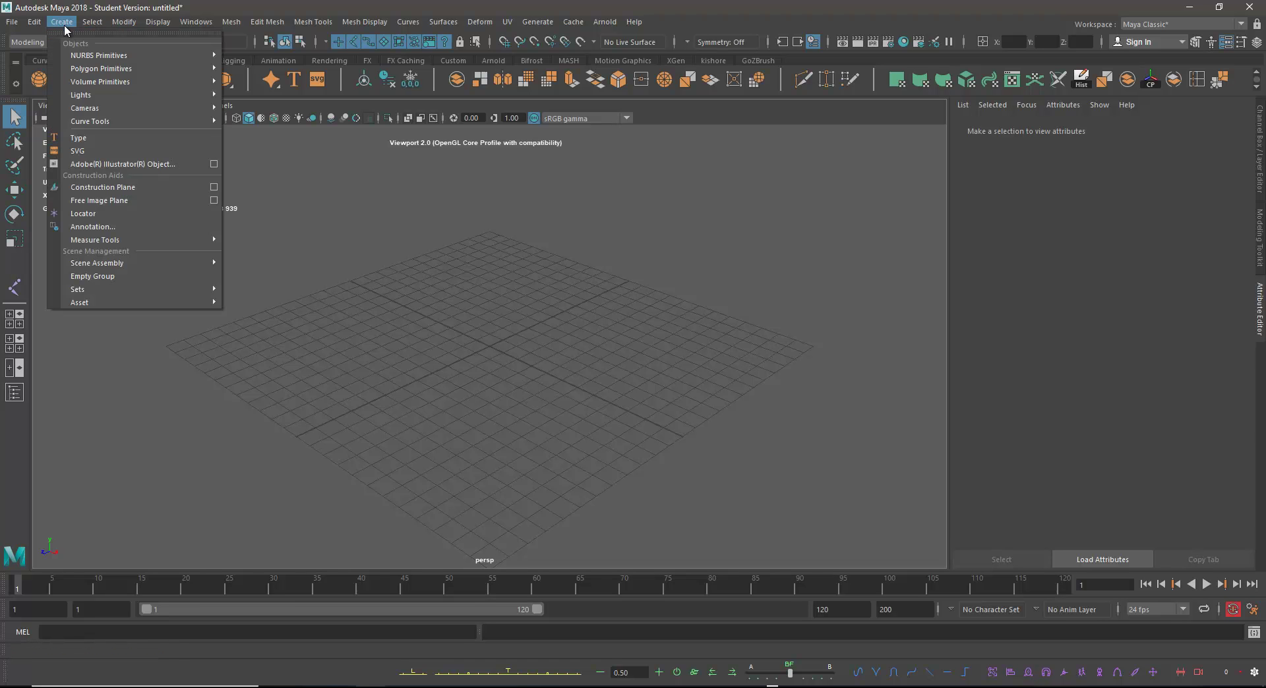
mouse_move(141, 72)
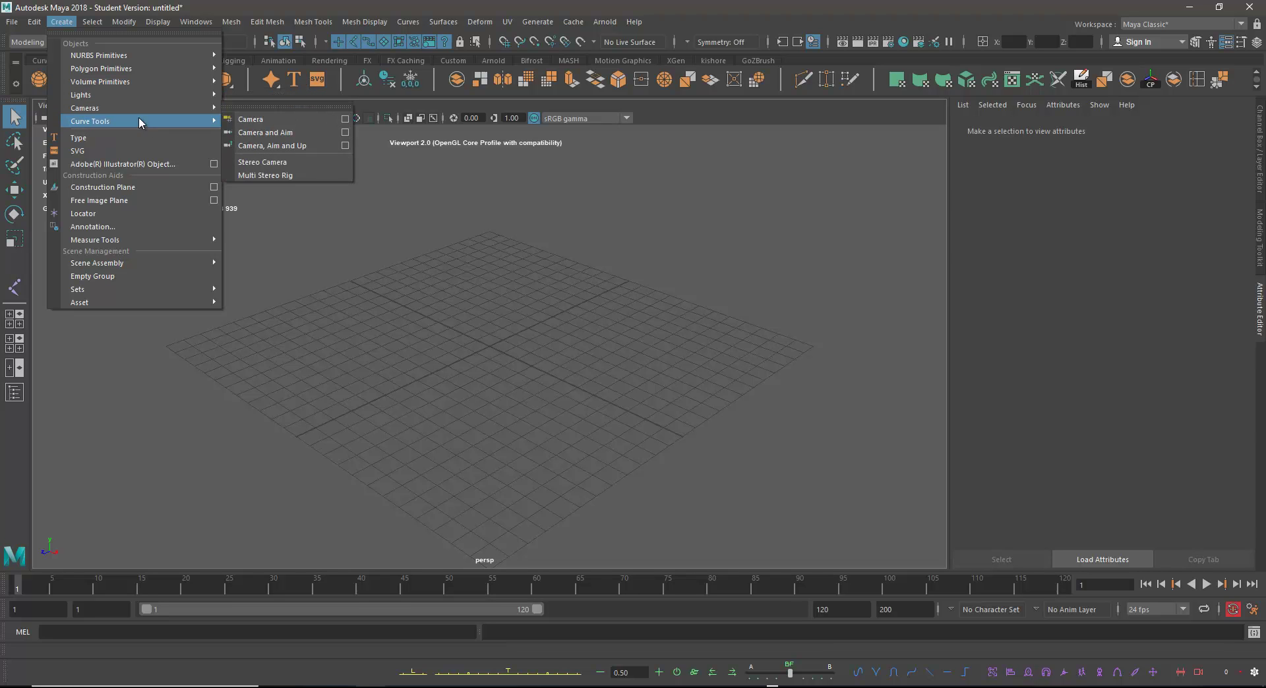
mouse_move(143, 124)
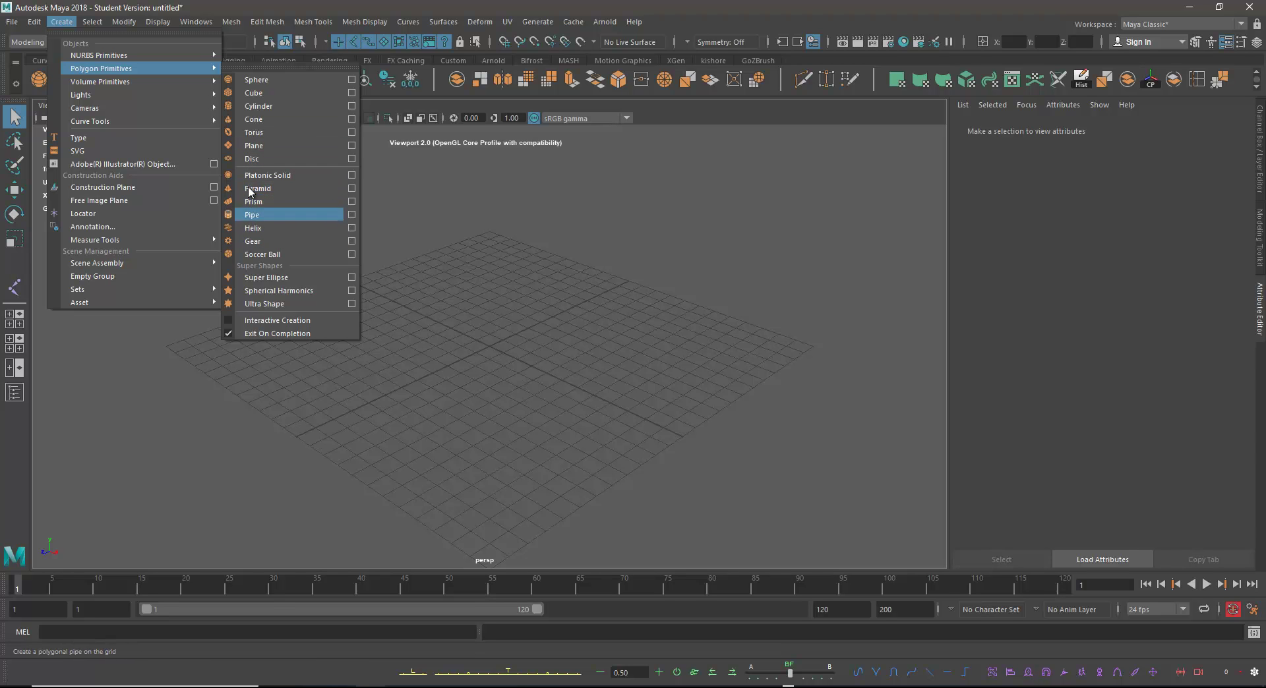
left_click(258, 79)
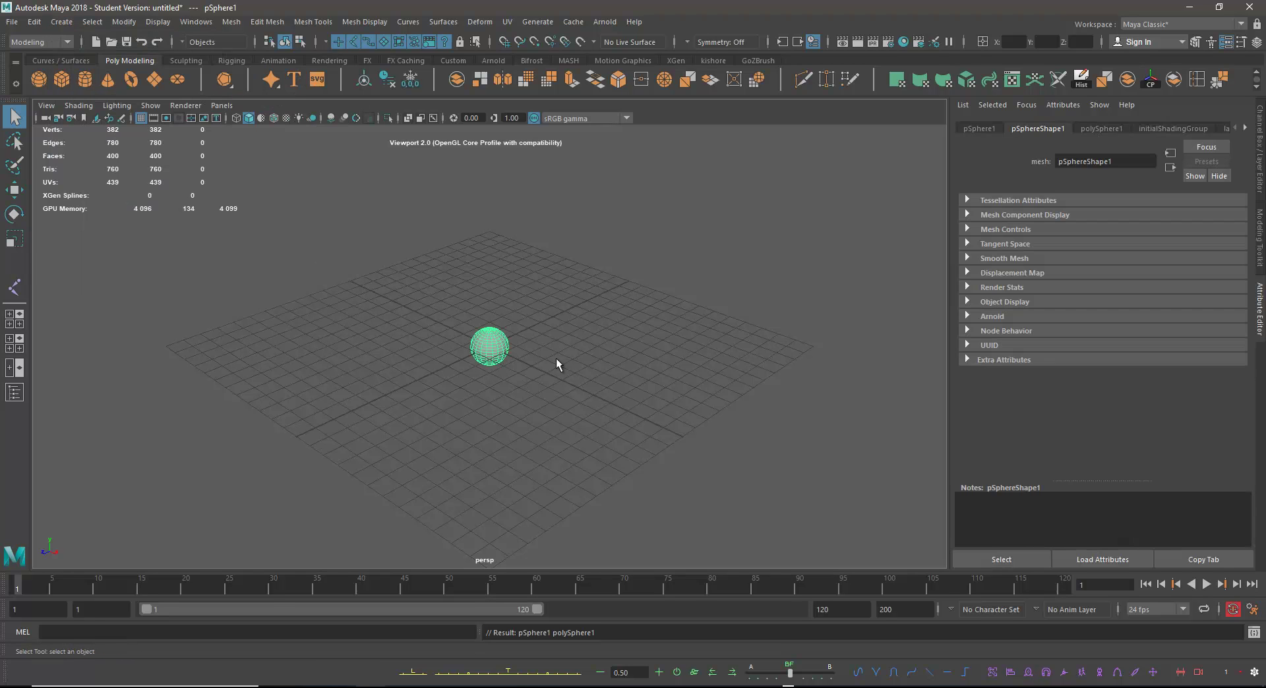
Step: Move the sphere along the ground plane away from the origin, toward the back of the grid
key("w")
left_click_drag(527, 373, 381, 390, "alt")
right_click_drag(381, 389, 548, 418, "alt")
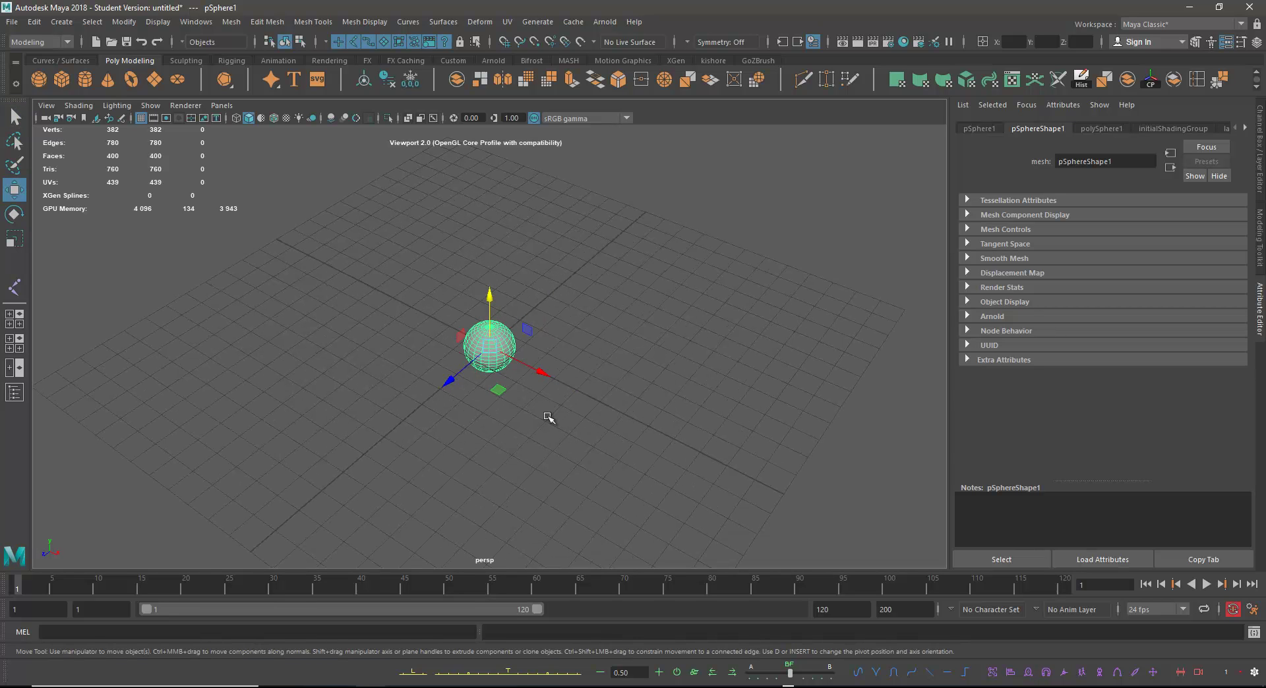
left_click_drag(496, 389, 486, 312)
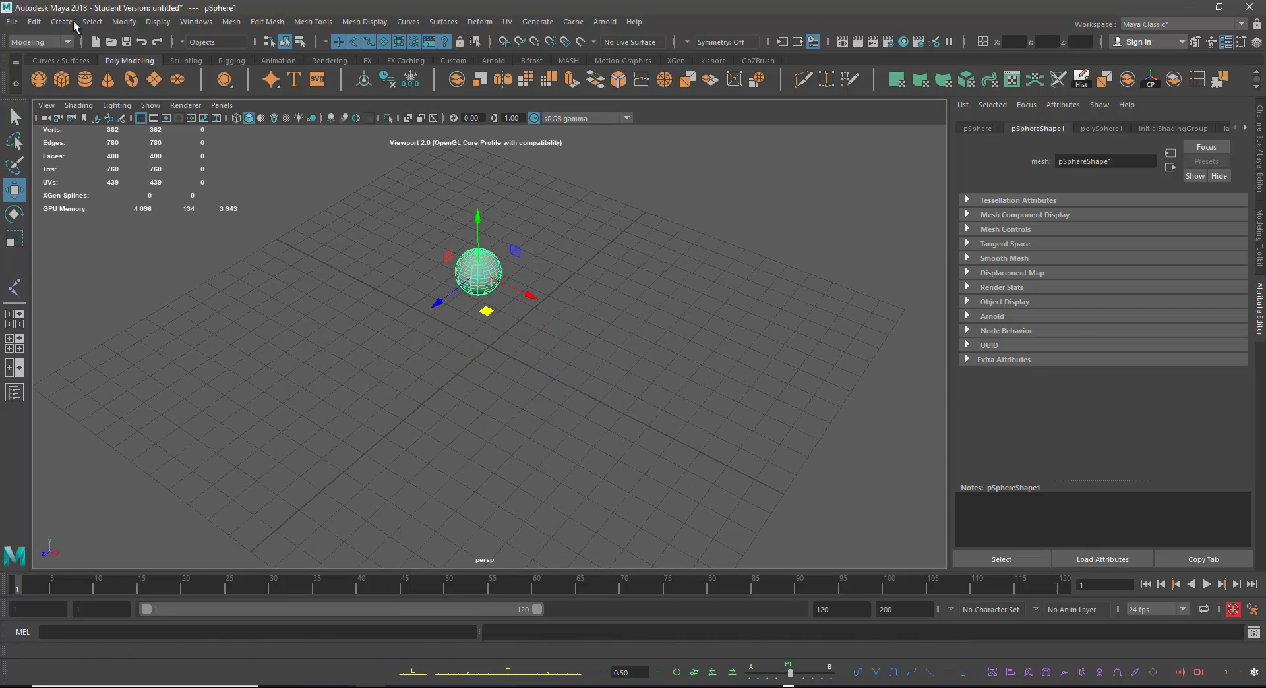
Step: Create a polygon cube at the origin, try moving it along the ground plane, and remove it again
left_click(73, 22)
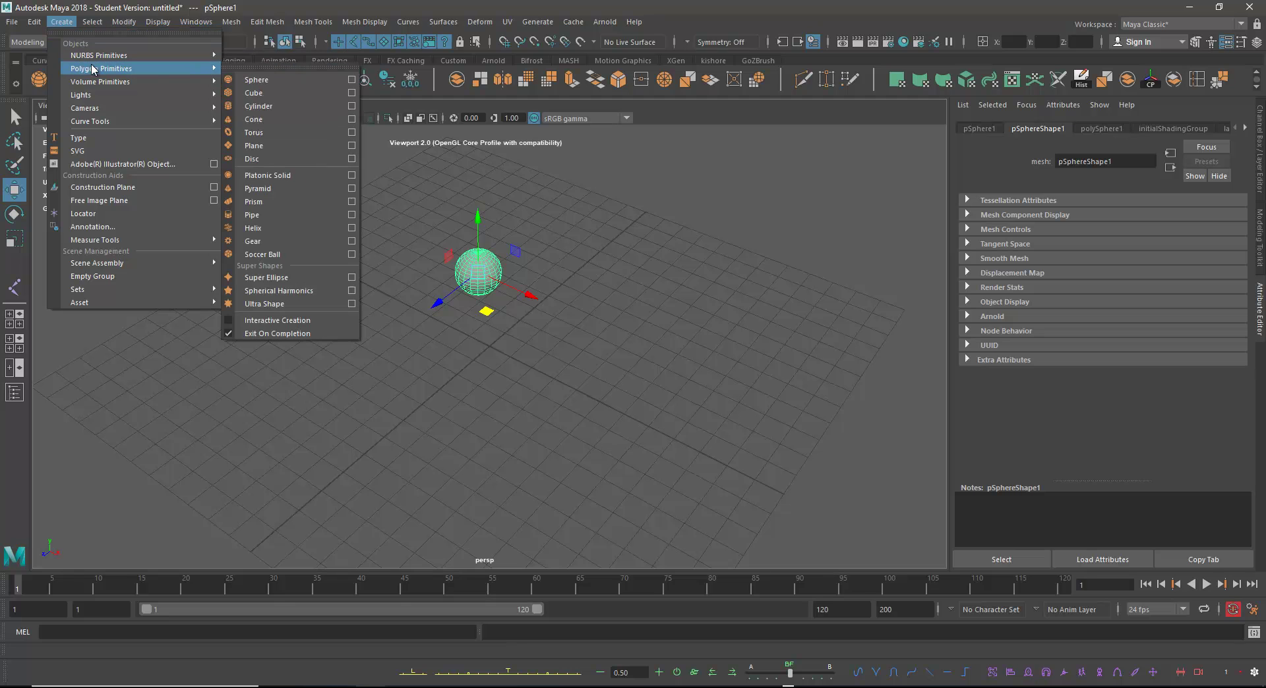
left_click(252, 93)
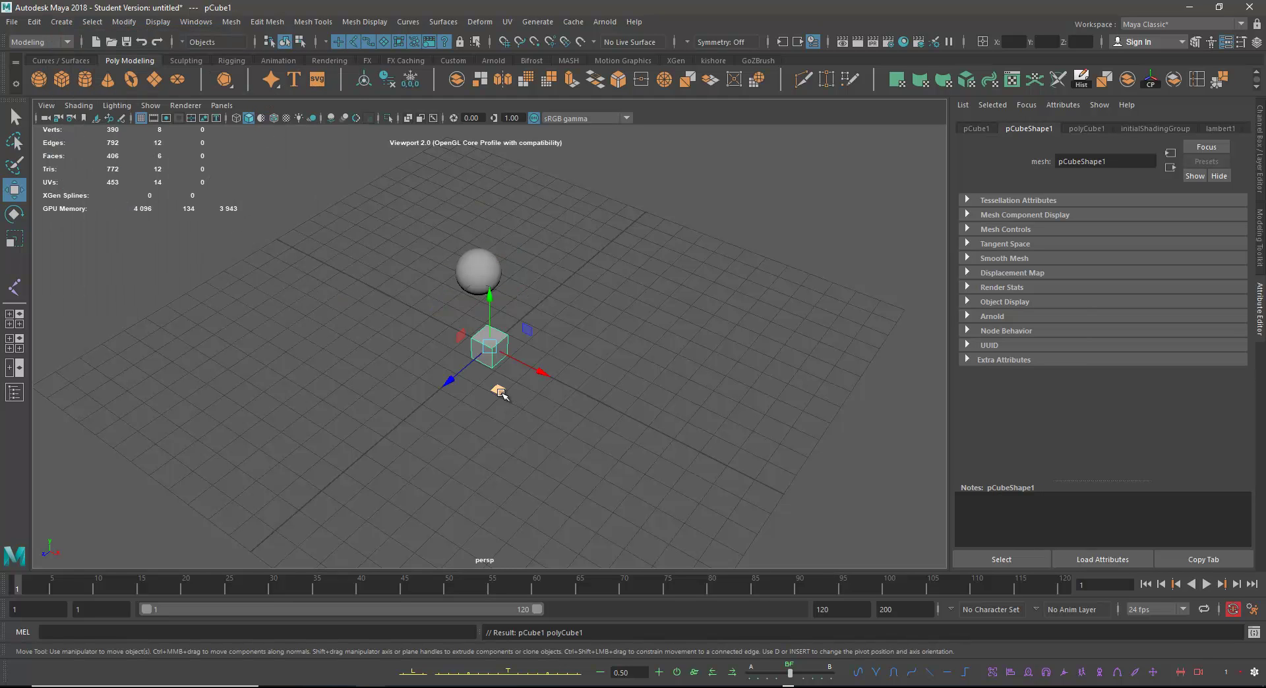
mouse_move(500, 391)
left_mouse_down()
mouse_move(545, 378)
mouse_move(502, 385)
left_mouse_up()
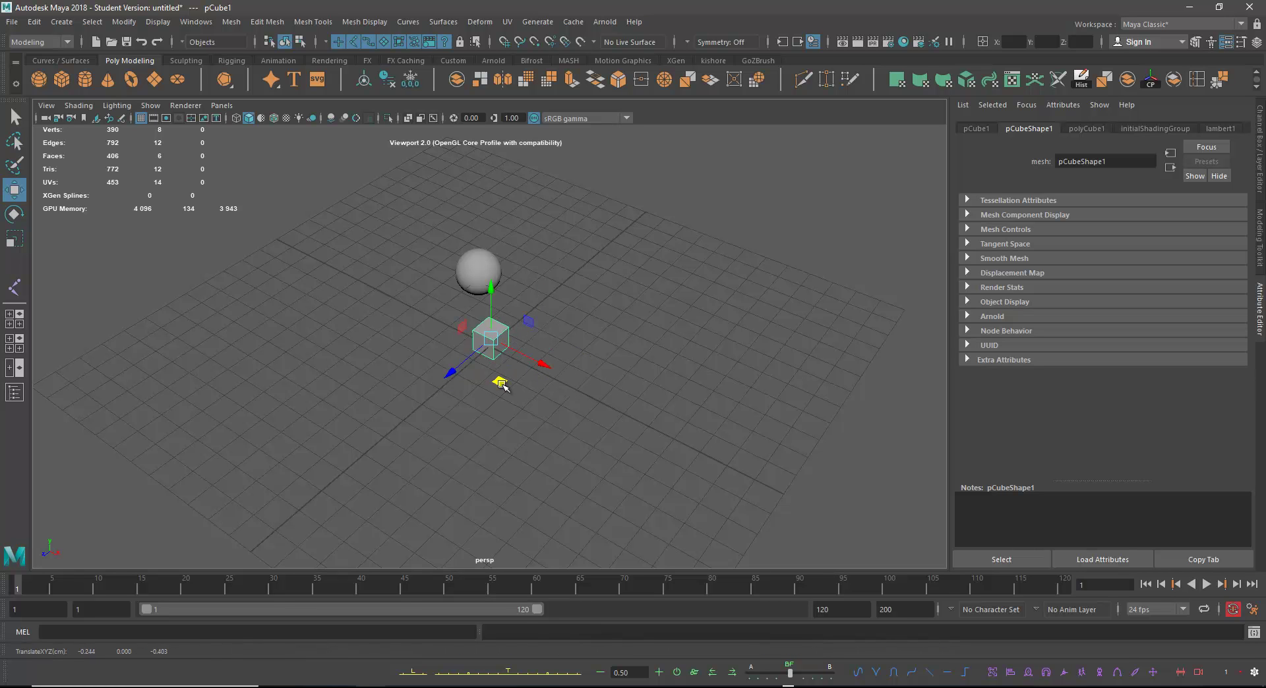
key("ctrl+z")
key("Delete")
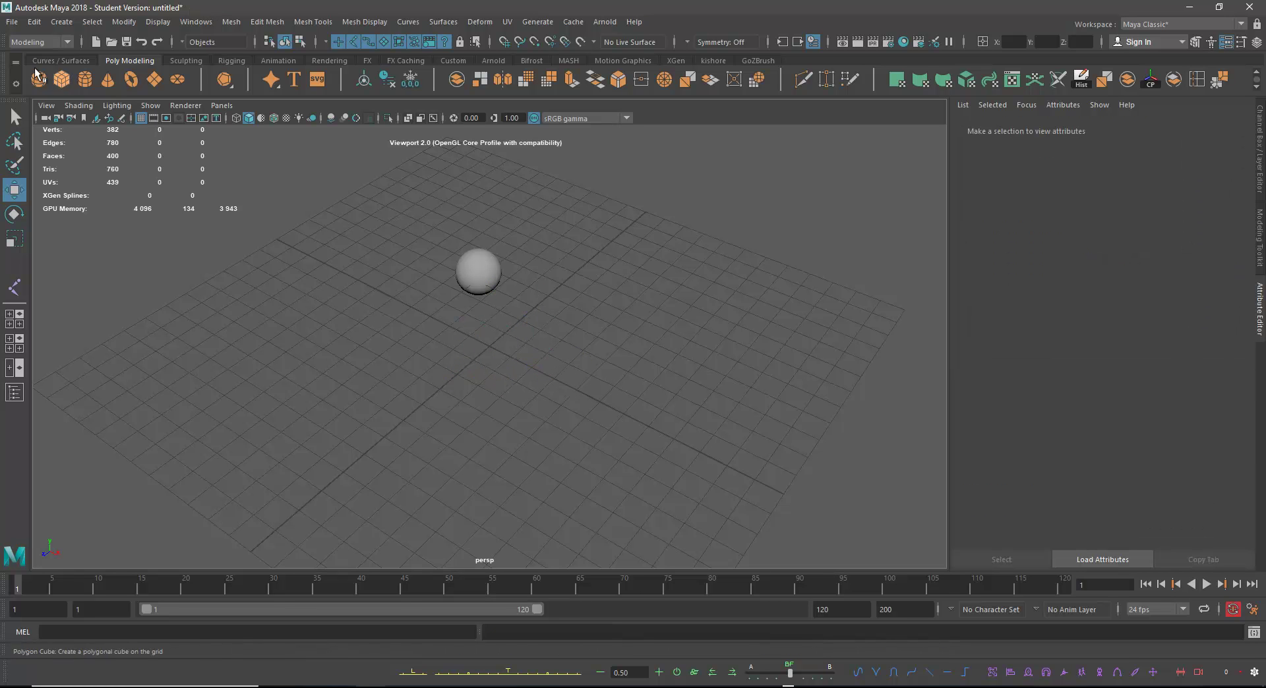
Step: Detach the Polygon Primitives list as a floating window and place it beside the sphere over the viewport
left_click(59, 23)
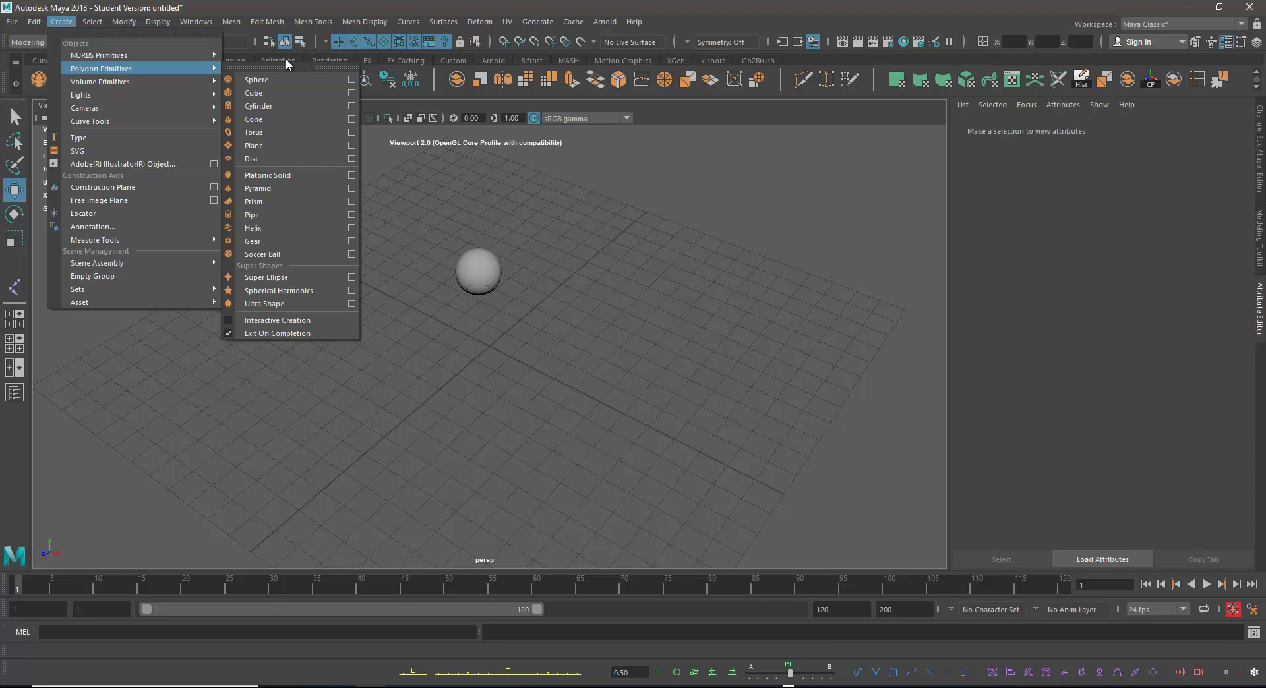
left_click(249, 66)
left_click_drag(246, 58, 204, 181)
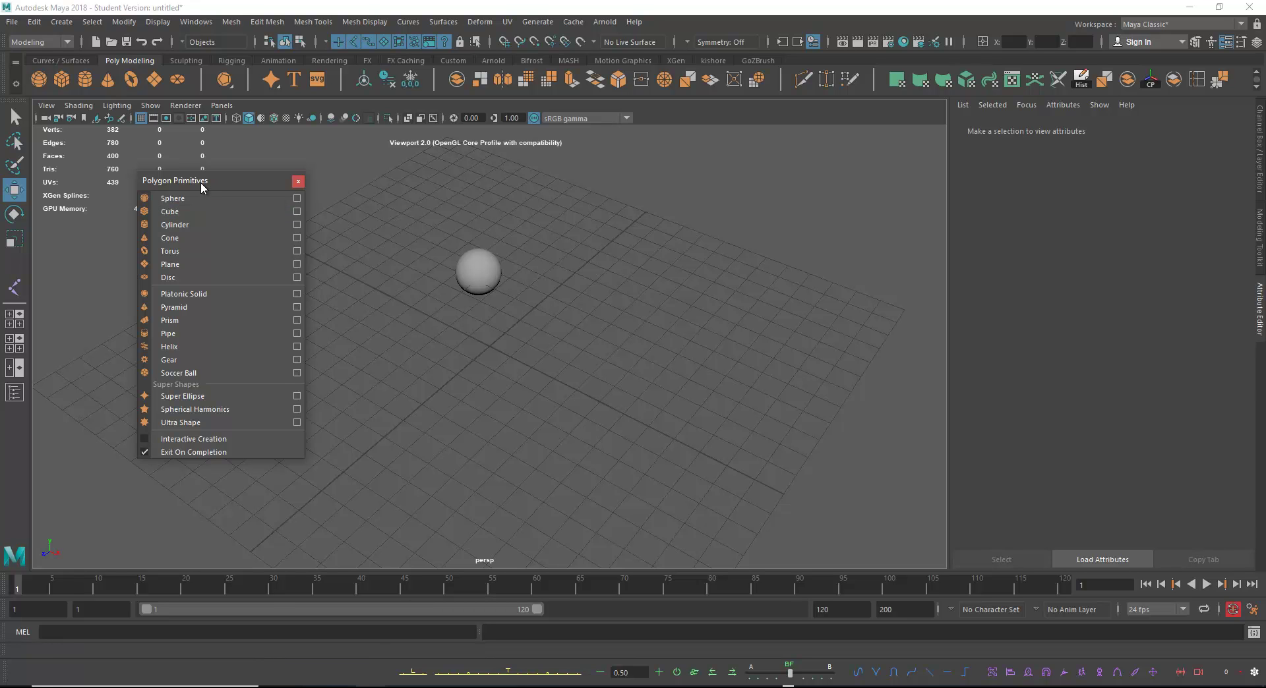
left_click_drag(200, 182, 208, 180)
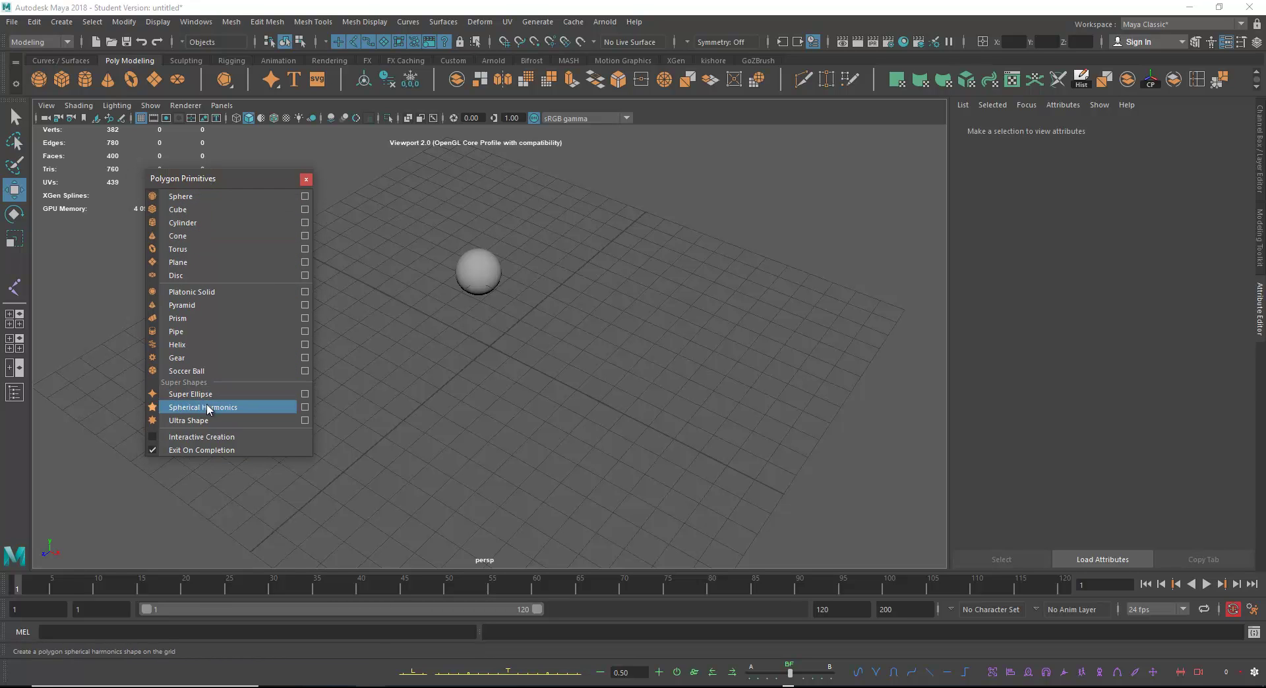
Step: Enable Interactive Creation and draw a polygon cube around the origin, setting its base on the grid and its height
left_click(151, 437)
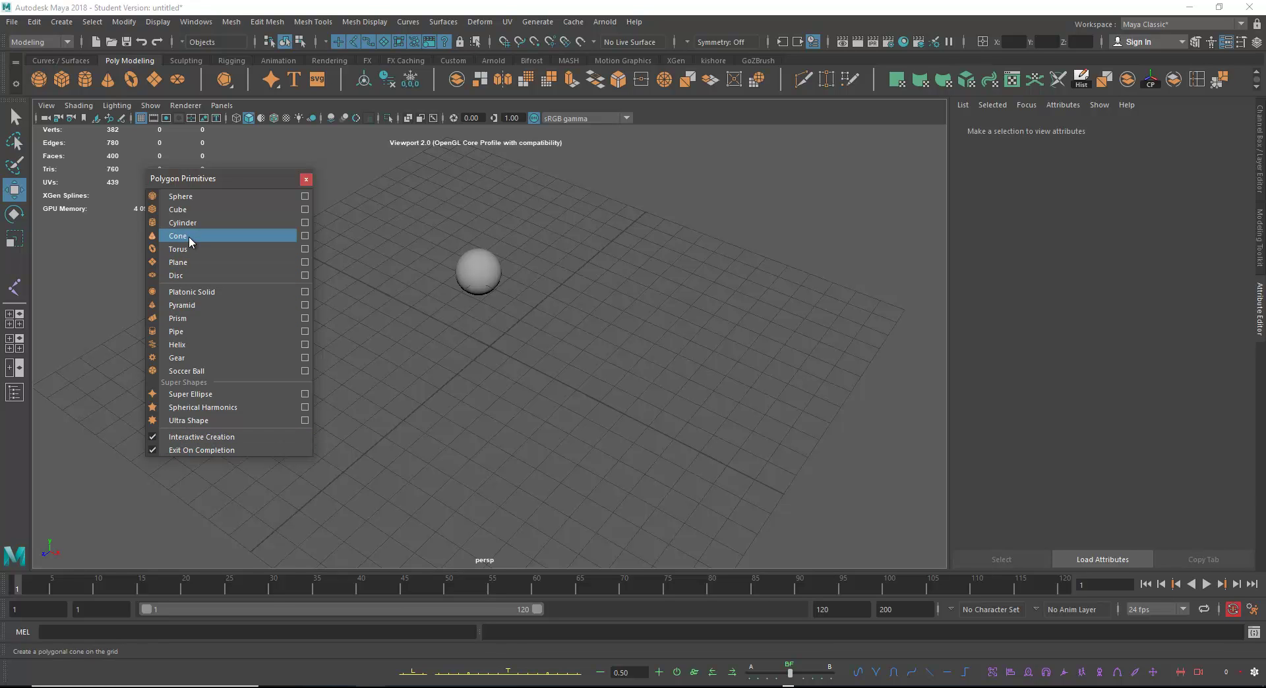
left_click(178, 209)
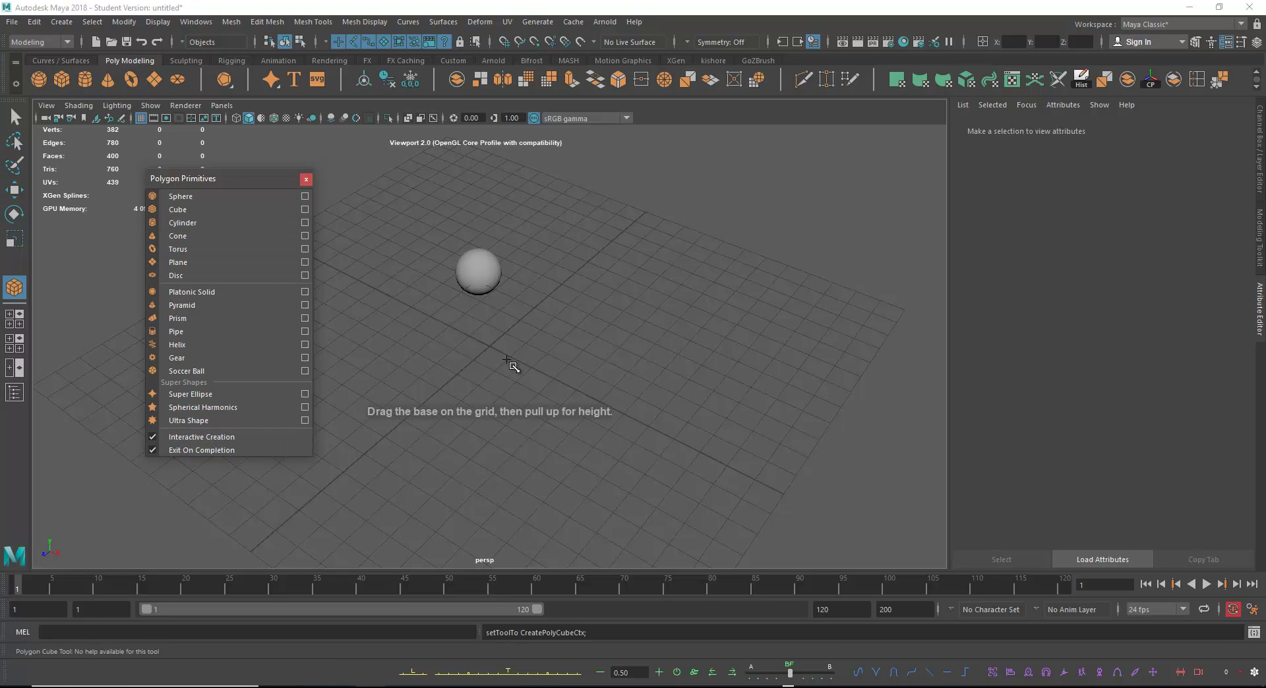
left_click_drag(486, 322, 502, 378)
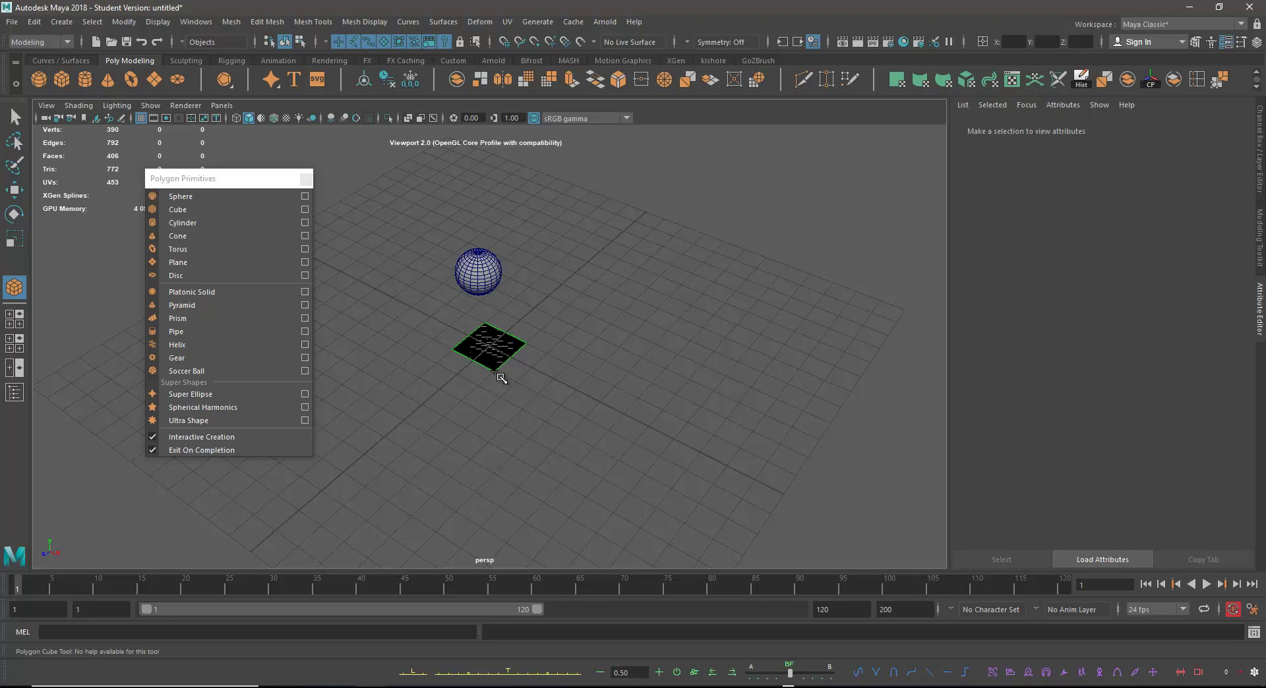
left_click_drag(501, 377, 478, 298)
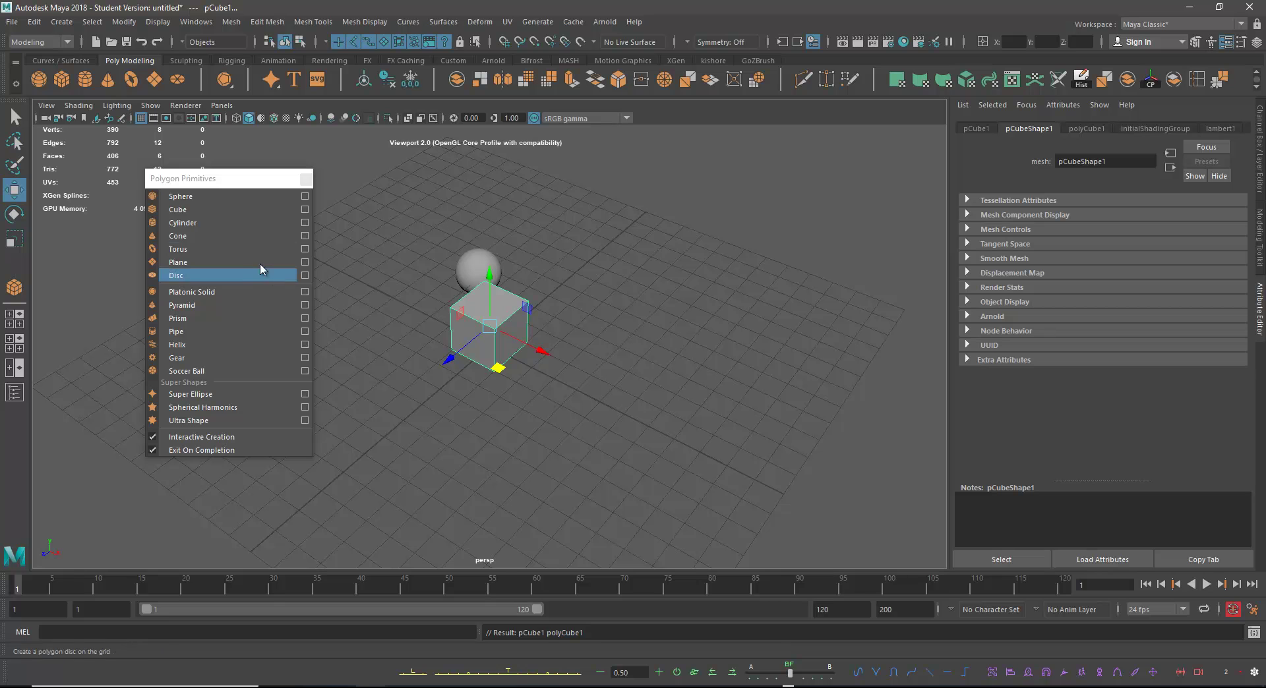
Step: Interactively draw a second, larger polygon sphere on the grid beside the cube
left_click(203, 200)
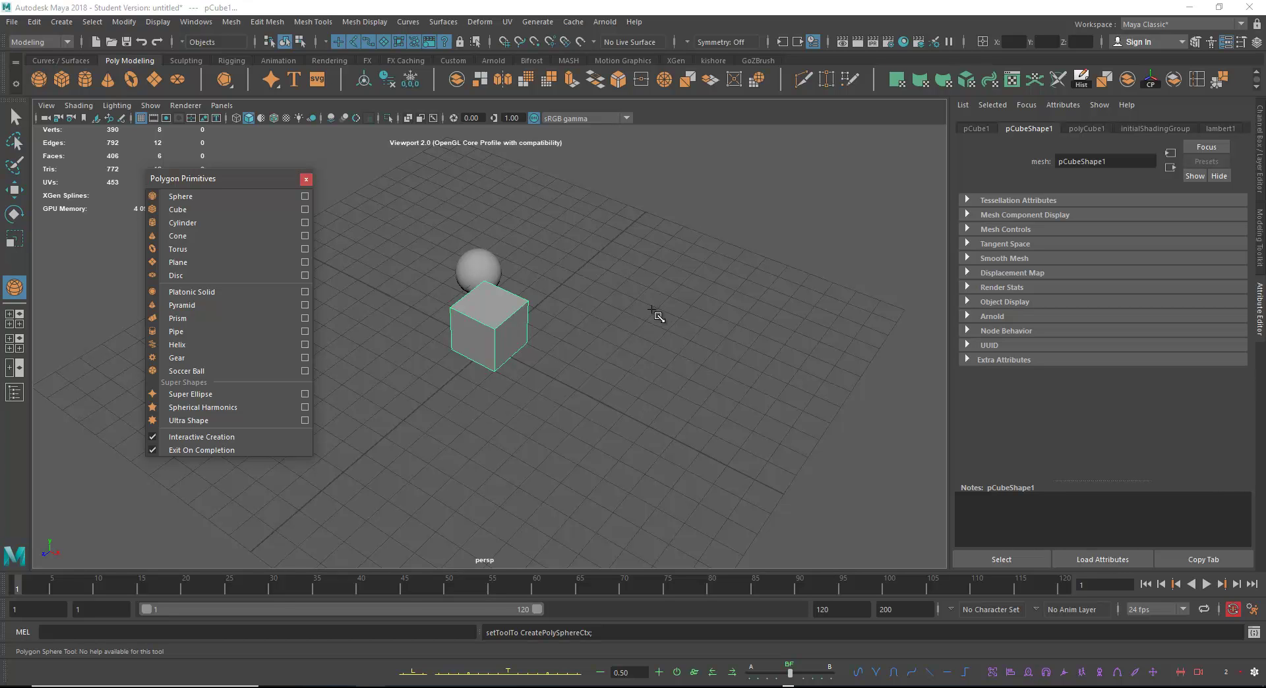
left_click_drag(653, 311, 669, 405)
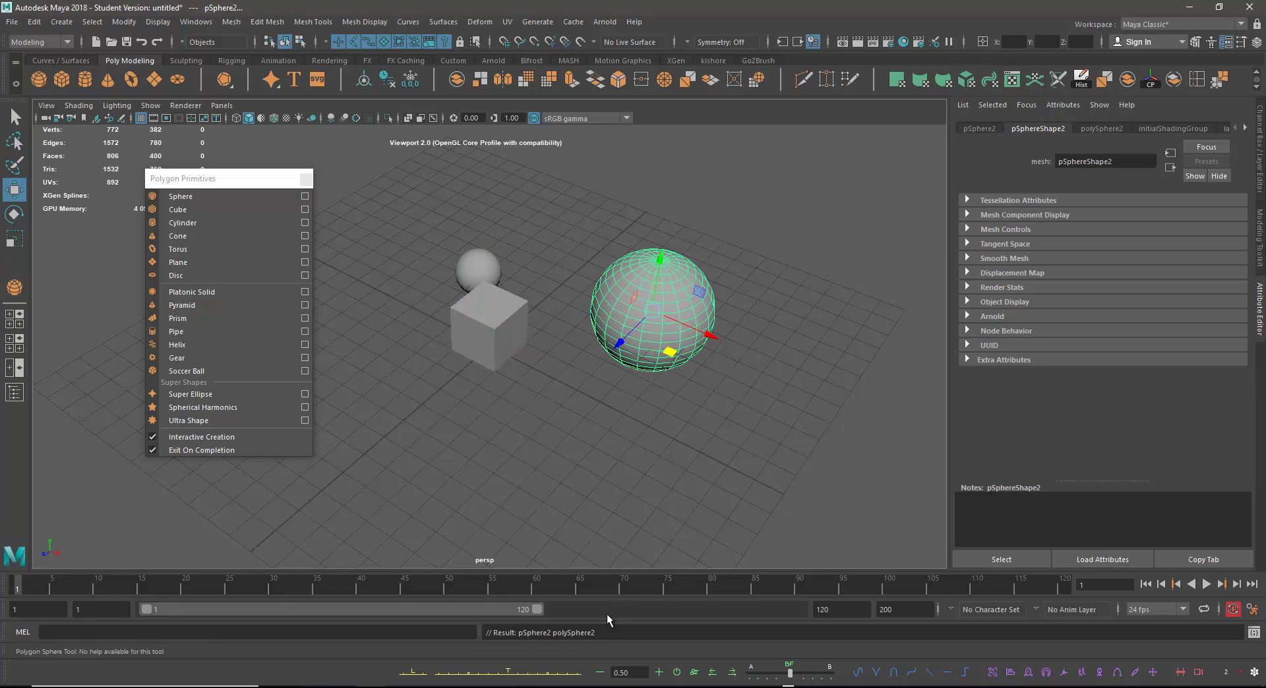
Step: Interactively draw a polygon torus on the grid in front of the large sphere, setting its overall radius and section radius
left_click(185, 251)
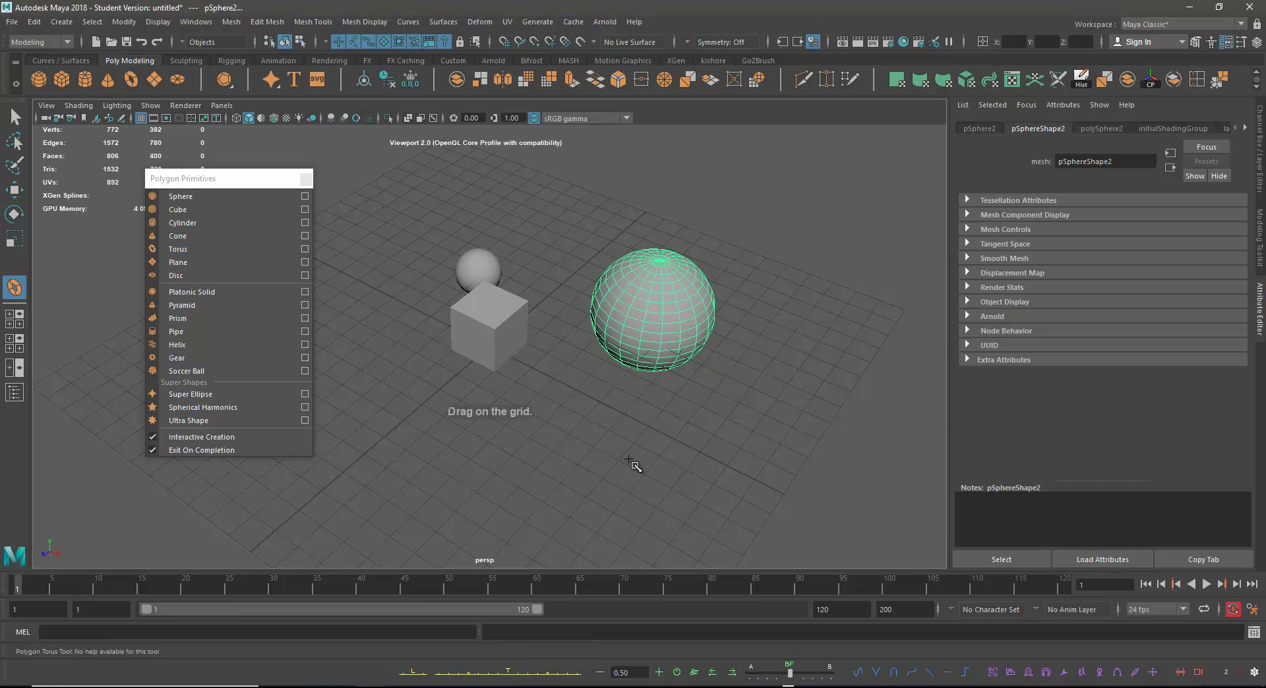
left_click_drag(628, 460, 643, 541)
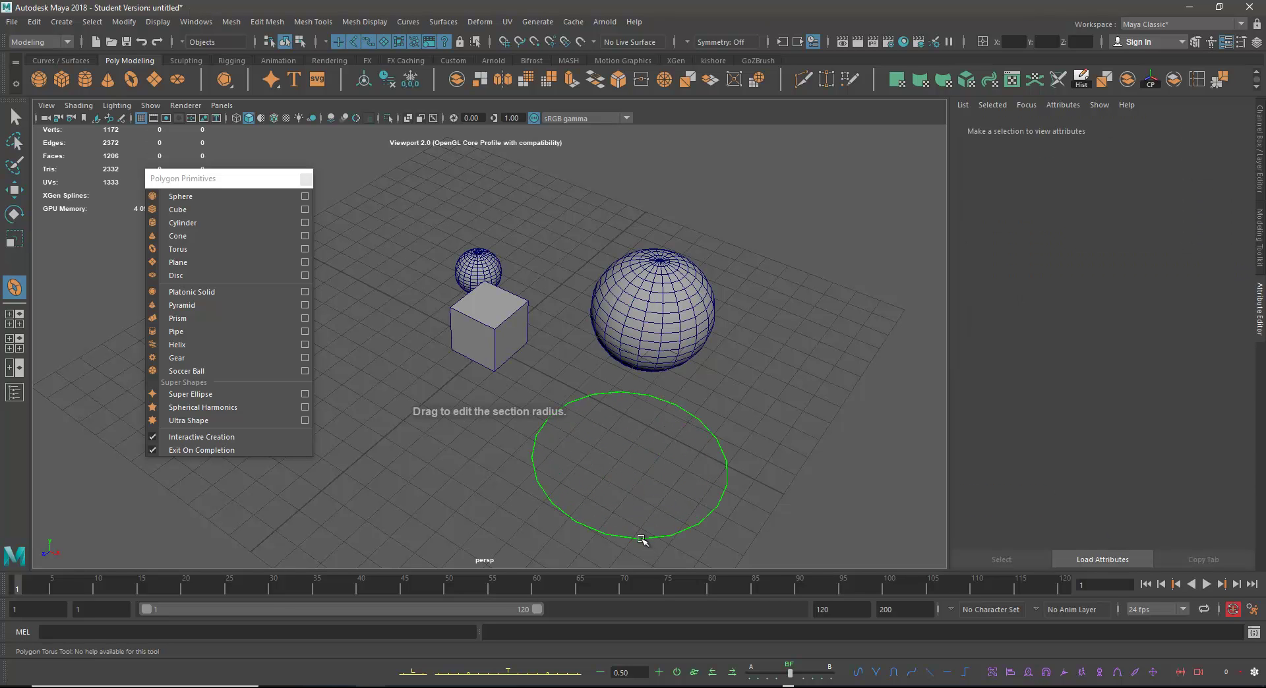
left_click_drag(622, 521, 646, 494)
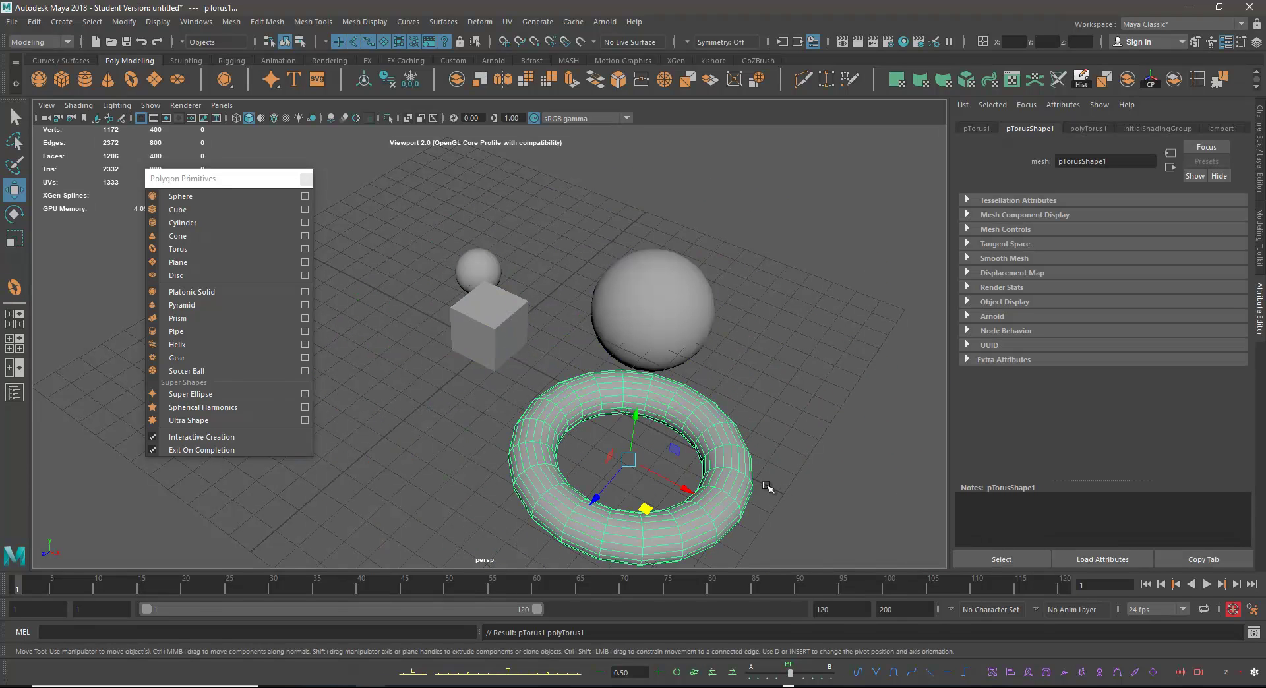
Step: Turn off Interactive Creation and move the cube away from the origin along the negative X axis
left_click(152, 439)
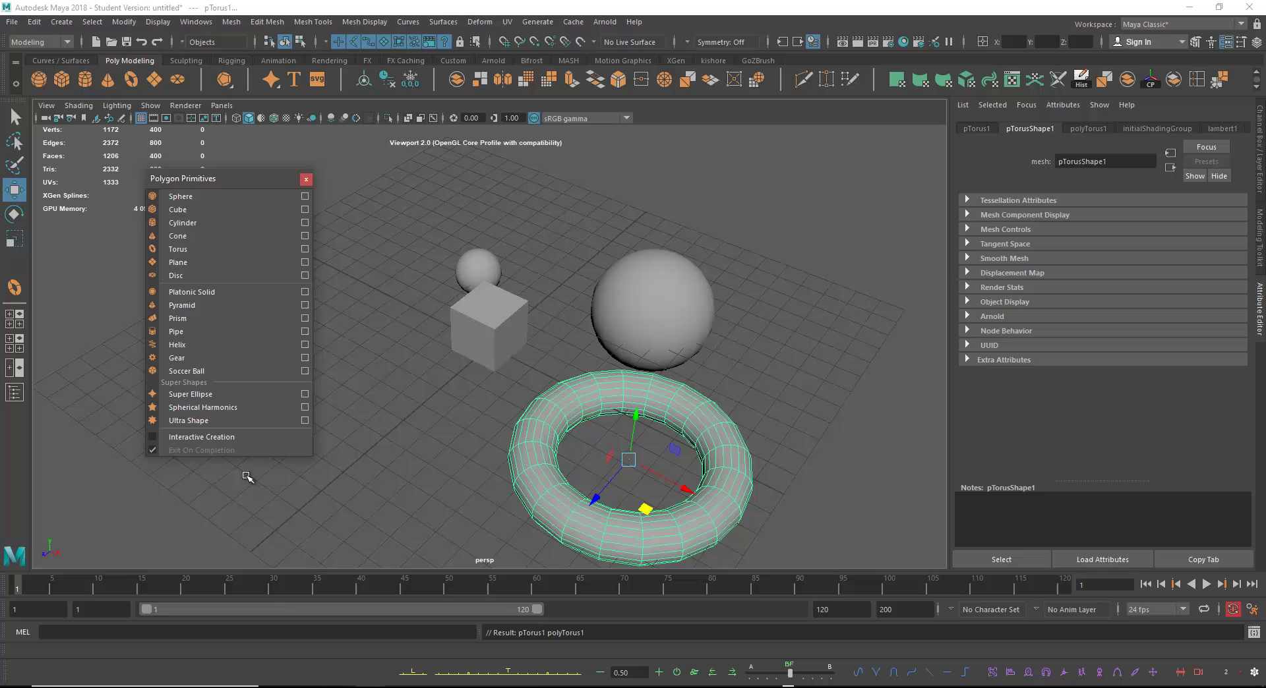
left_click(483, 346)
left_click_drag(546, 360, 367, 273)
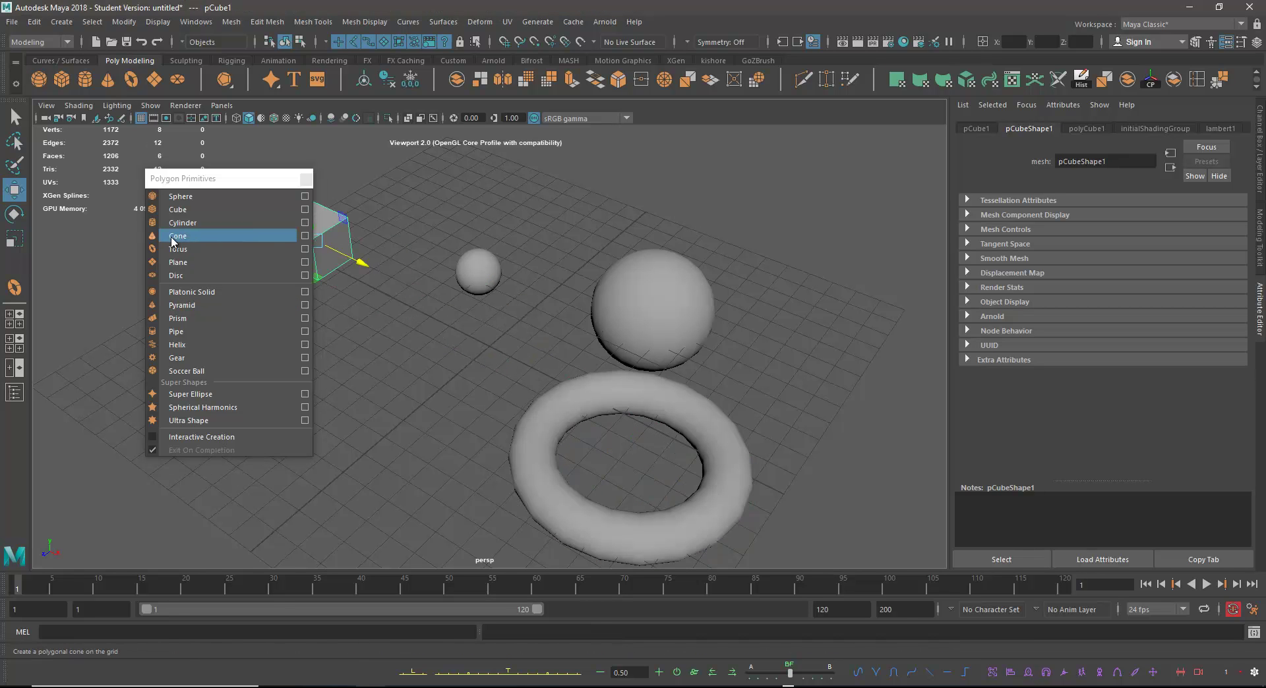
Step: Create a default polygon cylinder at the origin and close the detached Polygon Primitives list
left_click(205, 224)
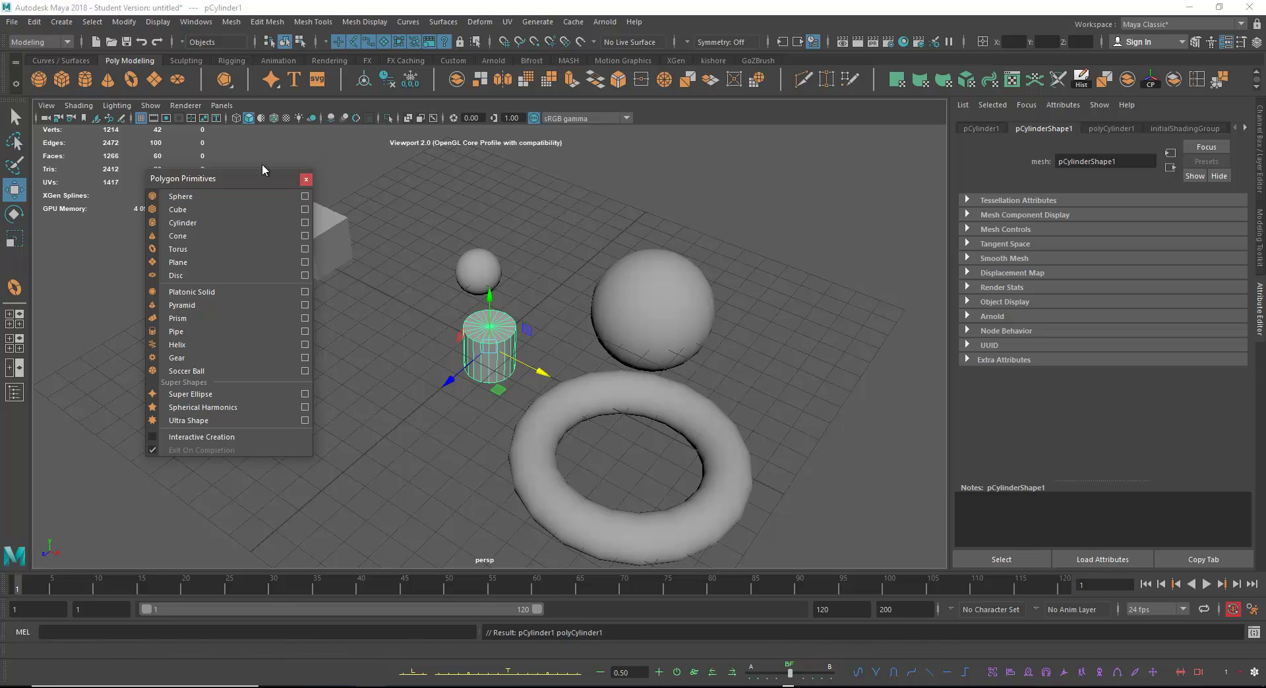
left_click(307, 180)
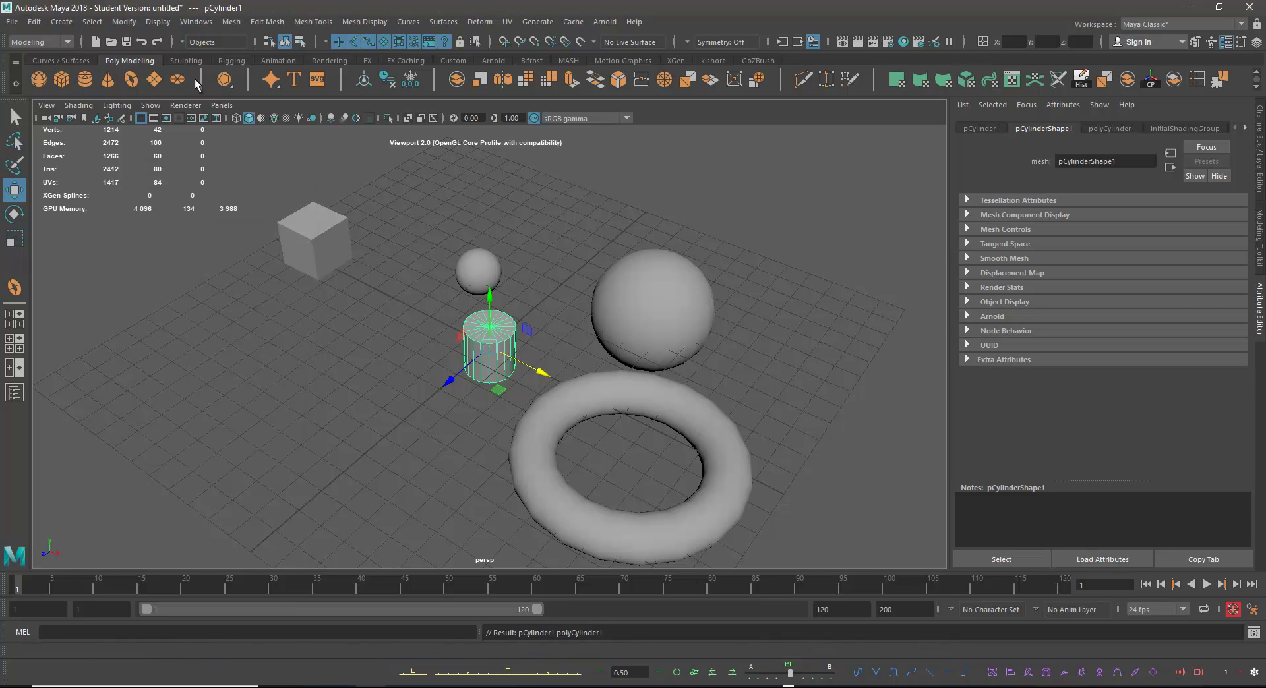
Step: Examine the primitive categories in the Create menu and the same creation commands offered in the hotbox
left_click(62, 22)
mouse_move(99, 68)
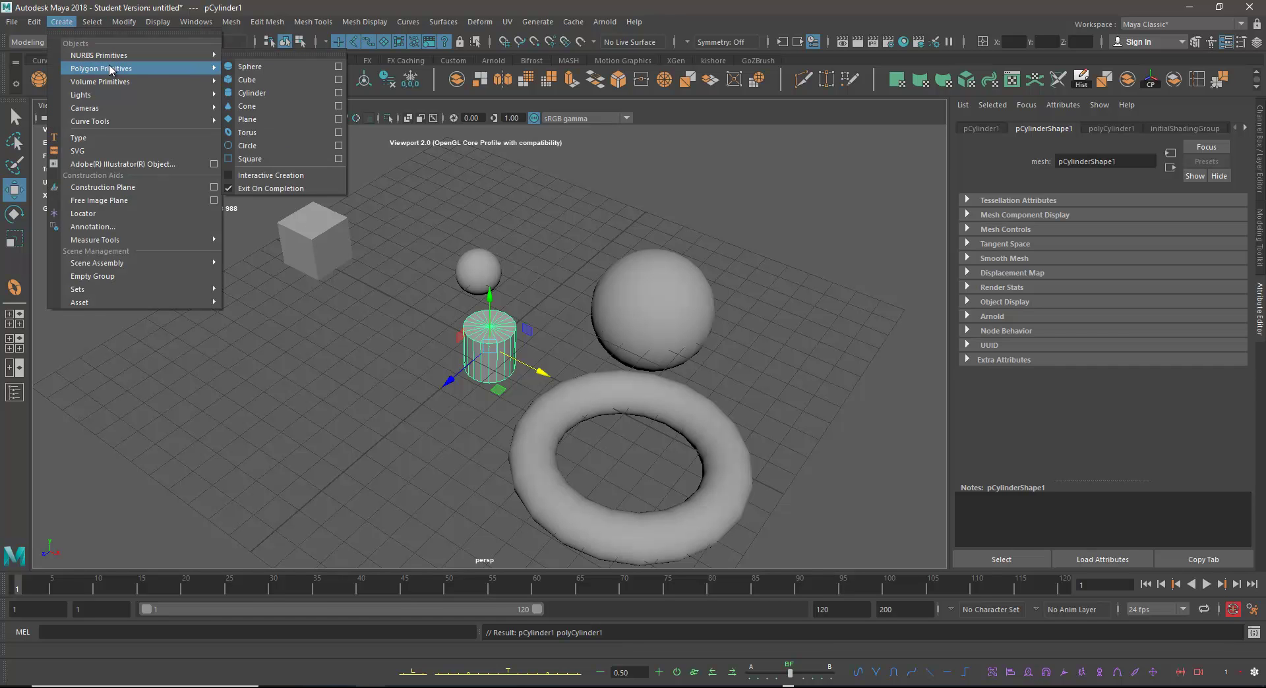
left_click(434, 277)
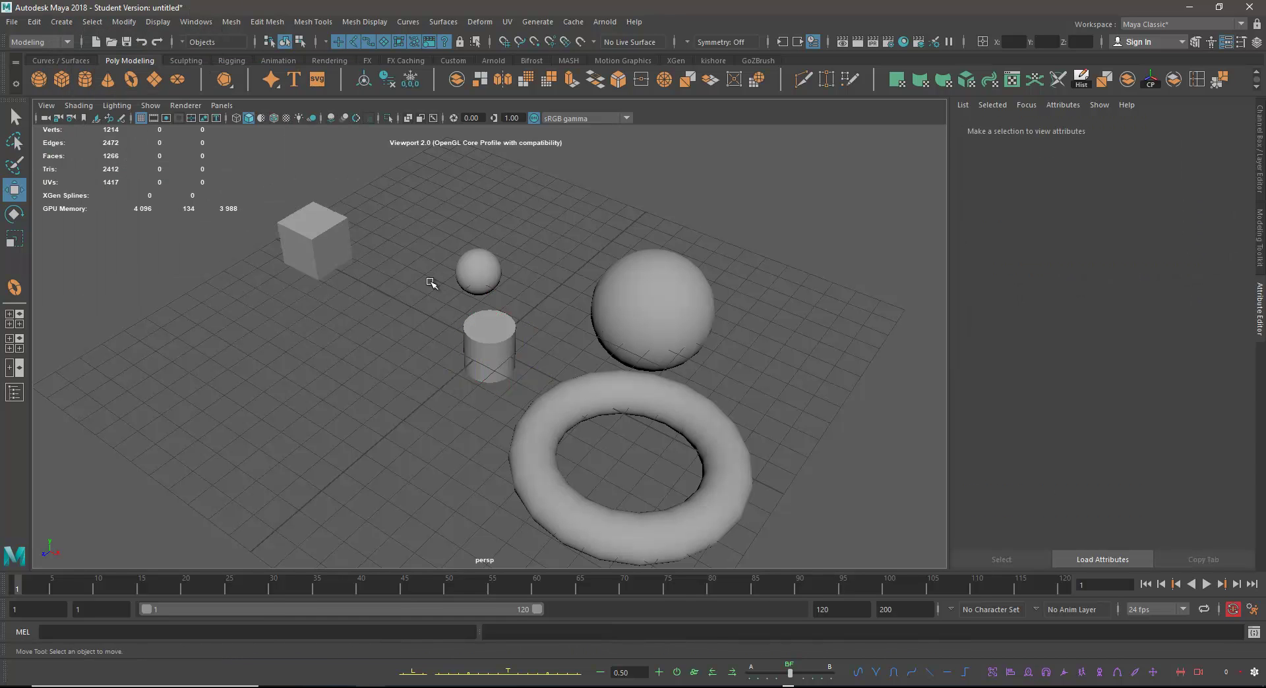
key("space")
left_click(432, 285)
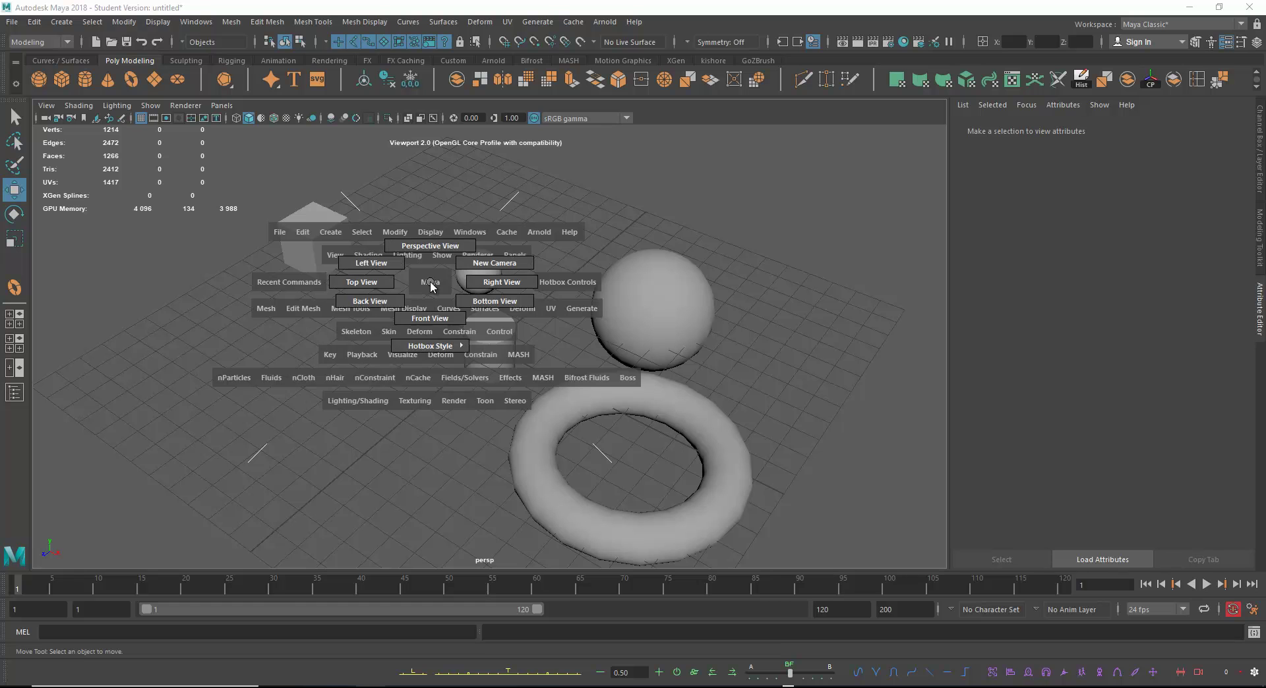
left_click(330, 232)
mouse_move(386, 282)
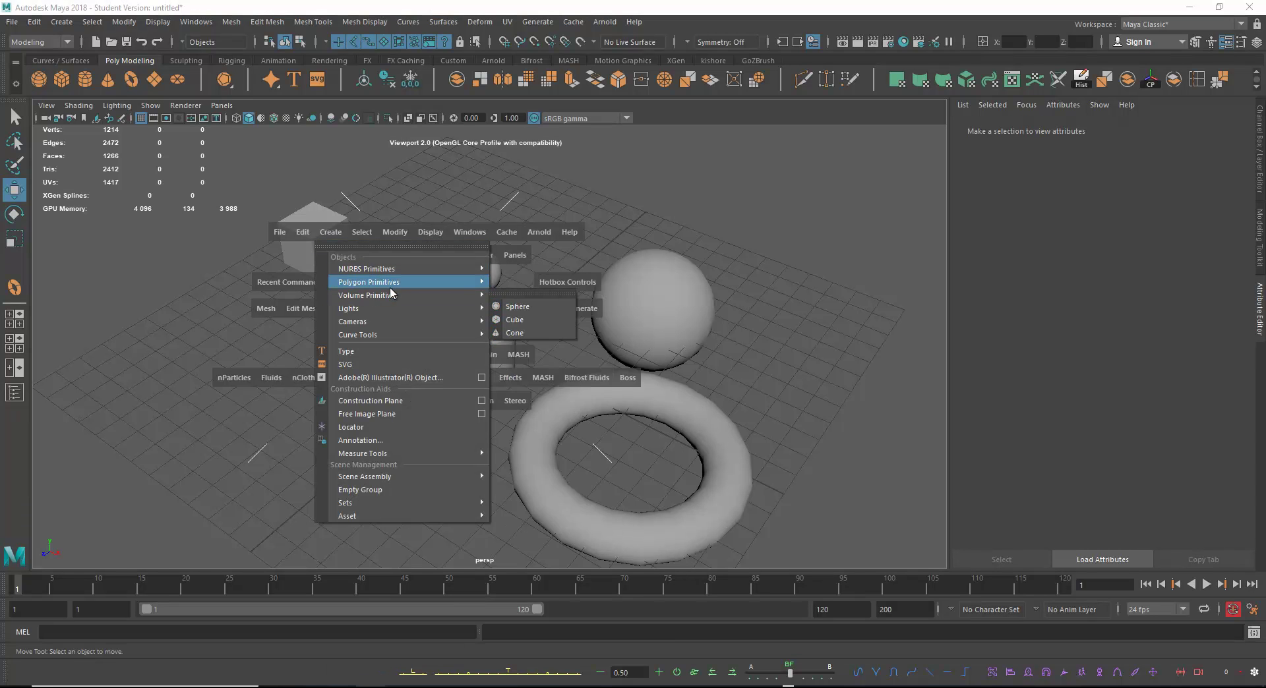
key("Escape")
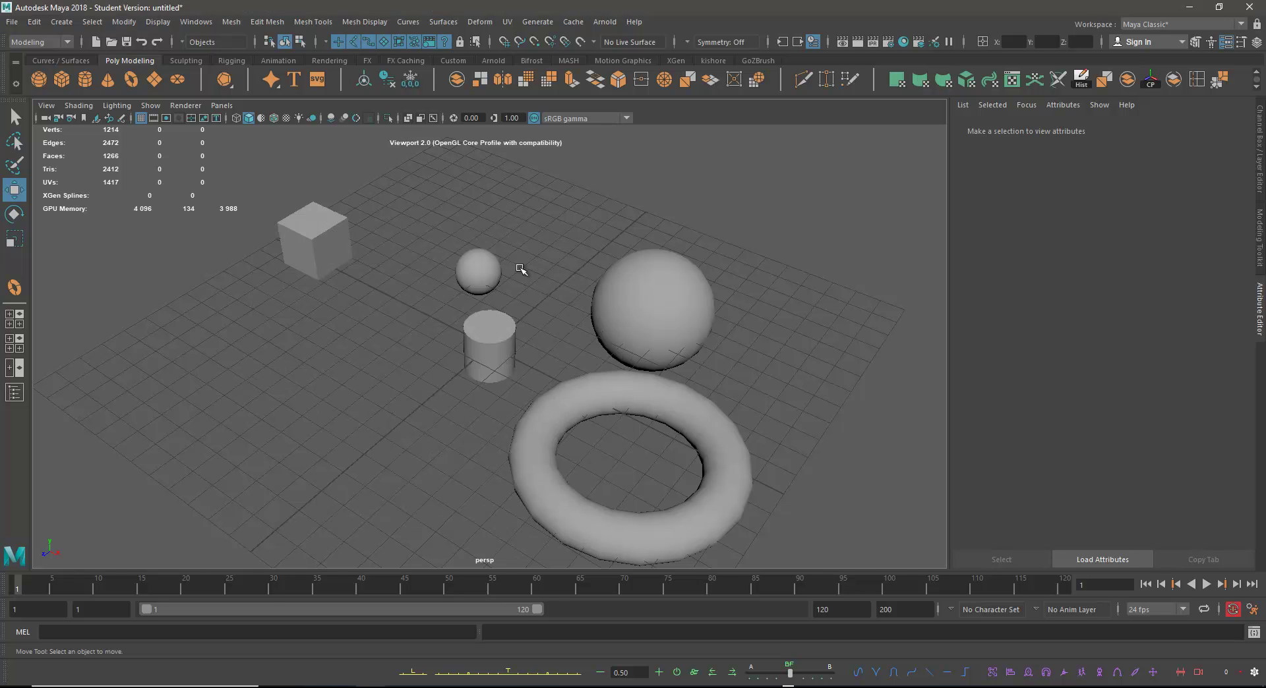
Step: Move the cube across the ground plane to about X -7.67 and Z 2.03
scroll(412, 330, "up", 2)
scroll(488, 379, "down", 4)
left_click(488, 376)
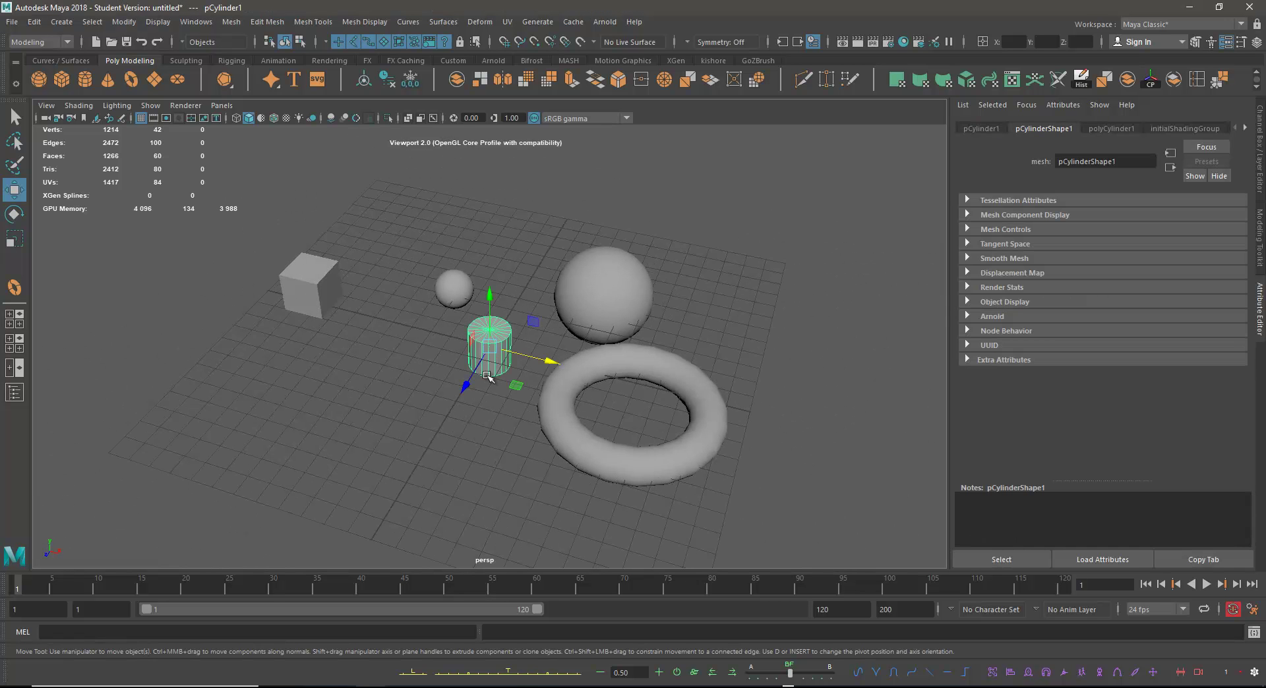
left_click(326, 294)
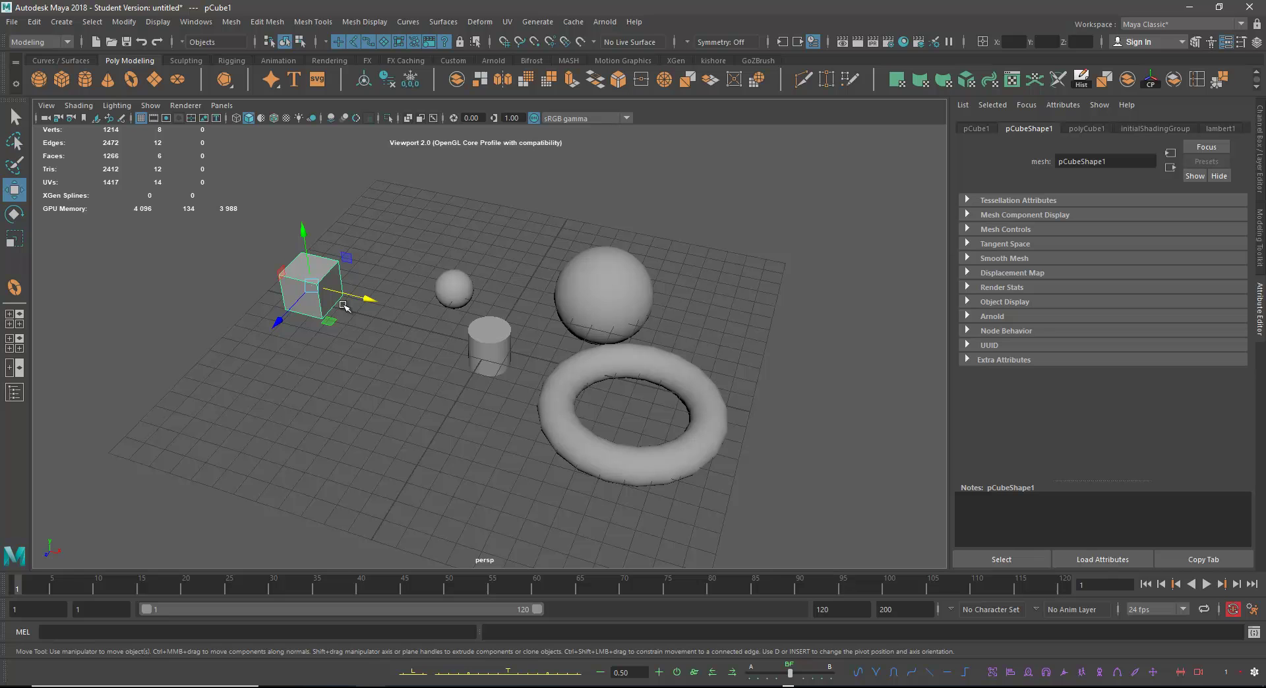
left_click_drag(324, 319, 335, 354)
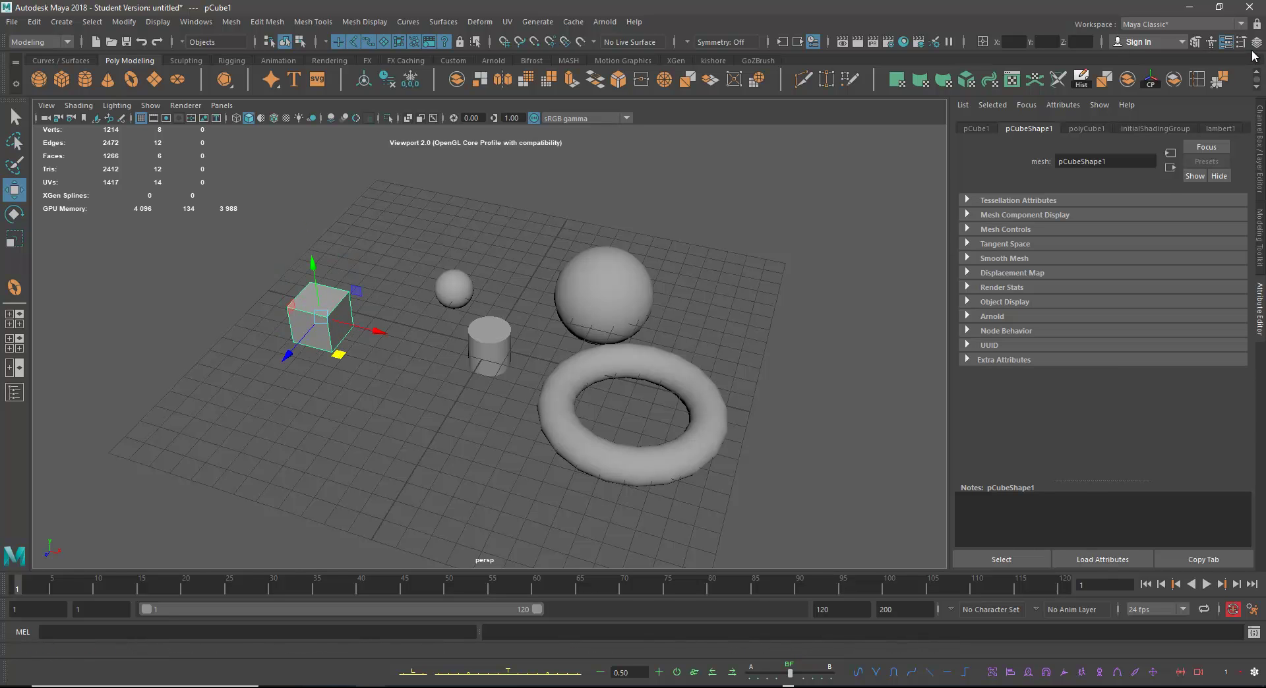
Step: Show the cube's creation inputs in the Channel Box and set its width to 2.764 and height to 3.766
left_click(1256, 41)
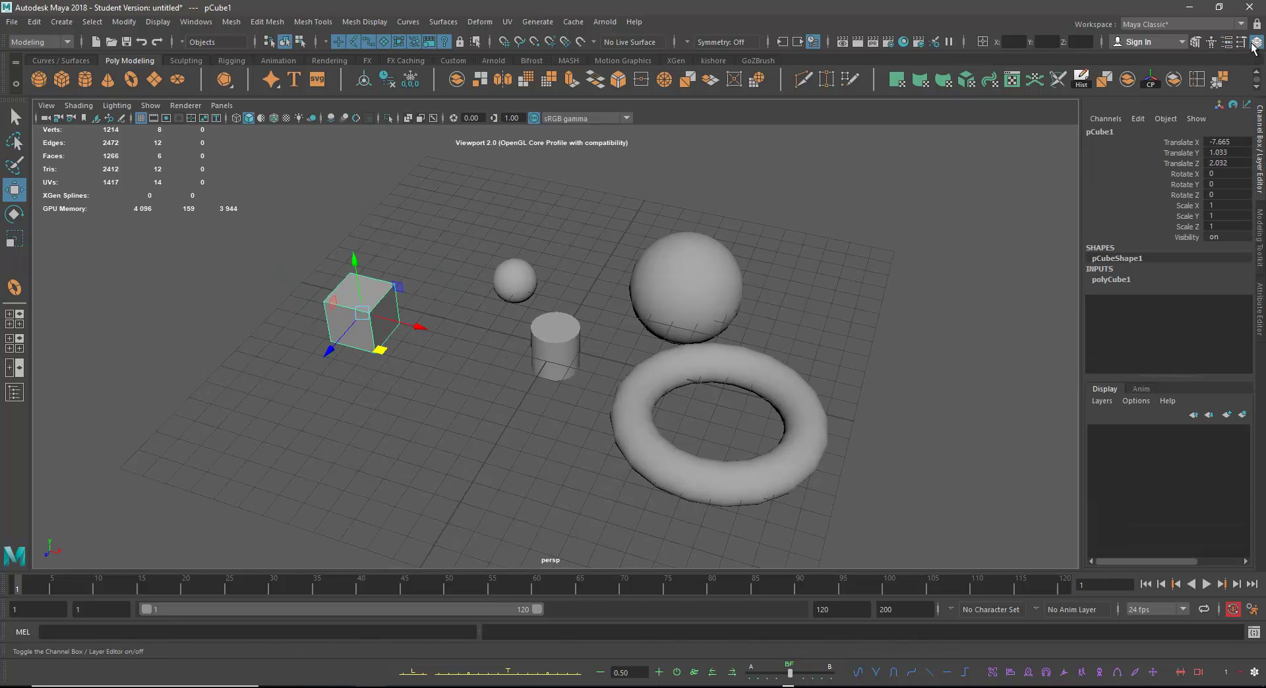
left_click(1113, 279)
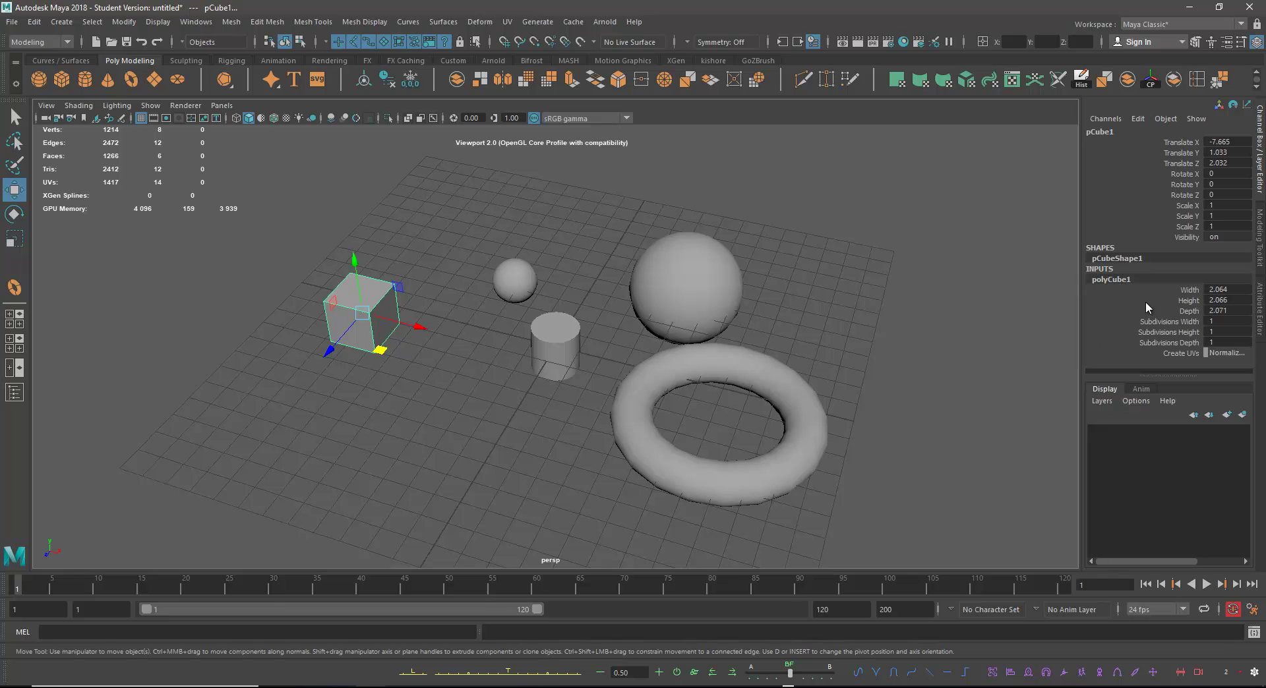
left_click(1193, 293)
middle_click_drag(910, 299, 933, 312)
left_click(1189, 300)
left_click(1186, 314)
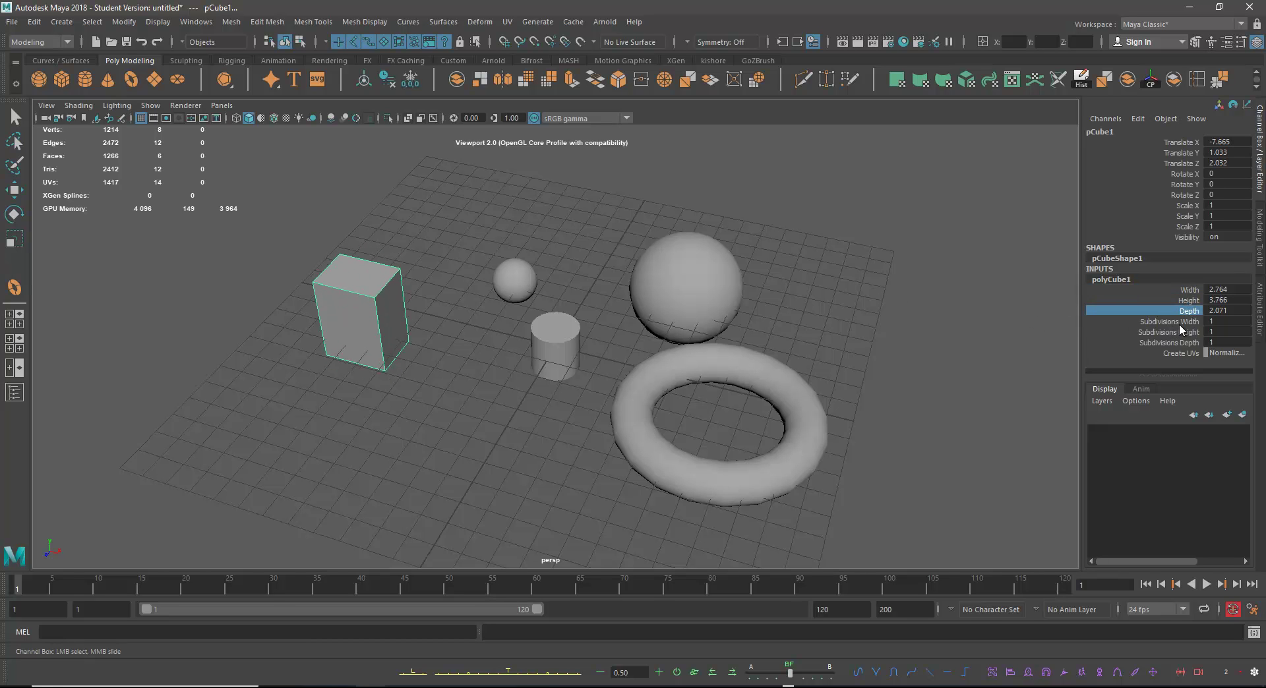
Step: Set the cube's subdivisions to 4 in width, 4 in height and 2 in depth
scroll(666, 323, "up", 5)
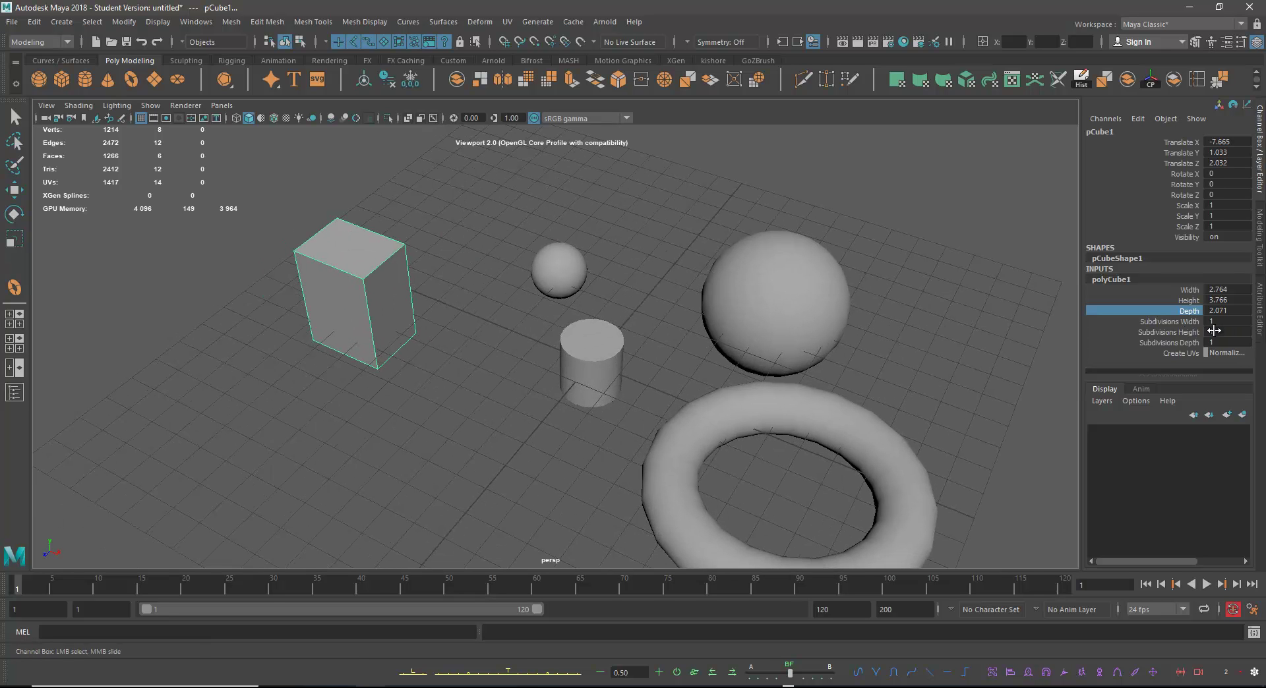
mouse_move(506, 345)
left_mouse_down("alt")
mouse_move(466, 291)
mouse_move(507, 365)
left_mouse_up("alt")
left_click(1183, 321)
middle_click_drag(828, 329, 843, 328)
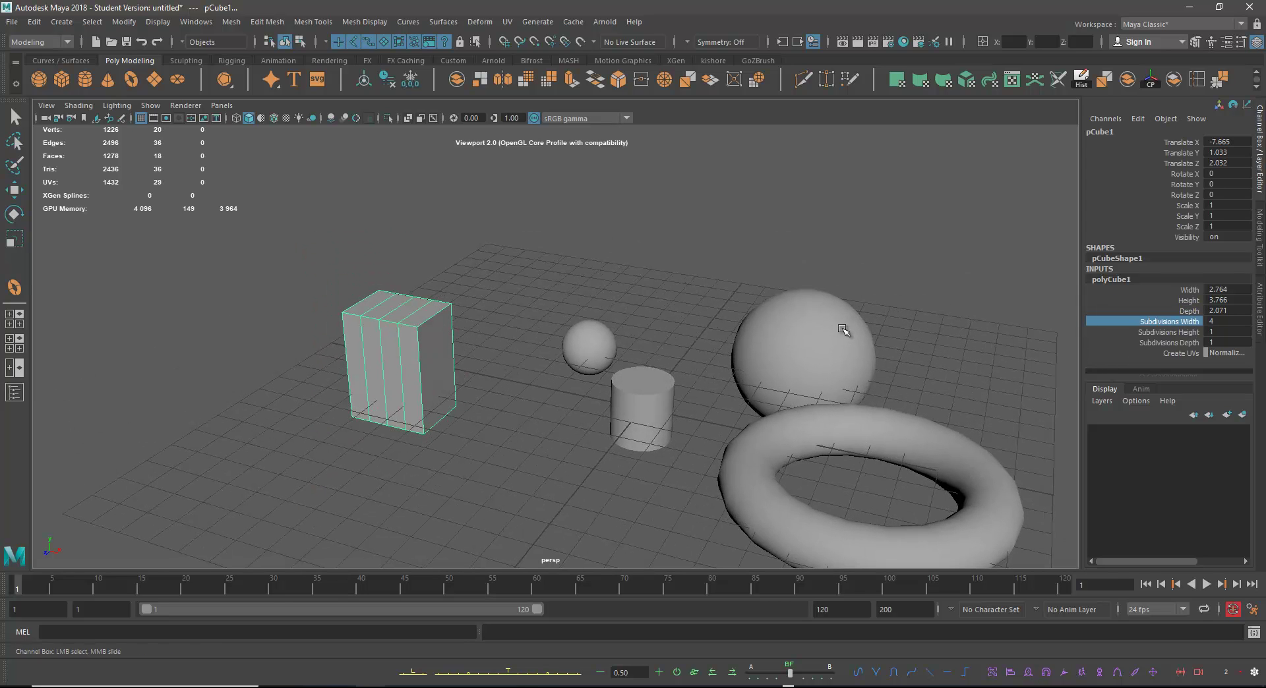
left_click(1166, 333)
middle_click_drag(716, 402, 742, 405)
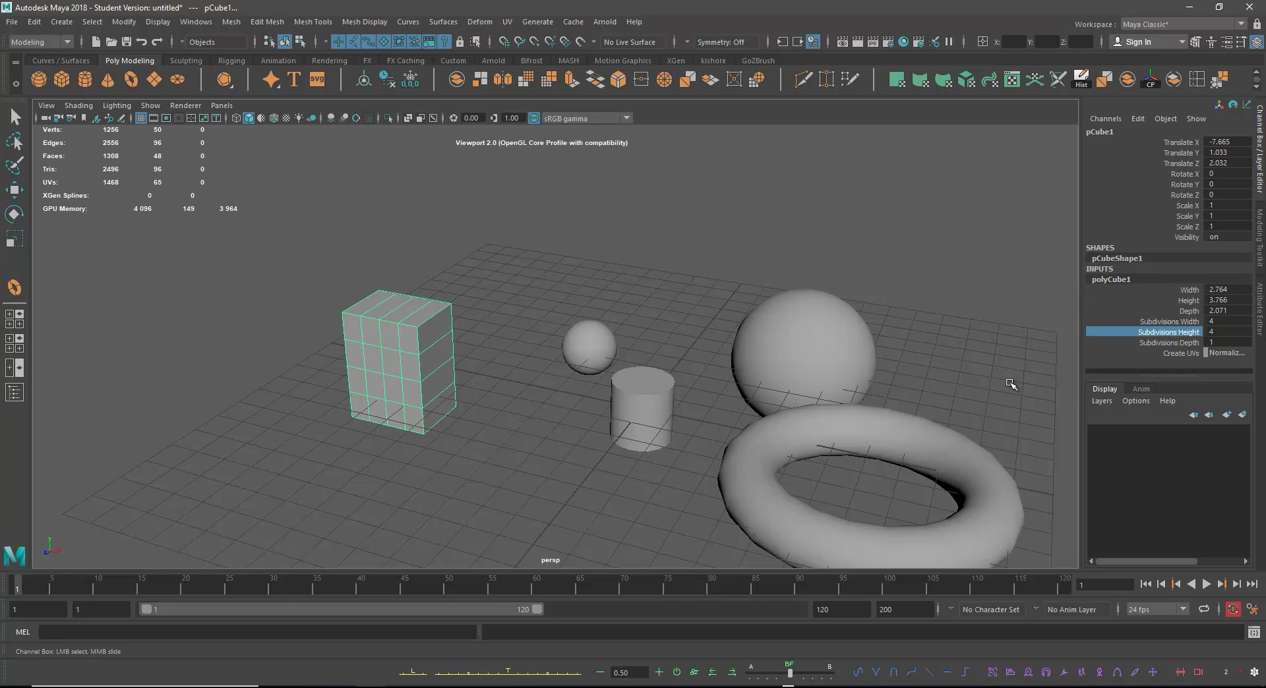
left_click(1171, 342)
middle_click_drag(799, 371, 802, 374)
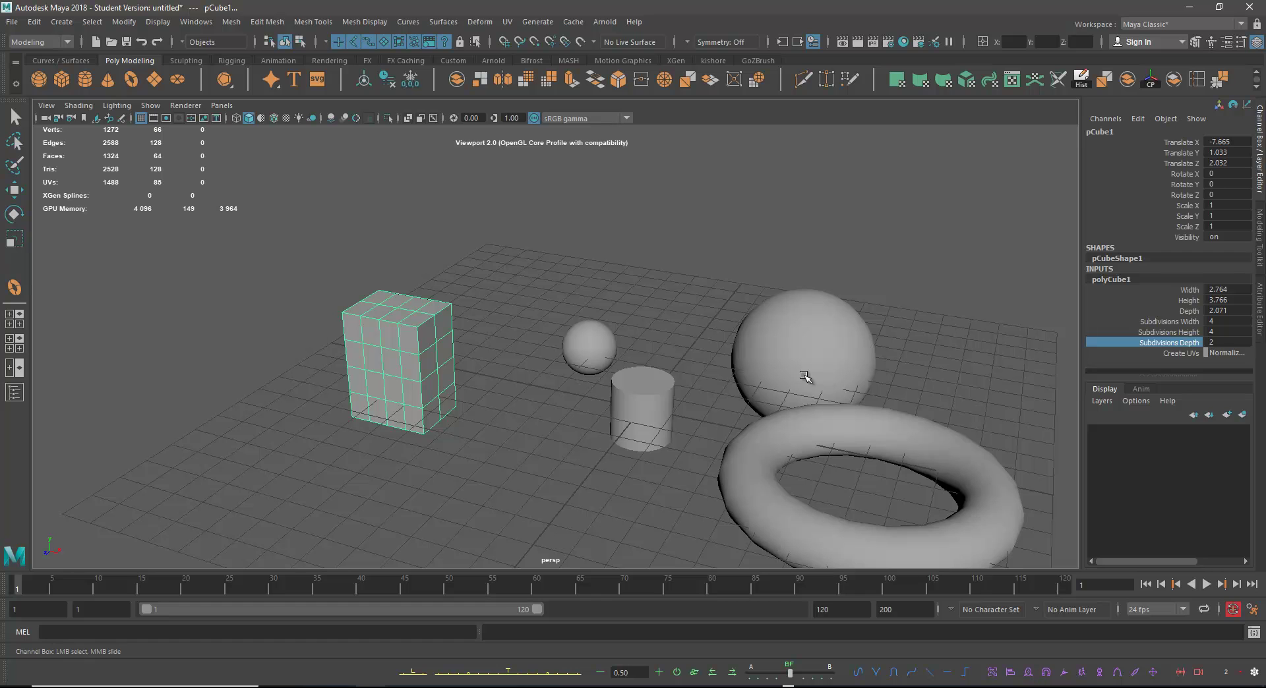
Step: Create a second polygon cube and move it across the ground plane to about X -2.09 and Z 8.4
left_click(62, 78)
left_click_drag(569, 390, 455, 281, "alt")
left_click_drag(606, 353, 555, 399)
Step: Stretch the new small cube into a long bar by setting its depth to 6.8 in its creation inputs
left_click(1109, 280)
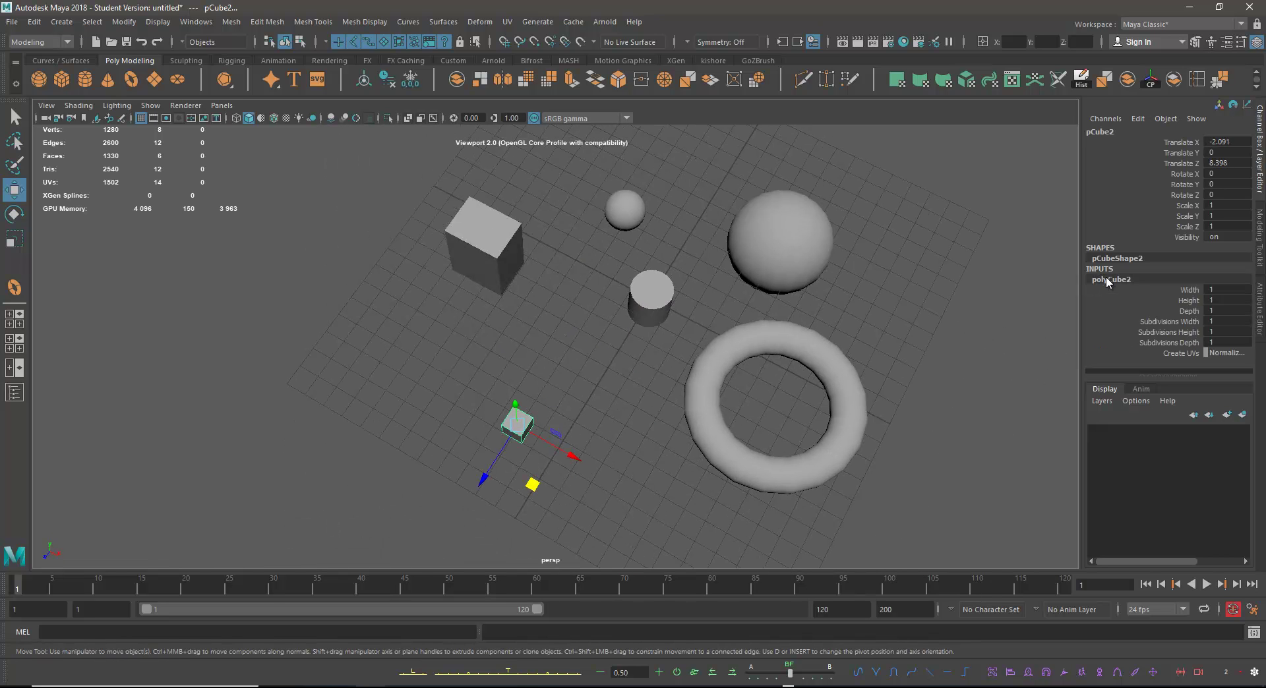
left_click(1189, 312)
middle_click_drag(828, 339, 842, 340)
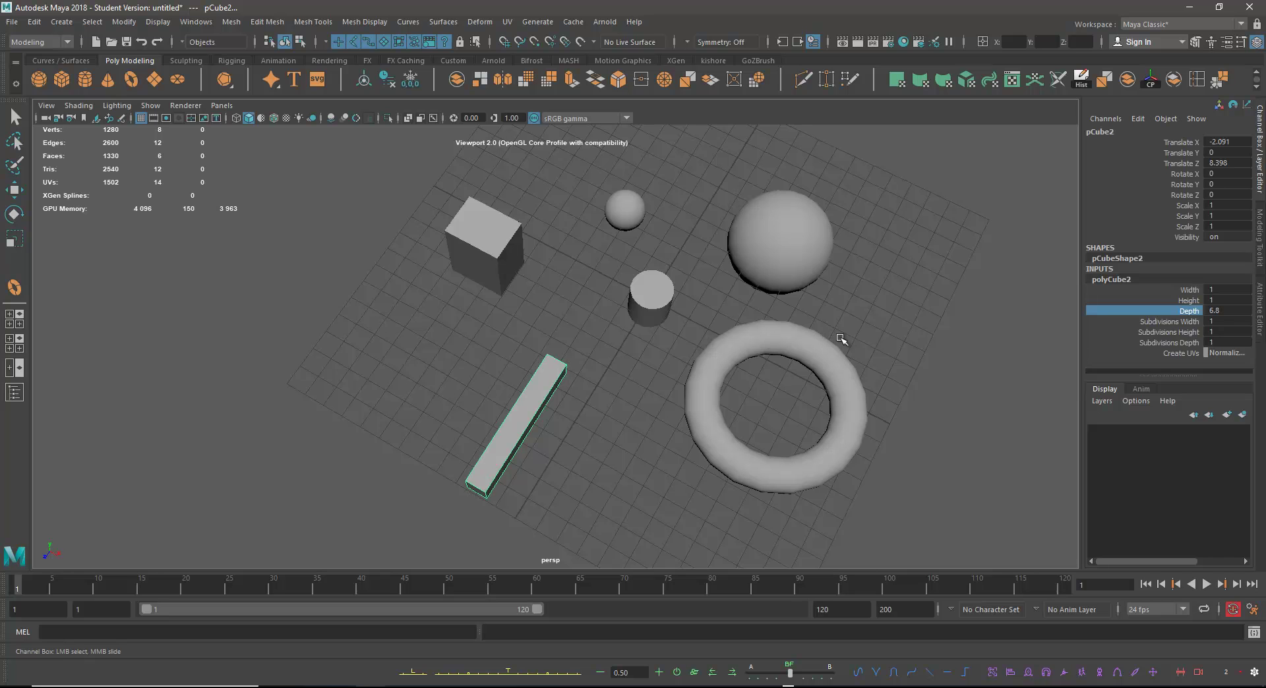
left_click_drag(841, 341, 814, 356, "alt")
middle_click_drag(814, 356, 840, 302, "alt")
left_click_drag(562, 311, 542, 304, "alt")
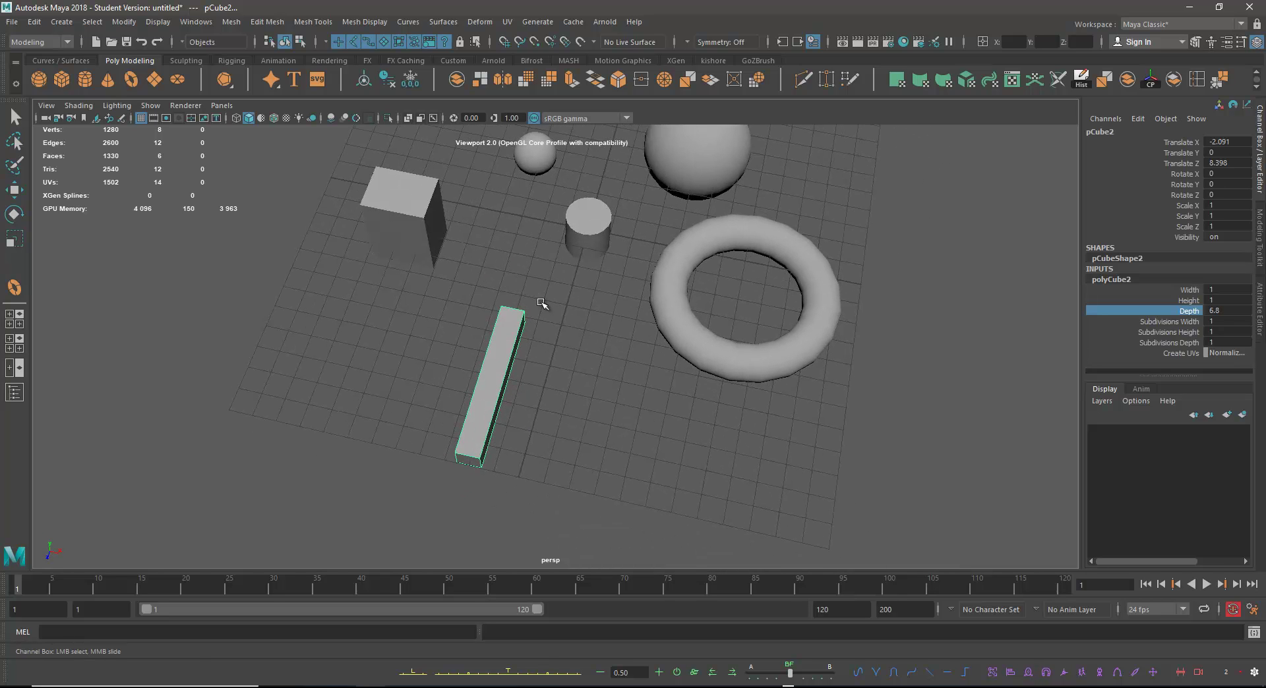
Step: Duplicate the bar and move the copy along the X axis to about X -8.65
key("w")
key("ctrl+d")
left_click_drag(551, 398, 392, 394)
left_click_drag(593, 389, 565, 408, "alt")
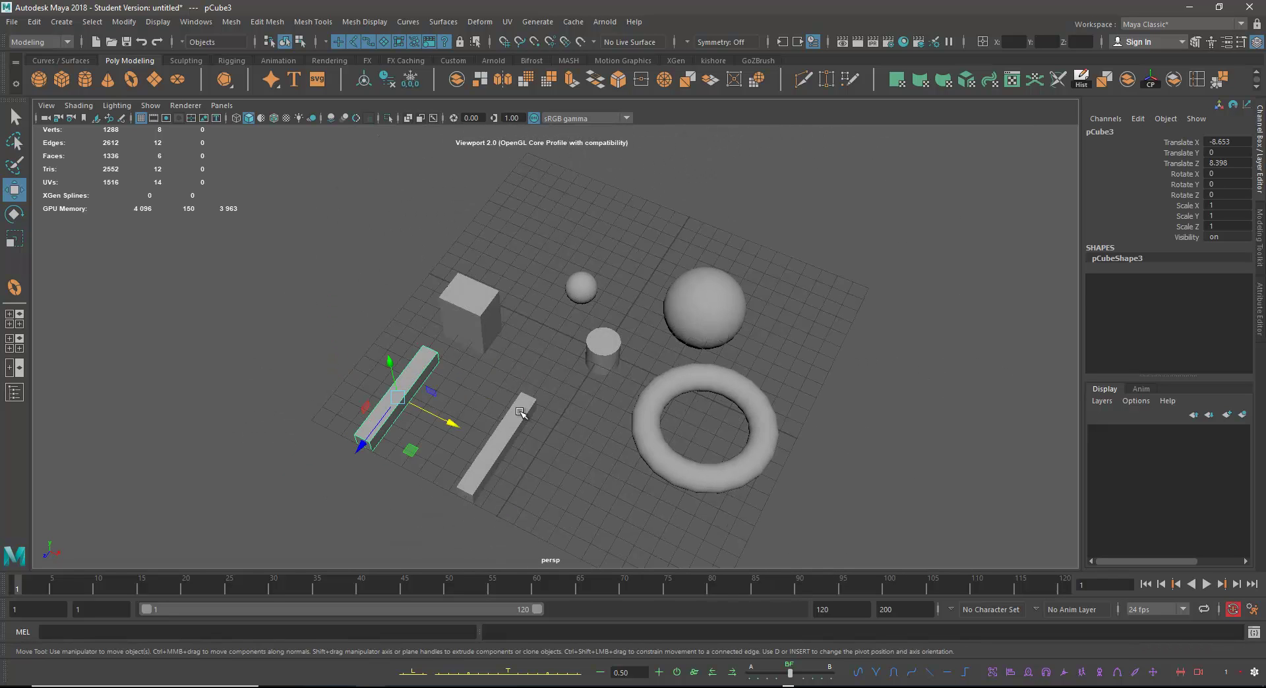
Step: Select the original bar and set its Subdivisions Depth to 2 in its creation inputs
left_click(520, 412)
middle_click_drag(611, 389, 622, 316, "alt")
right_click_drag(622, 316, 712, 310, "alt")
left_click(1106, 281)
double_click(1106, 280)
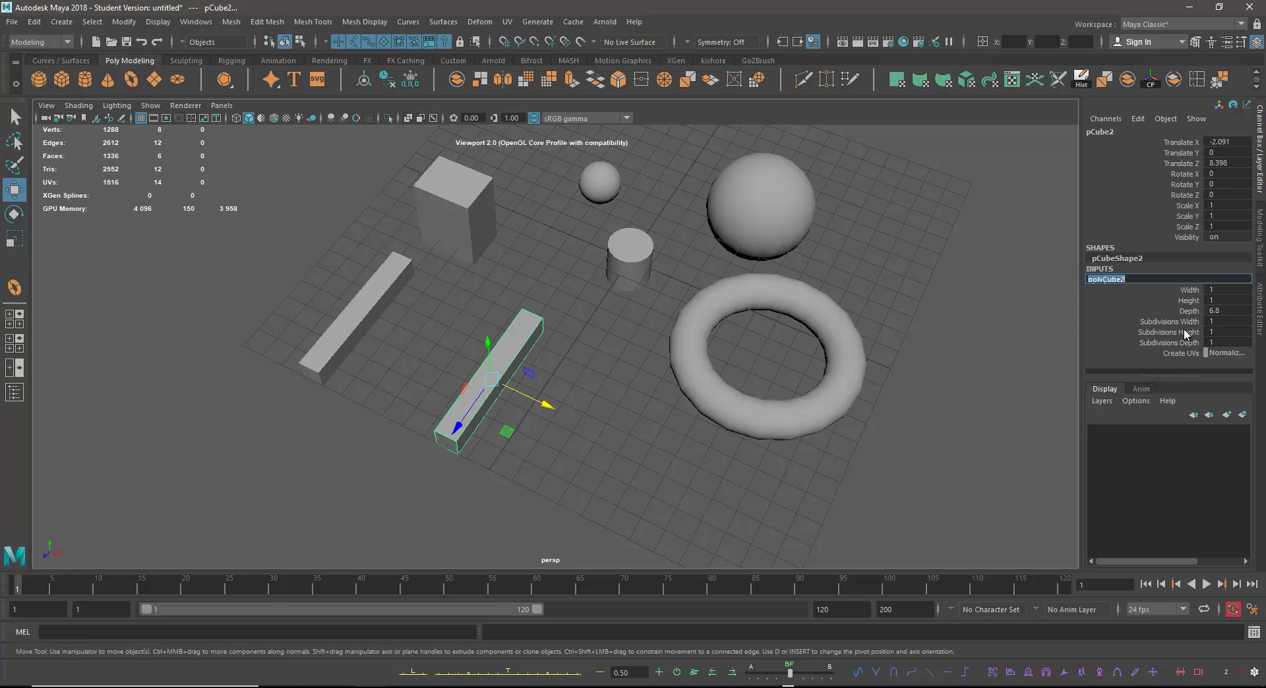
left_click(1174, 343)
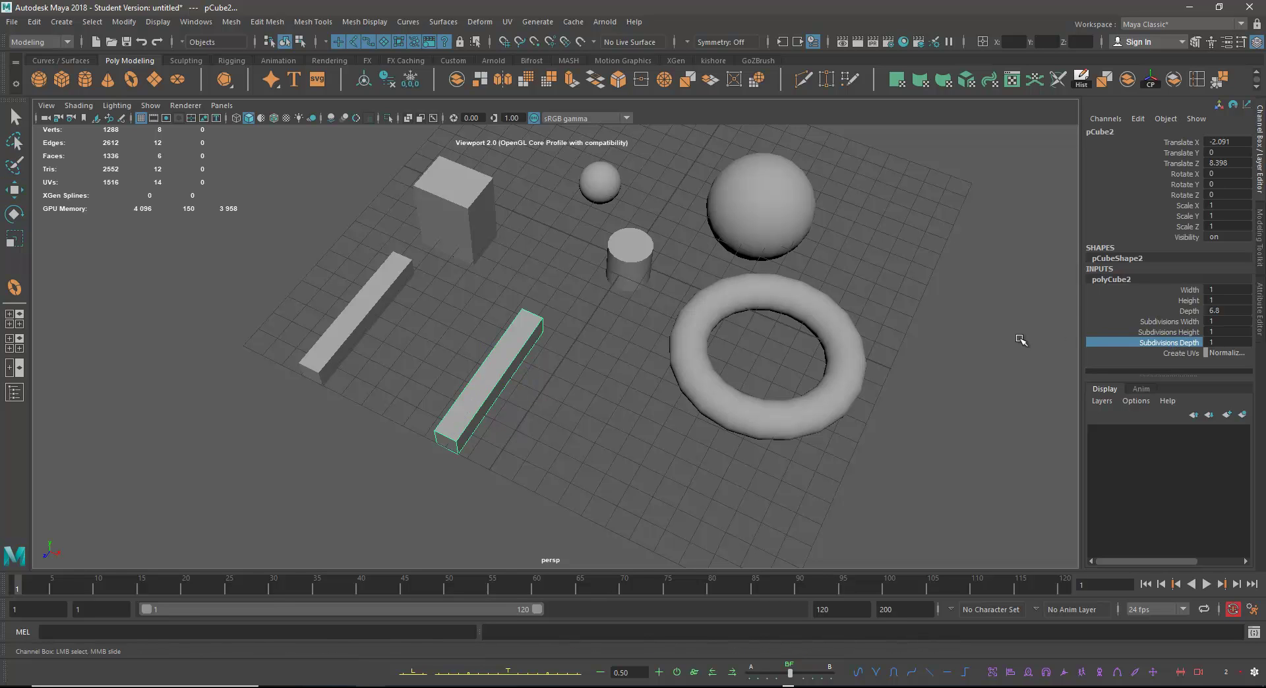
left_click(1231, 342)
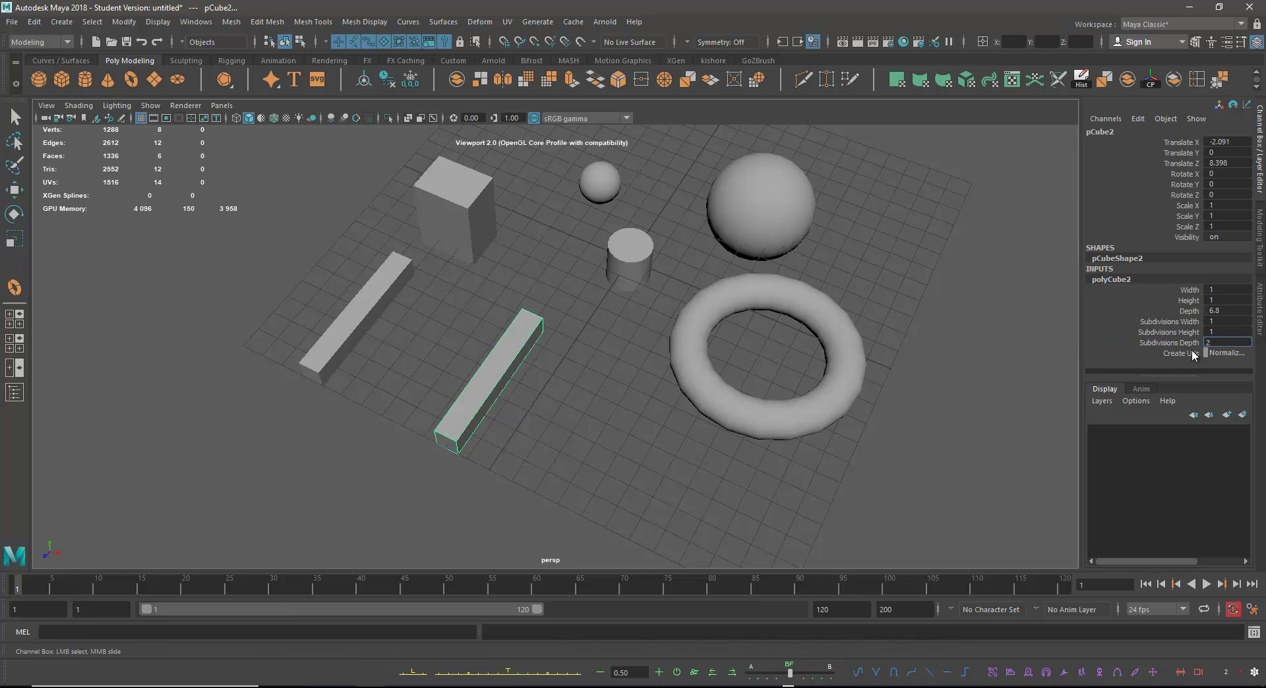
key("Return")
scroll(725, 389, "up", 5)
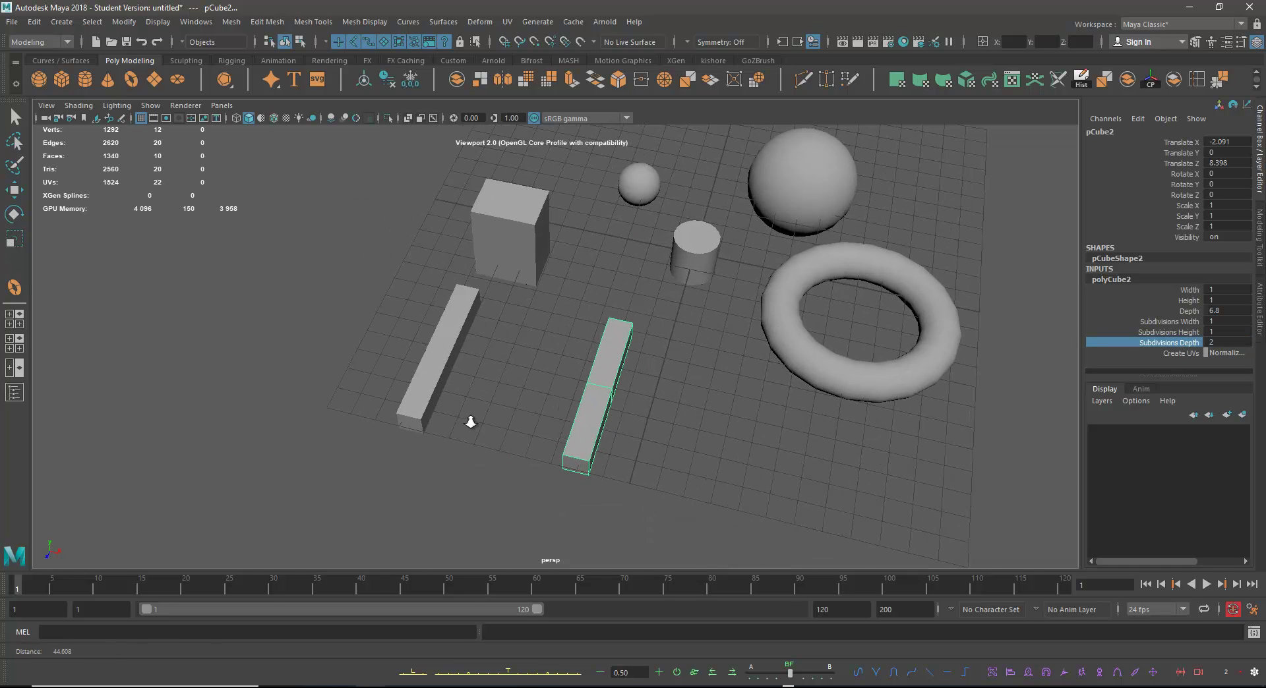
Step: Switch the duplicated, undivided bar to vertex mode and select the four vertices at its front end
left_click(394, 374)
left_click(602, 394, "shift")
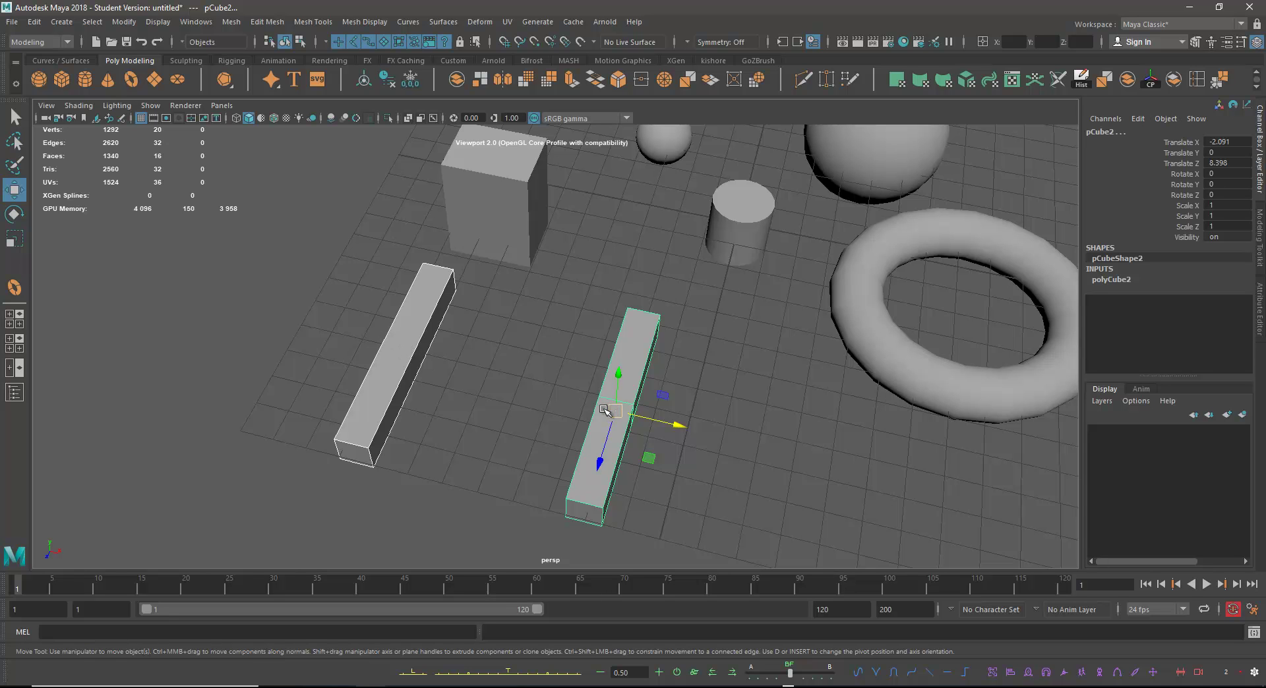
left_click_drag(518, 383, 415, 360, "alt")
left_click(409, 359)
right_click(409, 343)
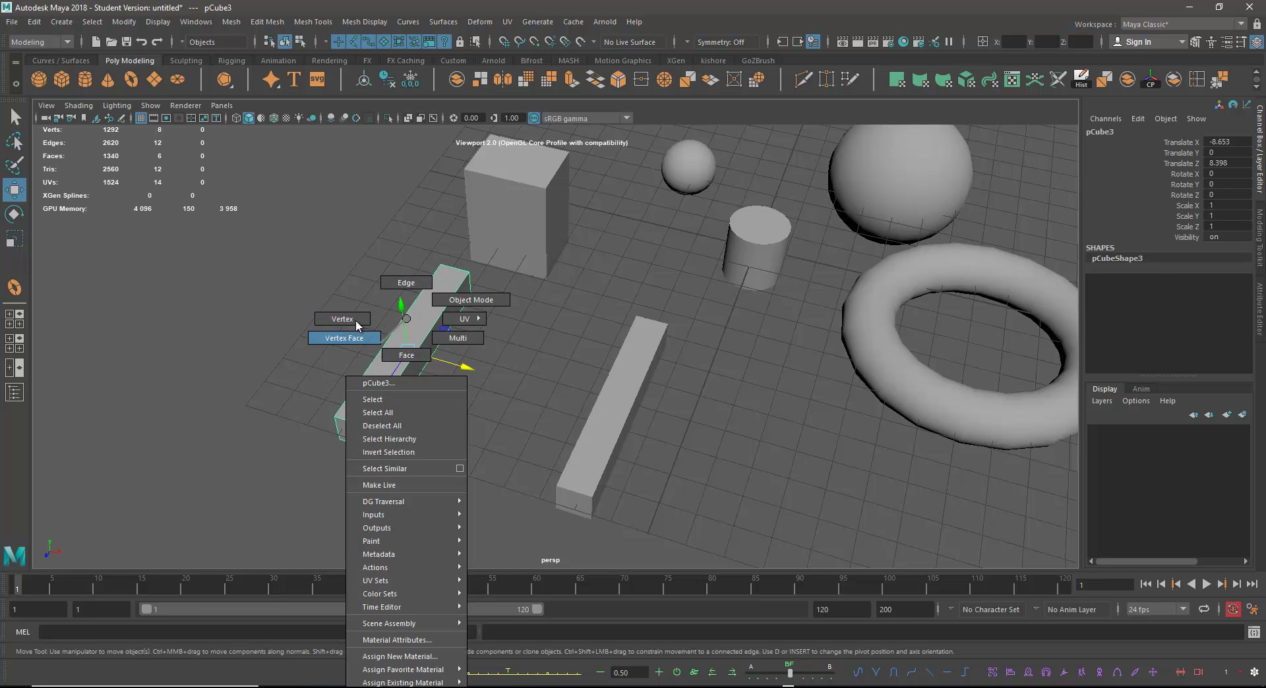
right_click_drag(313, 324, 309, 324)
left_click_drag(311, 415, 325, 547, "alt")
left_click_drag(335, 439, 419, 456)
left_click_drag(432, 345, 383, 342, "alt")
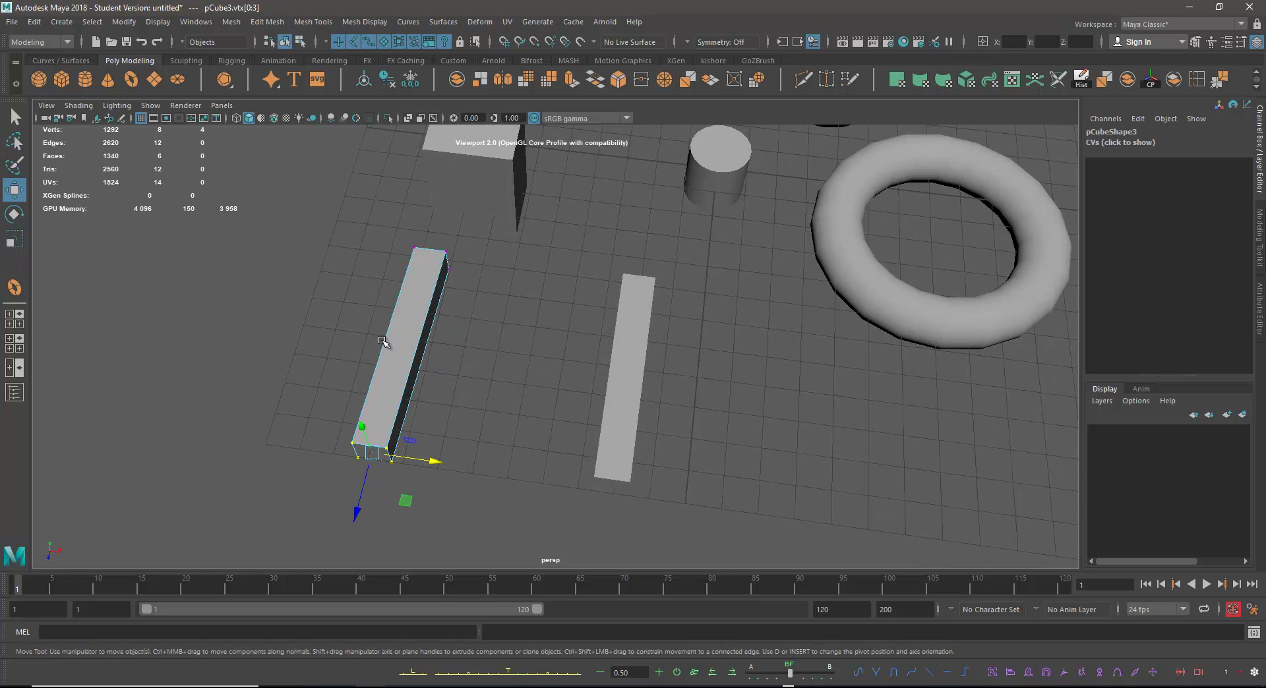
Step: Bend the subdivided bar sideways by its middle vertices in vertex mode, undo the bend, and select its front-end vertices
left_click(630, 325)
right_click_drag(629, 326, 561, 323)
left_click_drag(552, 353, 580, 413)
key("ctrl+z")
key("ctrl+z")
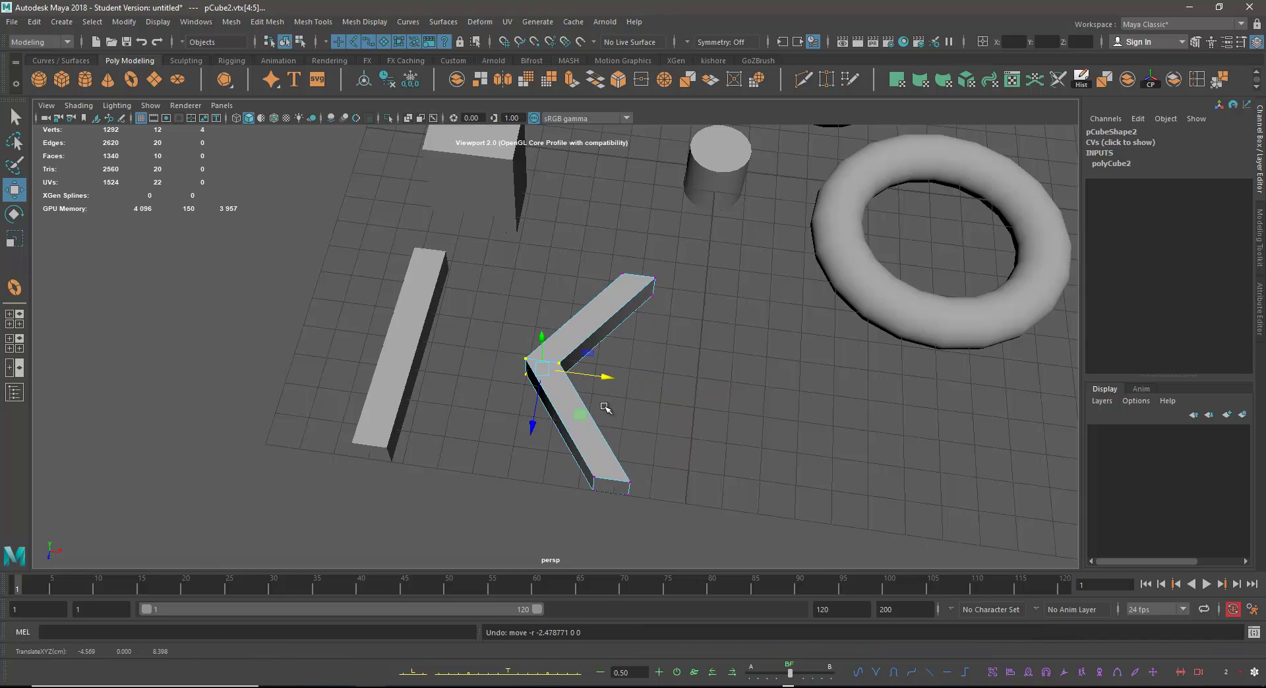
mouse_move(675, 495)
left_mouse_down()
mouse_move(600, 495)
mouse_move(675, 503)
left_mouse_up()
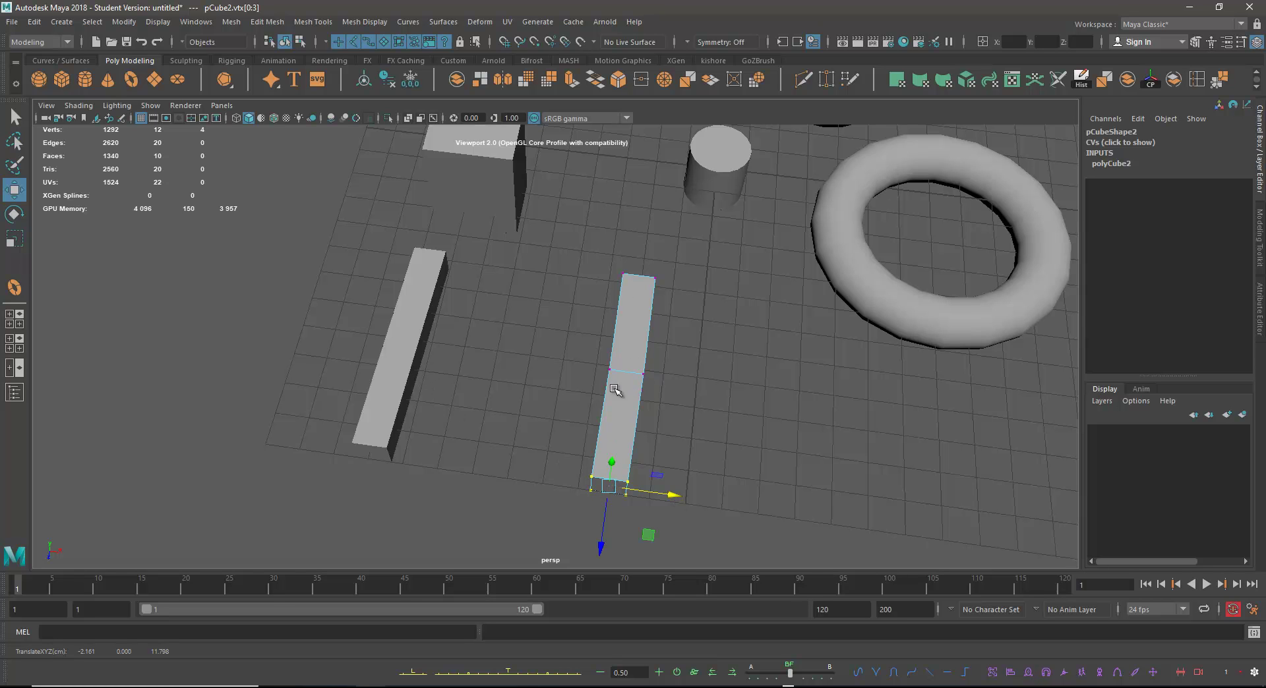
Step: Try to move the subdivided bar's middle and front-end vertices along the X axis, and undo the move
left_click_drag(534, 335, 765, 562)
left_click_drag(684, 443, 640, 483)
key("ctrl+z")
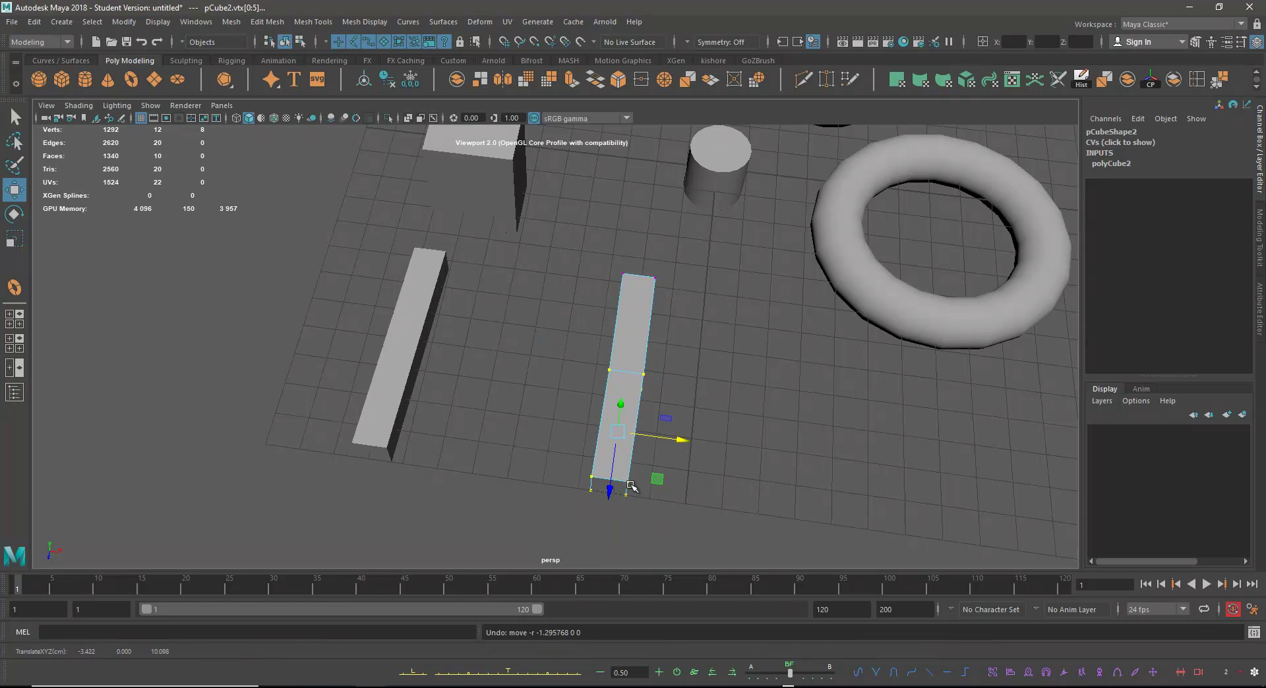
Step: Bend the subdivided bar by its middle vertices, return to object mode and move it to X -5.172, forming a K with the straight bar
left_click_drag(562, 362, 712, 435)
left_click_drag(686, 386, 601, 396)
right_click_drag(600, 321, 726, 268)
left_click_drag(670, 386, 577, 397)
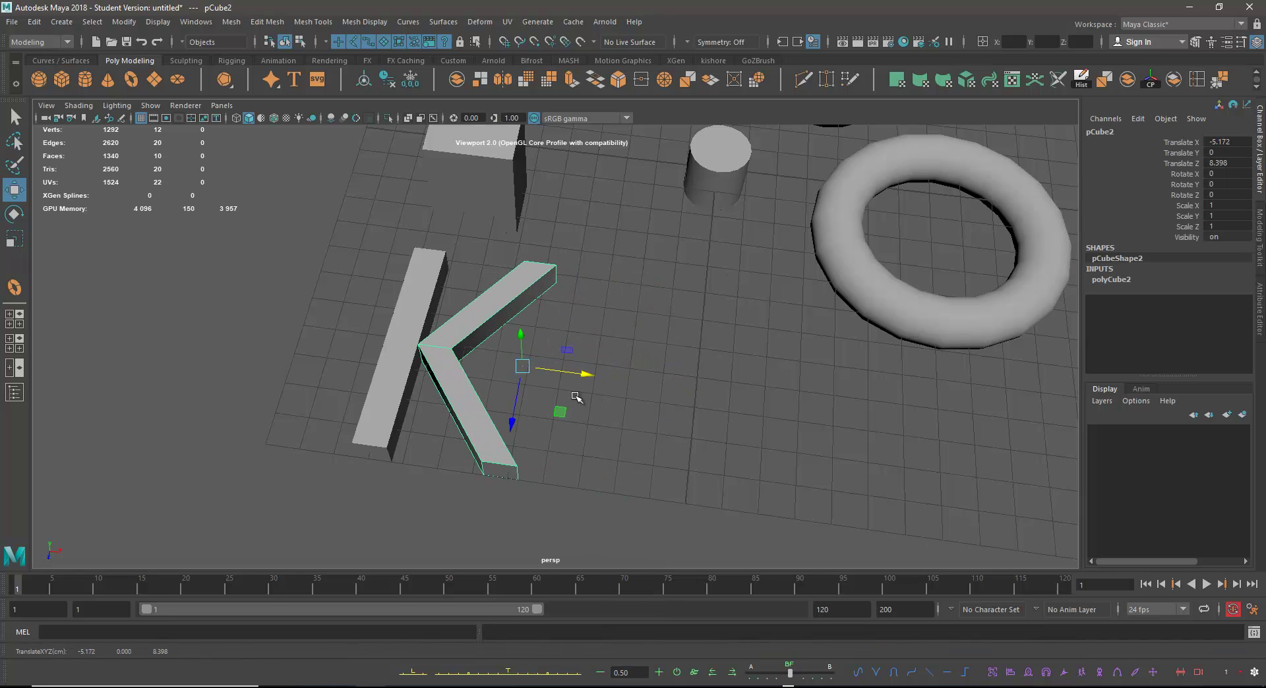
scroll(627, 393, "down", 6)
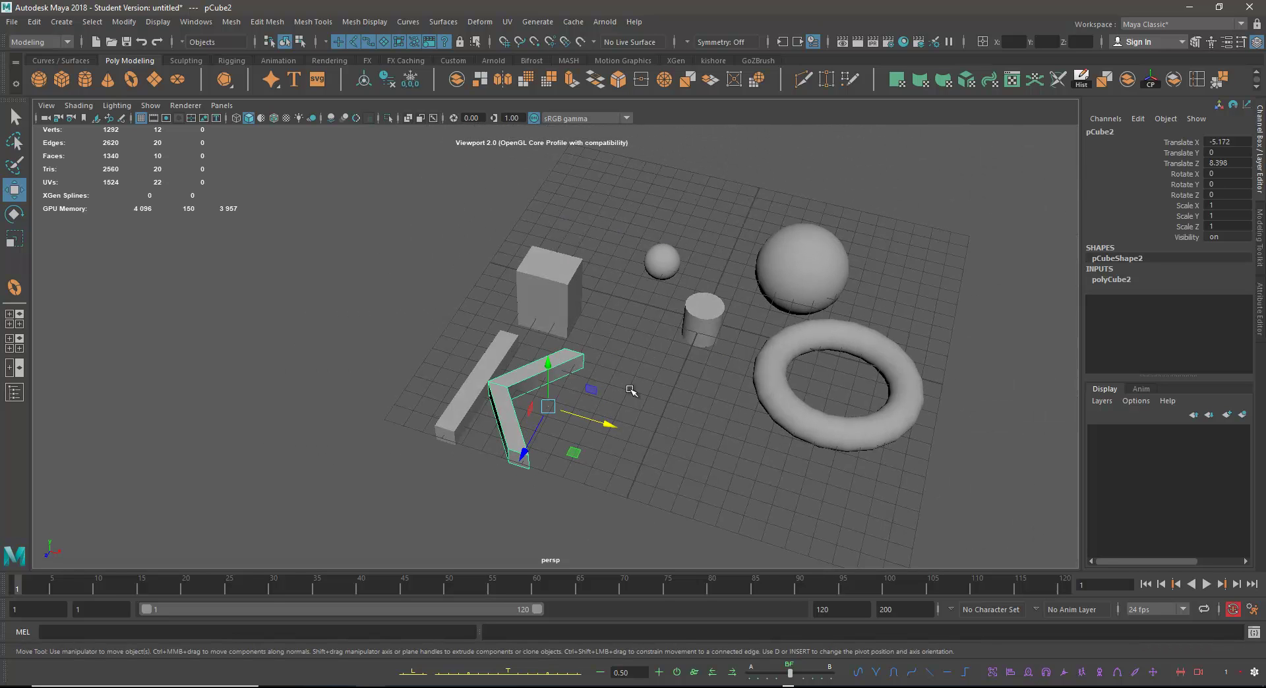
Step: Show the creation inputs of the tall box and of the large sphere
left_click(524, 299)
left_click(1114, 279)
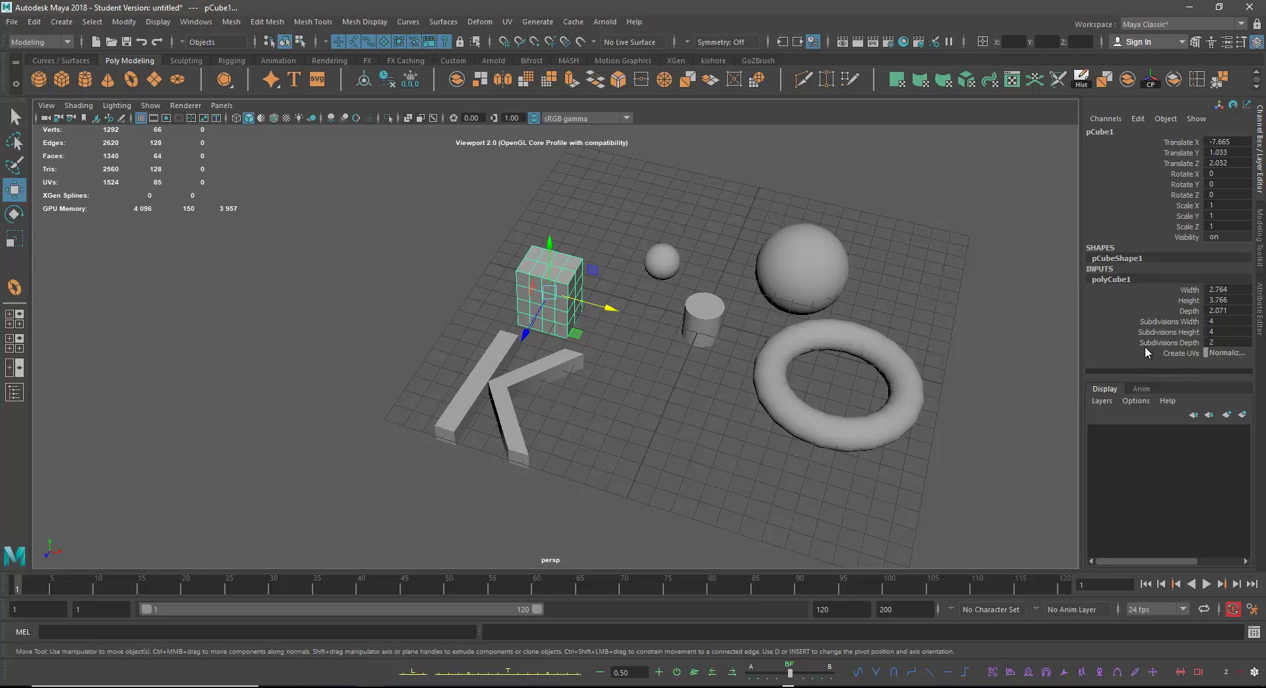
left_click(813, 259)
scroll(726, 300, "up", 5)
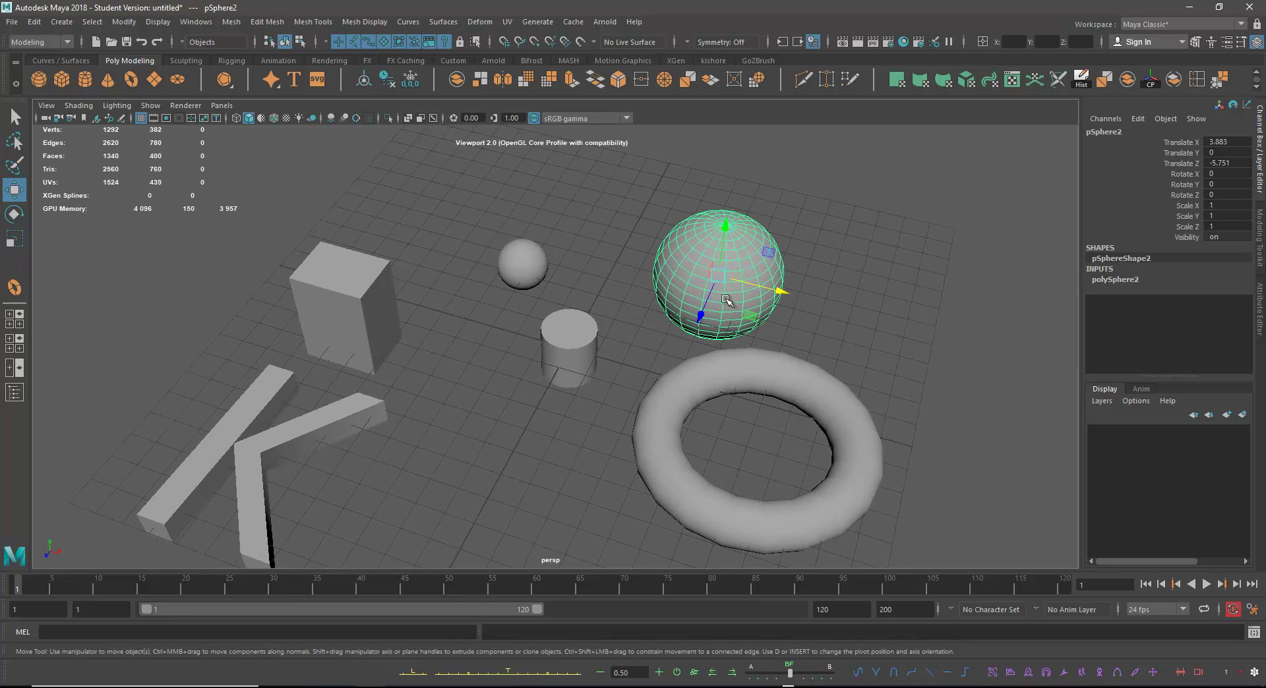
left_click(1114, 279)
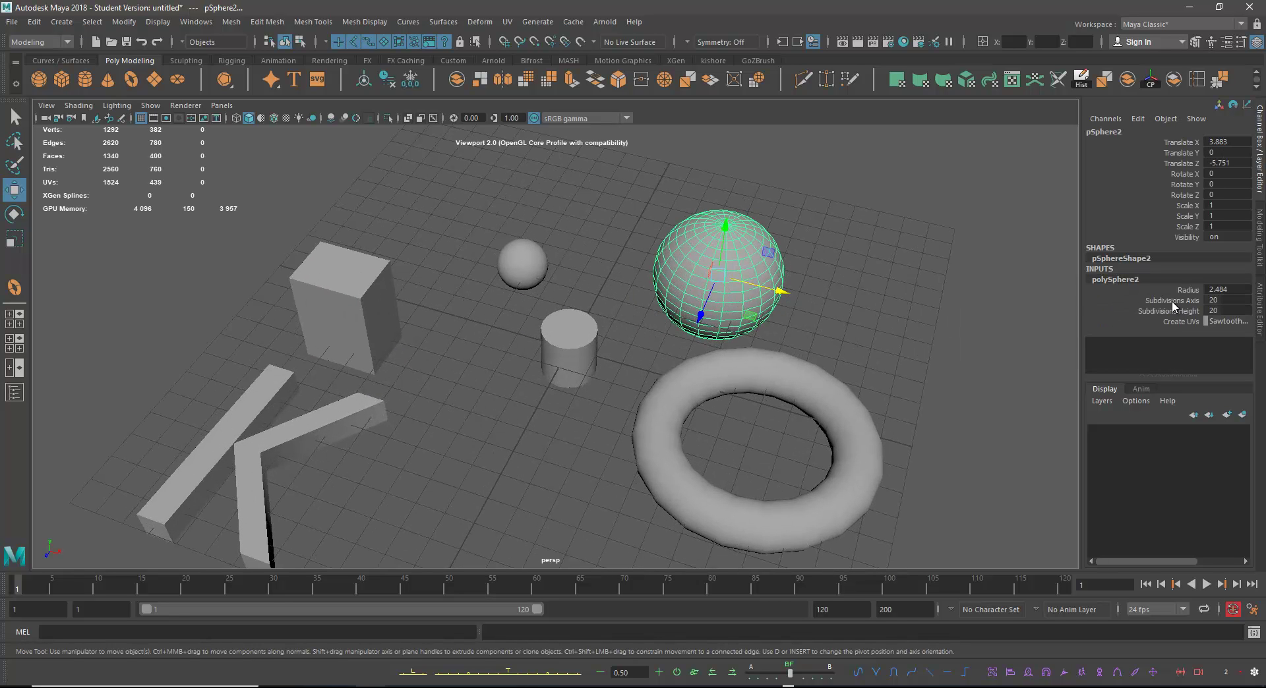
Step: Set the large sphere's Subdivisions Axis and Subdivisions Height to 10 and examine its faceted surface
left_click_drag(1172, 301, 1171, 311)
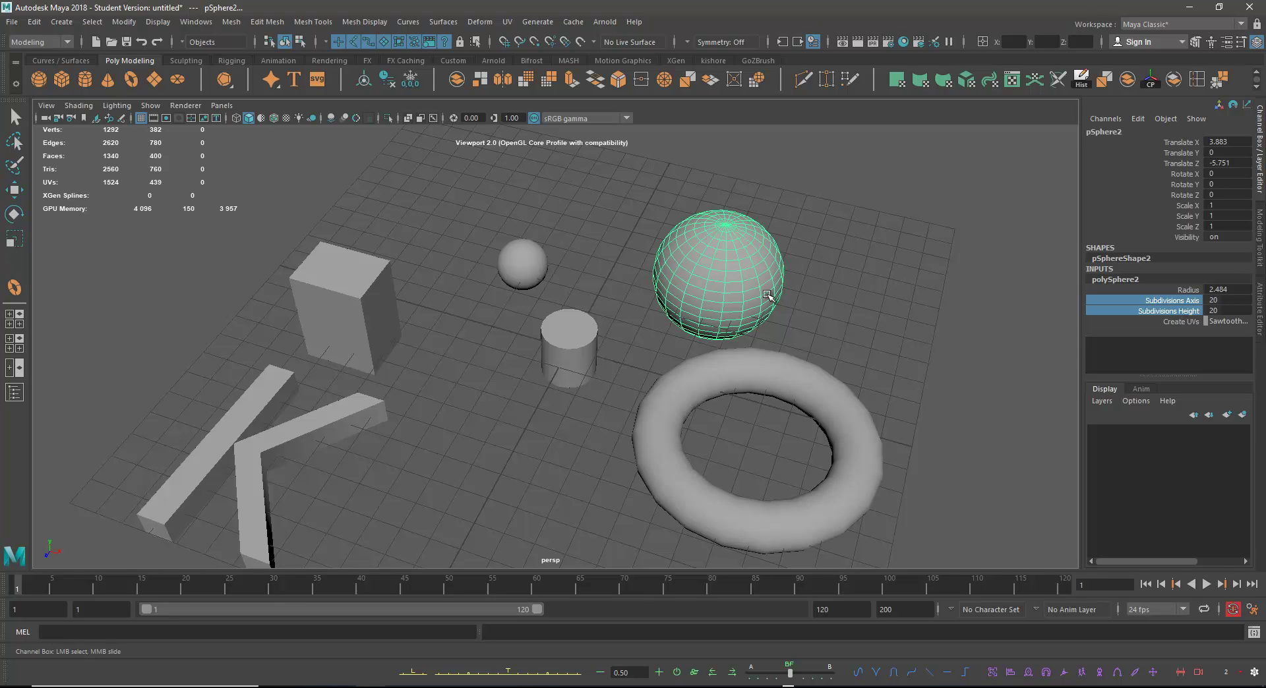
middle_click_drag(781, 322, 741, 376, "alt")
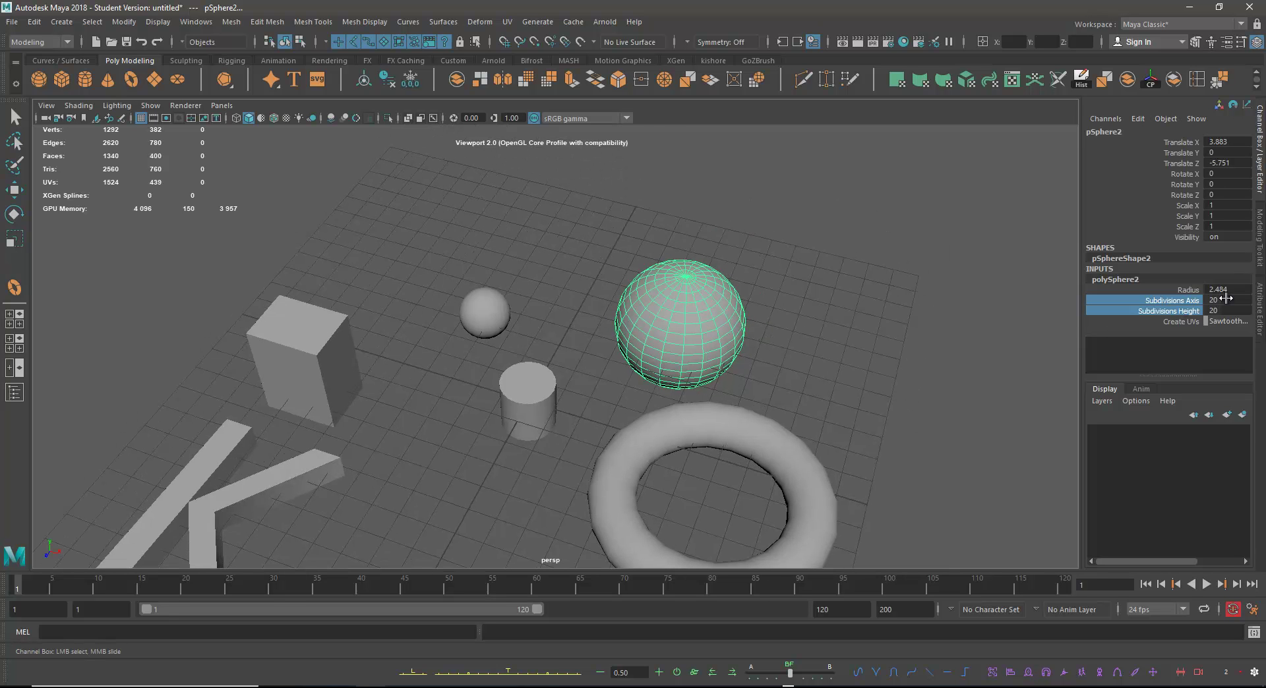
double_click(1234, 302)
left_click(1191, 302)
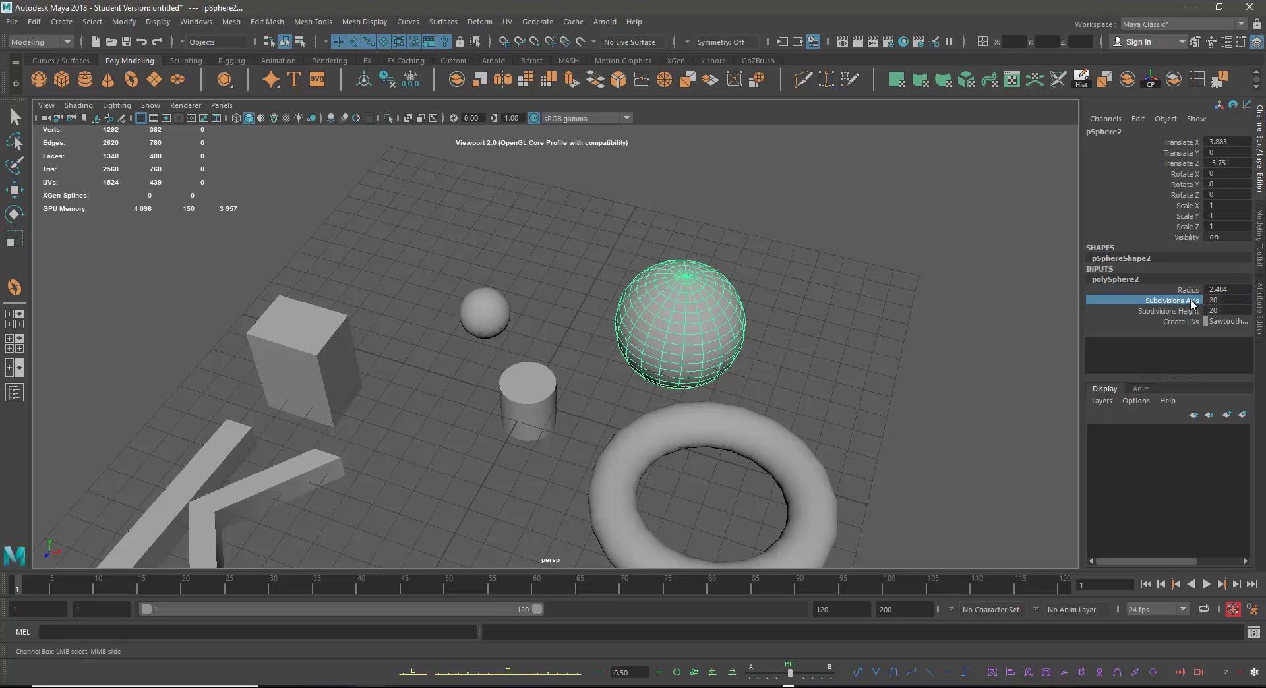
double_click(1220, 301)
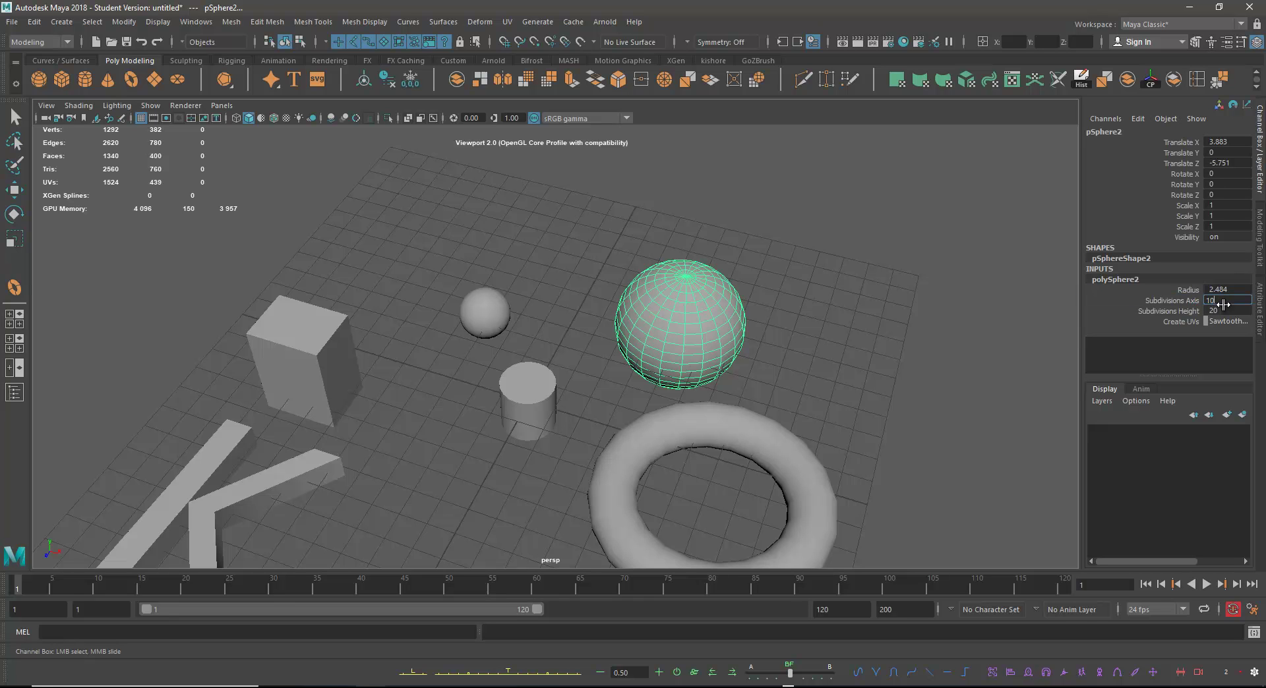
key("Tab")
key("Return")
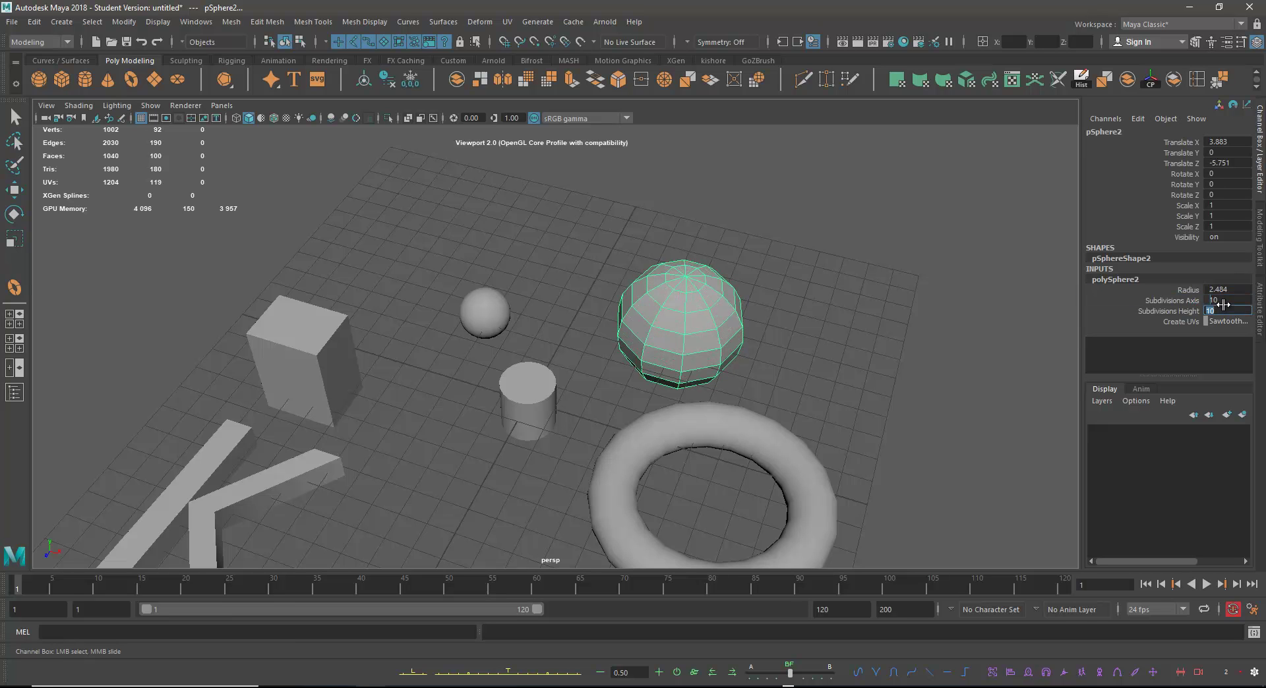
left_click_drag(636, 366, 765, 295, "alt")
left_click(920, 317)
key("w")
left_click_drag(852, 313, 856, 312, "alt")
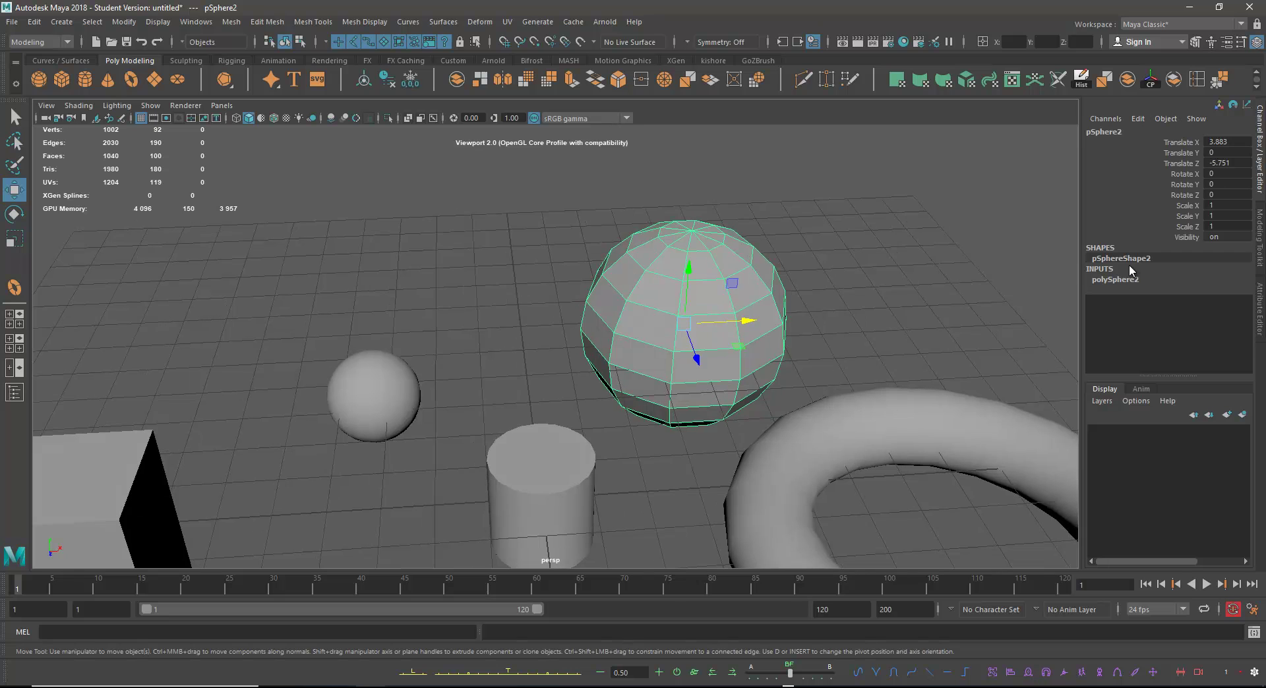
Step: Set the large sphere's Subdivisions Axis and Subdivisions Height to 40 in its creation inputs
left_click(1123, 279)
left_click_drag(1209, 301, 1213, 301, "ctrl")
left_click(1216, 300)
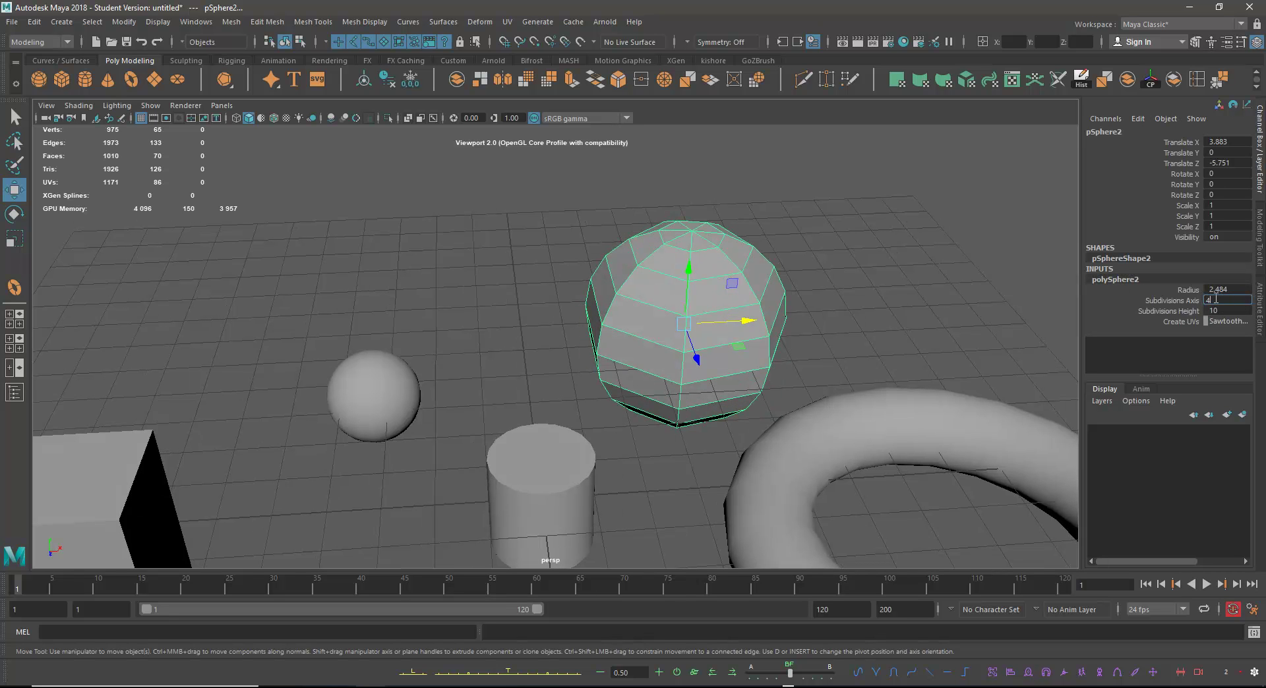
type("40")
left_click(1225, 310)
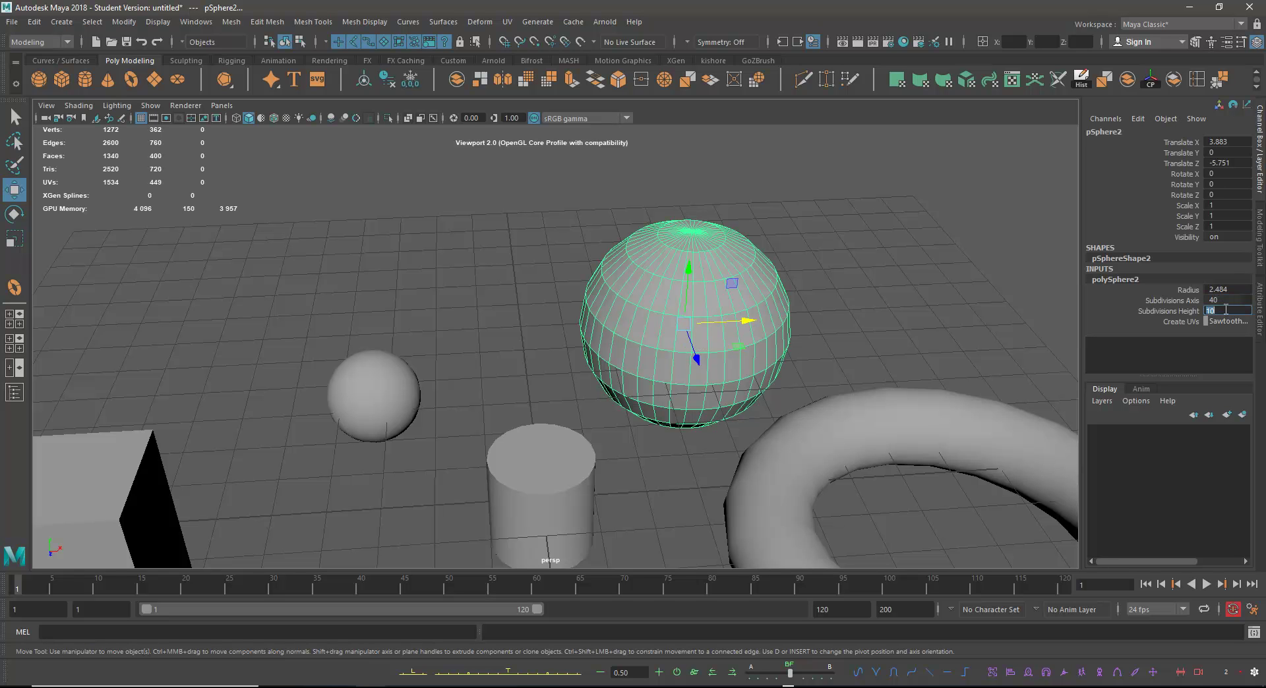
type("40")
key("Return")
left_click(891, 314)
left_click(707, 351)
scroll(858, 264, "down", 4)
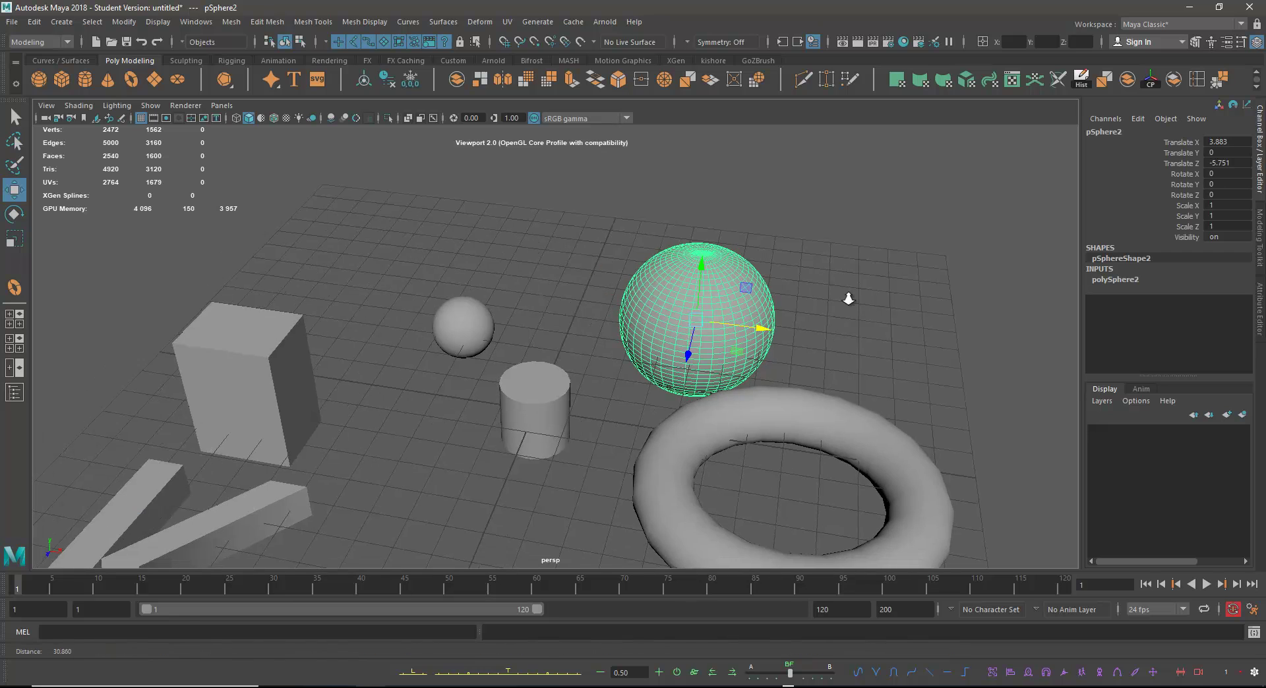
Step: Set the cylinder's Radius to 1.7 and Height to 2.6, and turn its Round Cap on
left_click(553, 373)
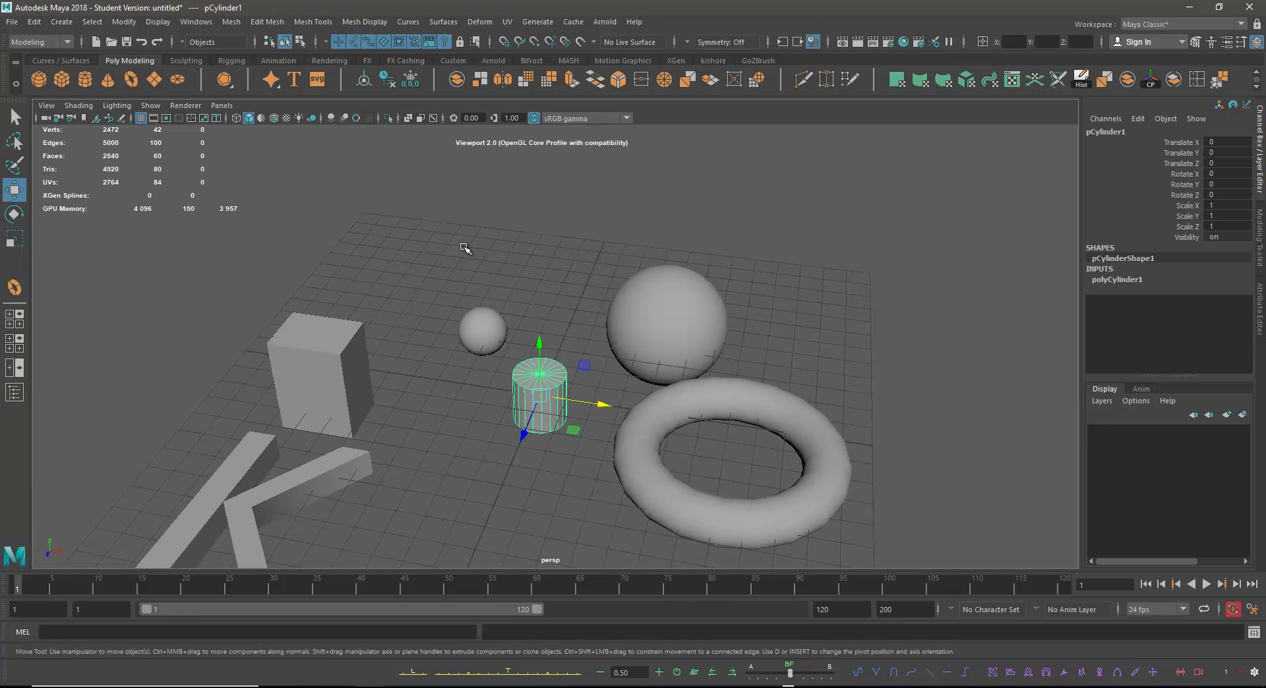
left_click(1114, 280)
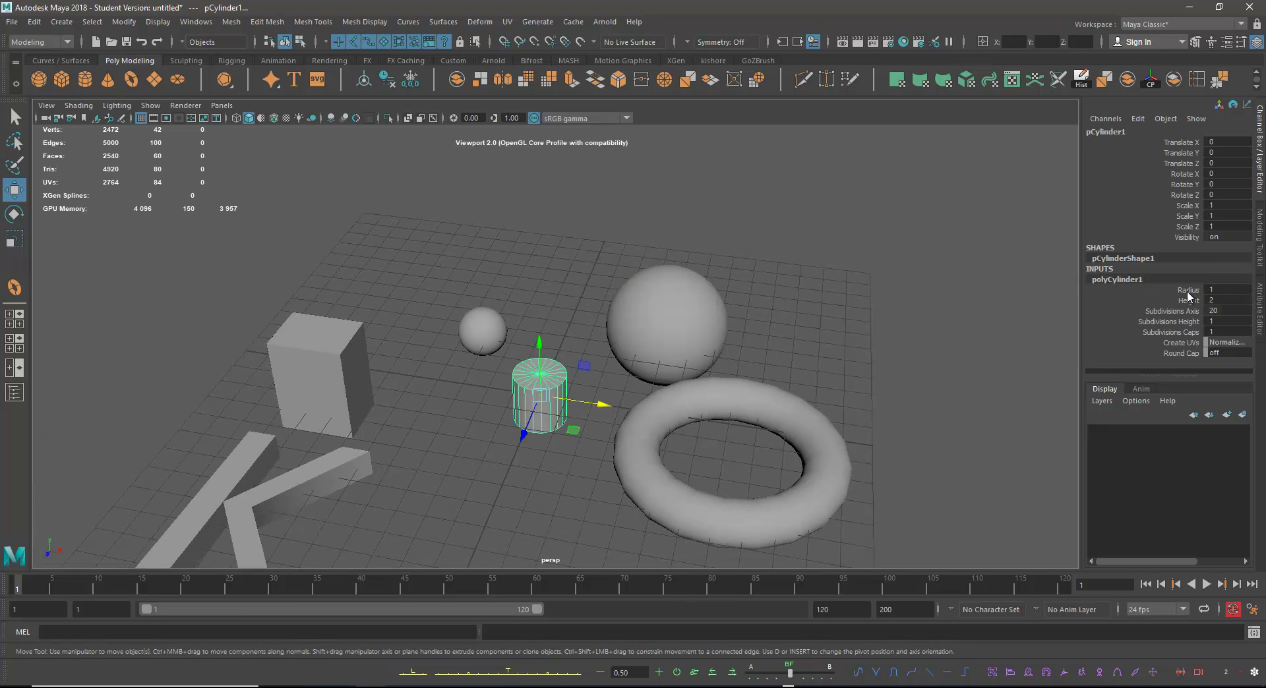
left_click(1189, 291)
middle_click_drag(893, 323, 942, 316)
left_click(1189, 300)
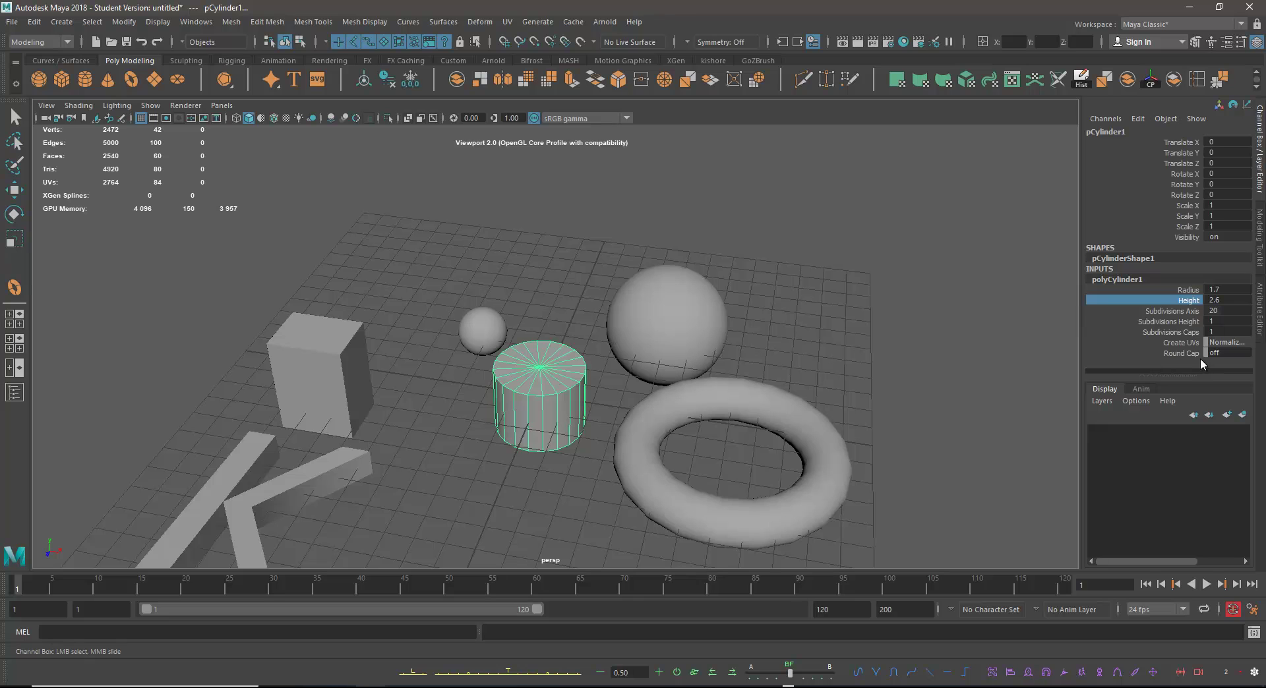
double_click(1223, 353)
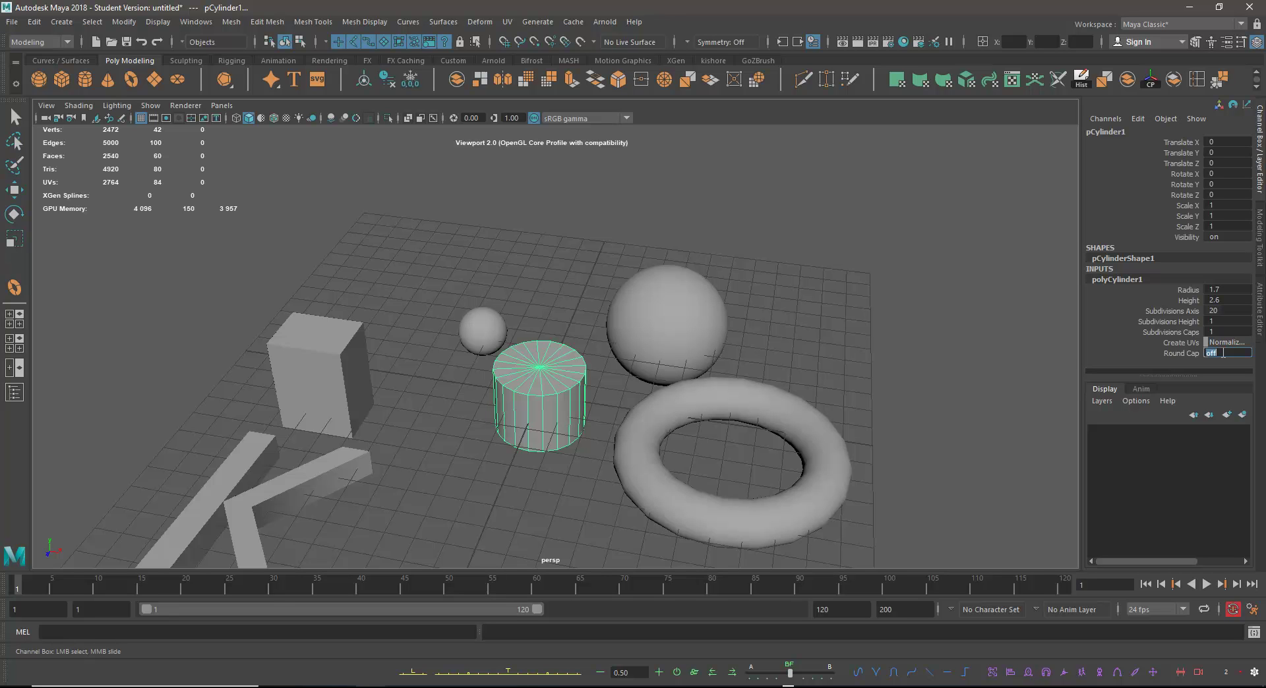
key("Return")
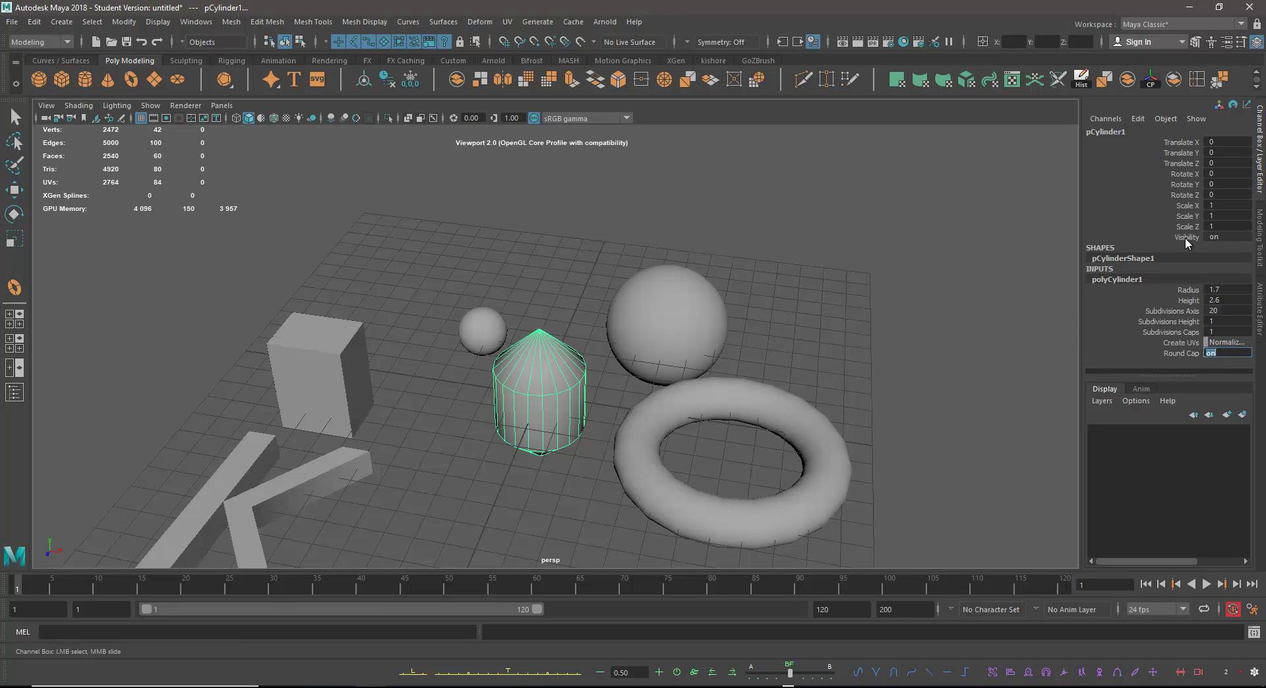
Step: Hide the large sphere by setting its Visibility to 0, and show it again with Visibility 1
left_click(666, 309)
key("w")
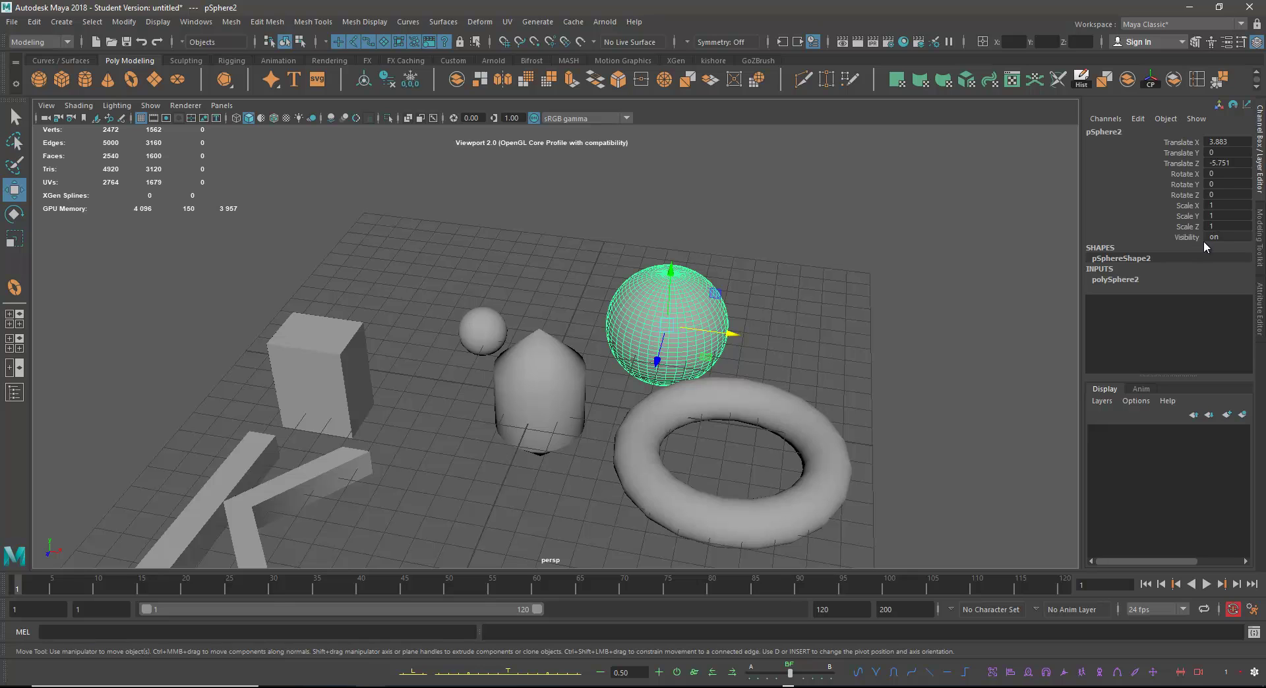
double_click(1226, 236)
type("0")
key("Return")
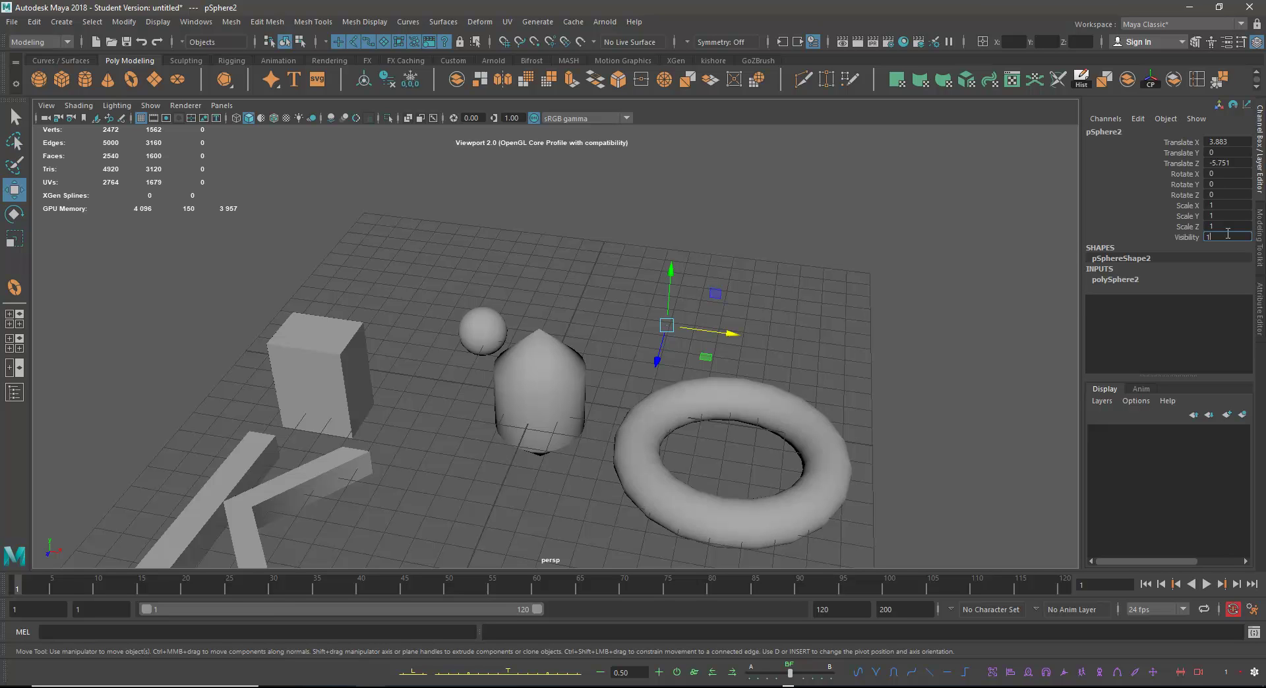
key("Return")
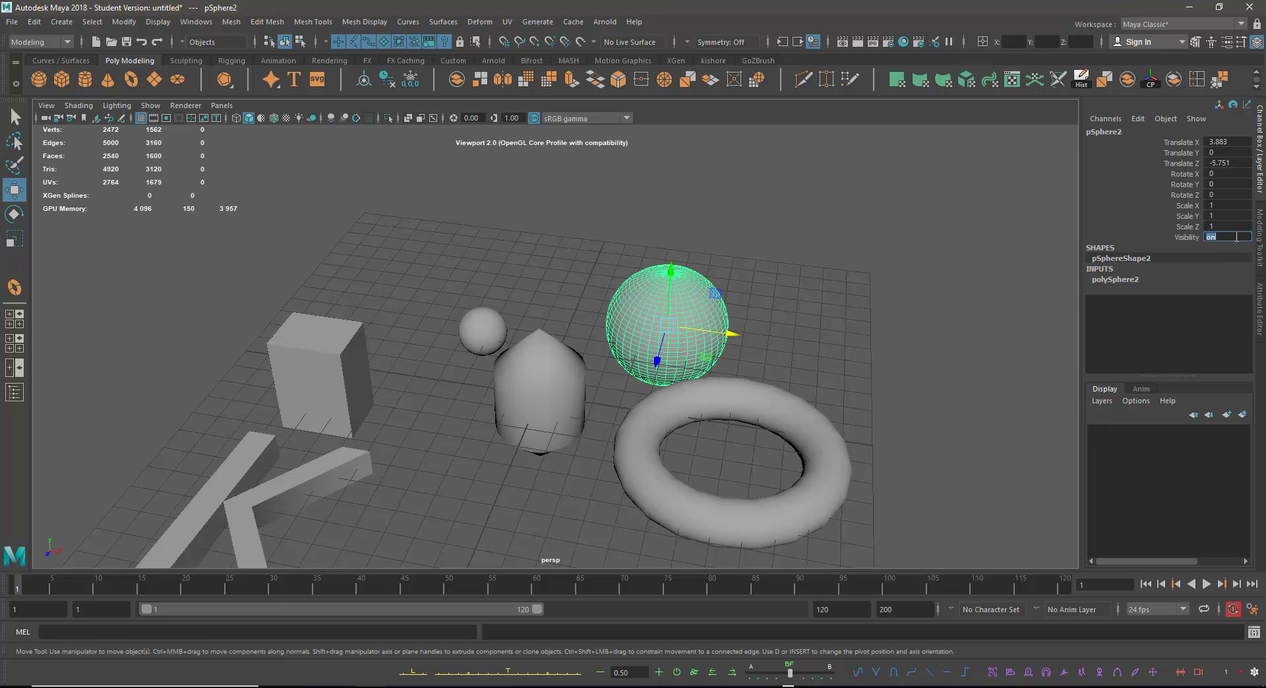
Step: Reselect the large sphere and show its creation inputs
left_click(603, 250)
left_click(663, 310)
left_click(1114, 279)
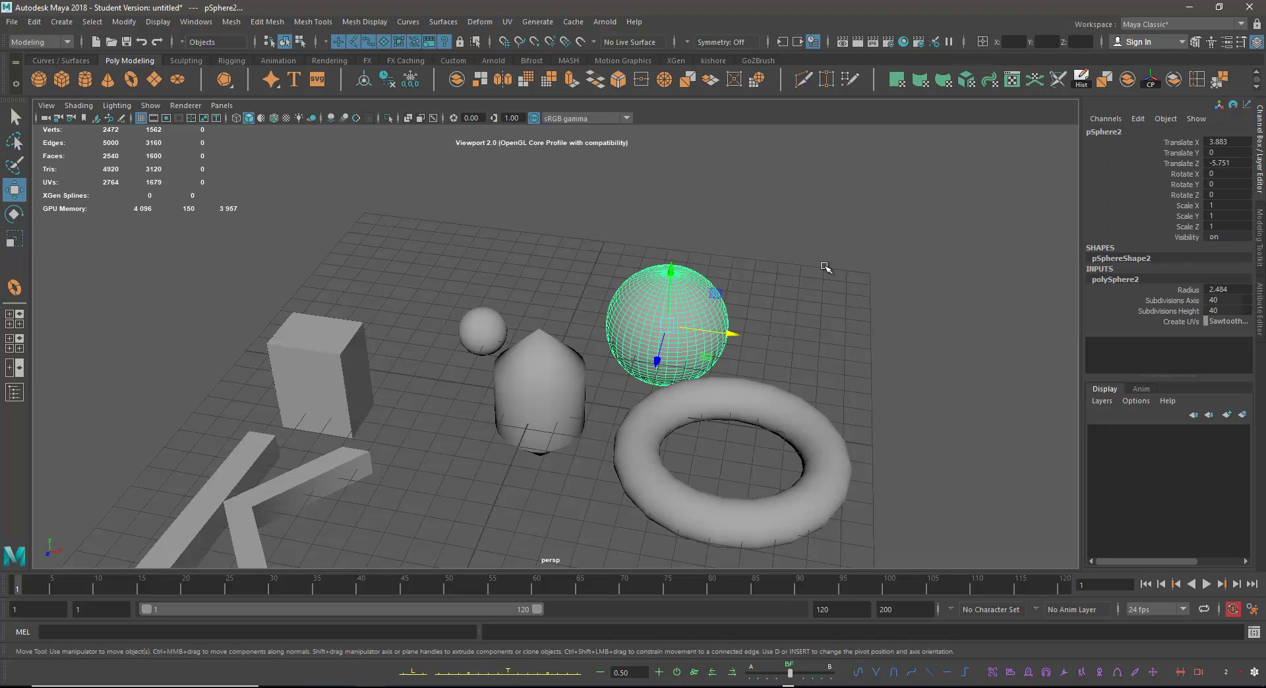
mouse_move(819, 339)
middle_mouse_down("alt")
mouse_move(828, 310)
mouse_move(824, 321)
middle_mouse_up("alt")
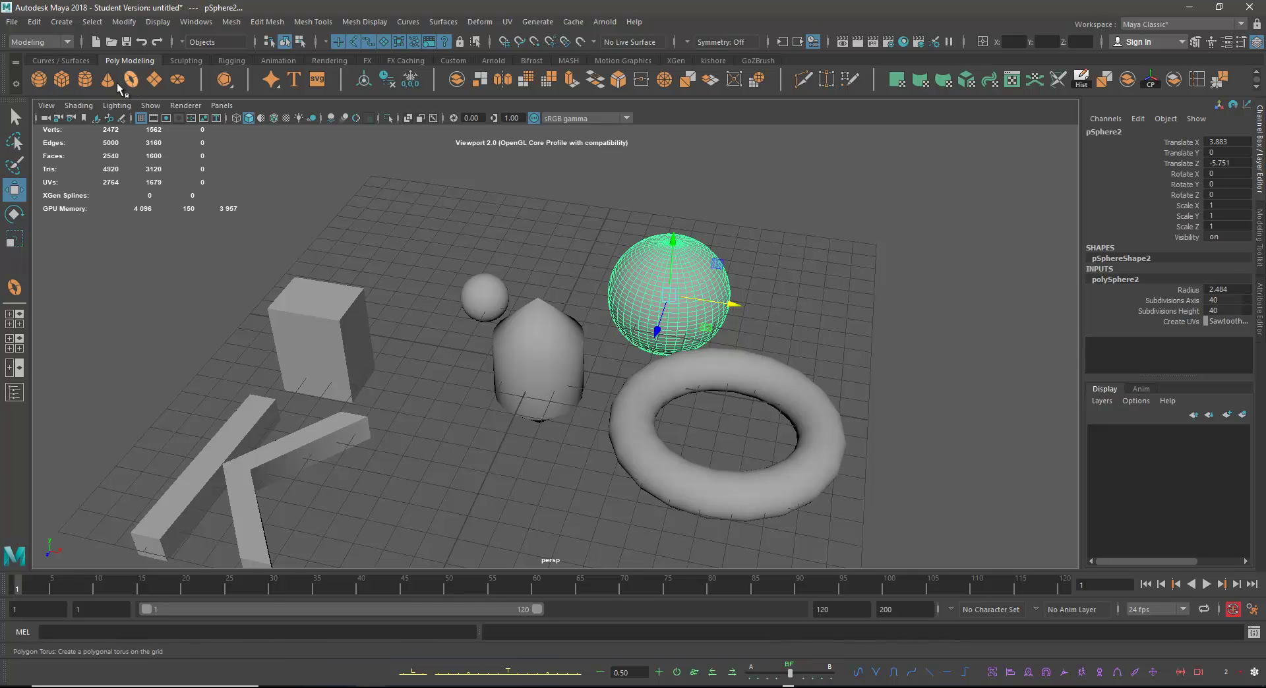
Step: Create a polygon plane and move it to Translate Z 5.711
left_click(154, 79)
left_click_drag(525, 408, 423, 523)
middle_click_drag(511, 394, 545, 277, "alt")
left_click_drag(545, 277, 529, 287, "alt")
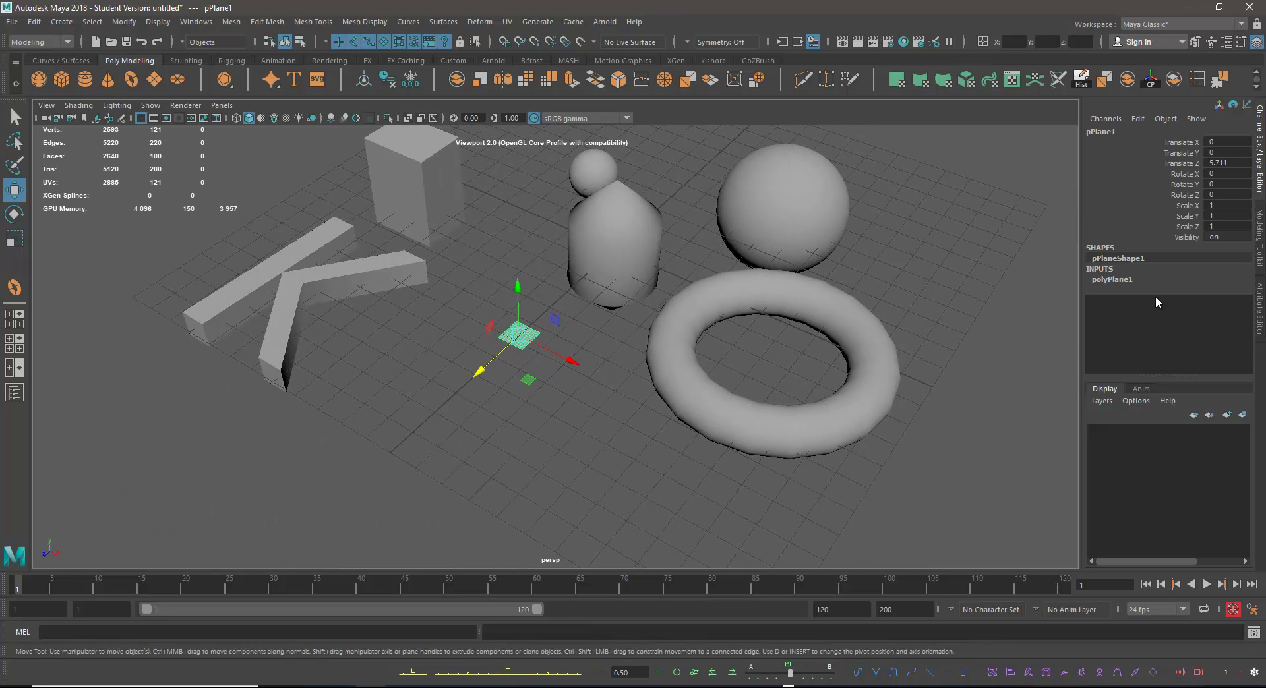
Step: Show the plane's creation inputs and highlight its Subdivisions Width attribute
left_click(1113, 280)
left_click(1184, 312)
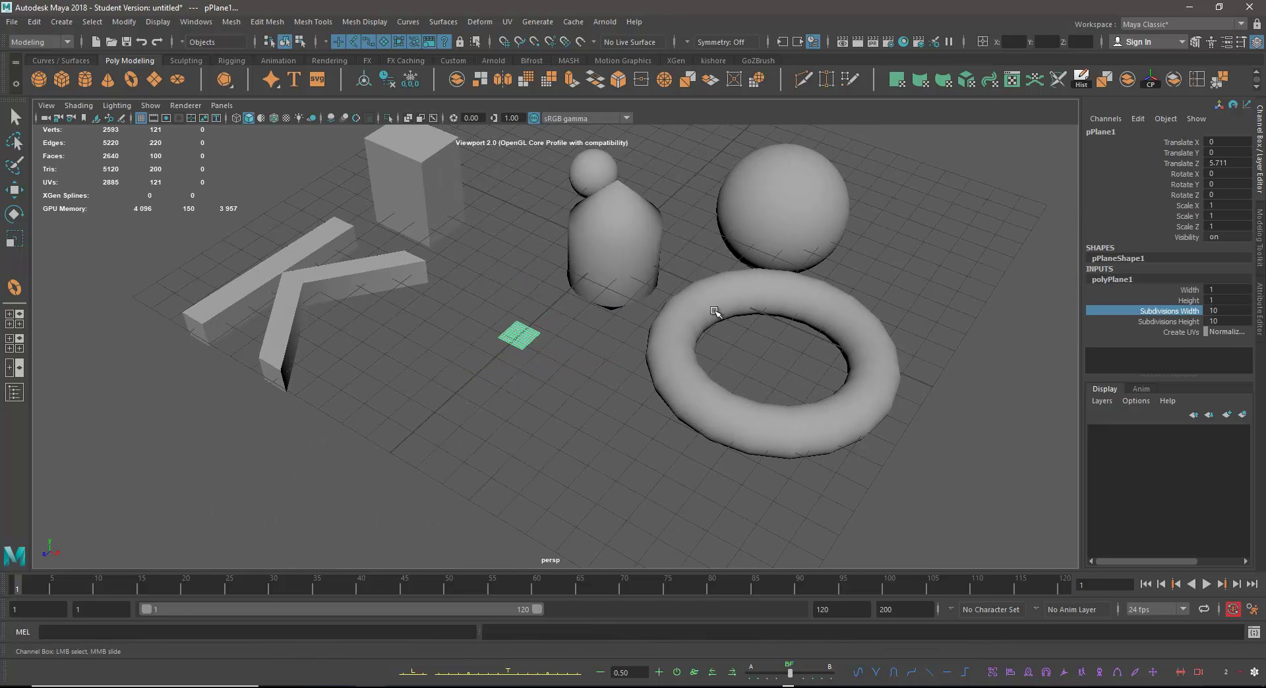
left_click_drag(811, 298, 852, 367, "alt")
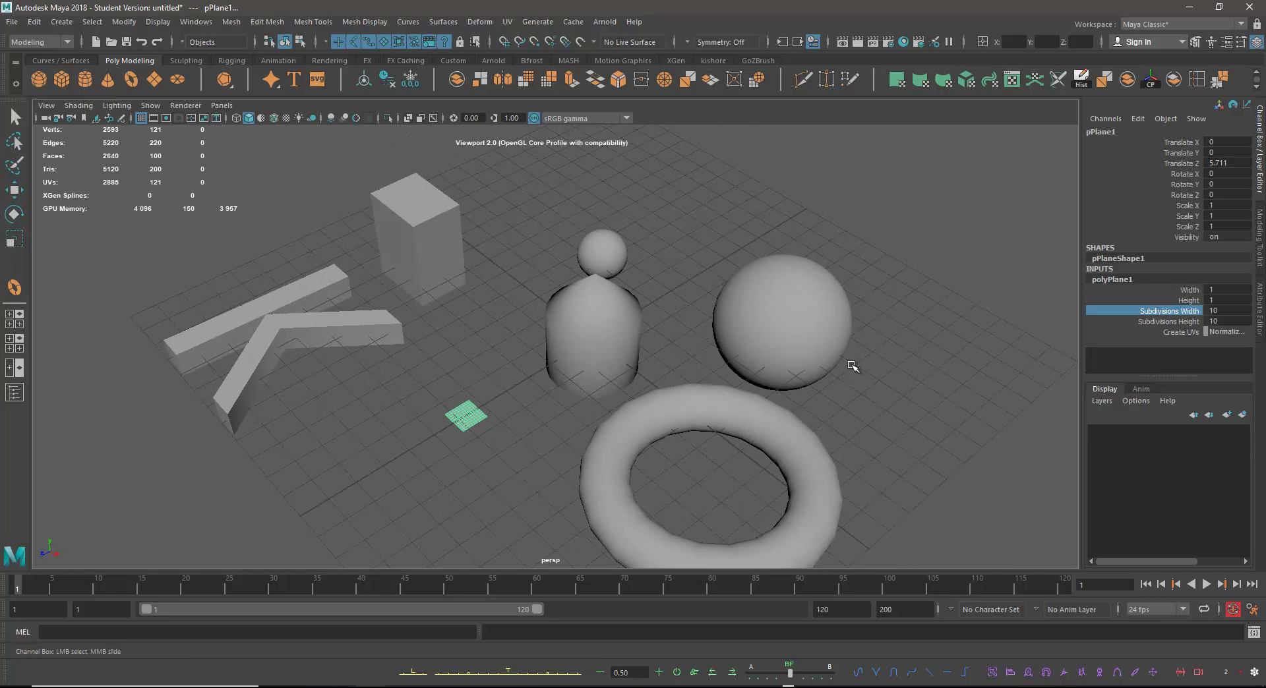
Step: Move the large sphere across the ground plane to the far corner of the grid
left_click(610, 339)
key("w")
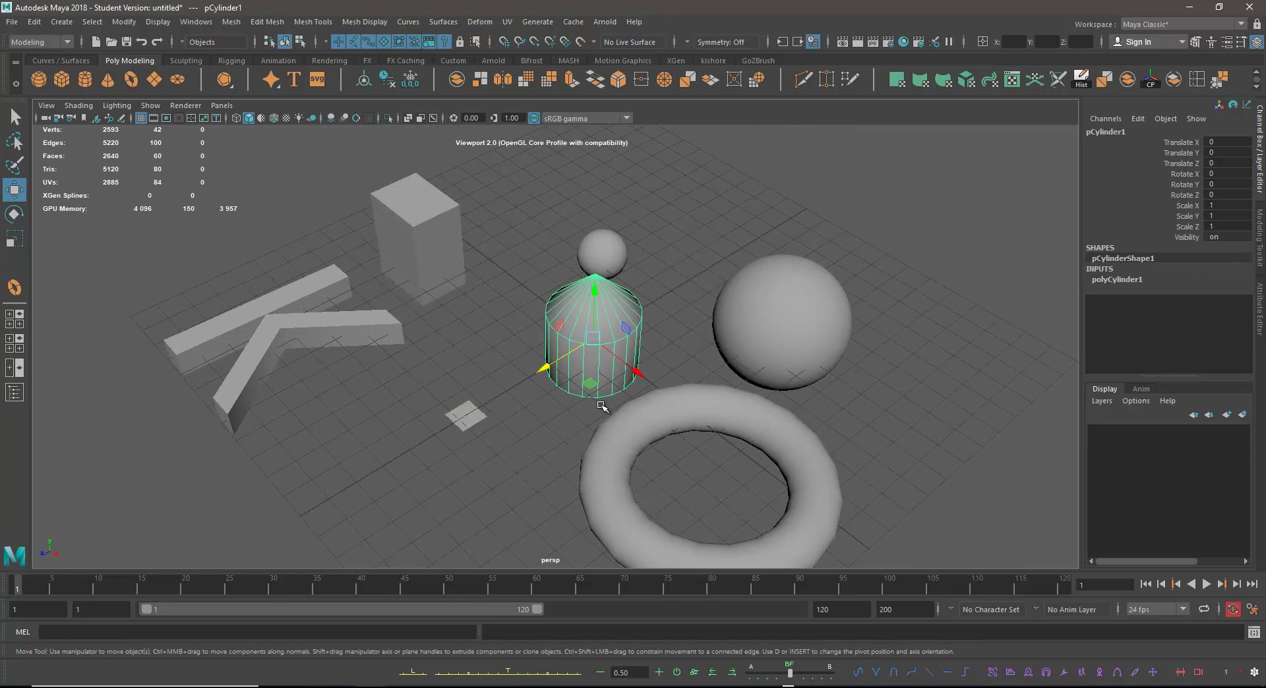
left_click(755, 349)
left_click_drag(775, 364, 995, 423)
scroll(777, 396, "down", 4)
left_click_drag(775, 395, 581, 261)
Step: Move the tall box and the torus to two other corners of the grid
left_click(489, 290)
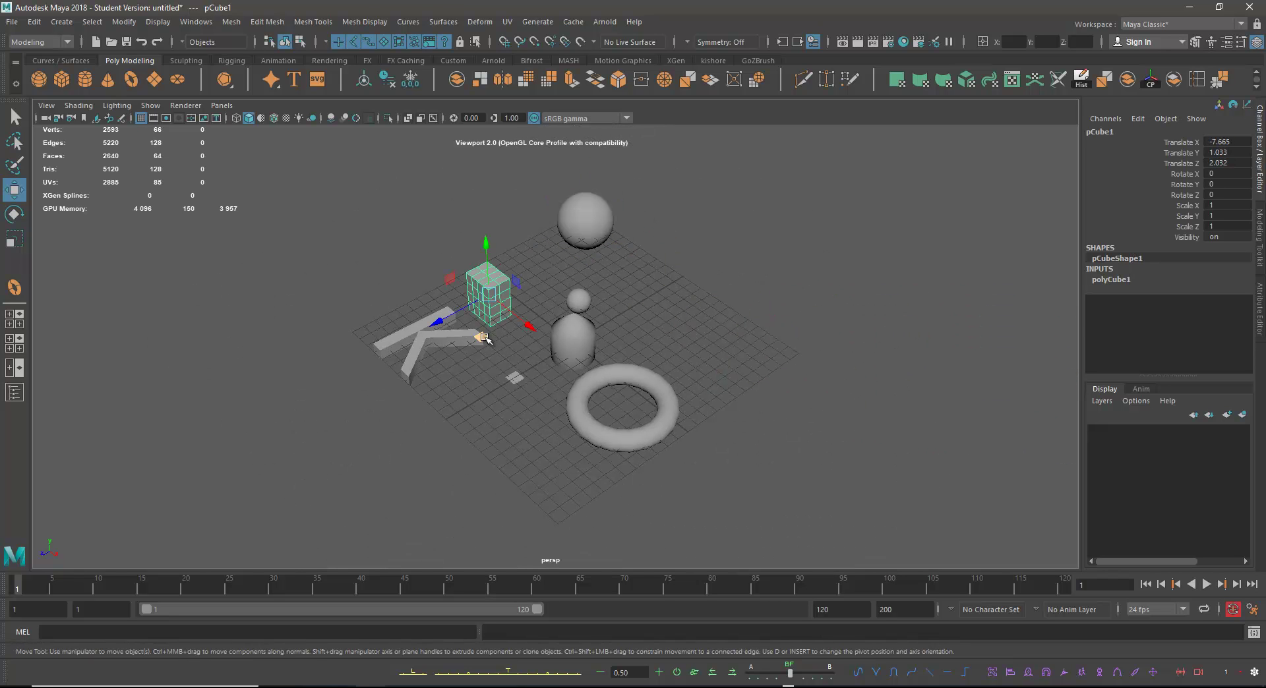
left_click_drag(485, 338, 757, 390)
left_click(584, 402)
left_click_drag(621, 459, 568, 534)
Step: Group the K's two bars and shift them beyond their grid corner, and nudge the cylinder to X -0.427, Z 0.492
left_click_drag(398, 319, 455, 389)
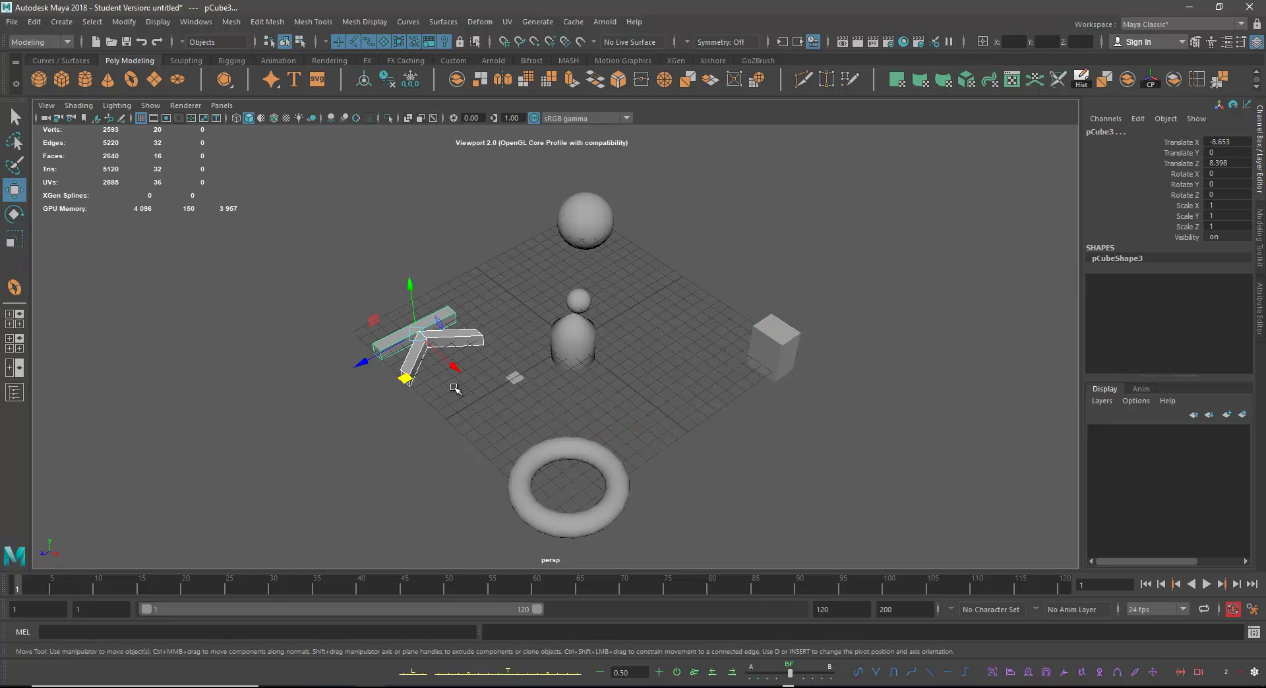
key("ctrl+g")
mouse_move(573, 389)
left_mouse_down()
mouse_move(521, 372)
mouse_move(560, 388)
left_mouse_up()
left_click(578, 340)
Step: Delete the small sphere and the small plane
left_click(578, 300)
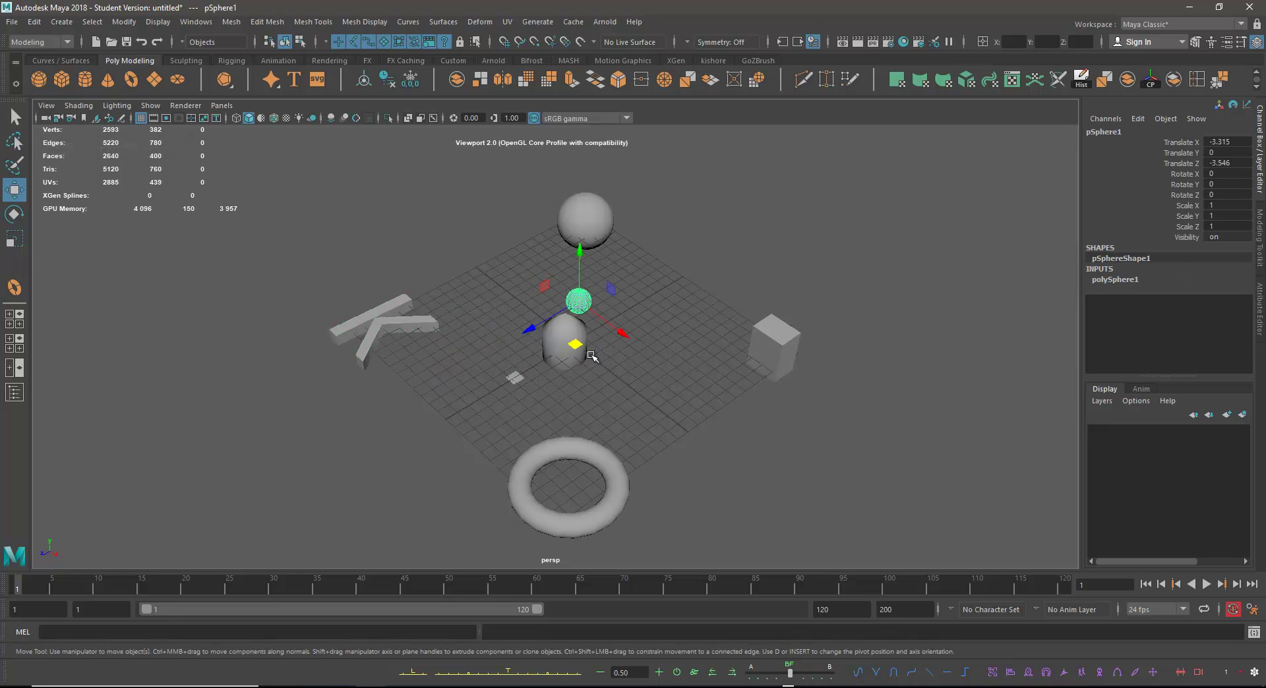
key("Delete")
left_click(518, 373)
key("Delete")
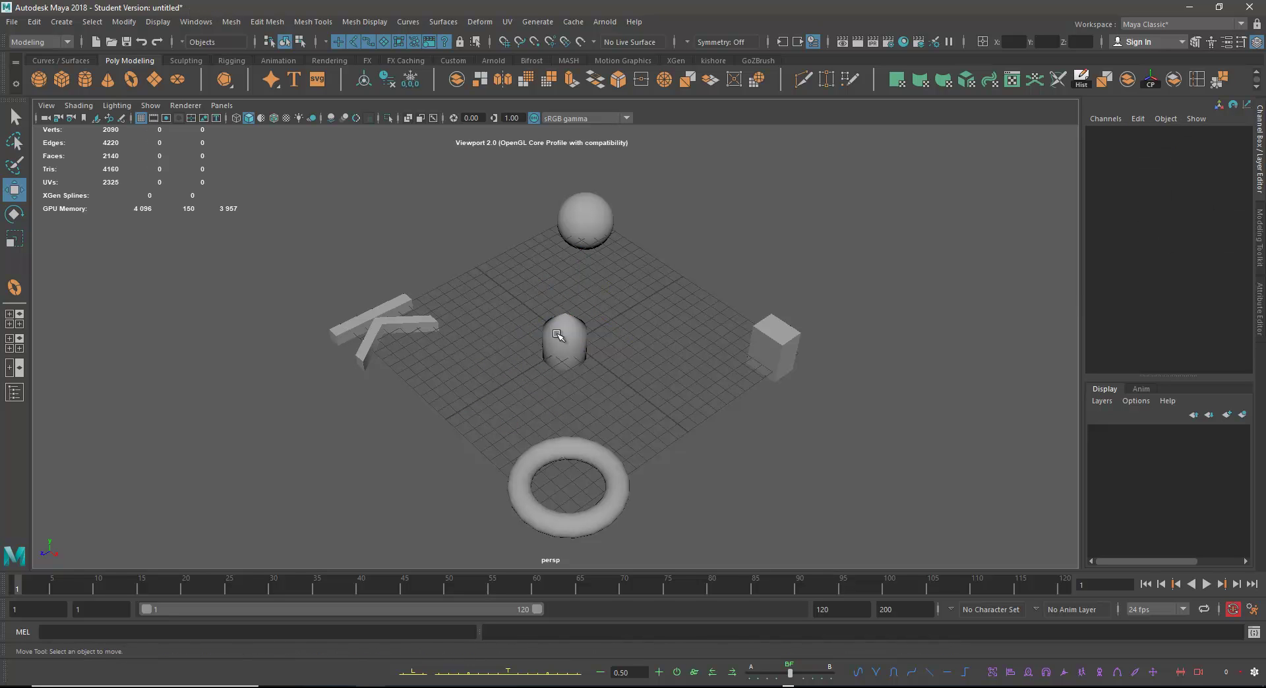
Step: Select the cylinder and examine the arrangement of objects around it from several sides and distances
scroll(586, 361, "up", 3)
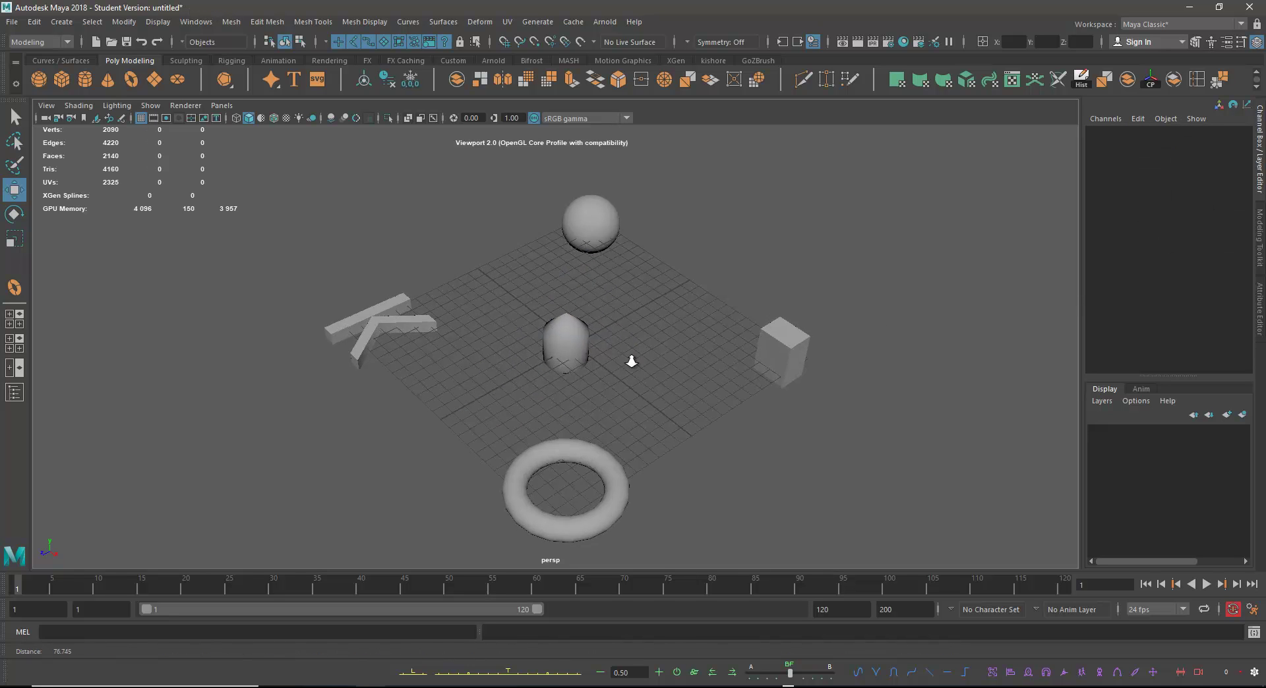
left_click(591, 357)
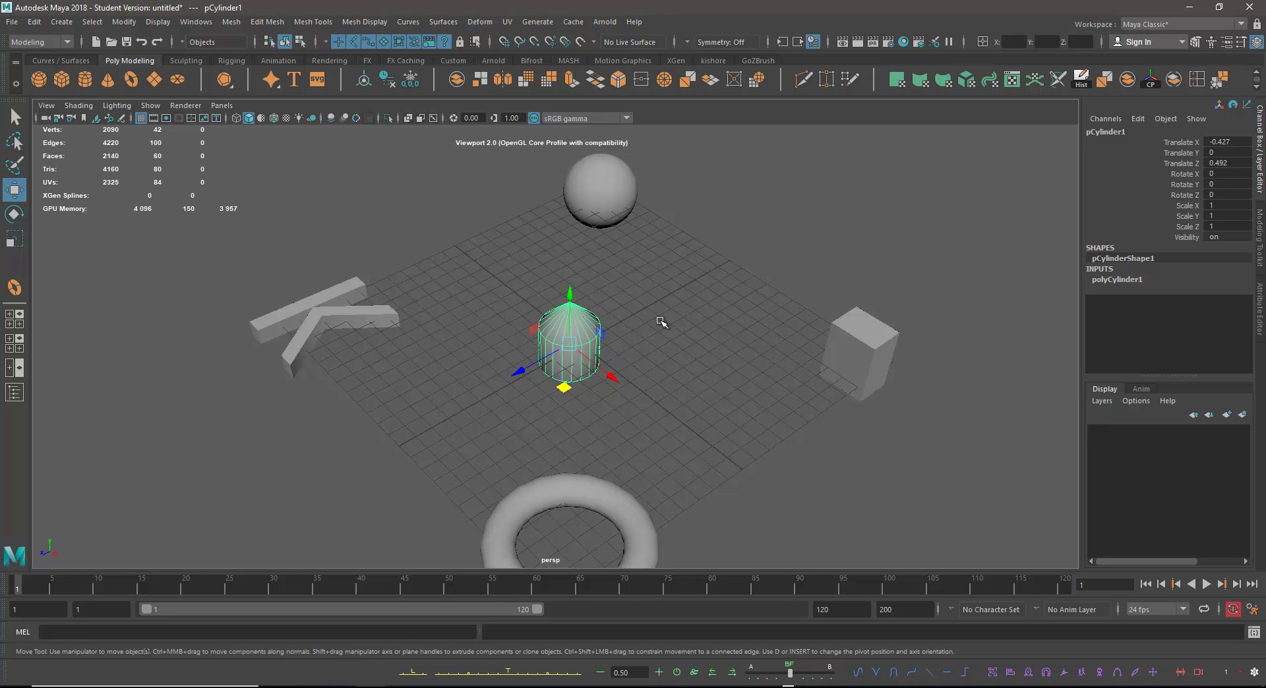
left_click_drag(659, 311, 709, 350, "alt")
right_click_drag(709, 350, 650, 325, "alt")
middle_click_drag(650, 325, 595, 259, "alt")
right_click_drag(595, 259, 452, 322, "alt")
left_click_drag(452, 322, 584, 379, "alt")
right_click_drag(583, 379, 609, 388, "alt")
middle_click_drag(609, 388, 759, 290, "alt")
right_click_drag(758, 290, 376, 322, "alt")
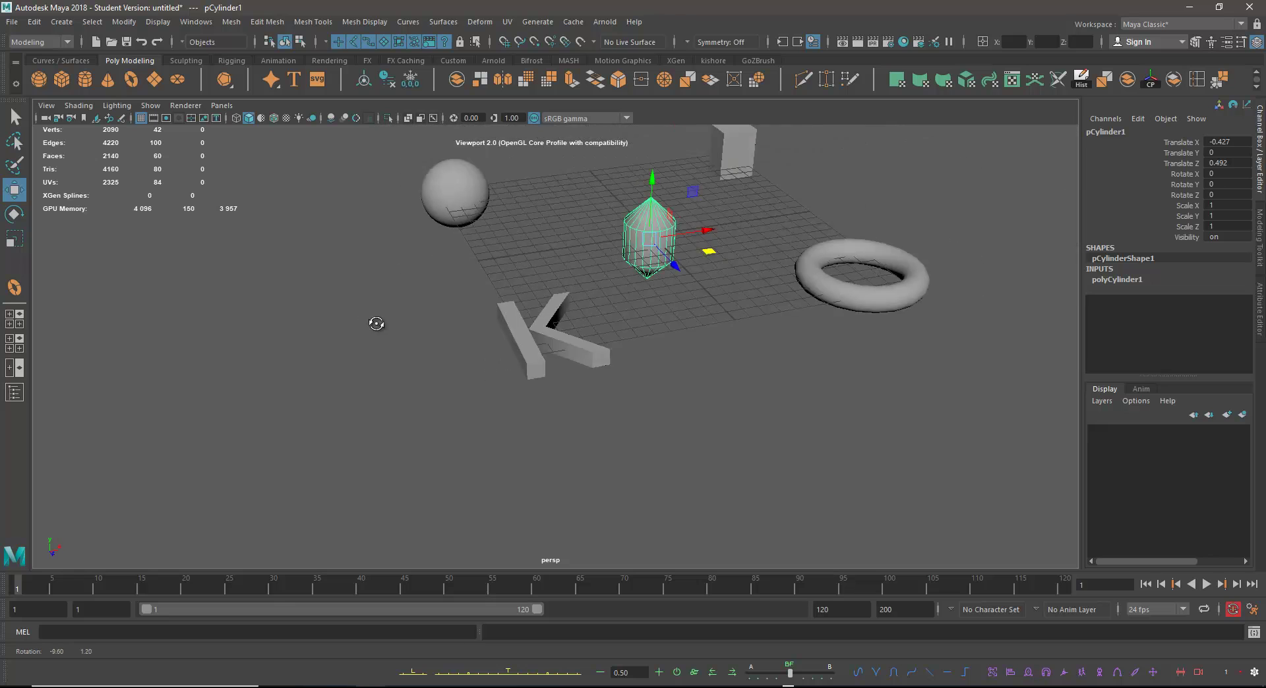
left_click_drag(376, 322, 556, 373, "alt")
right_click_drag(556, 372, 616, 343, "alt")
left_click_drag(616, 343, 514, 376, "alt")
right_click_drag(514, 376, 658, 400, "alt")
middle_click_drag(659, 400, 558, 391, "alt")
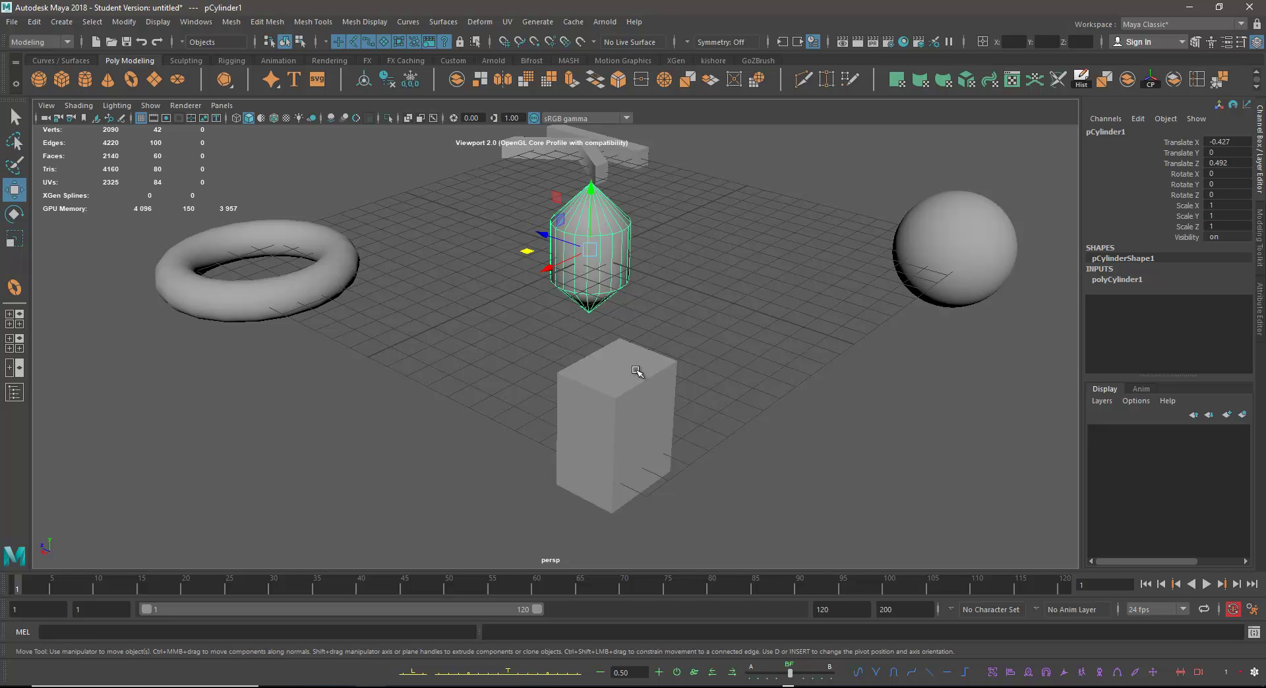
left_click_drag(637, 371, 552, 329, "alt")
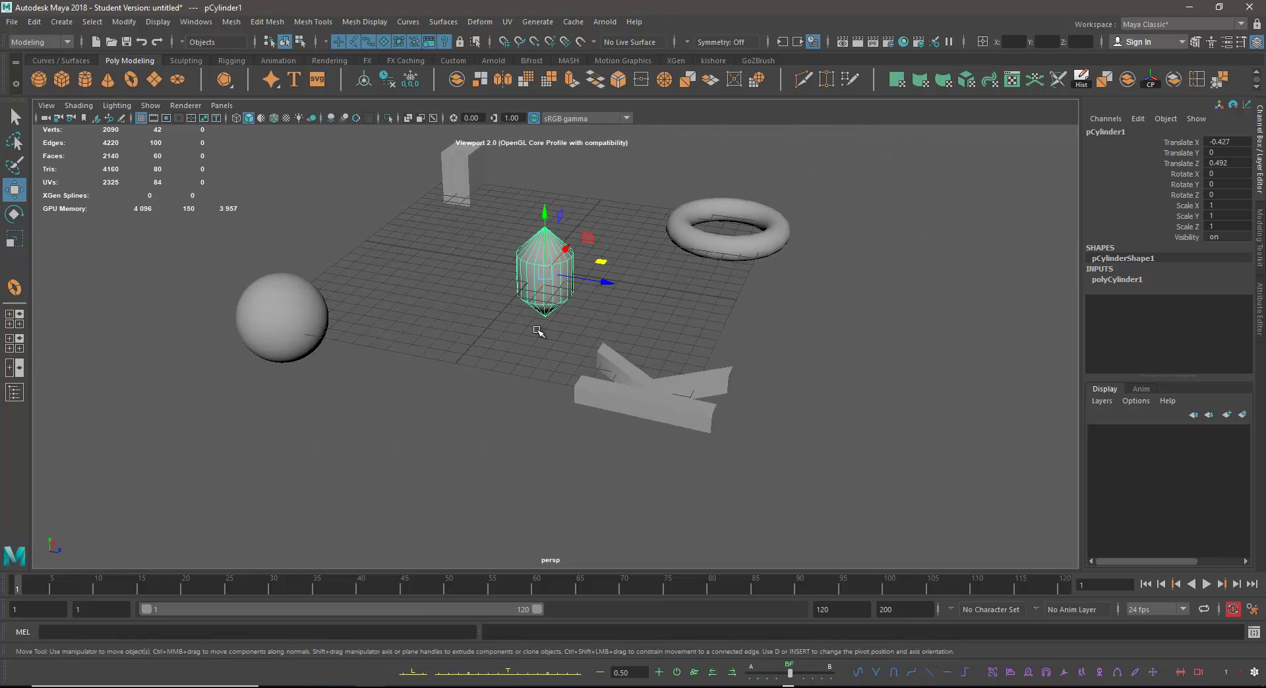
left_click_drag(664, 292, 714, 420, "alt")
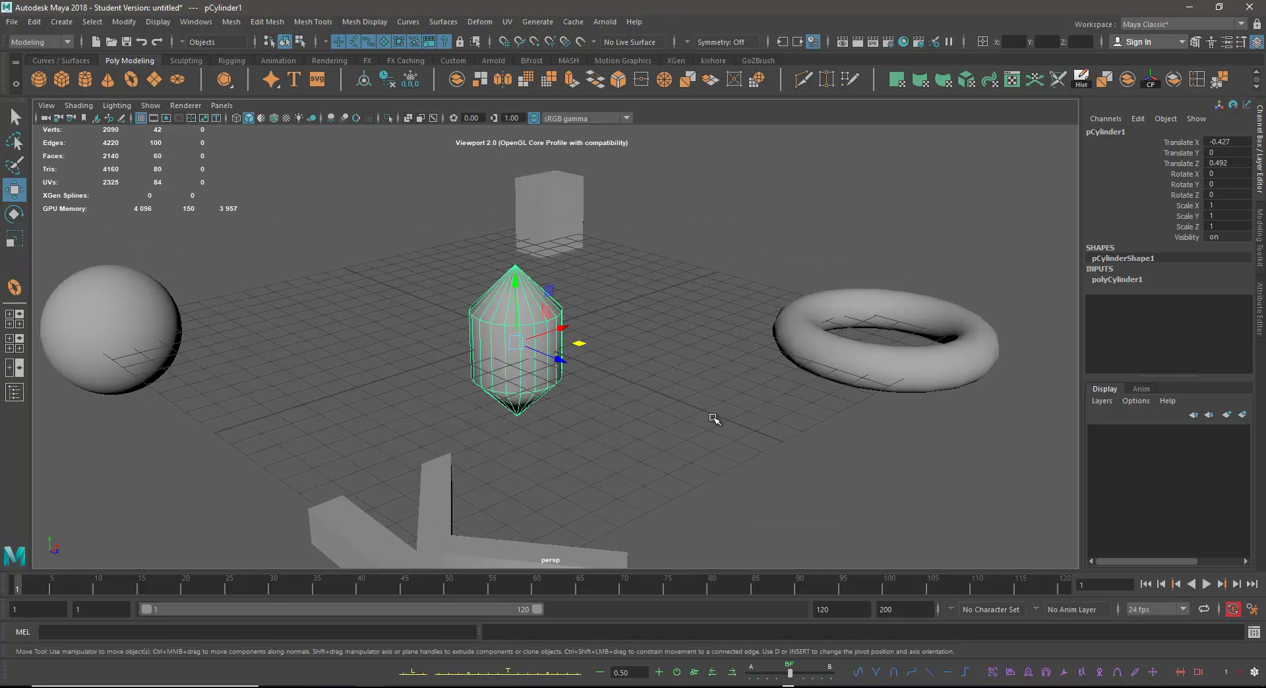